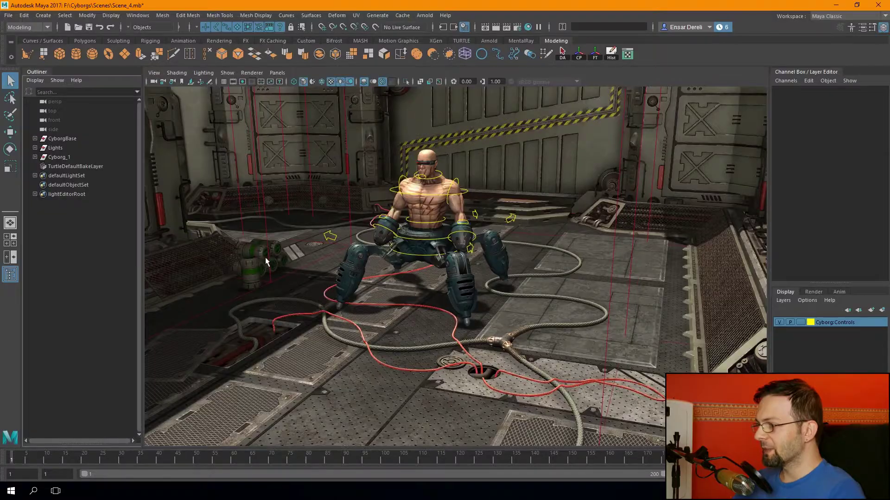
Orbit, pan and zoom around the cyborg to survey the hangar floor and back wall.
scroll(322, 263, "up", 3)
scroll(324, 262, "down", 3)
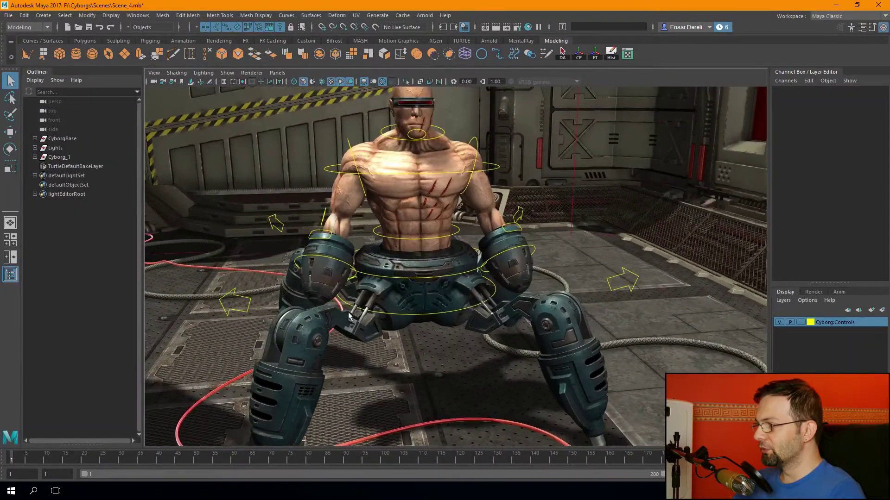
left_click_drag(324, 262, 392, 278, "alt")
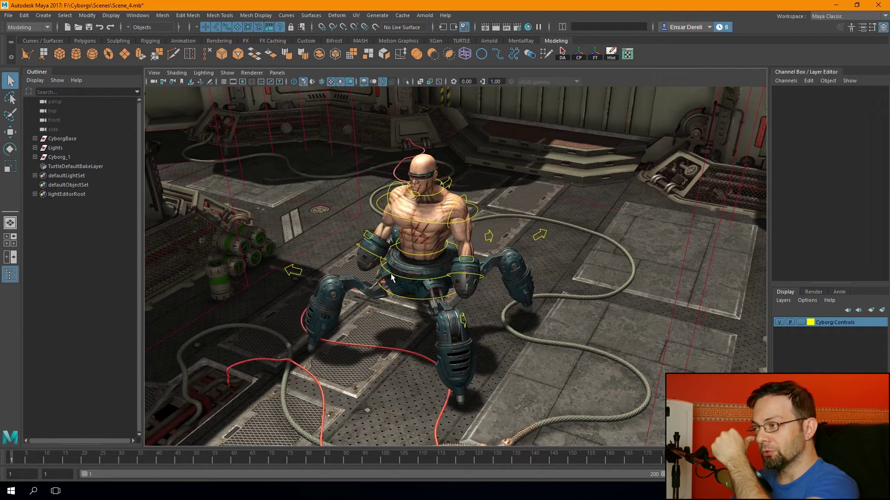
mouse_move(391, 274)
right_mouse_down("alt")
mouse_move(419, 327)
mouse_move(413, 315)
right_mouse_up("alt")
mouse_move(413, 315)
left_mouse_down("alt")
mouse_move(367, 311)
mouse_move(430, 313)
mouse_move(441, 329)
left_mouse_up("alt")
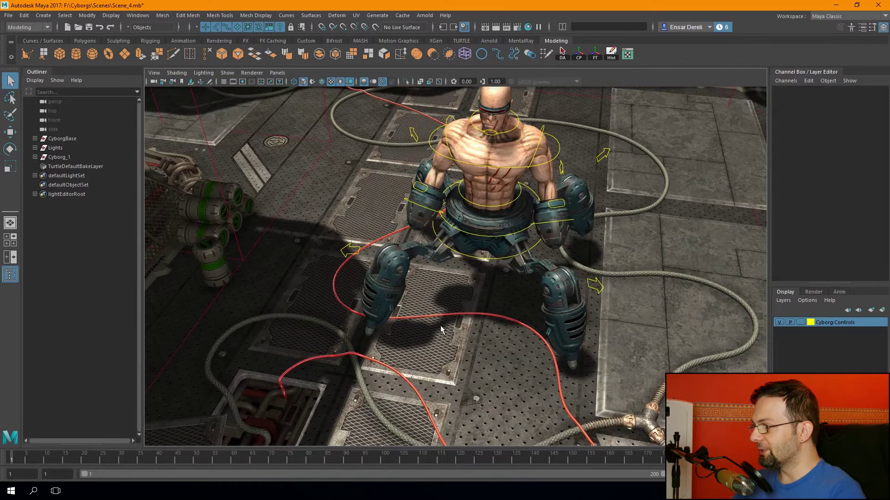
right_click_drag(440, 329, 417, 325, "alt")
left_click_drag(418, 325, 492, 356, "alt")
mouse_move(491, 356)
middle_mouse_down("alt")
mouse_move(481, 263)
mouse_move(503, 246)
middle_mouse_up("alt")
left_click_drag(502, 245, 477, 258, "alt")
right_click_drag(477, 258, 395, 255, "alt")
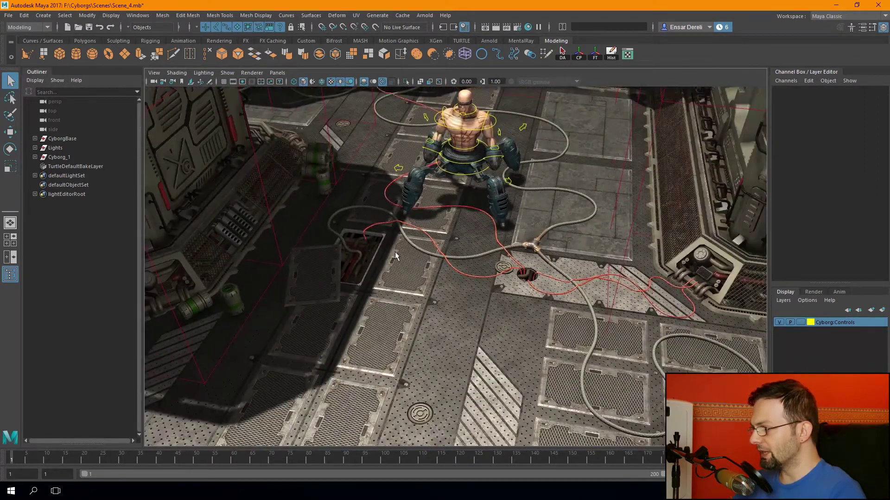
scroll(395, 255, "up", 3)
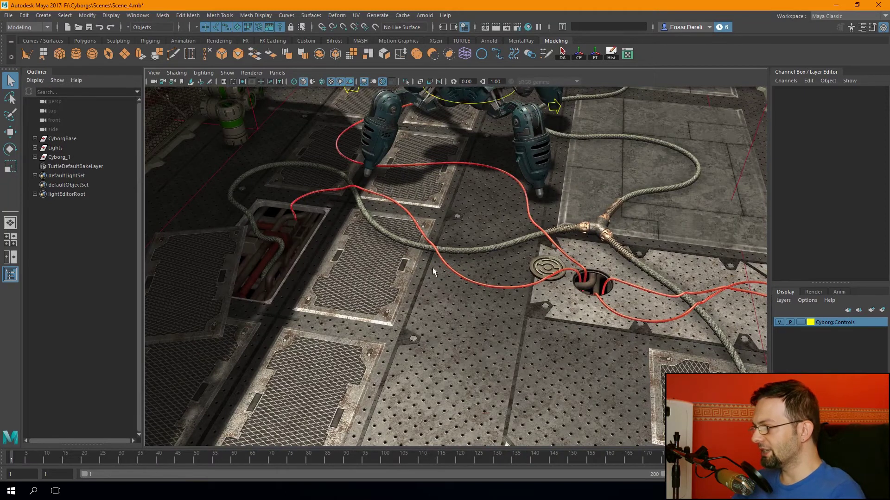
left_click_drag(432, 268, 281, 308, "alt")
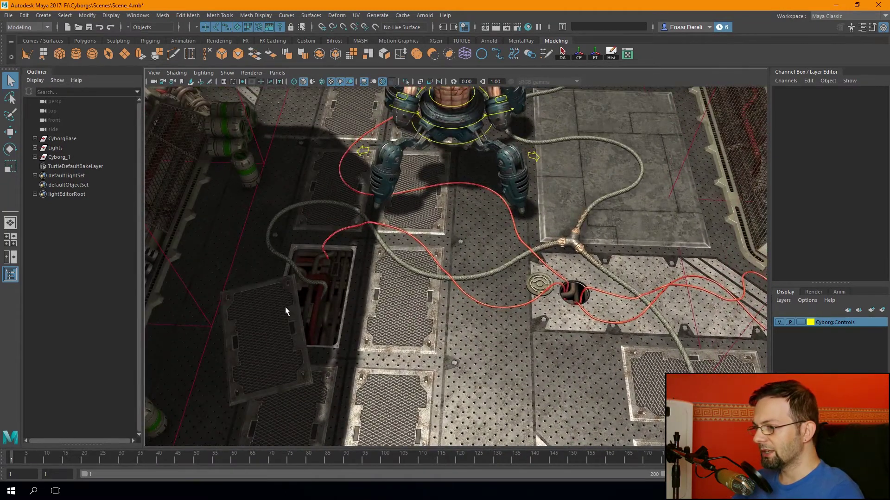
Select and frame the floor pipes, then the floor pieces group and its Cover piece.
left_click(284, 307)
key("f")
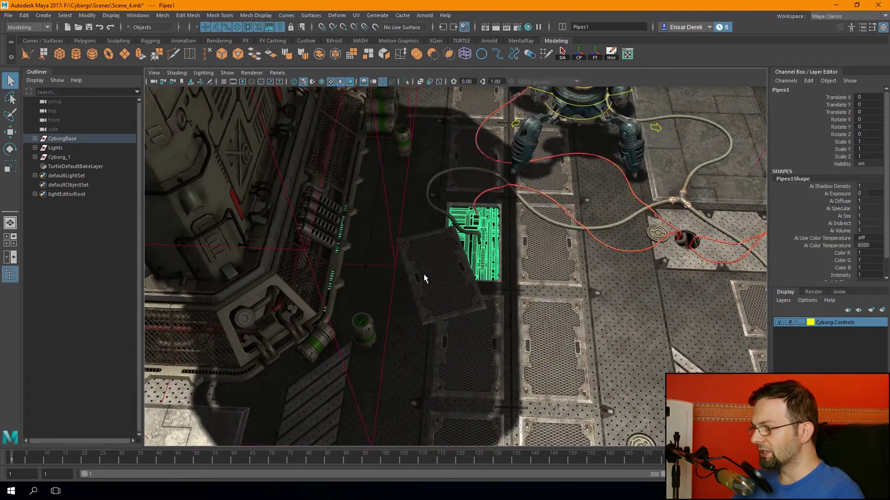
left_click(423, 277)
left_click(457, 245)
key("f")
mouse_move(462, 251)
left_mouse_down("alt")
mouse_move(466, 335)
mouse_move(464, 322)
mouse_move(289, 300)
left_mouse_up("alt")
scroll(463, 322, "down", 3)
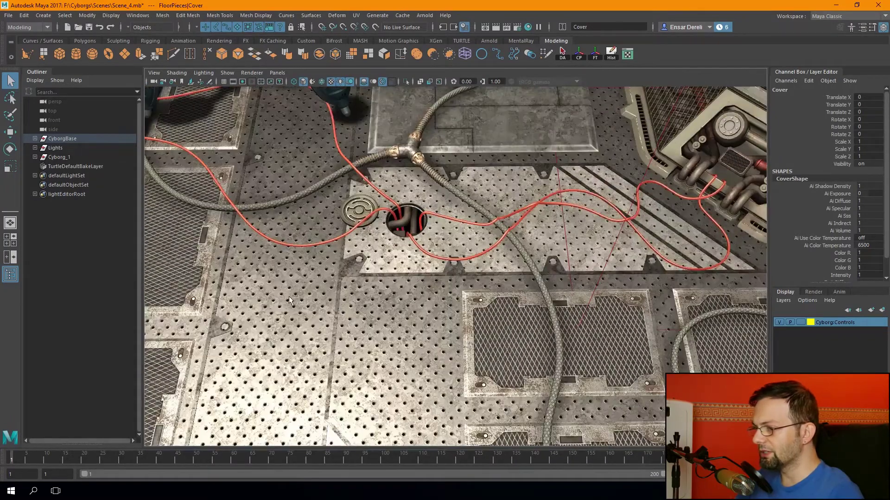
Select the Floor mesh and then the Ground object.
left_click(290, 300)
scroll(290, 306, "down", 2)
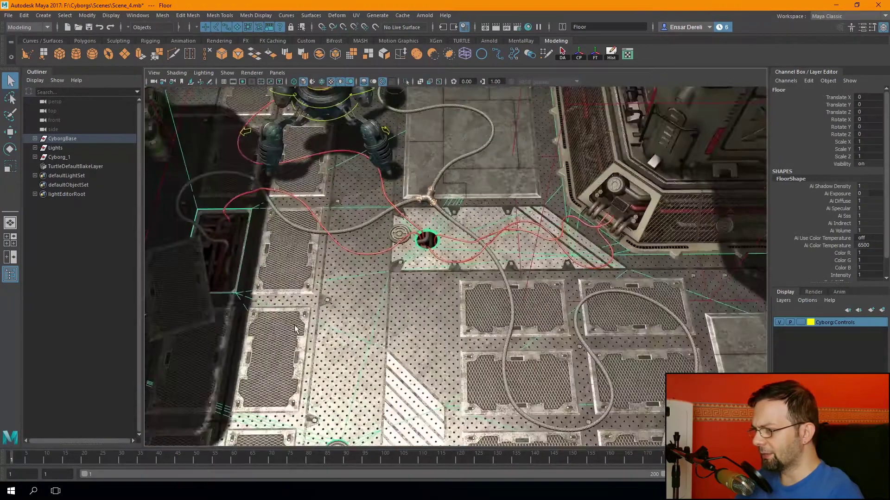
scroll(293, 326, "down", 2)
scroll(291, 371, "down", 2)
left_click(398, 241)
scroll(397, 237, "up", 5)
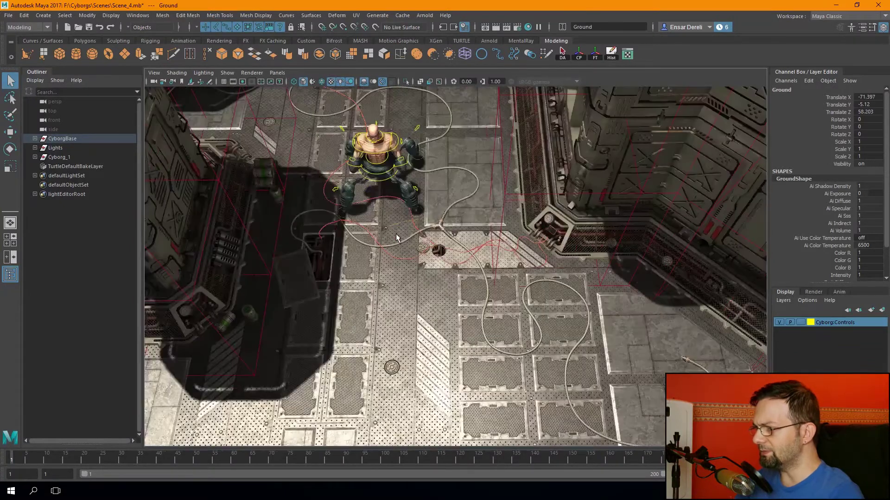
scroll(388, 214, "down", 2)
Orbit and zoom to an eye-level view showing the cyborg's head.
mouse_move(388, 214)
left_mouse_down("alt")
mouse_move(424, 271)
mouse_move(405, 276)
left_mouse_up("alt")
scroll(424, 271, "up", 4)
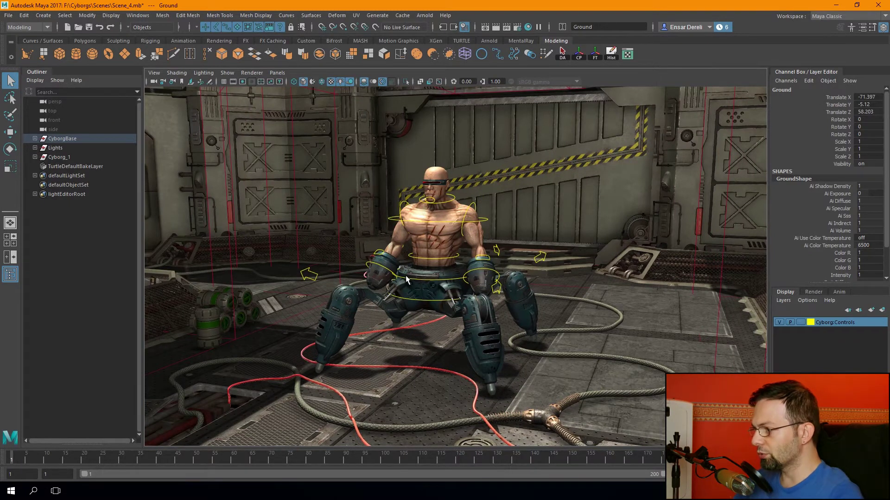
scroll(405, 275, "up", 2)
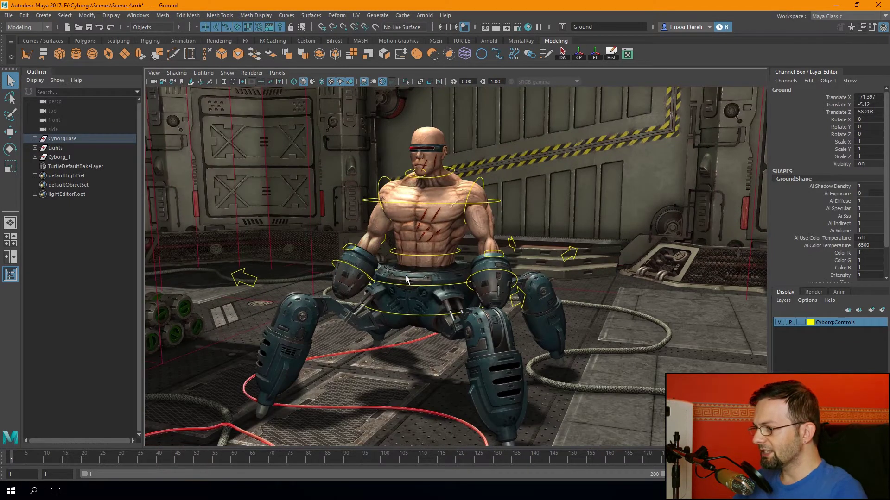
scroll(406, 279, "down", 4)
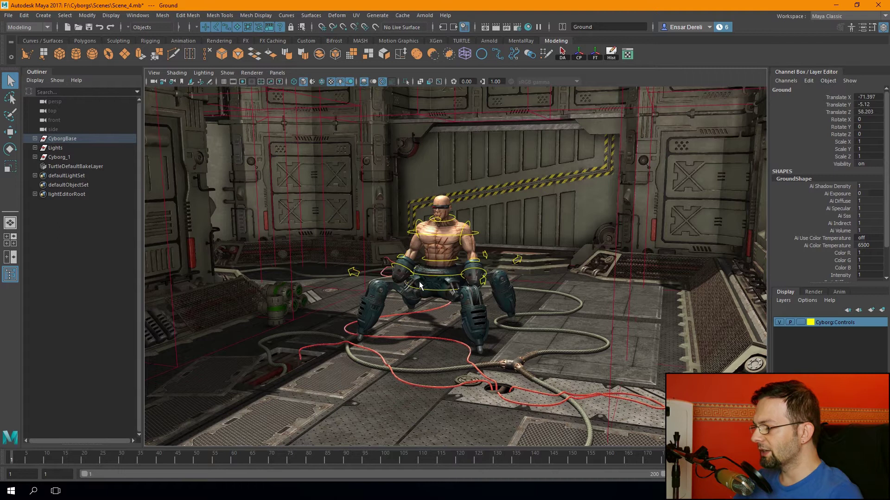
scroll(420, 283, "up", 1)
scroll(419, 285, "up", 1)
scroll(423, 292, "up", 1)
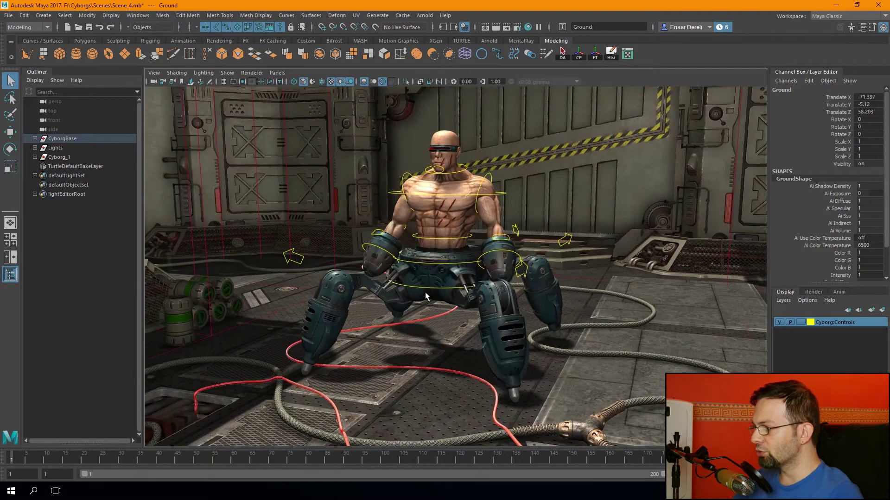
scroll(425, 292, "down", 2)
scroll(371, 279, "up", 1)
scroll(385, 270, "up", 1)
scroll(413, 240, "up", 2)
scroll(400, 242, "up", 1)
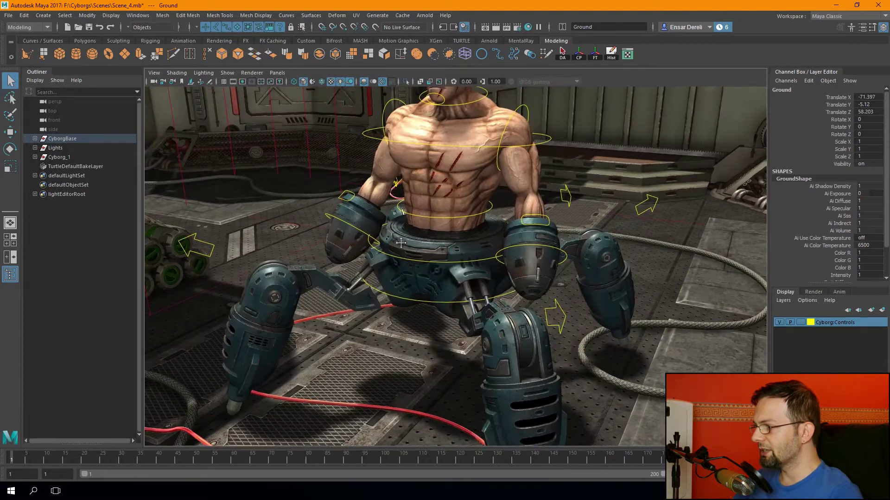
middle_click_drag(400, 243, 405, 266, "alt")
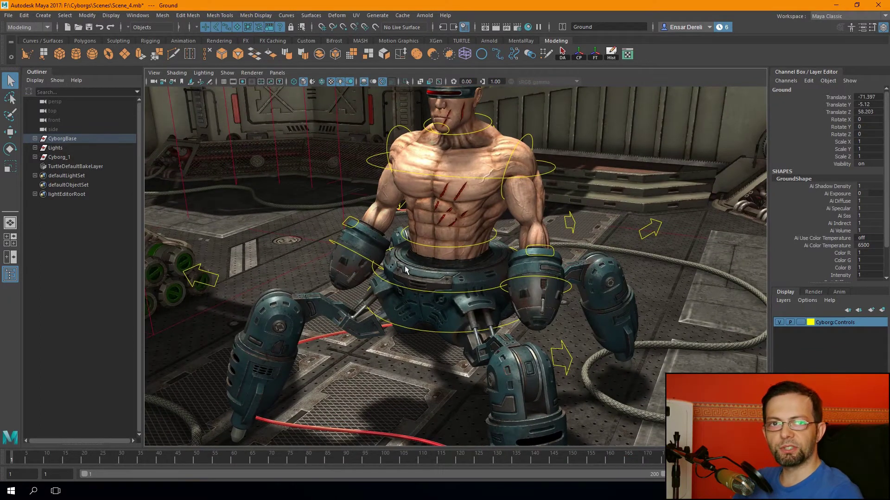
Select and frame the cyborg's waist control, then return to a frontal full-body view.
key("bracketleft")
key("bracketright")
left_click(409, 329)
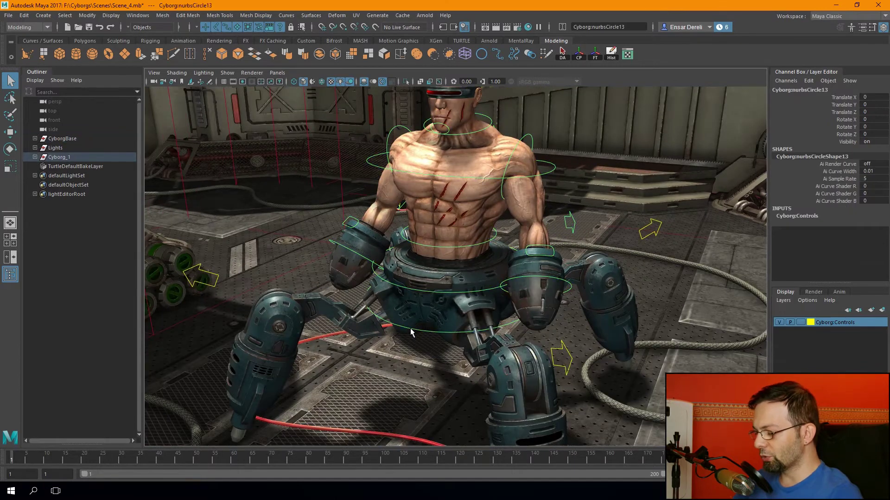
key("f")
mouse_move(411, 329)
left_mouse_down("alt")
mouse_move(399, 312)
mouse_move(427, 317)
left_mouse_up("alt")
key("bracketleft")
key("bracketleft")
scroll(391, 311, "up", 3)
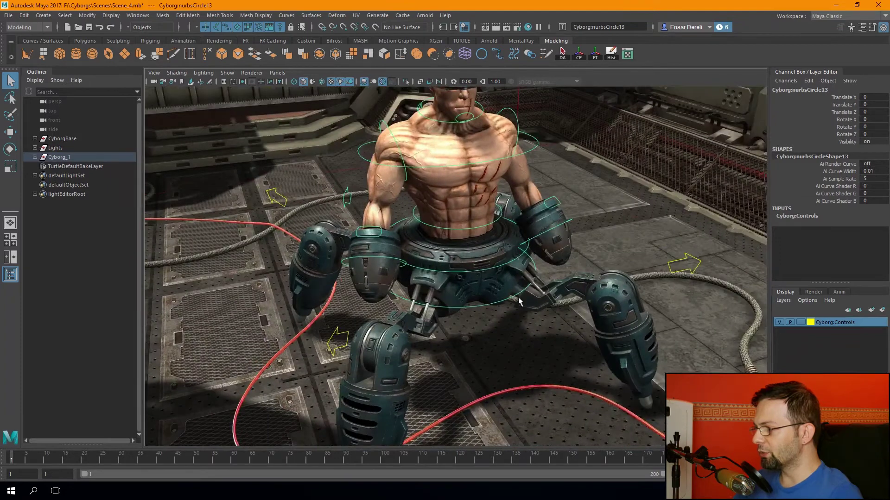
key("bracketleft")
key("bracketleft")
mouse_move(480, 309)
left_mouse_down("alt")
mouse_move(468, 297)
mouse_move(481, 332)
mouse_move(425, 304)
left_mouse_up("alt")
With the Move tool active, select Global_Control under Cyborg_1 and frame it.
key("w")
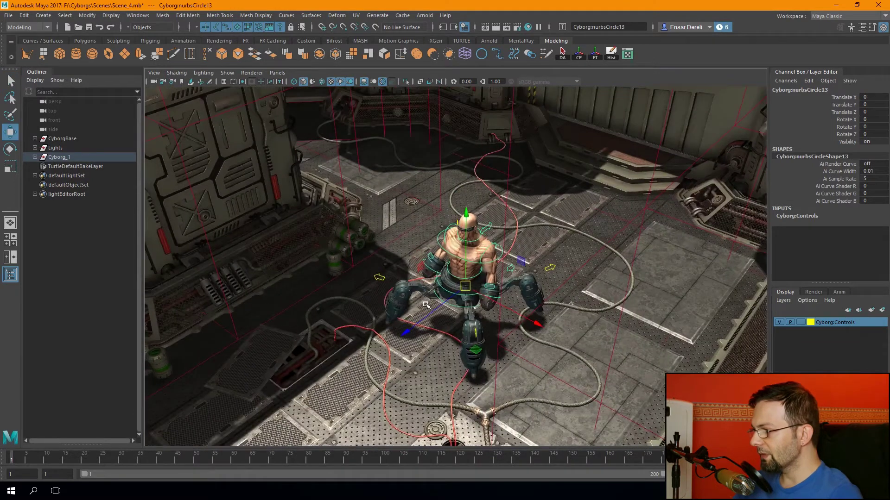
key("bracketleft")
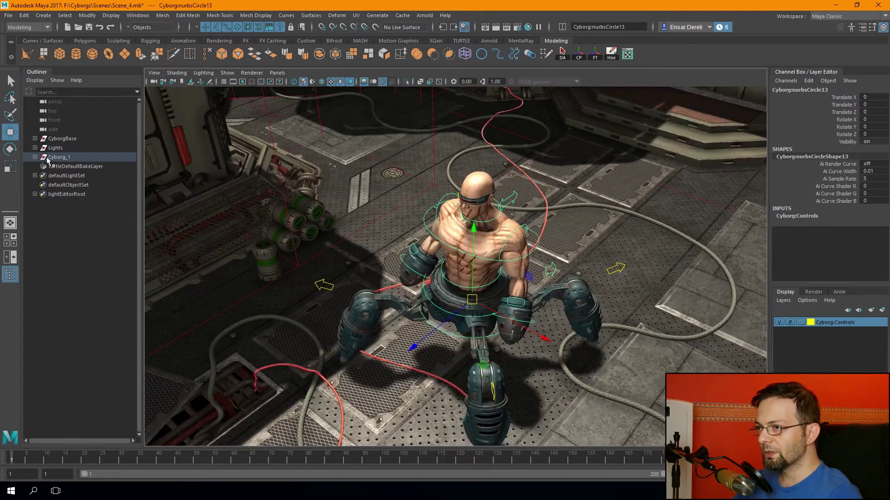
left_click(35, 157)
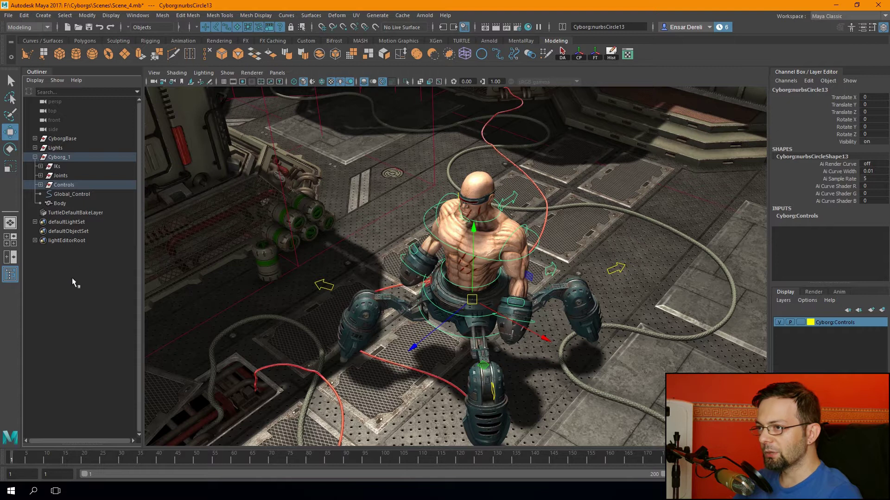
left_click(63, 197)
key("f")
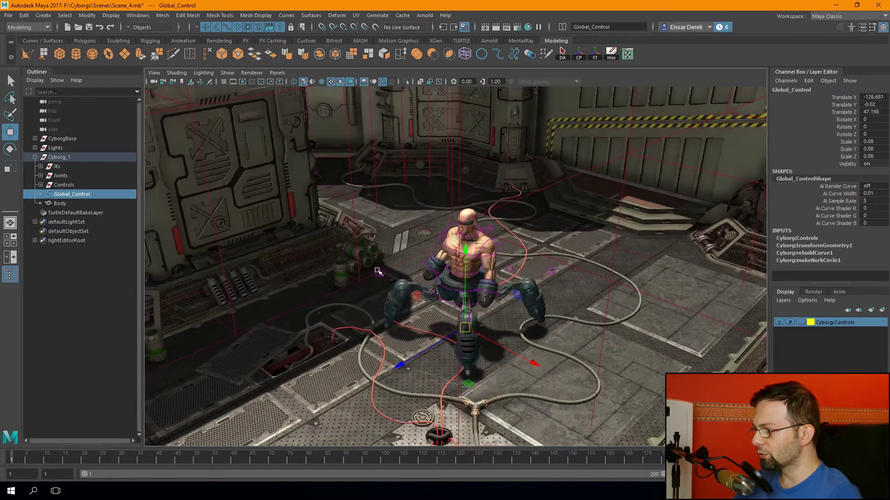
Slide Global_Control back along Z to Translate Z 26.118 and reframe the rig.
left_click_drag(401, 366, 540, 281)
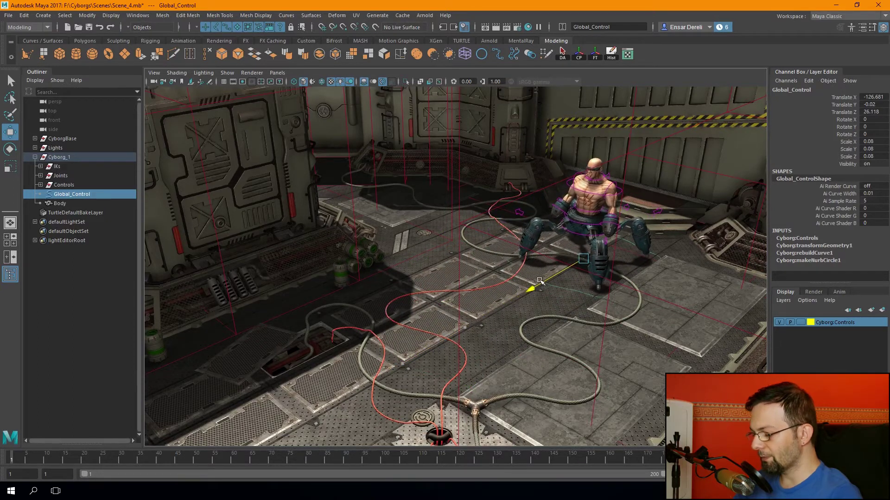
key("f")
mouse_move(424, 284)
left_mouse_down("alt")
mouse_move(366, 356)
mouse_move(378, 332)
mouse_move(356, 293)
mouse_move(356, 360)
left_mouse_up("alt")
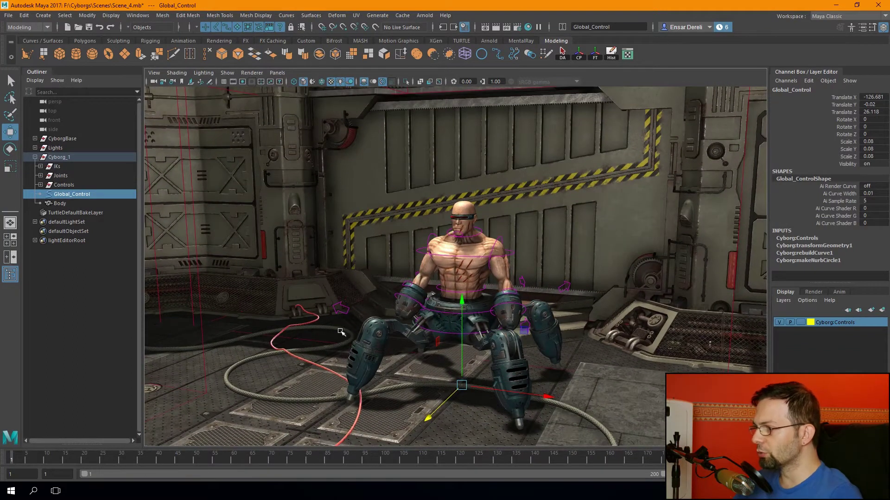
left_click_drag(341, 332, 327, 323, "alt")
mouse_move(312, 204)
left_mouse_down("alt")
mouse_move(357, 243)
mouse_move(314, 195)
left_mouse_up("alt")
scroll(359, 244, "up", 3)
Show the 1920x1080 resolution gate with a light grey gate mask.
left_click(243, 82)
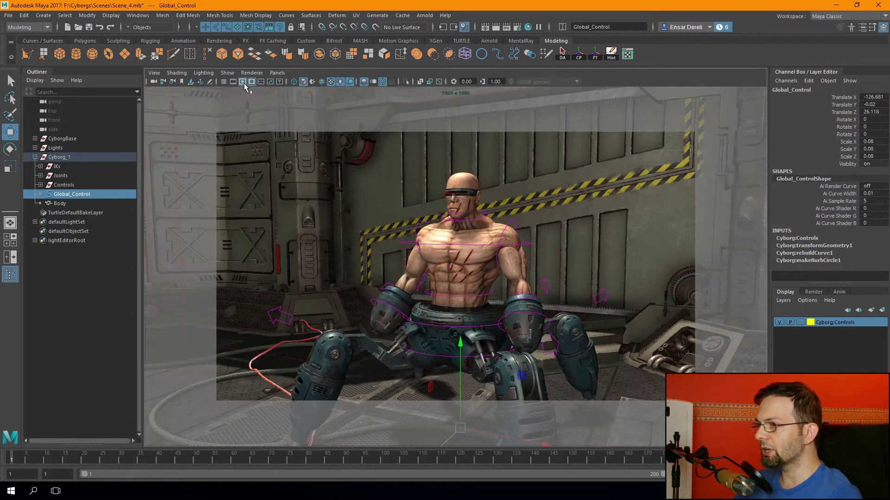
left_click(251, 82)
left_click(252, 82)
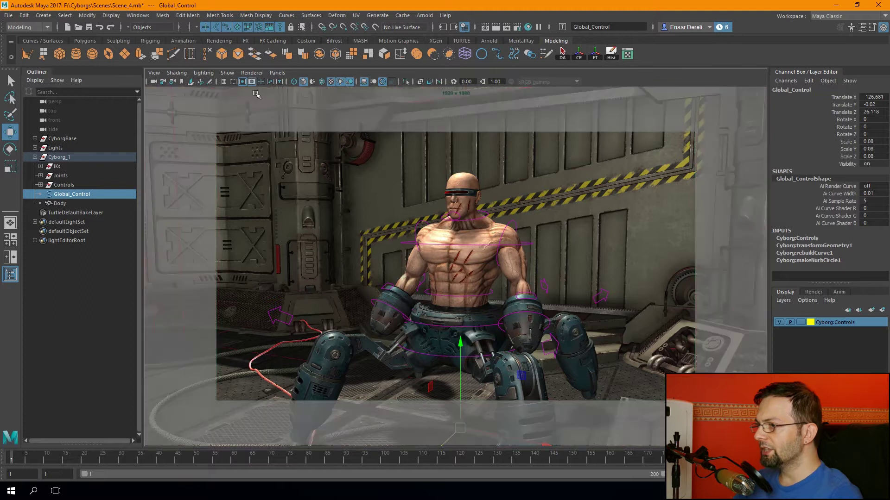
scroll(335, 229, "down", 3)
Frame the cyborg against the hangar wall from a lower angle, then hide the gate.
mouse_move(296, 209)
left_mouse_down("alt")
mouse_move(334, 229)
mouse_move(354, 338)
left_mouse_up("alt")
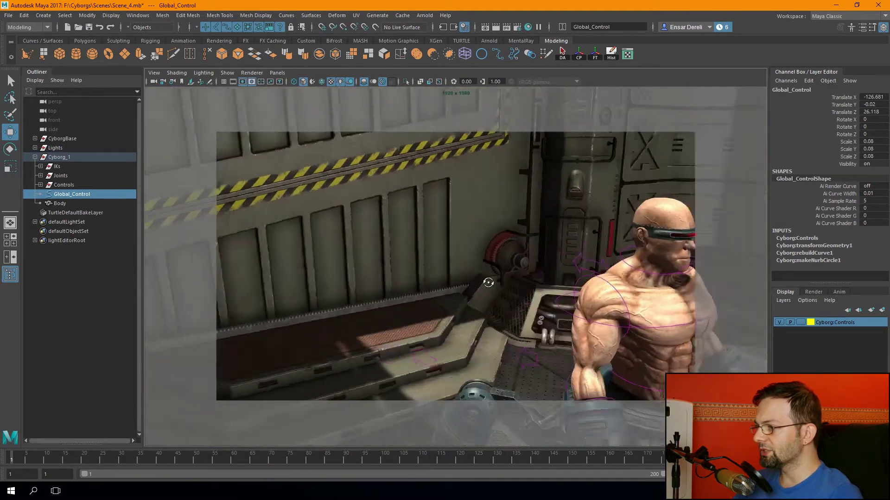
mouse_move(328, 279)
left_mouse_down("alt")
mouse_move(505, 247)
mouse_move(492, 235)
mouse_move(383, 278)
mouse_move(458, 276)
left_mouse_up("alt")
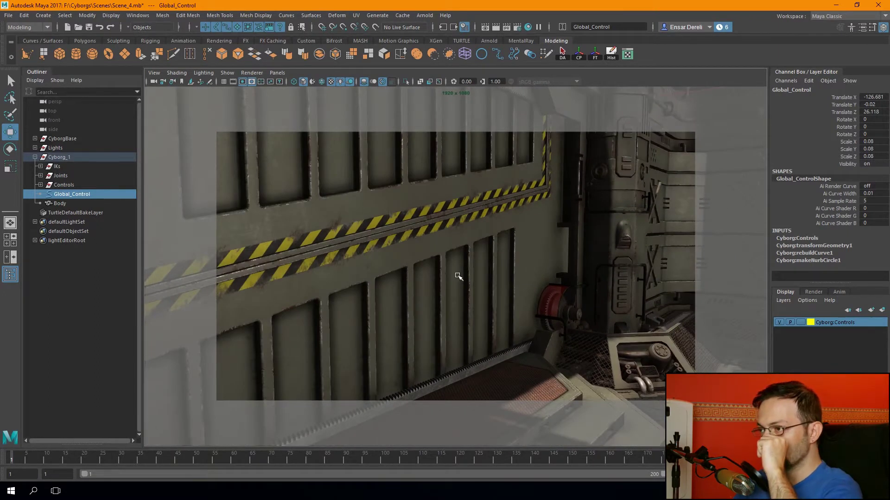
mouse_move(458, 277)
left_mouse_down("alt")
mouse_move(427, 294)
mouse_move(377, 294)
mouse_move(373, 302)
mouse_move(389, 272)
mouse_move(405, 292)
left_mouse_up("alt")
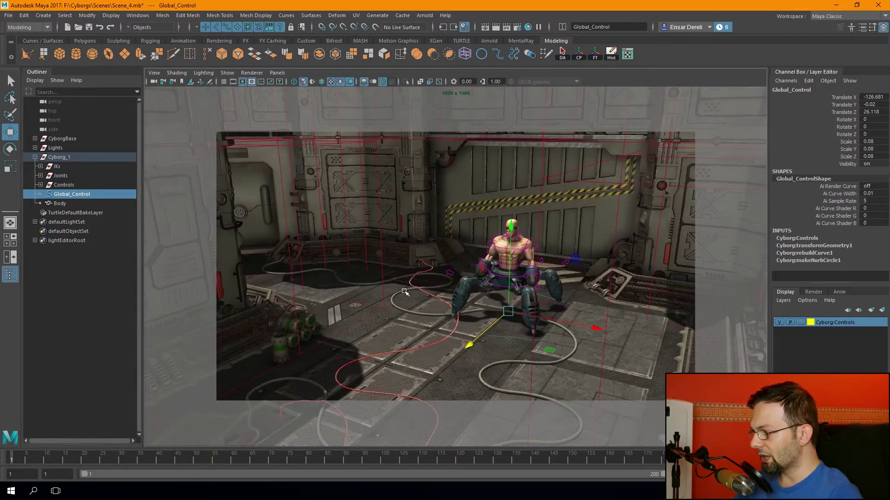
right_click_drag(405, 292, 363, 335, "alt")
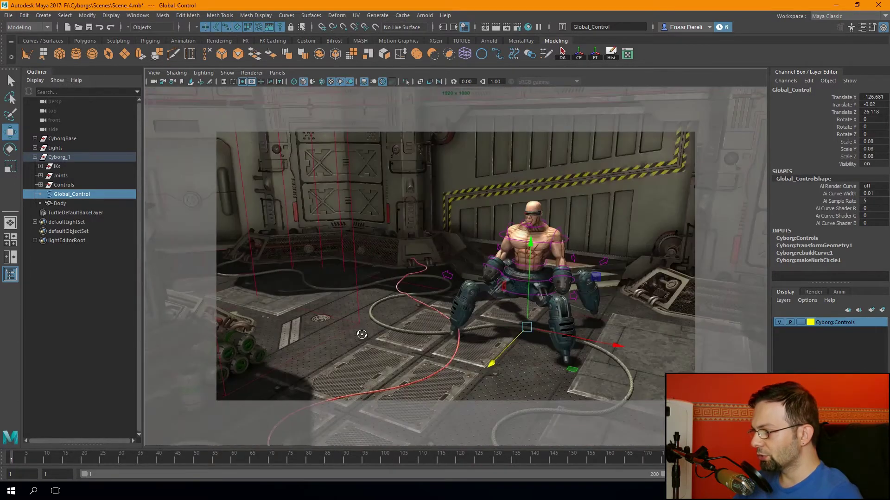
left_click_drag(362, 334, 352, 320, "alt")
left_click(255, 81)
mouse_move(361, 194)
left_mouse_down("alt")
mouse_move(393, 202)
mouse_move(363, 254)
mouse_move(538, 192)
left_mouse_up("alt")
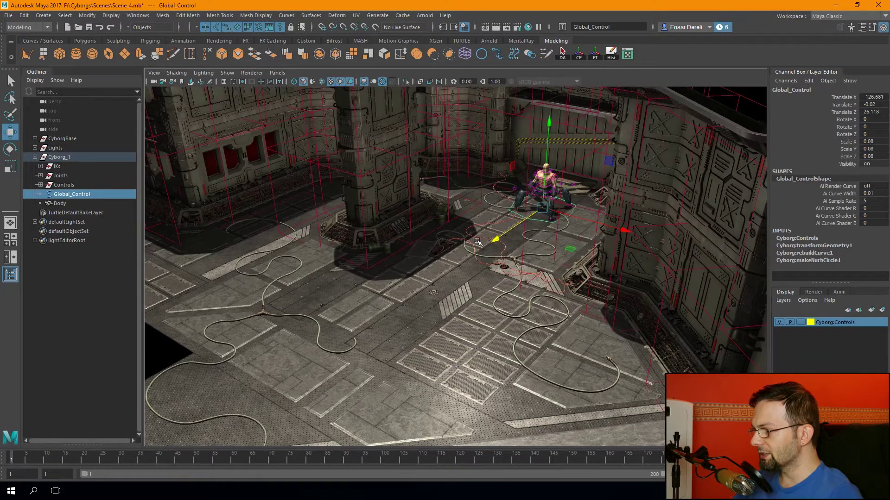
mouse_move(405, 294)
left_mouse_down("alt")
mouse_move(440, 283)
mouse_move(437, 315)
mouse_move(444, 301)
mouse_move(427, 250)
left_mouse_up("alt")
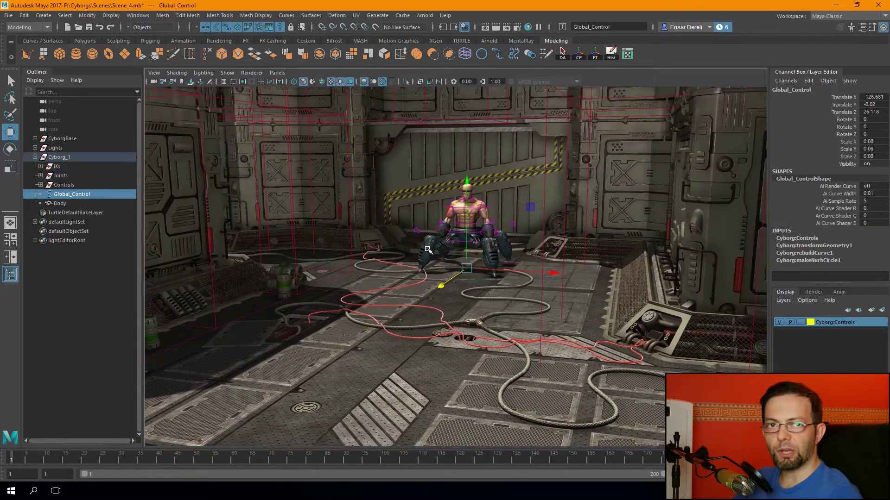
right_click_drag(429, 249, 447, 272, "alt")
left_click_drag(447, 273, 385, 274, "alt")
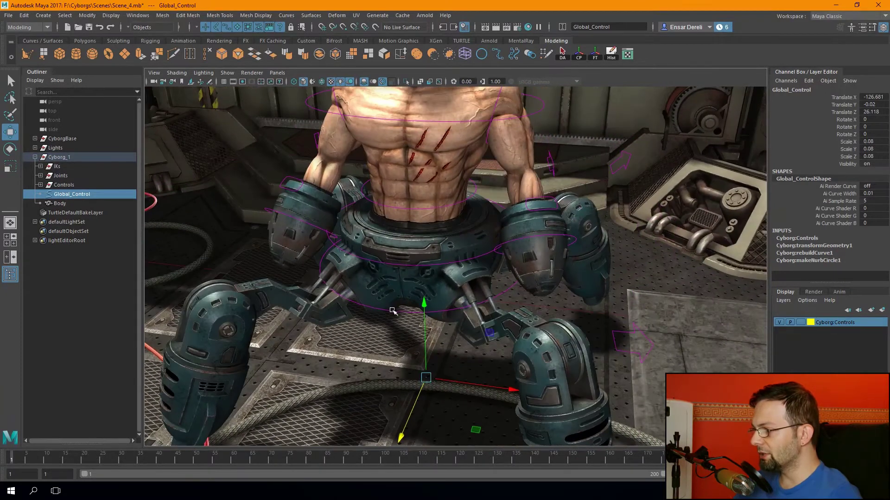
left_click(394, 315)
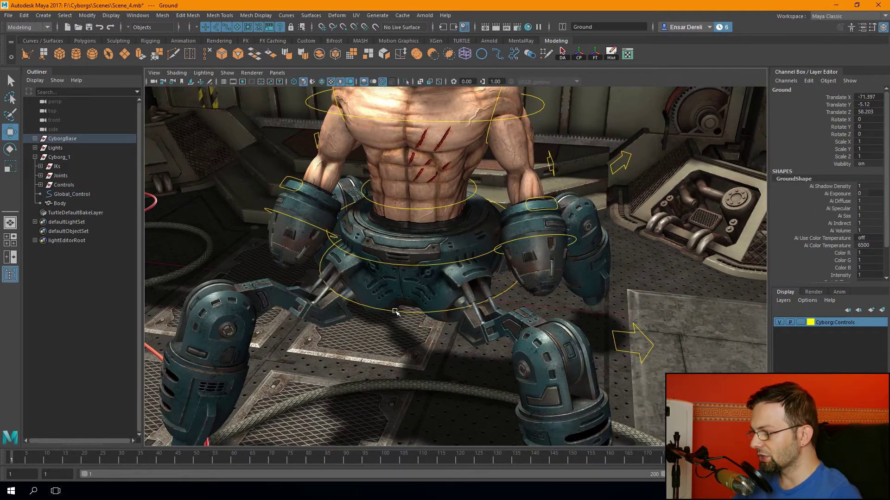
left_click_drag(397, 321, 367, 347, "alt")
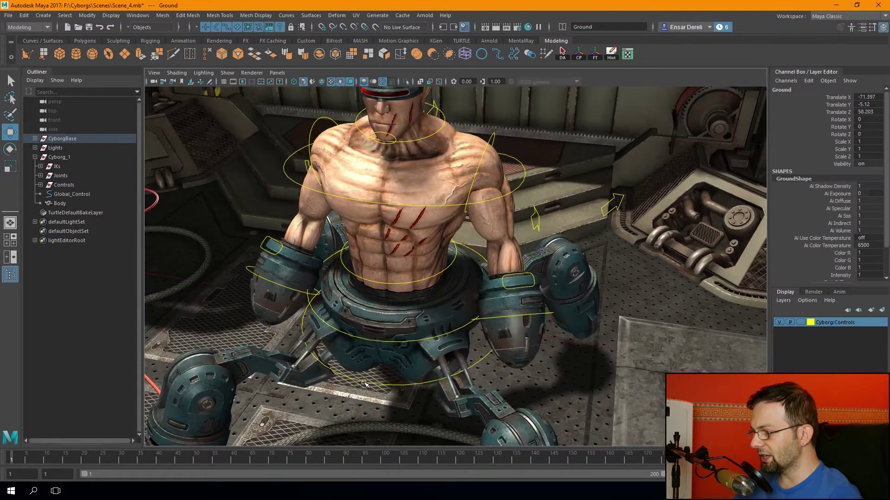
left_click(364, 383)
key("f")
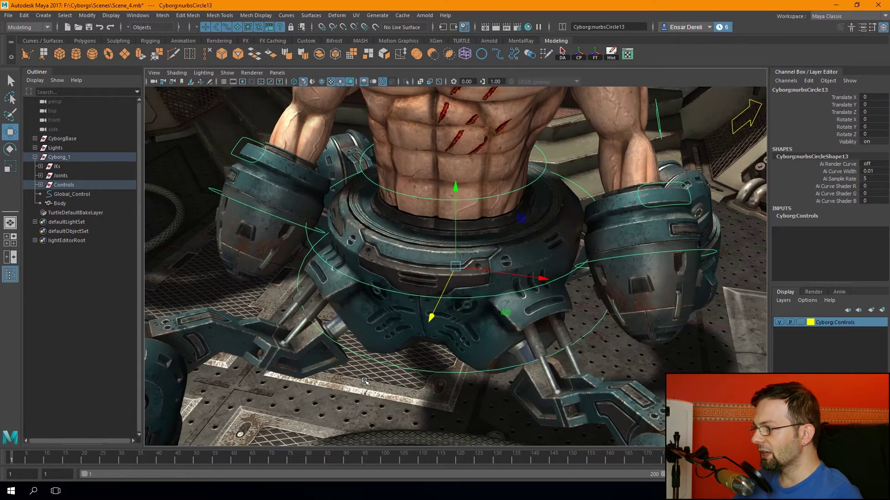
scroll(394, 385, "down", 5)
scroll(416, 388, "up", 3)
scroll(416, 387, "down", 5)
left_click_drag(398, 352, 371, 315, "alt")
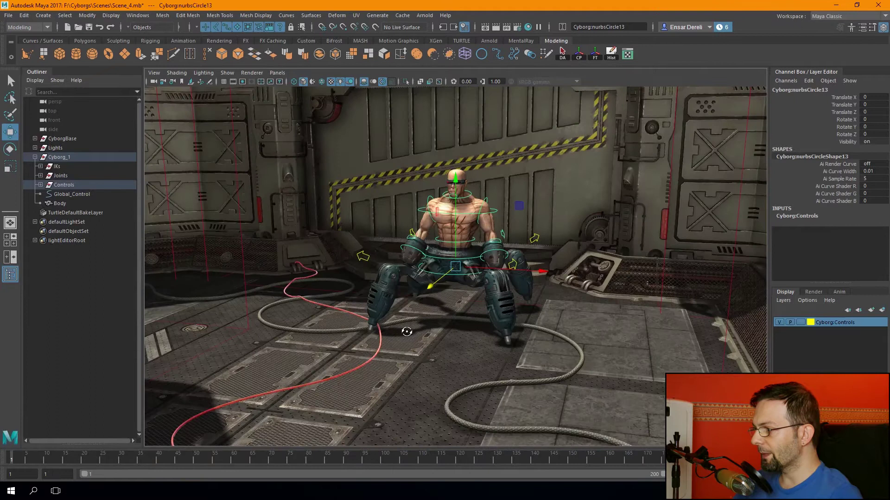
scroll(364, 302, "up", 4)
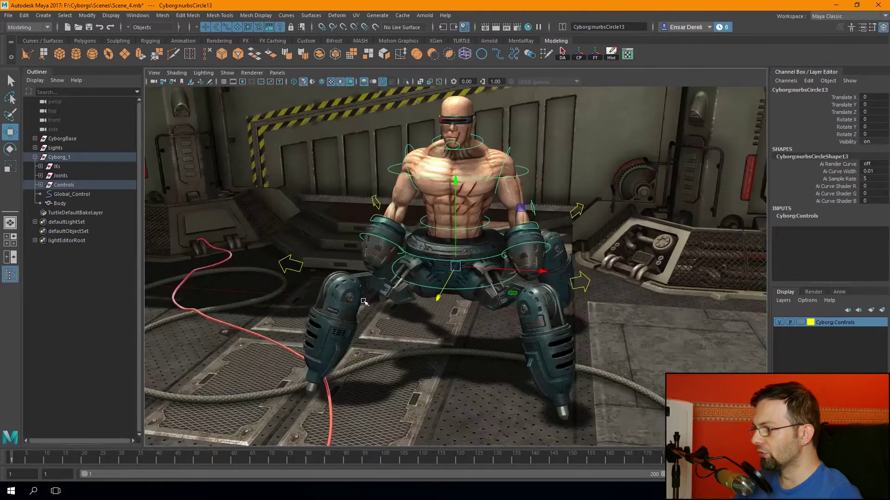
middle_click_drag(364, 302, 365, 340, "alt")
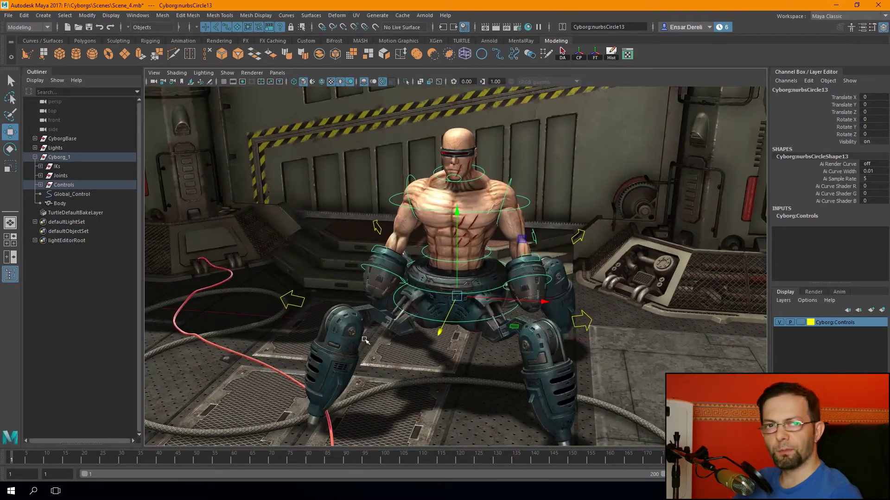
scroll(365, 341, "down", 3)
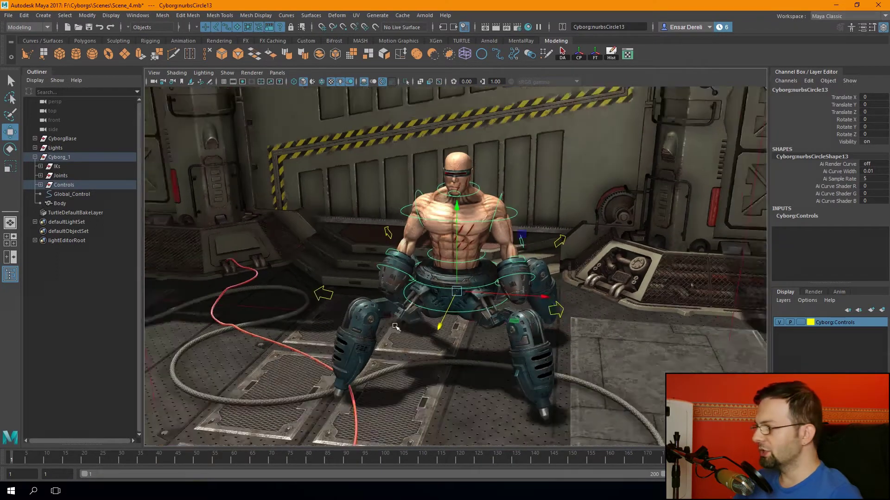
left_click_drag(366, 341, 328, 293, "alt")
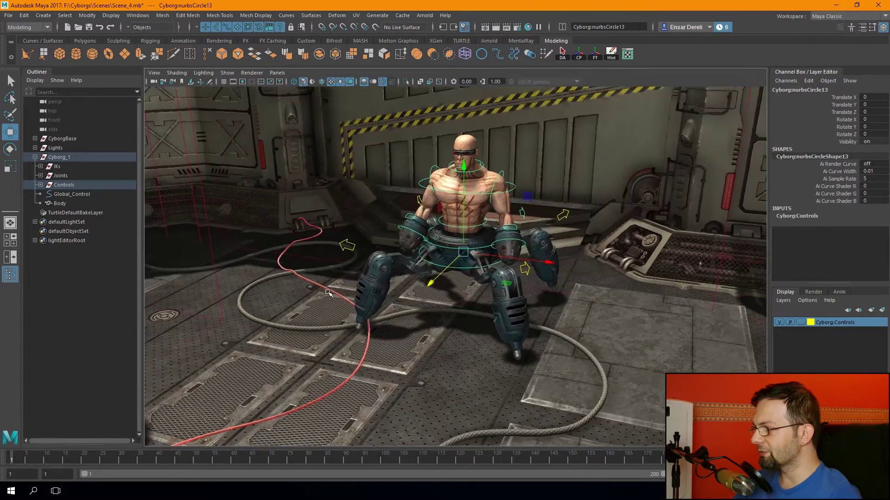
right_click_drag(328, 292, 359, 299, "alt")
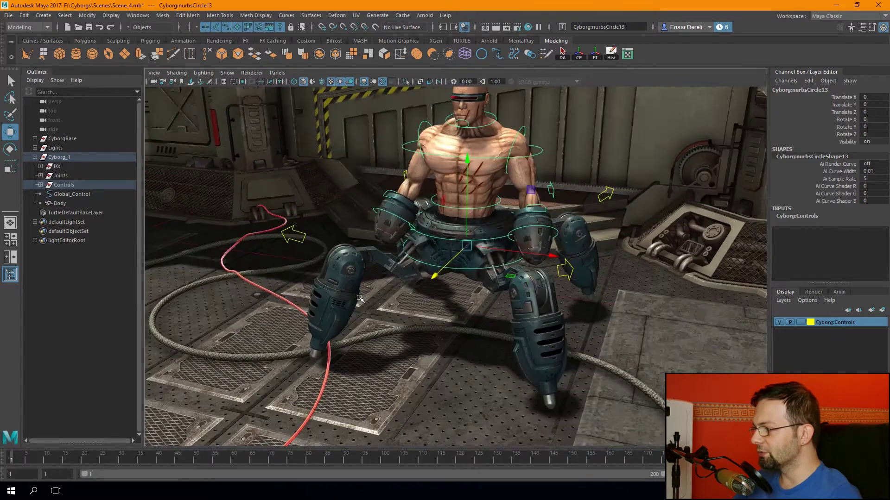
mouse_move(347, 290)
left_mouse_down("alt")
mouse_move(329, 326)
mouse_move(117, 243)
left_mouse_up("alt")
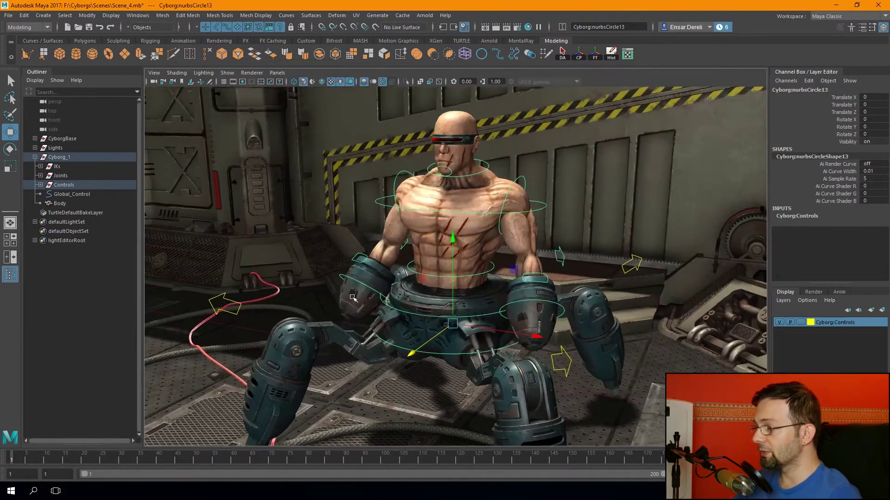
mouse_move(354, 284)
left_mouse_down("alt")
mouse_move(498, 288)
mouse_move(419, 281)
left_mouse_up("alt")
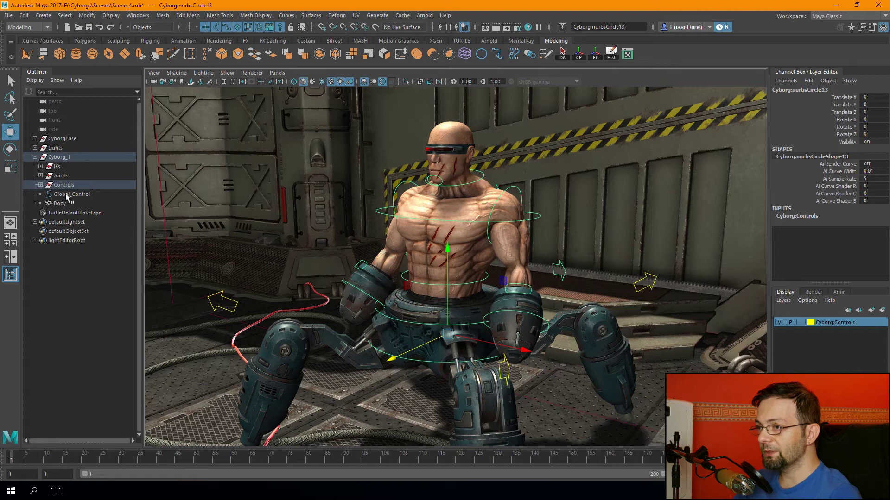
mouse_move(281, 215)
left_mouse_down("alt")
mouse_move(304, 234)
mouse_move(307, 248)
mouse_move(286, 263)
mouse_move(336, 358)
left_mouse_up("alt")
Undo the stray C2_55 area light selection and move until Global_Control is selected again.
left_click(79, 194)
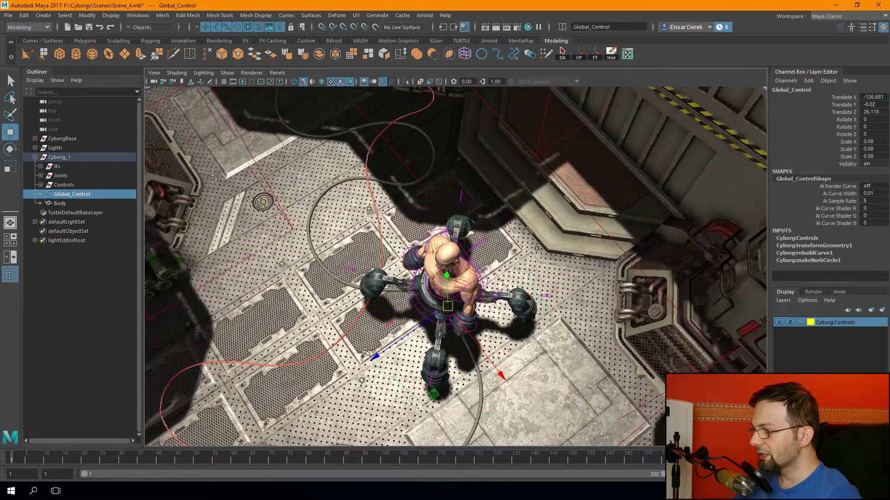
left_click(386, 352)
left_click_drag(386, 352, 337, 253, "alt")
key("ctrl+z")
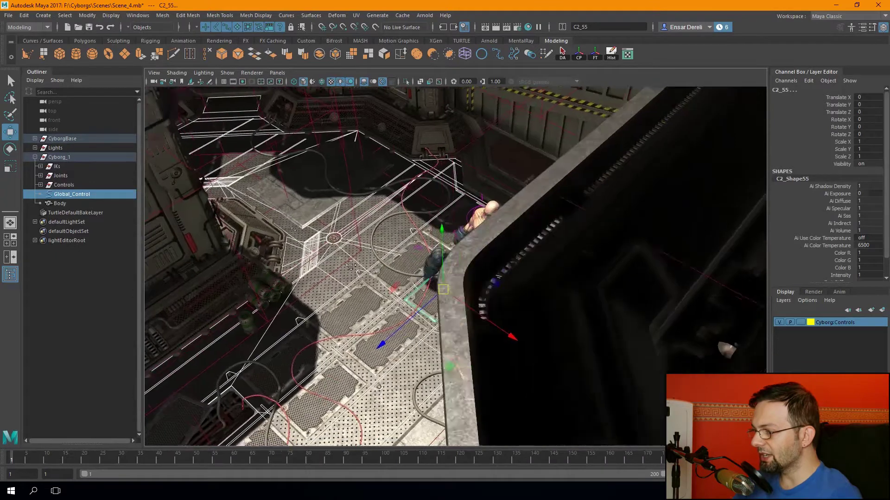
key("ctrl+z")
key("ctrl+z")
scroll(434, 301, "up", 3)
scroll(410, 308, "up", 2)
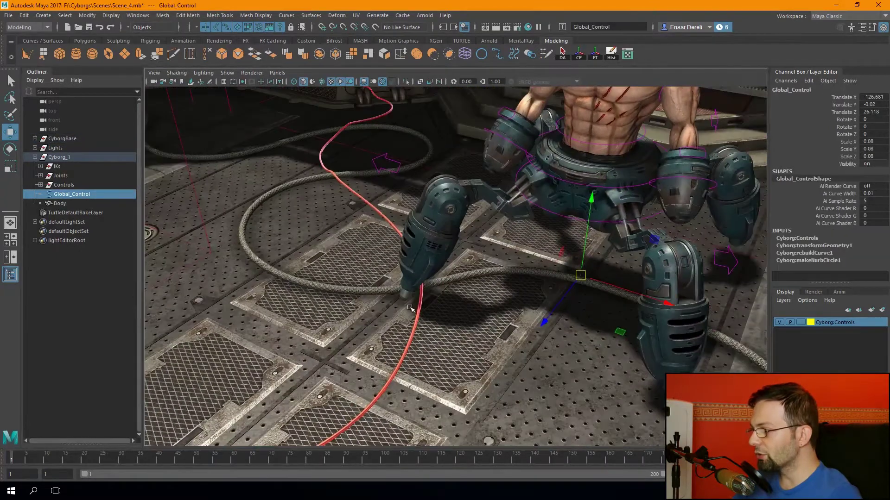
key("ctrl+z")
key("ctrl+z")
key("ctrl+z")
key("ctrl+z")
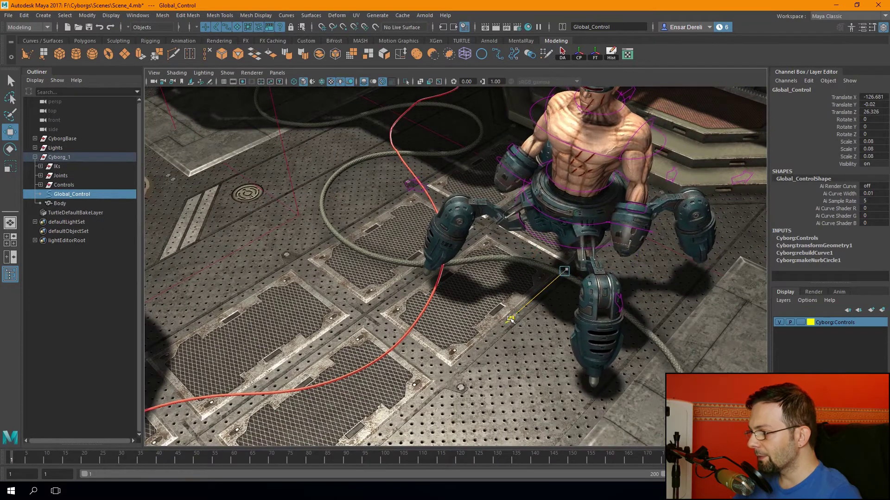
key("ctrl+z")
Orbit and zoom around the room, then frame the view on Global_Control.
left_click_drag(511, 275, 461, 241, "alt")
scroll(492, 267, "down", 2)
scroll(492, 266, "down", 2)
scroll(491, 267, "down", 2)
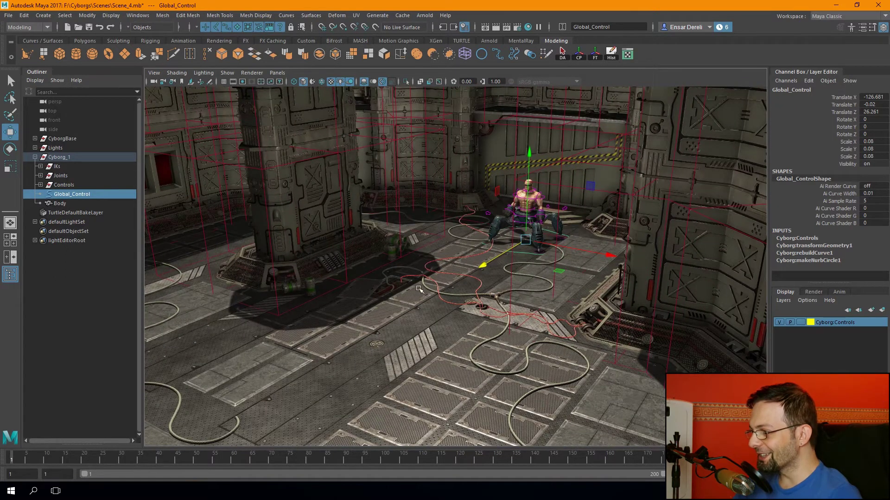
scroll(419, 289, "up", 3)
left_click_drag(419, 289, 556, 251, "alt")
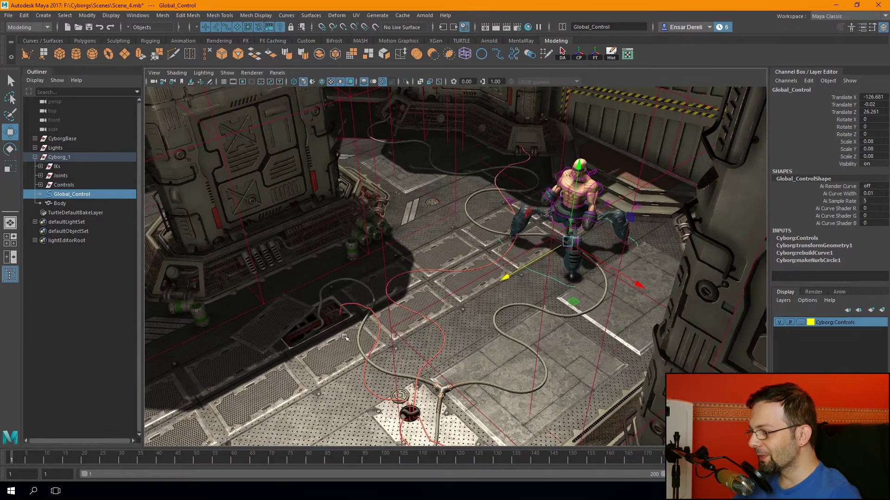
mouse_move(294, 354)
left_mouse_down("alt")
mouse_move(382, 289)
mouse_move(370, 306)
mouse_move(349, 296)
mouse_move(633, 159)
left_mouse_up("alt")
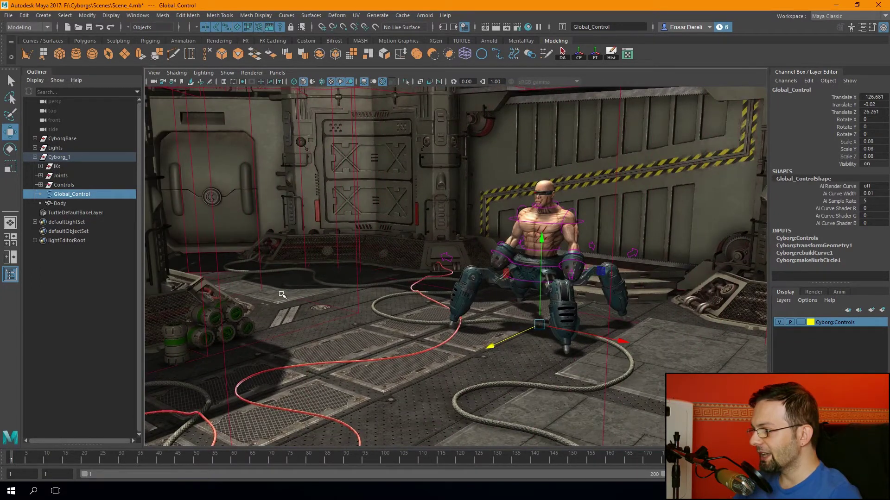
left_click_drag(282, 295, 317, 299, "alt")
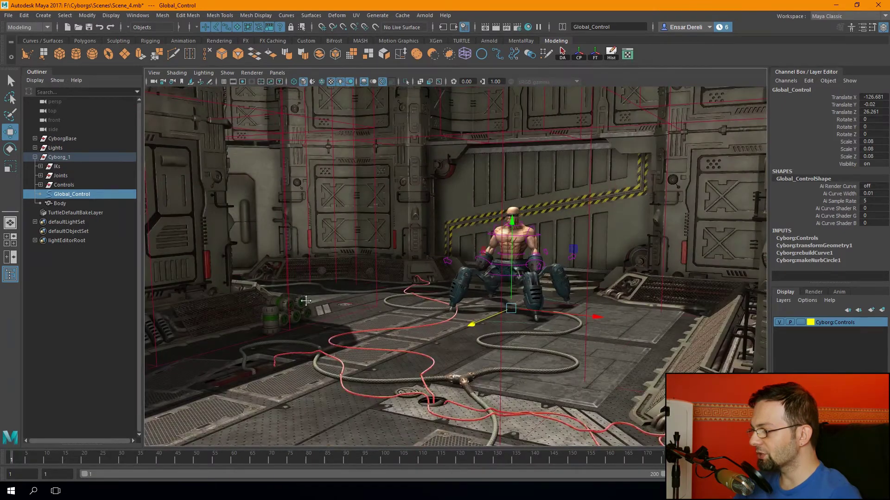
mouse_move(306, 301)
left_mouse_down("alt")
mouse_move(468, 270)
mouse_move(443, 274)
left_mouse_up("alt")
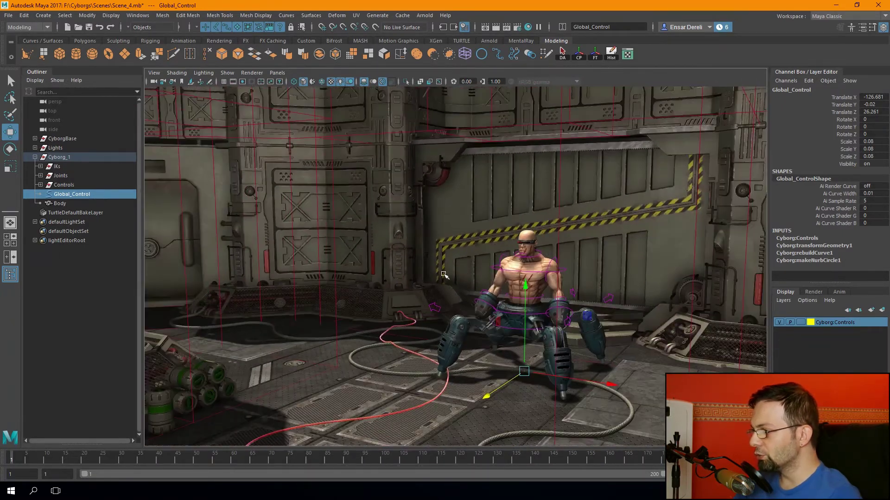
scroll(438, 274, "down", 3)
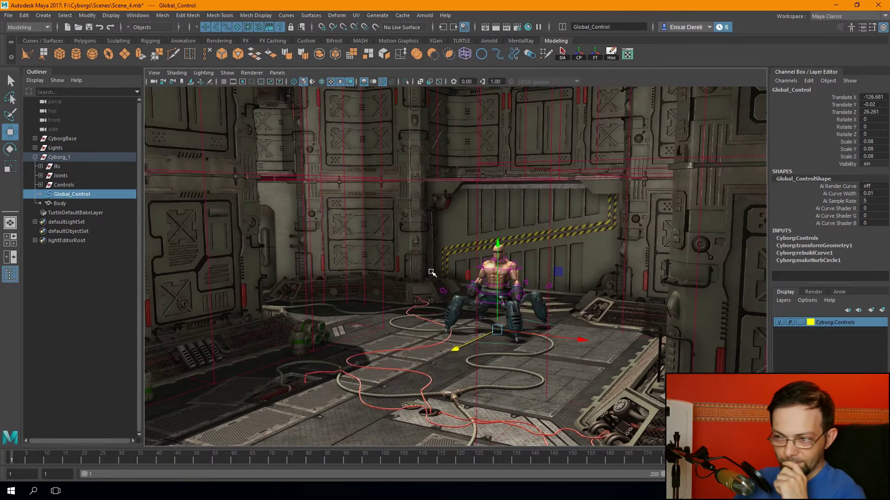
scroll(433, 273, "up", 2)
scroll(434, 273, "up", 1)
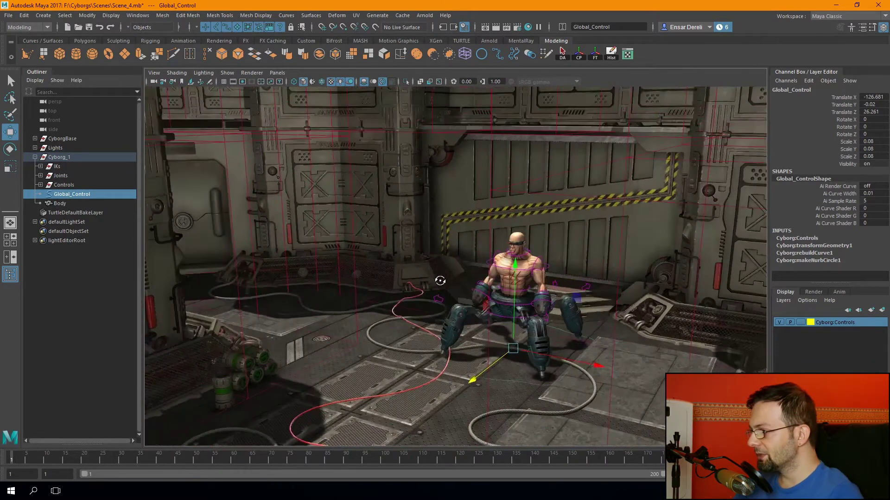
scroll(435, 278, "up", 1)
scroll(434, 278, "up", 2)
key("f")
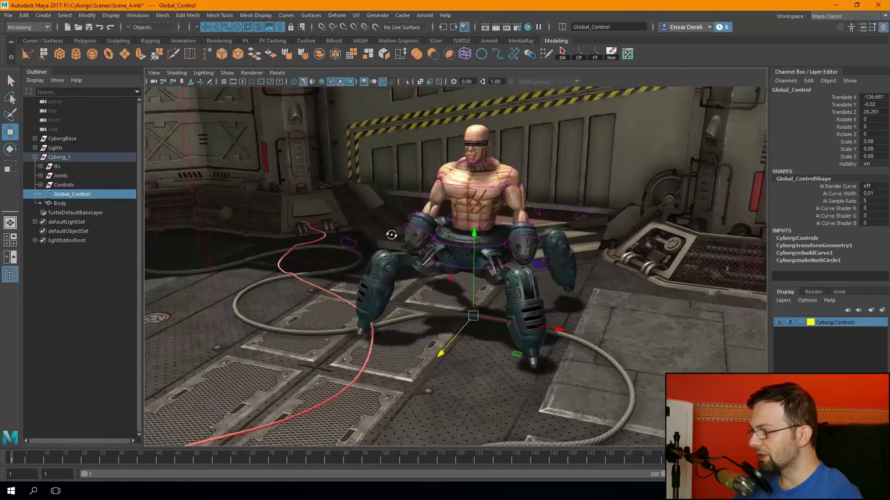
Collapse Cyborg_1, expand CyborgBase, and select and frame Cables and Cover.
left_click(35, 157)
left_click(36, 139)
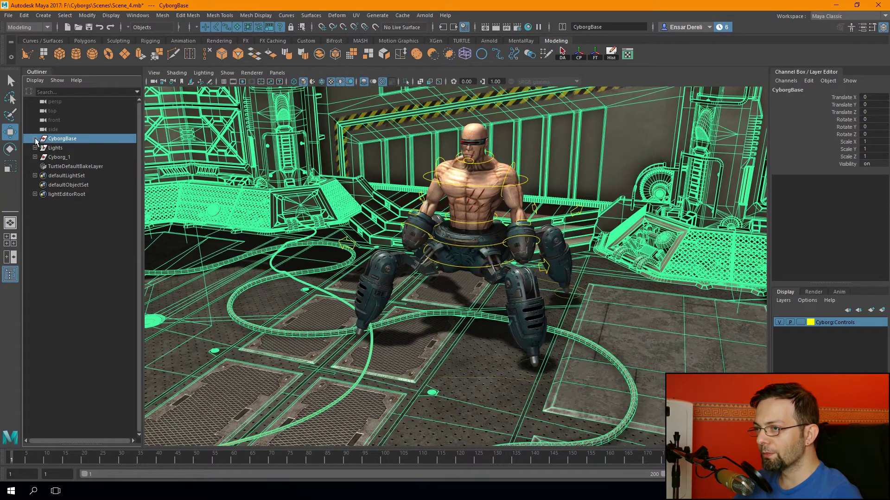
left_click(36, 139)
left_click(58, 148)
key("f")
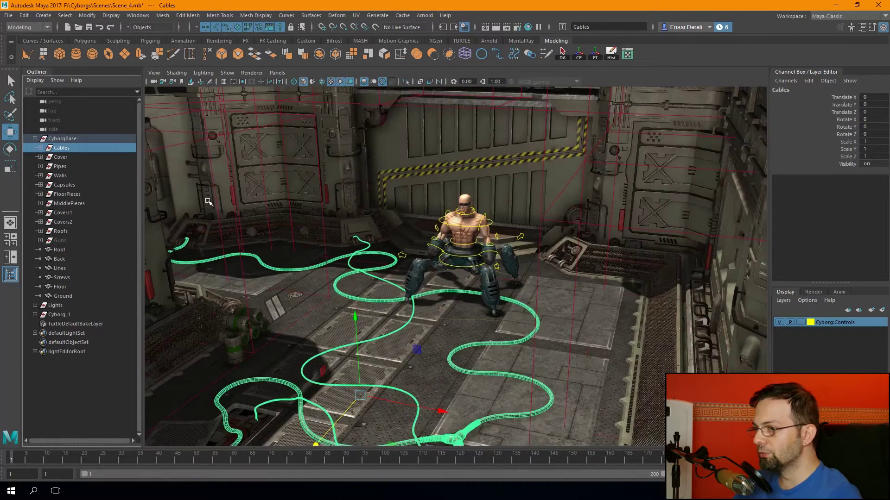
left_click(60, 157)
key("f")
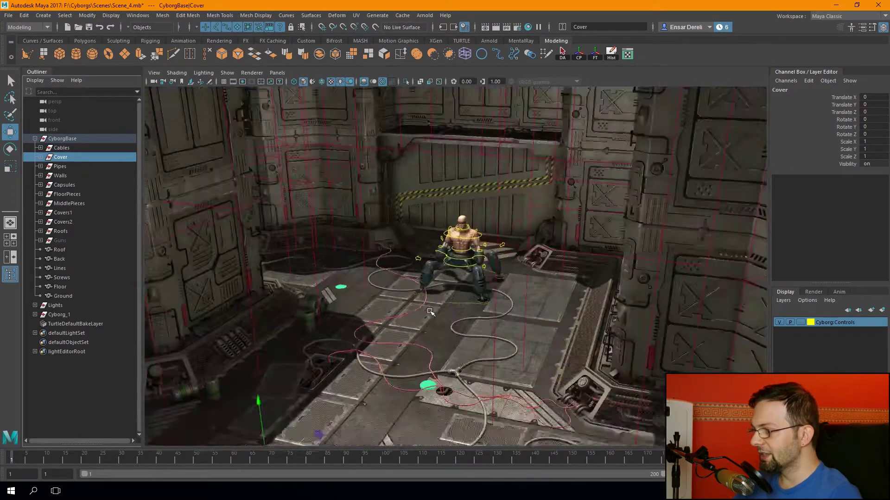
Step through FloorPieces, Screws and Roof, then select Capsules.
left_click_drag(627, 372, 135, 185, "alt")
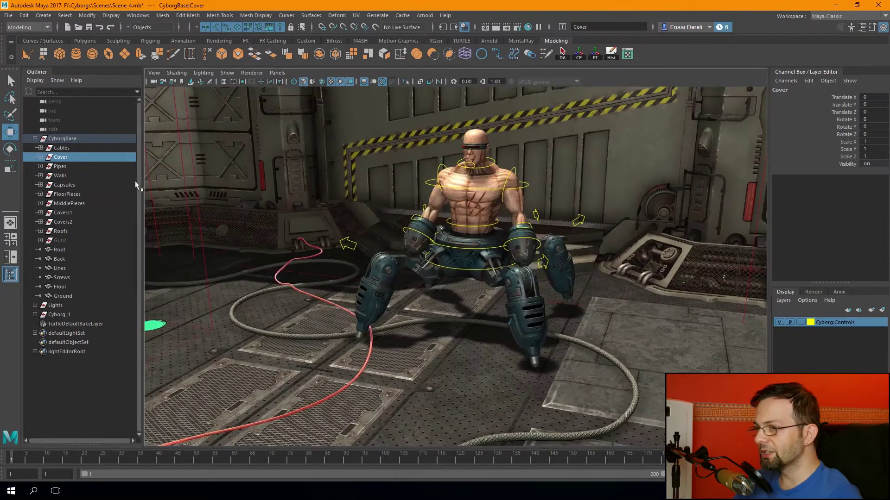
left_click(60, 176)
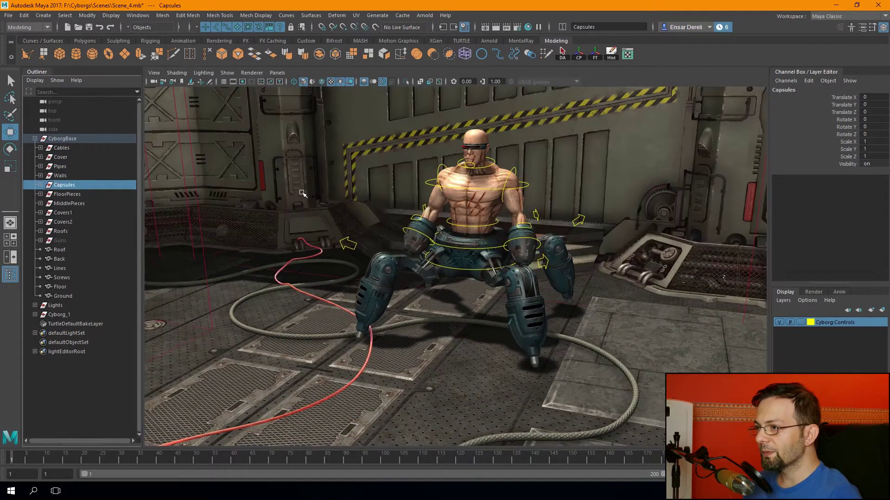
left_click(66, 194)
key("f")
key("Down")
key("Down")
key("Down")
key("Down")
key("Down")
key("Down")
key("Down")
key("Down")
key("Down")
key("Down")
key("Up")
key("Up")
key("Up")
key("Up")
key("Up")
key("Up")
key("Up")
key("Up")
key("Up")
key("Up")
key("Up")
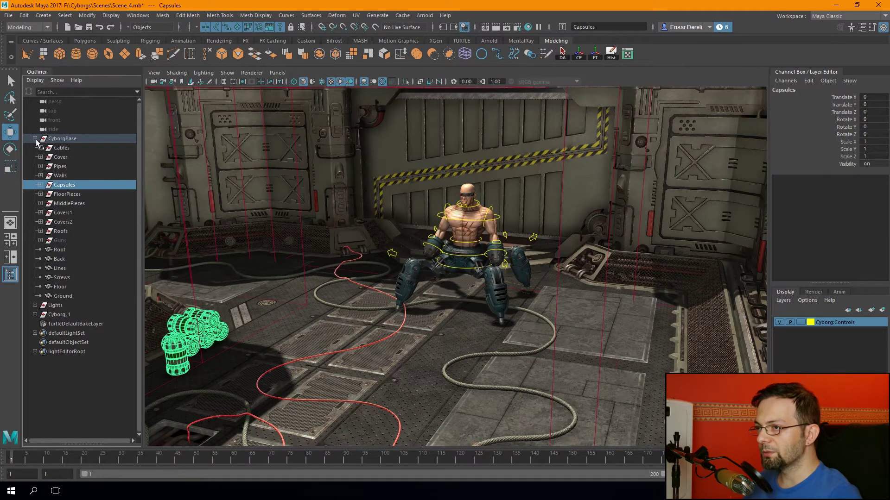
left_click(35, 139)
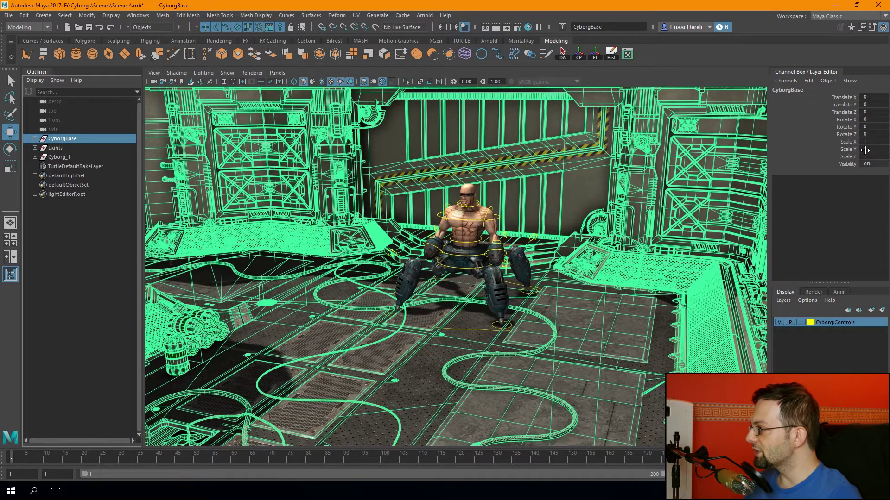
Hide the CyborgBase environment by setting its visibility to 0, then deselect it.
type("0")
key("Return")
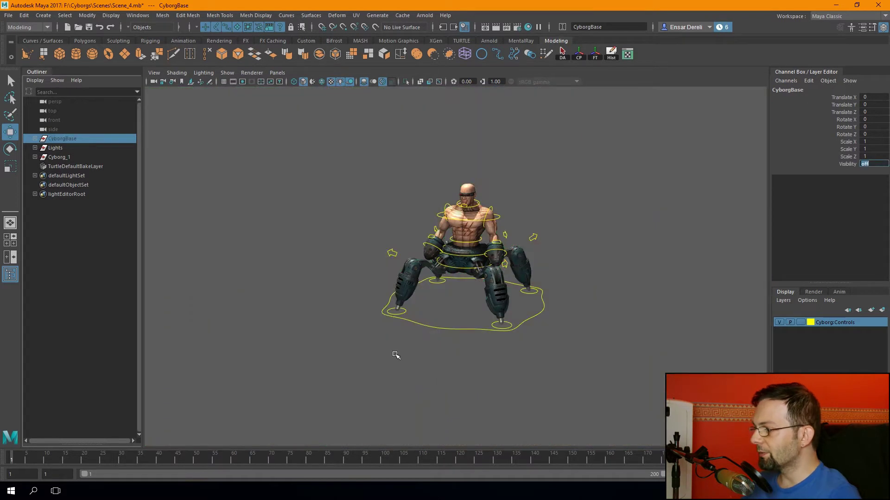
left_click(345, 348)
scroll(345, 349, "up", 1)
scroll(385, 350, "up", 1)
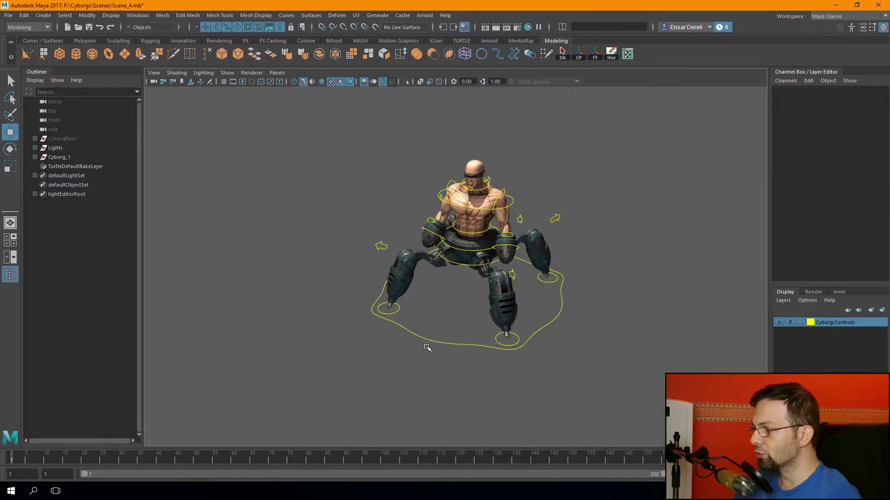
Select the Global_Control curve and tumble around the rig to a top view.
left_click(424, 351)
scroll(423, 351, "up", 1)
scroll(421, 353, "down", 1)
mouse_move(421, 353)
left_mouse_down("alt")
mouse_move(364, 347)
mouse_move(363, 359)
left_mouse_up("alt")
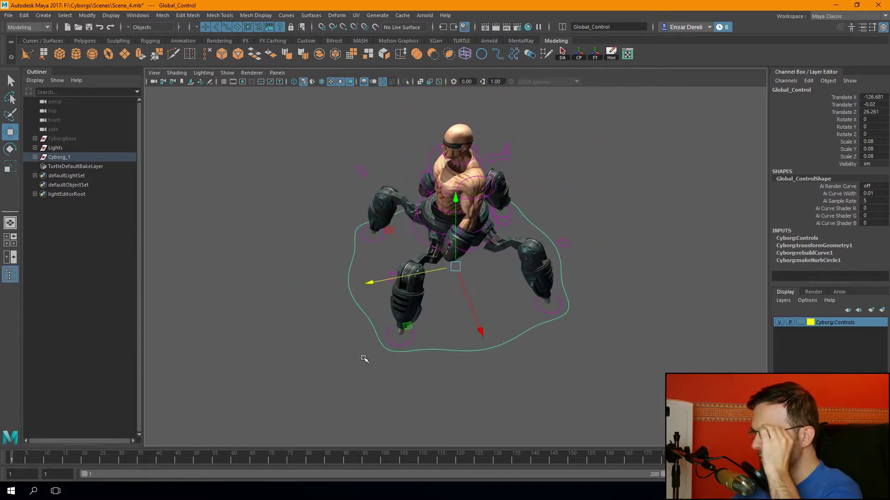
scroll(366, 357, "up", 2)
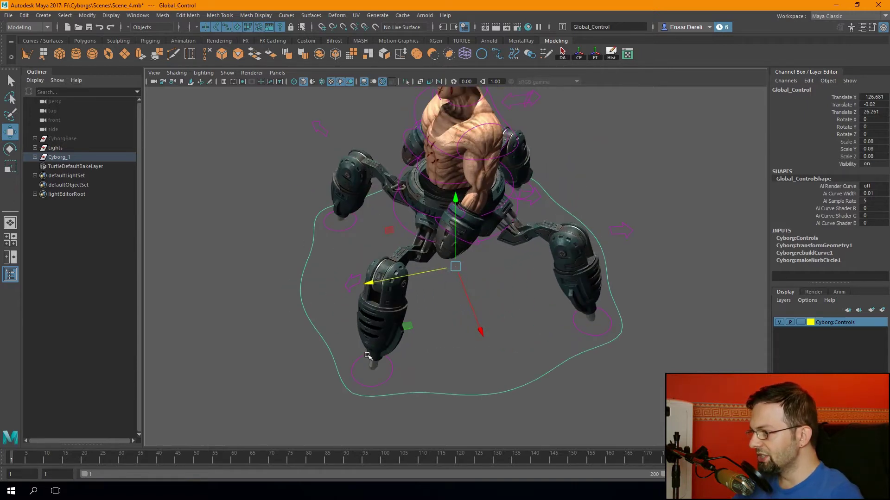
left_click_drag(319, 381, 289, 330, "alt")
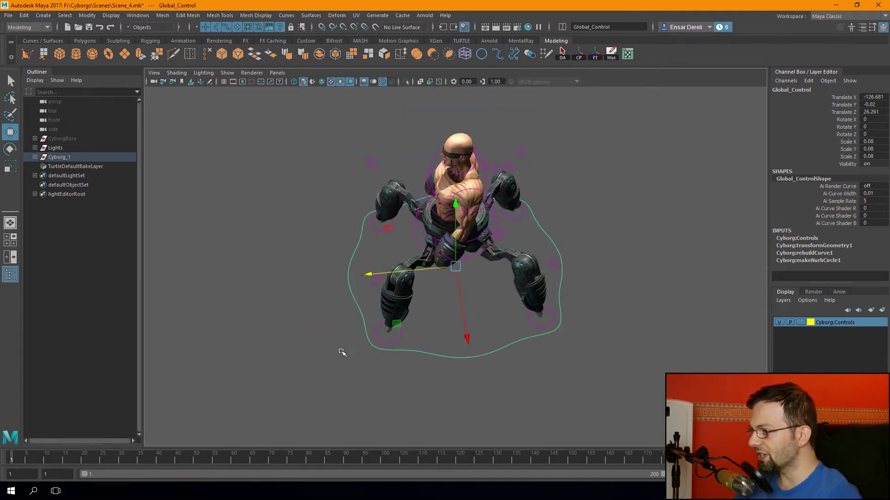
mouse_move(342, 352)
left_mouse_down("alt")
mouse_move(279, 372)
mouse_move(288, 324)
mouse_move(238, 388)
mouse_move(238, 346)
mouse_move(207, 343)
mouse_move(207, 360)
left_mouse_up("alt")
Move the left foot control nurbsCircle3 forward to Translate Z 20.
right_click_drag(206, 360, 210, 333, "alt")
mouse_move(210, 332)
left_mouse_down("alt")
mouse_move(284, 385)
mouse_move(331, 384)
left_mouse_up("alt")
key("Down")
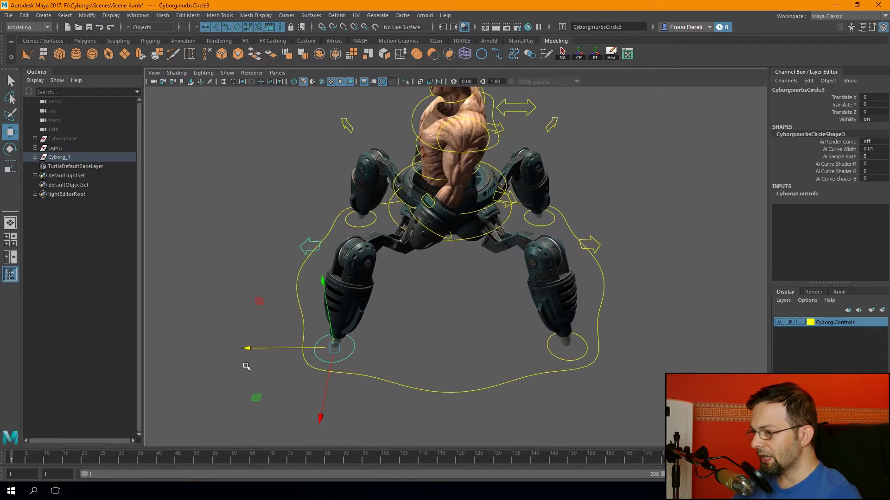
left_click_drag(248, 347, 215, 352)
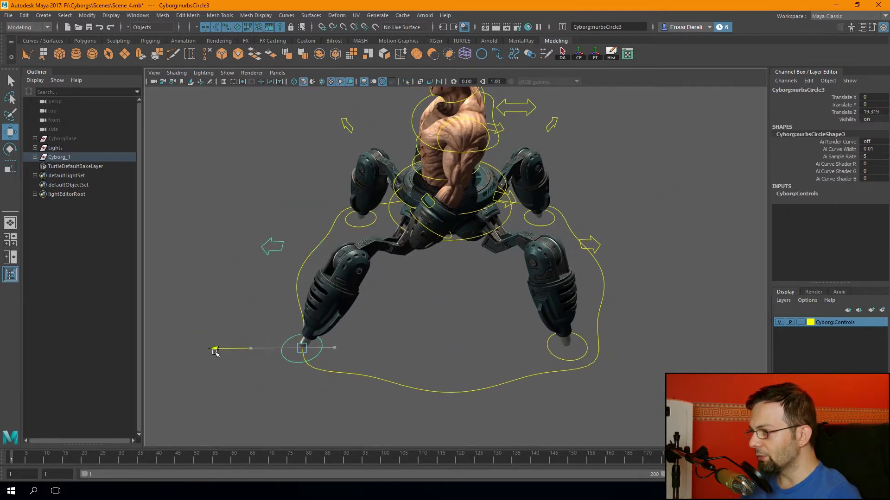
key("Return")
Set the right foot control nurbsCircle4's Translate Z to -16.
mouse_move(518, 408)
left_mouse_down("alt")
mouse_move(494, 322)
mouse_move(667, 203)
left_mouse_up("alt")
left_click(493, 317)
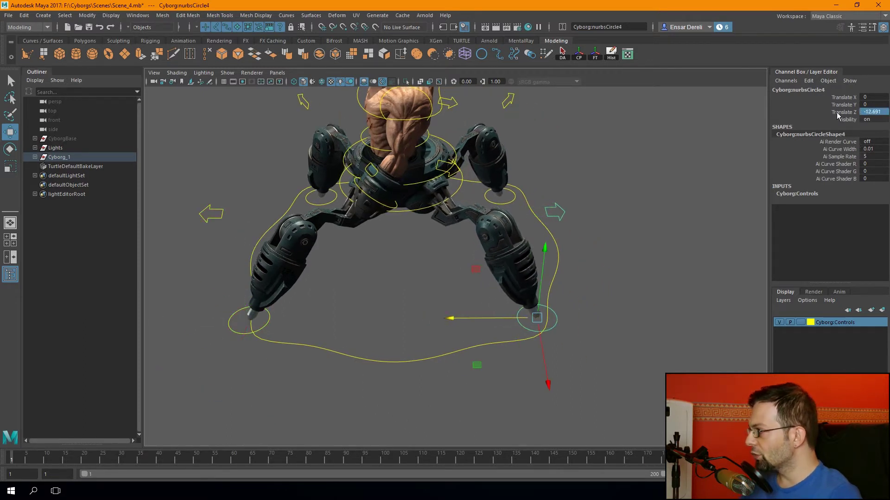
left_click(870, 112)
type("-")
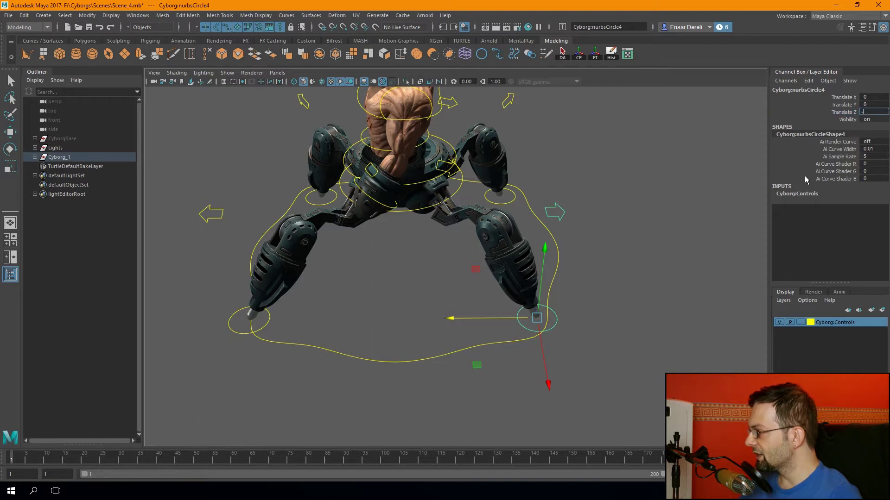
type("16")
key("Return")
left_click(838, 112)
Return foot control nurbsCircle5's Translate Z to neutral.
mouse_move(395, 272)
left_mouse_down("alt")
mouse_move(269, 362)
mouse_move(264, 342)
left_mouse_up("alt")
left_click(398, 342)
left_click_drag(452, 335, 480, 335)
double_click(871, 112)
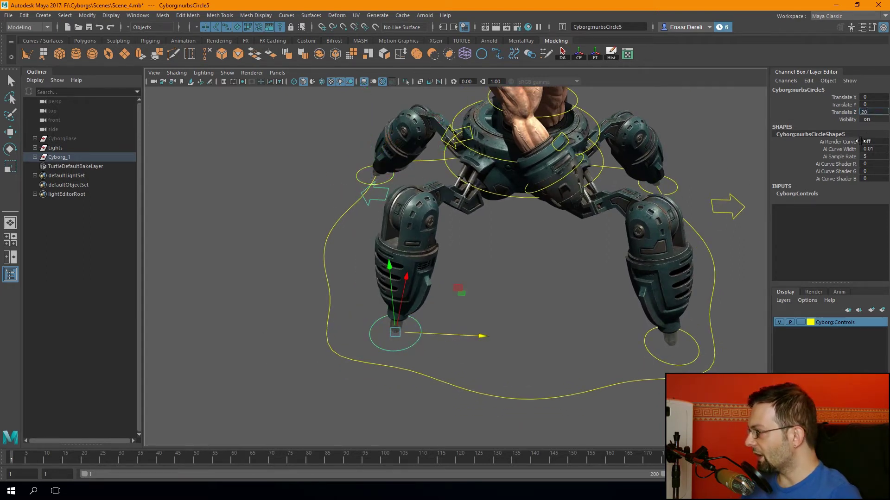
key("Return")
Slide foot control nurbsCircle2 back to Translate Z -20 and view the pose.
left_click(646, 345)
key("w")
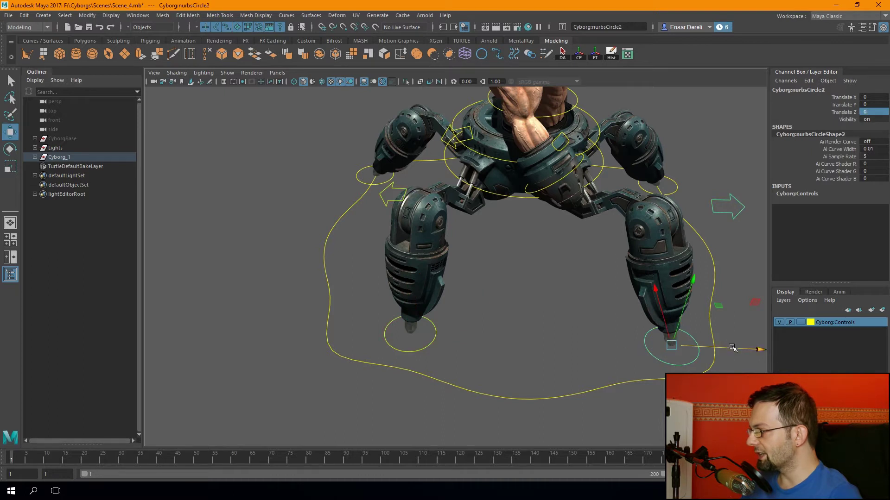
left_click_drag(732, 348, 709, 349)
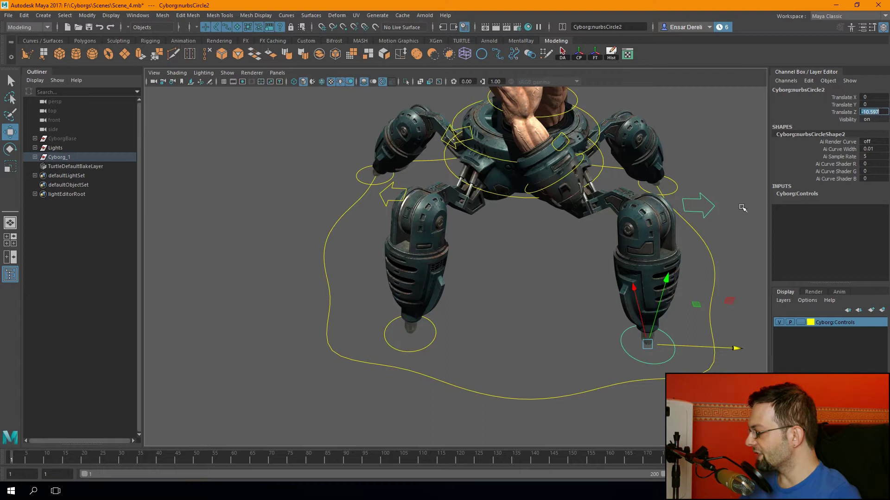
key("Return")
mouse_move(273, 273)
left_mouse_down("alt")
mouse_move(281, 308)
mouse_move(228, 308)
mouse_move(264, 338)
mouse_move(252, 372)
mouse_move(230, 323)
mouse_move(252, 351)
left_mouse_up("alt")
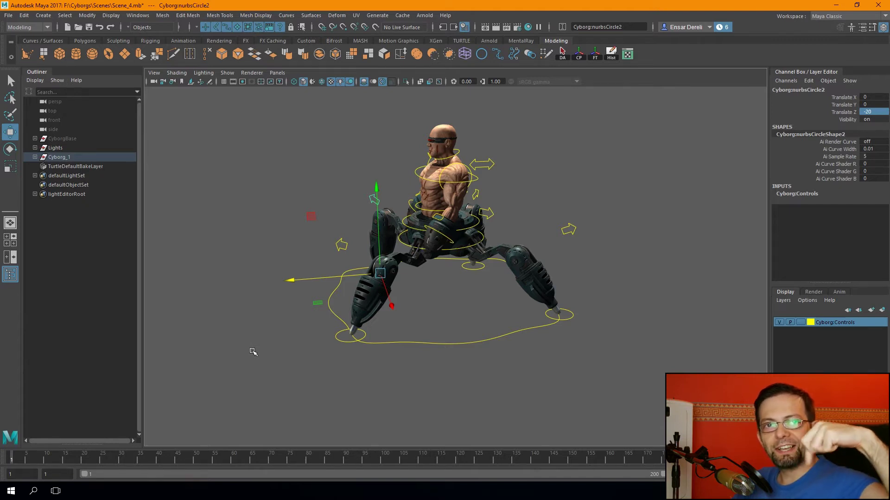
Orbit around the posed rig, briefly selecting and then deselecting the Global_Control curve.
mouse_move(251, 352)
left_mouse_down("alt")
mouse_move(273, 372)
mouse_move(378, 342)
mouse_move(473, 350)
mouse_move(359, 307)
left_mouse_up("alt")
scroll(444, 302, "up", 5)
left_click(438, 326)
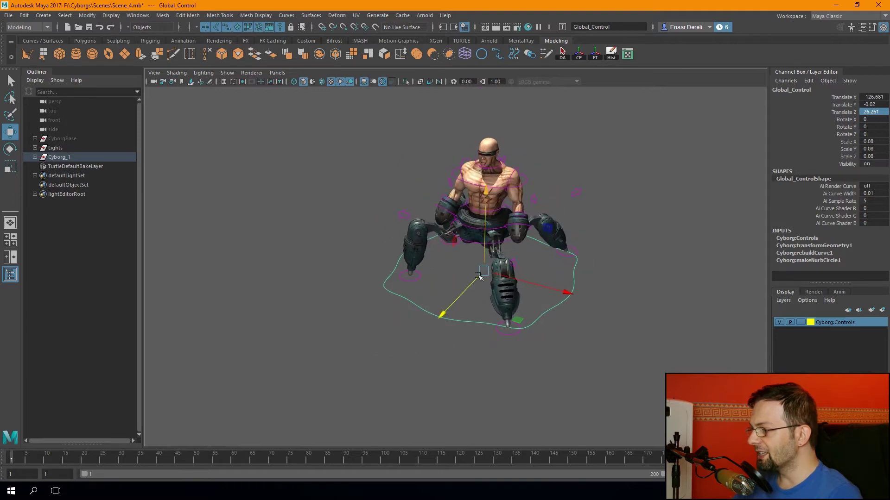
scroll(396, 321, "up", 2)
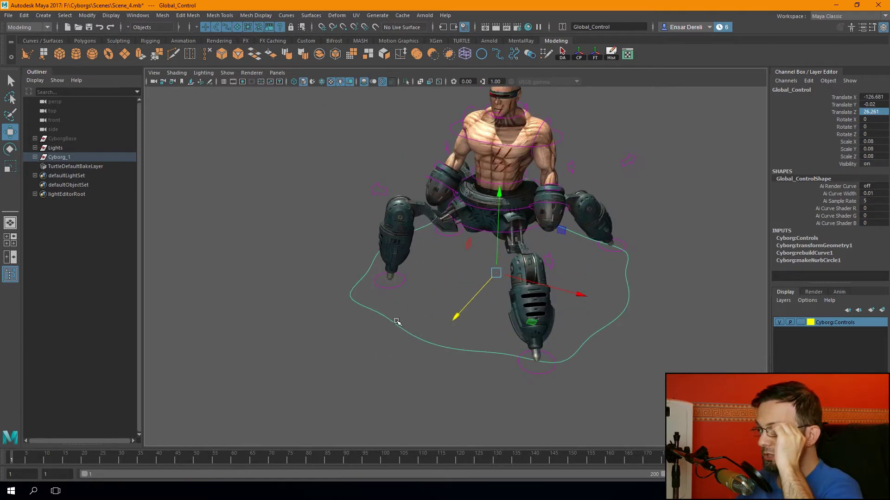
mouse_move(397, 321)
left_mouse_down("alt")
mouse_move(347, 221)
mouse_move(351, 209)
mouse_move(574, 215)
left_mouse_up("alt")
mouse_move(349, 249)
left_mouse_down("alt")
mouse_move(363, 243)
mouse_move(342, 288)
left_mouse_up("alt")
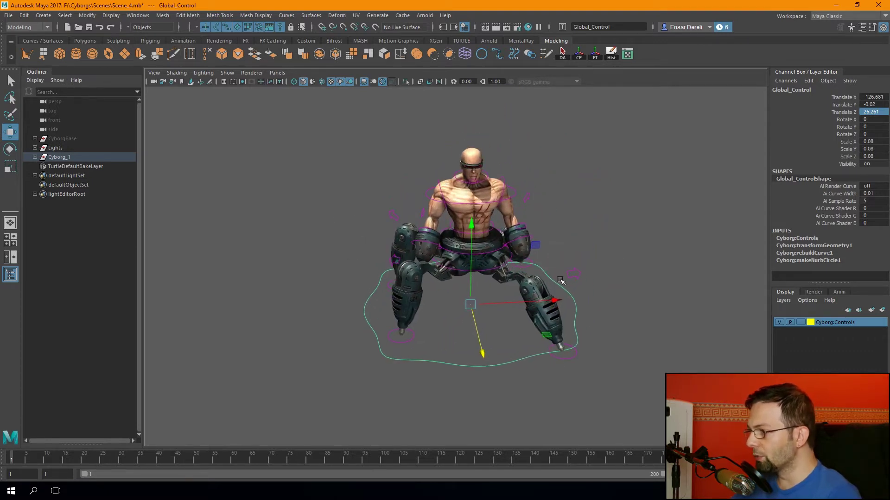
left_click_drag(532, 318, 330, 318, "alt")
left_click(255, 321)
Move in close on the cyborg's legs and marquee around the feet to pick a foot control.
mouse_move(252, 319)
left_mouse_down("alt")
mouse_move(308, 366)
mouse_move(294, 360)
left_mouse_up("alt")
right_click_drag(294, 359, 344, 297, "alt")
left_click_drag(344, 298, 464, 278, "alt")
right_click_drag(464, 279, 518, 257, "alt")
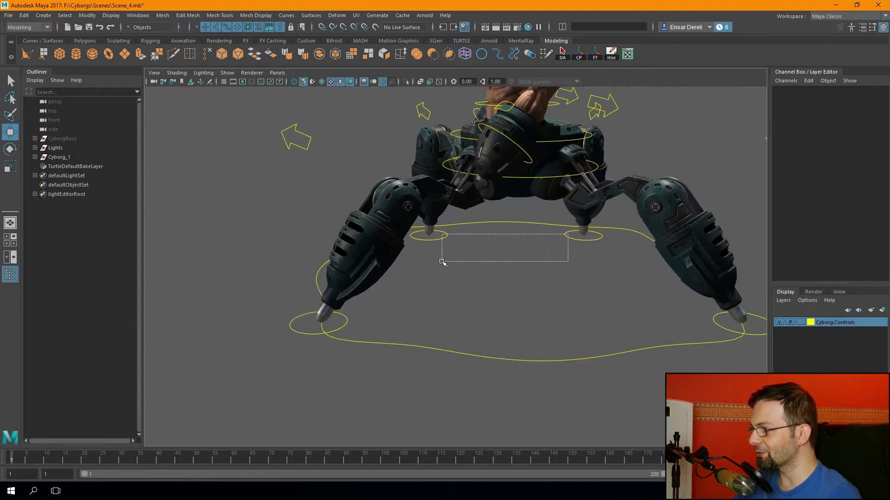
left_click_drag(442, 262, 442, 262)
scroll(373, 313, "down", 3)
left_click_drag(376, 295, 673, 314)
mouse_move(262, 263)
left_mouse_down("alt")
mouse_move(408, 304)
mouse_move(384, 295)
mouse_move(259, 309)
left_mouse_up("alt")
Move body control nurbsCircle13 forward to Translate Z 293.822, then select Global_Control.
left_click(435, 301)
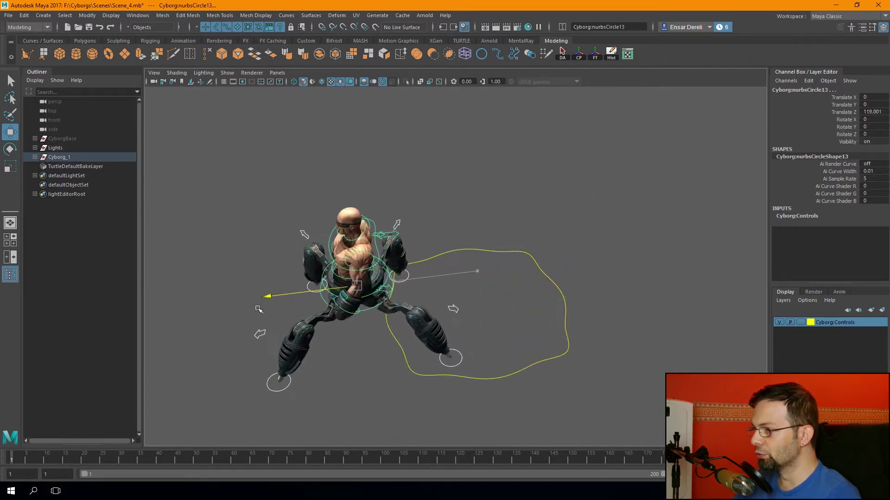
scroll(258, 309, "down", 3)
middle_click_drag(278, 301, 325, 260, "alt")
mouse_move(320, 264)
left_mouse_down()
mouse_move(329, 266)
mouse_move(246, 273)
left_mouse_up()
left_click(417, 352)
left_click(574, 289)
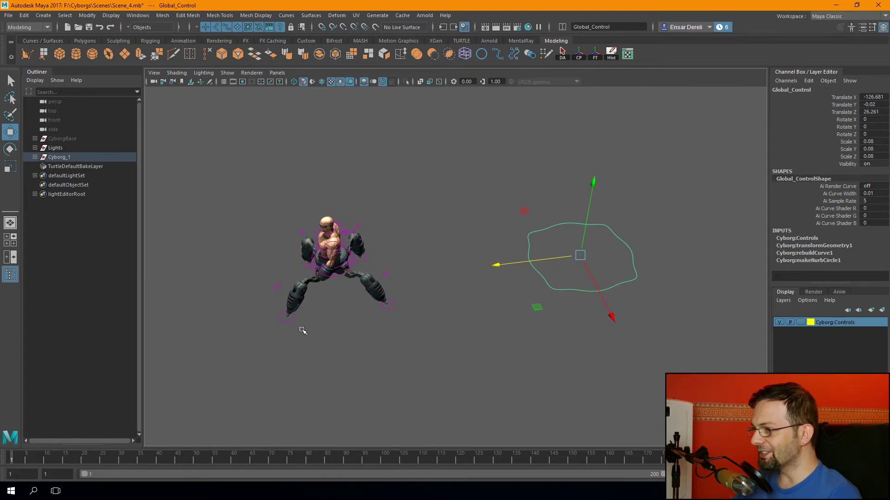
Try rotating Global_Control around Y, then undo it back to 0.
left_click_drag(338, 333, 426, 304, "alt")
scroll(439, 291, "up", 3)
key("e")
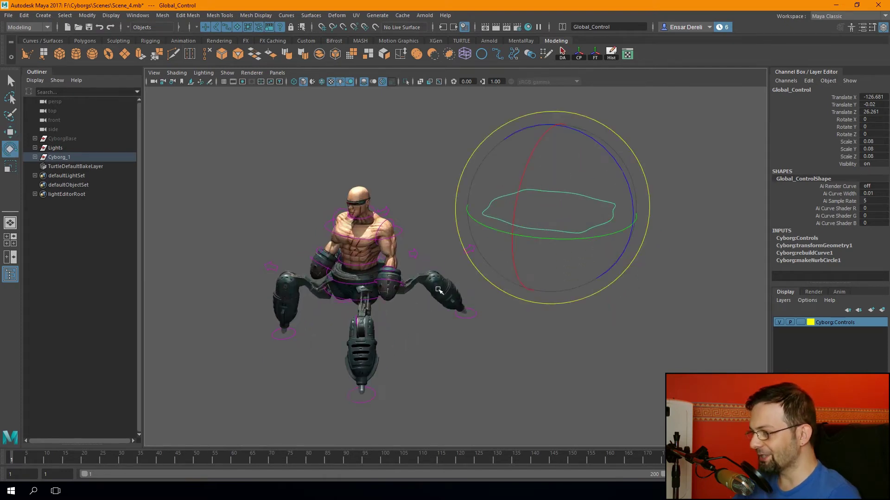
left_click_drag(491, 231, 469, 230)
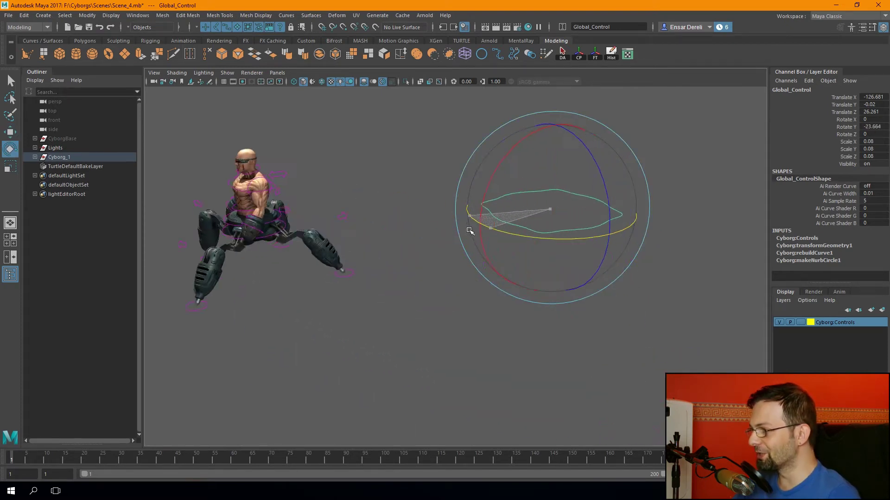
key("ctrl+z")
Undo the recent changes so the cyborg sits back on the Global_Control circle.
mouse_move(337, 281)
left_mouse_down("alt")
mouse_move(279, 298)
mouse_move(387, 338)
mouse_move(410, 331)
left_mouse_up("alt")
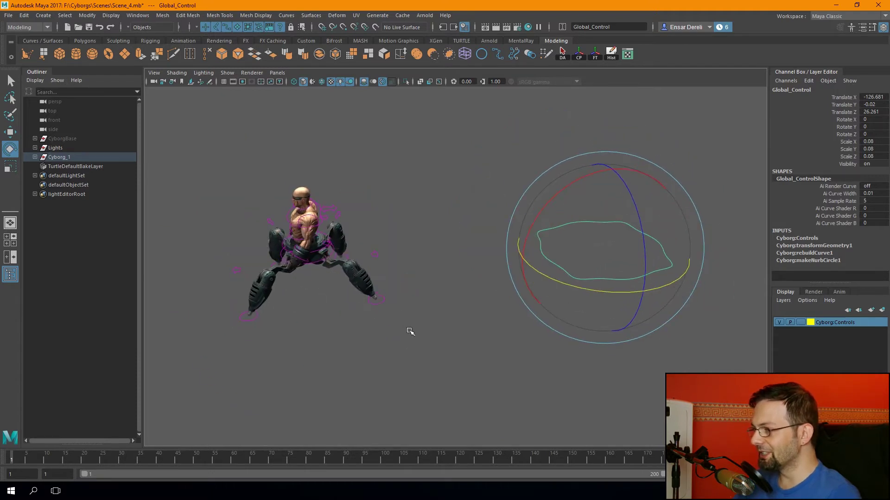
left_click(428, 332)
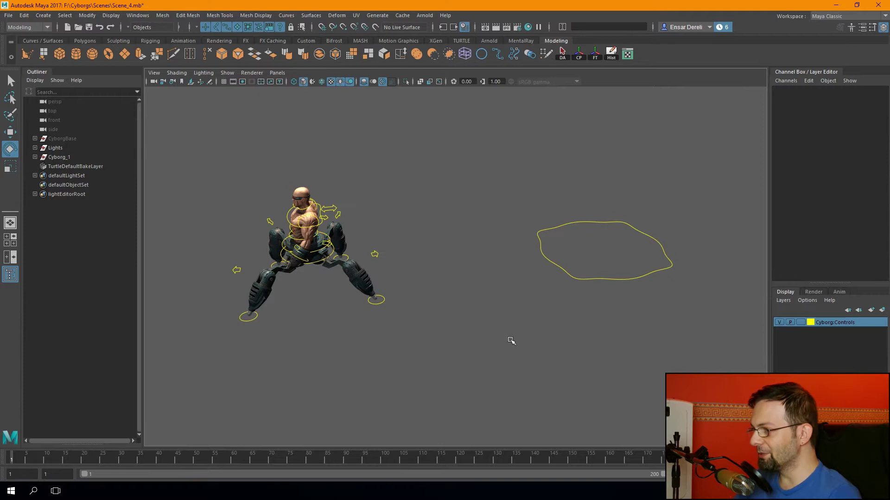
middle_click_drag(511, 340, 418, 367, "alt")
key("ctrl+z")
key("f")
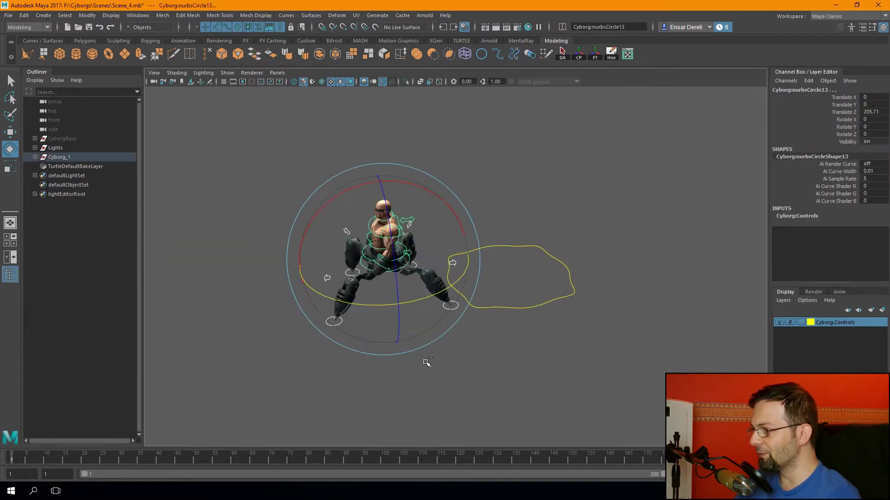
left_click(308, 362)
right_click_drag(307, 362, 385, 346, "alt")
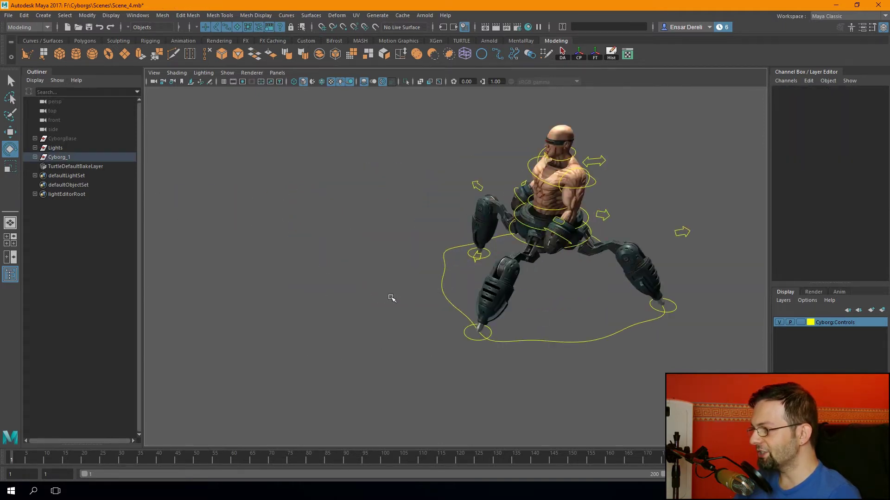
key("ctrl+z")
middle_click_drag(385, 329, 353, 346, "alt")
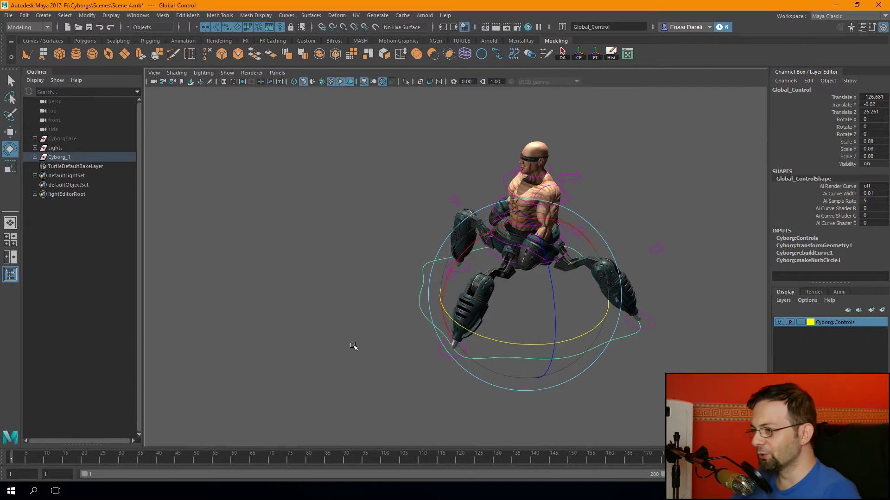
Move Global_Control forward to Translate Z 39.127, carrying the whole cyborg rig.
left_click_drag(371, 309, 342, 299, "alt")
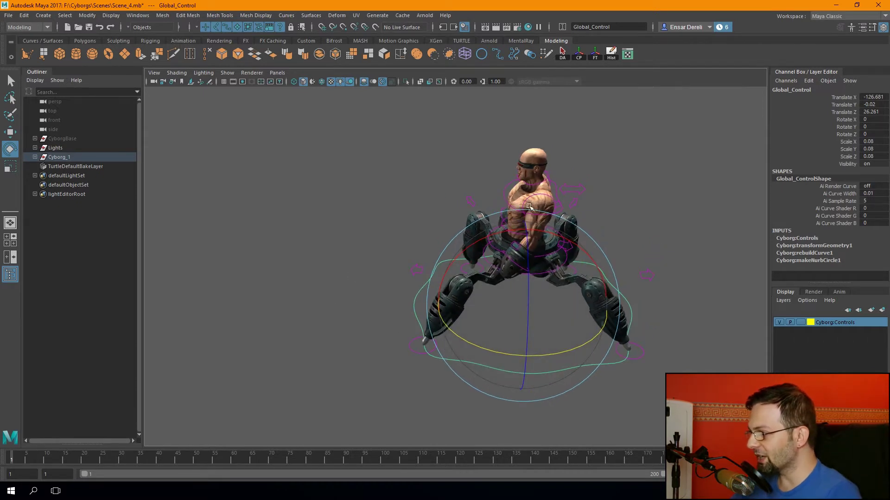
right_click_drag(314, 308, 312, 338, "alt")
left_click_drag(312, 338, 278, 333, "alt")
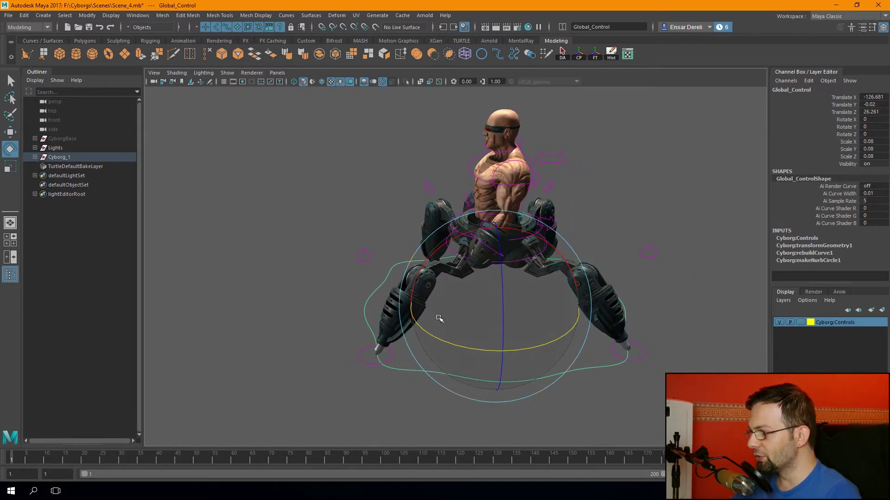
left_click(363, 303)
key("f")
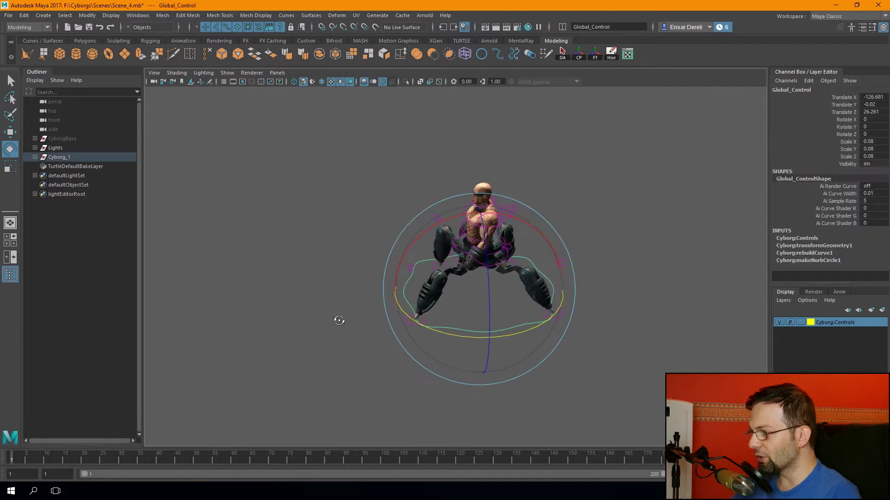
key("w")
left_click_drag(381, 299, 193, 307)
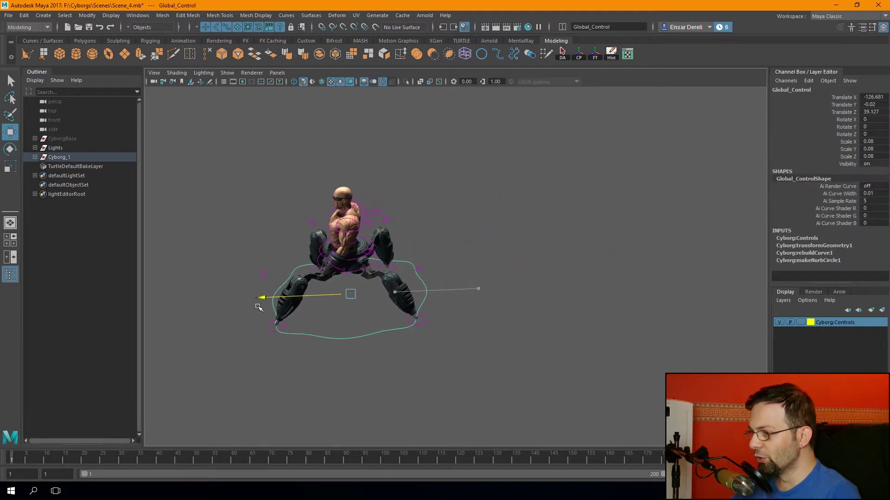
key("ctrl+z")
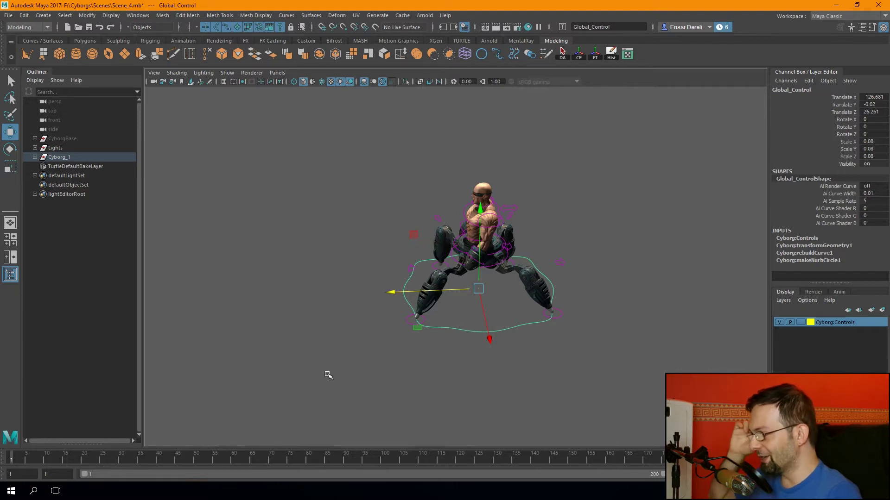
scroll(328, 375, "up", 2)
scroll(293, 338, "up", 2)
scroll(317, 342, "up", 2)
scroll(314, 345, "up", 2)
left_click(276, 318)
left_click(305, 298)
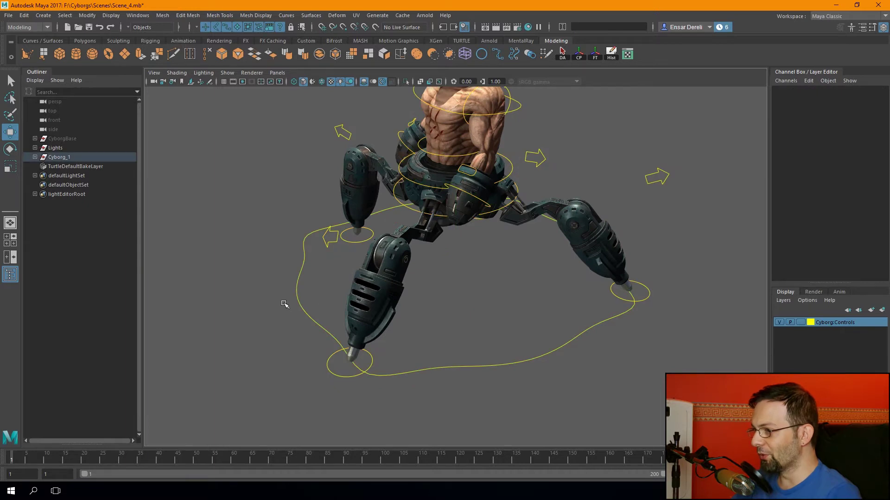
scroll(274, 318, "down", 4)
scroll(311, 321, "up", 2)
left_click(261, 304)
mouse_move(296, 289)
left_mouse_down()
mouse_move(260, 309)
mouse_move(304, 308)
mouse_move(437, 227)
left_mouse_up()
scroll(266, 314, "down", 2)
scroll(278, 296, "up", 2)
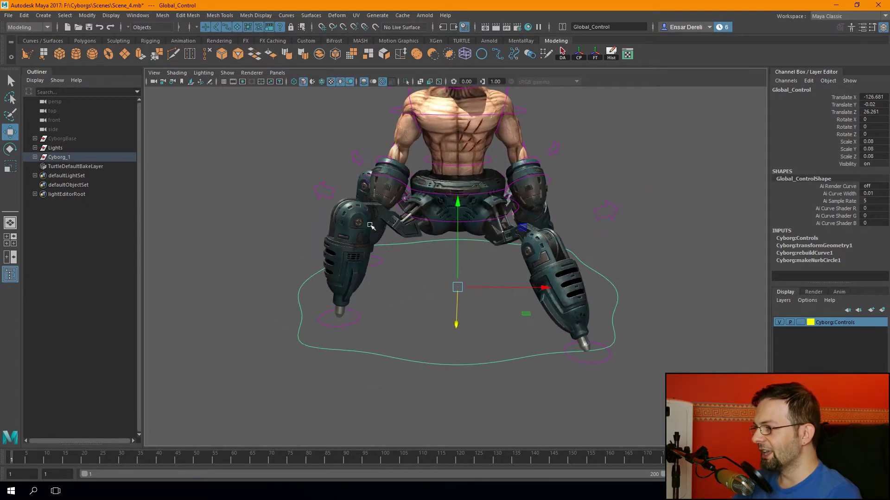
left_click(444, 231)
key("e")
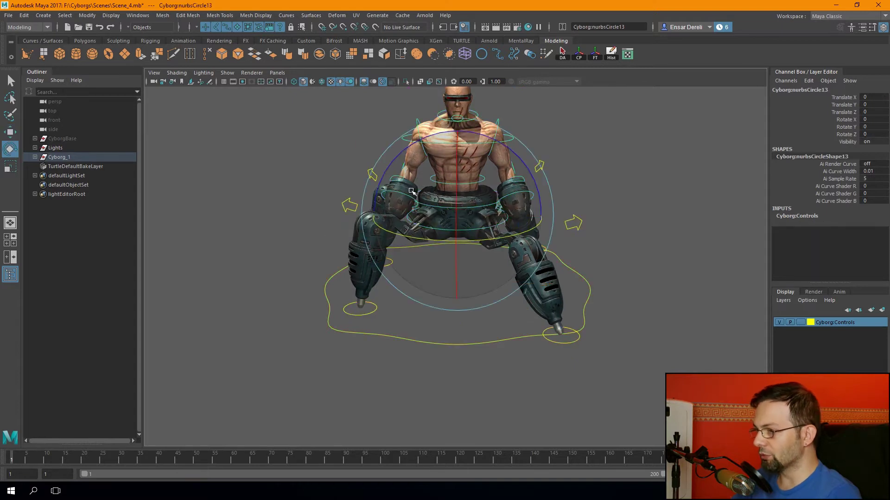
left_click_drag(403, 153, 377, 184)
key("w")
mouse_move(456, 215)
left_mouse_down()
mouse_move(296, 276)
mouse_move(448, 322)
mouse_move(411, 259)
left_mouse_up()
key("ctrl+z")
key("ctrl+z")
key("ctrl+z")
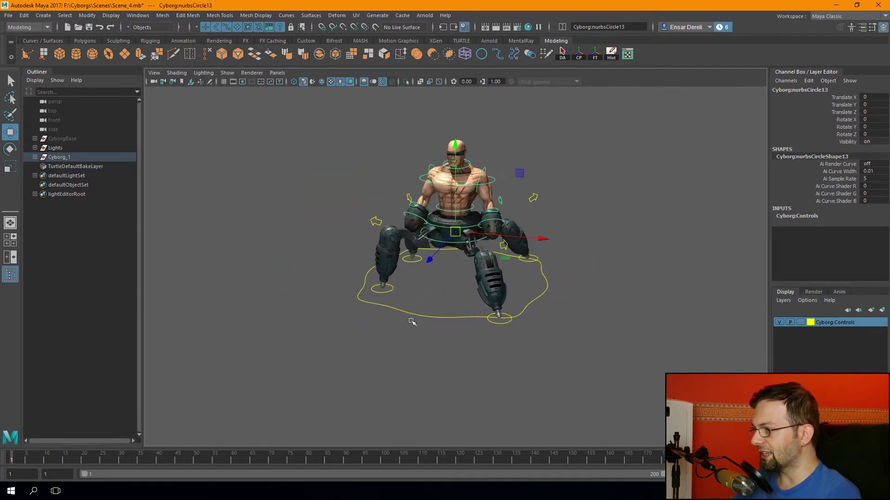
mouse_move(433, 317)
left_mouse_down()
mouse_move(377, 172)
mouse_move(426, 321)
left_mouse_up()
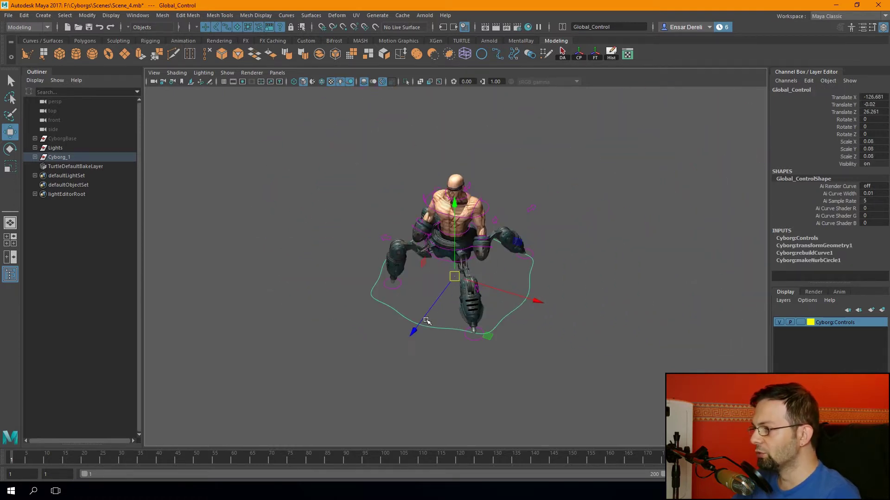
left_click(284, 340)
right_click_drag(290, 337, 433, 318, "alt")
left_click_drag(433, 318, 426, 365, "alt")
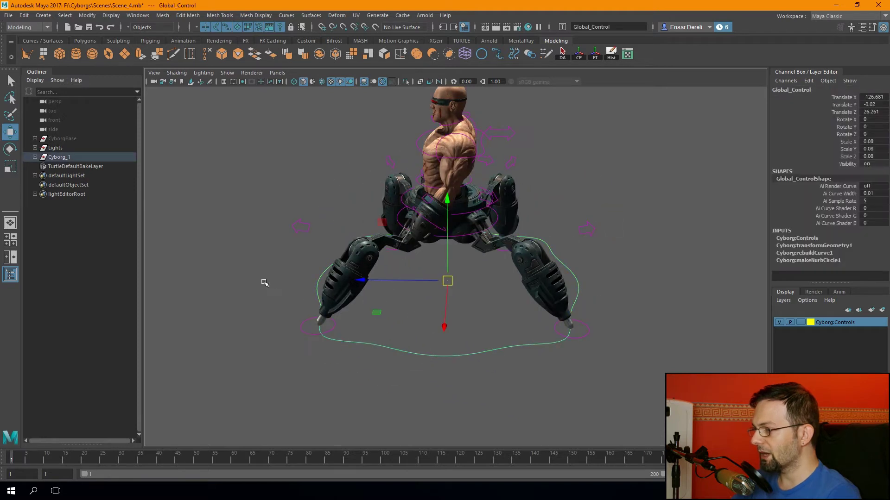
left_click_drag(265, 283, 318, 308, "alt")
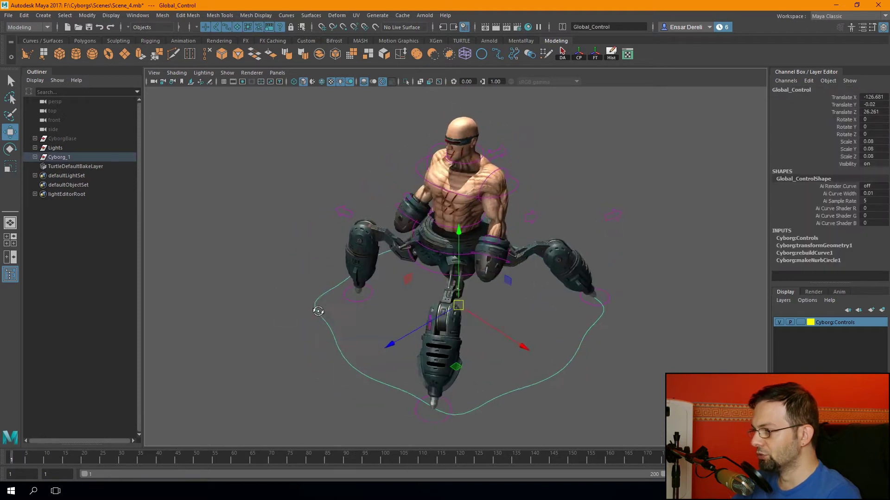
right_click_drag(317, 308, 310, 324, "alt")
left_click_drag(310, 324, 224, 336, "alt")
left_click(205, 337)
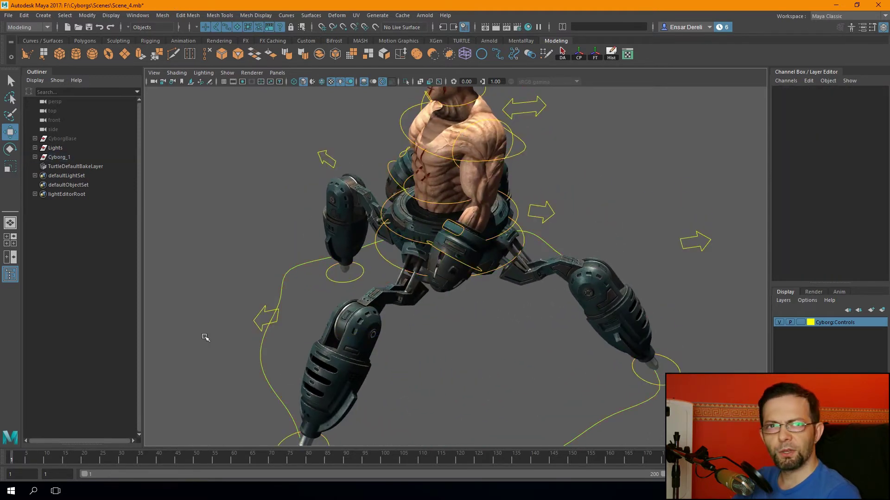
Tilt the view of the squatting cyborg and scrub the timeline to frame 20.
scroll(230, 322, "down", 5)
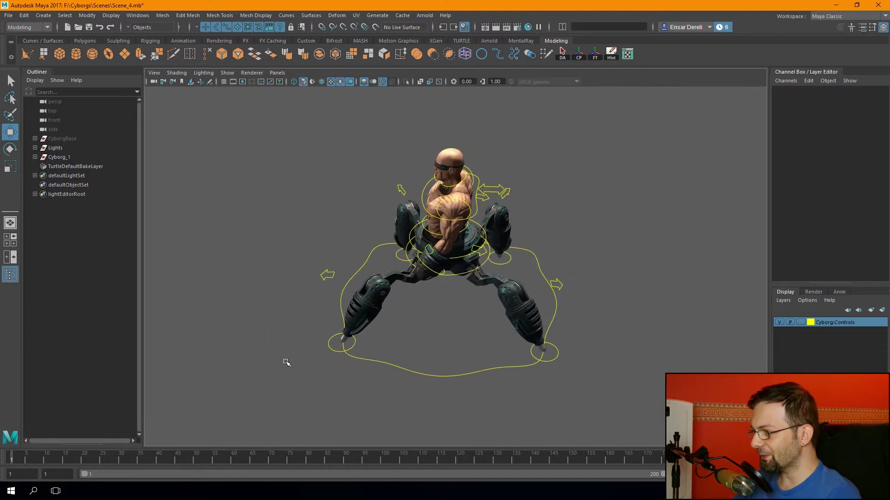
left_click_drag(288, 361, 298, 327, "alt")
scroll(278, 358, "up", 3)
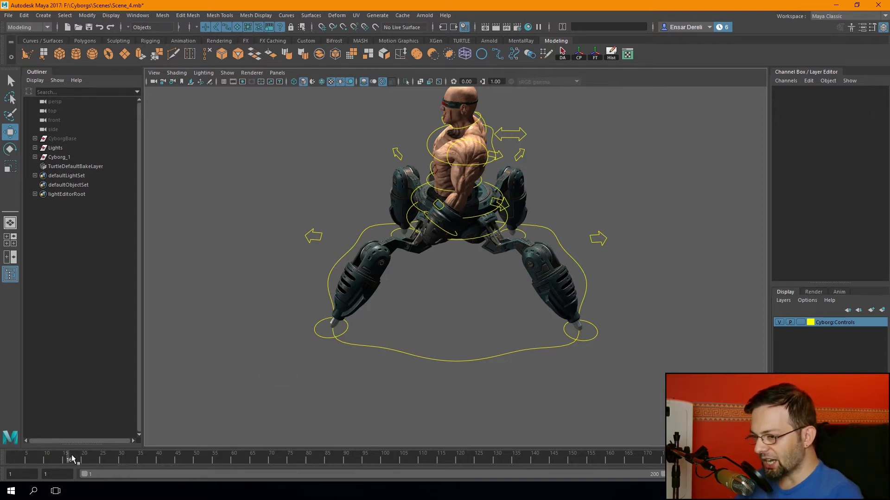
mouse_move(84, 460)
left_mouse_down()
mouse_move(7, 461)
mouse_move(85, 463)
left_mouse_up()
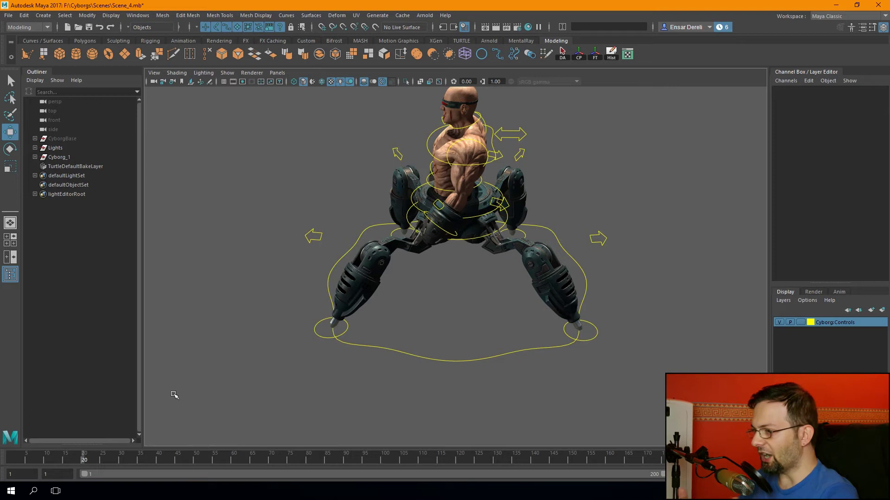
Tumble to a higher angle, scrub forward through the animation, and check the Windows calendar.
scroll(377, 307, "down", 3)
left_click_drag(341, 354, 363, 371, "alt")
scroll(363, 371, "up", 3)
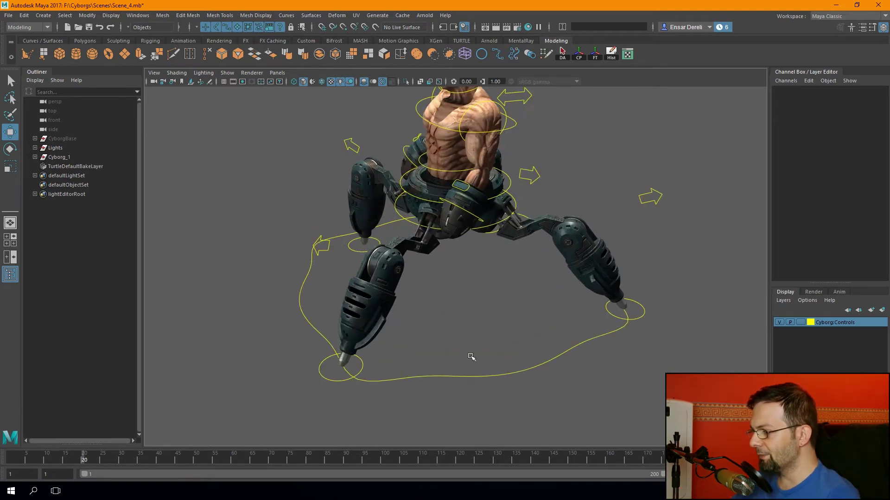
left_click_drag(19, 460, 117, 460)
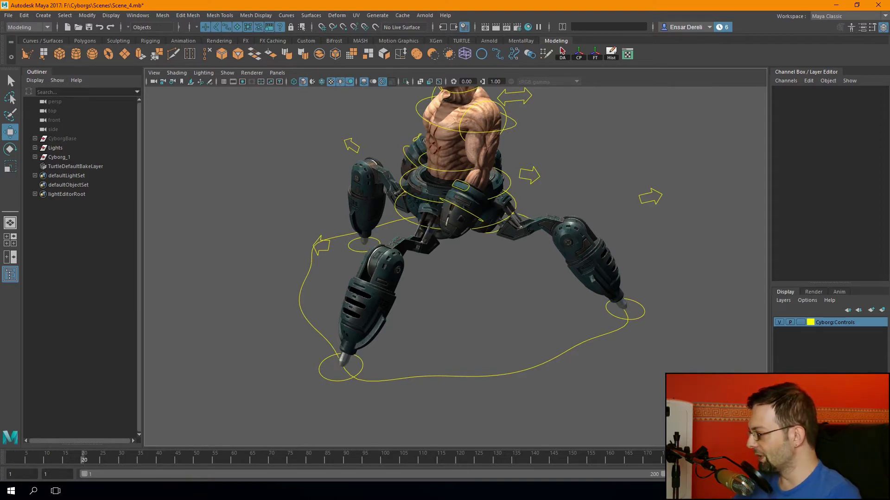
left_click(866, 491)
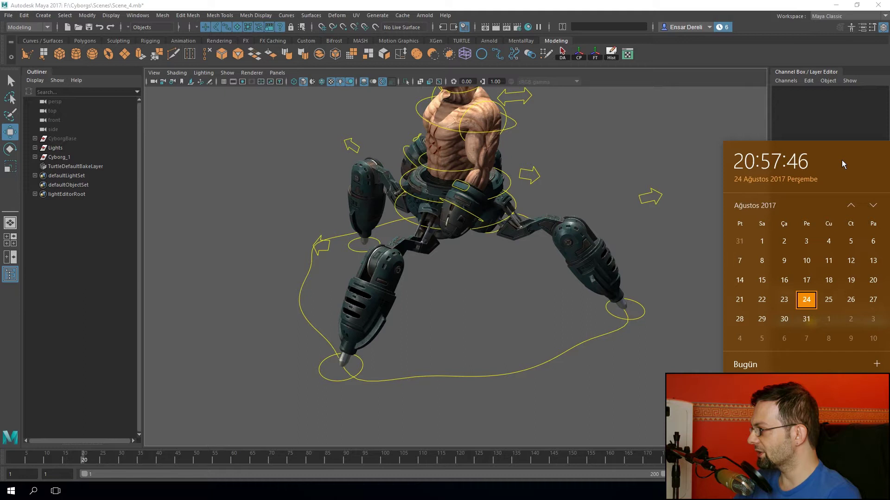
left_click(786, 31)
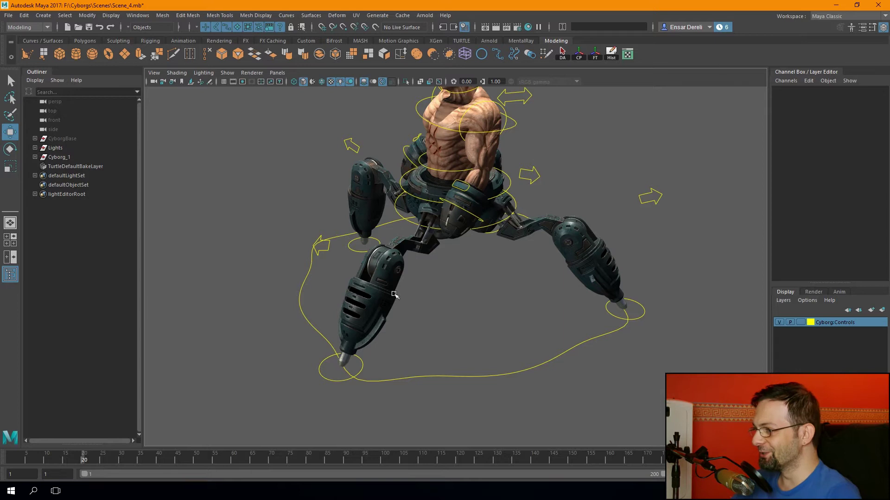
Select the full frame range, clear it, and scrub through frames 36, 22 and 20.
double_click(123, 459)
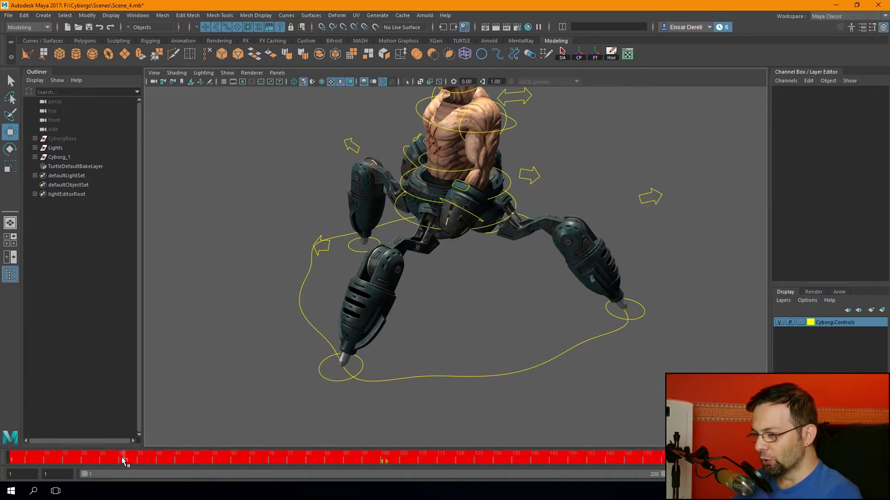
left_click_drag(119, 460, 134, 461)
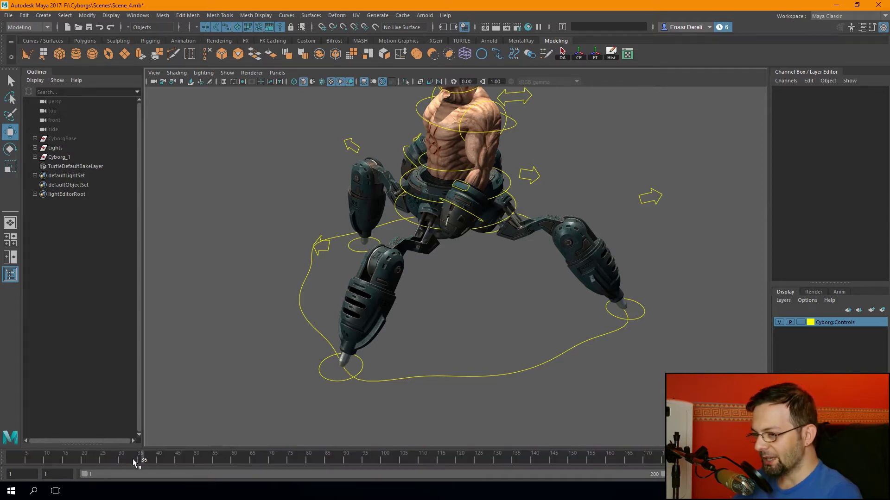
left_click(91, 463)
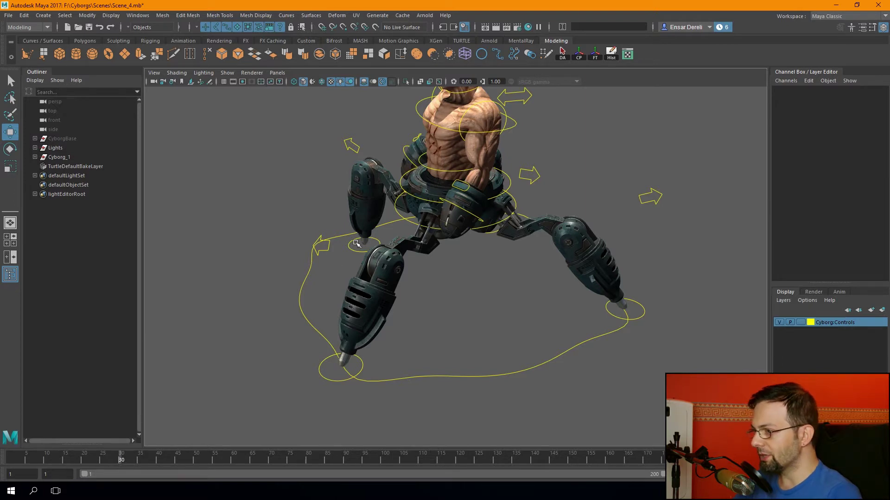
left_click_drag(326, 351, 341, 362, "alt")
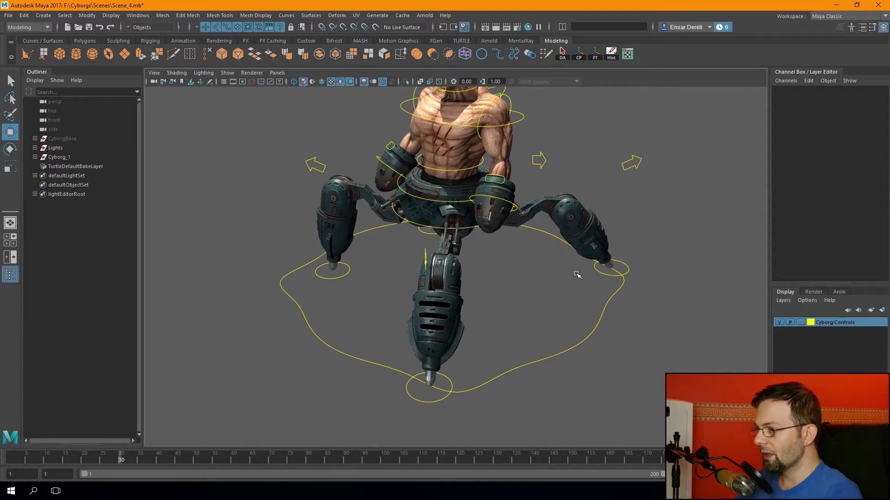
left_click_drag(45, 463, 84, 463)
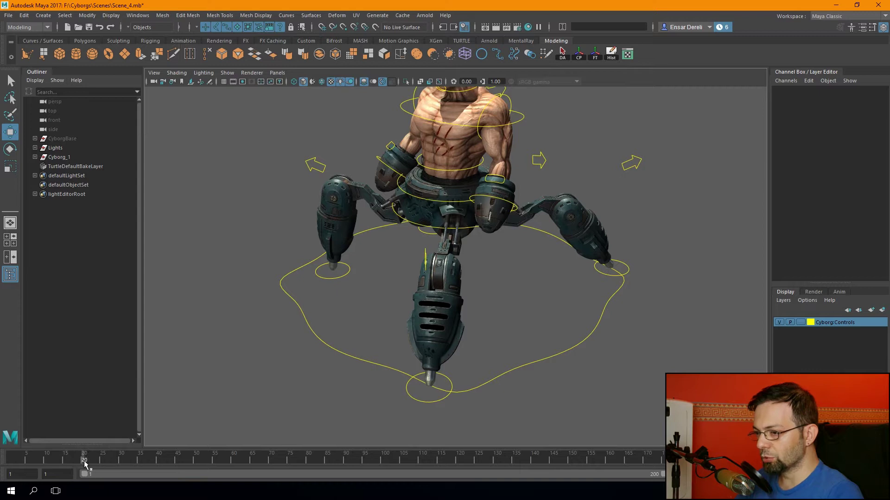
Settle the current time on frame 13 and orbit to a frontal view of the cyborg.
mouse_move(234, 411)
left_mouse_down("alt")
mouse_move(264, 369)
mouse_move(254, 373)
left_mouse_up("alt")
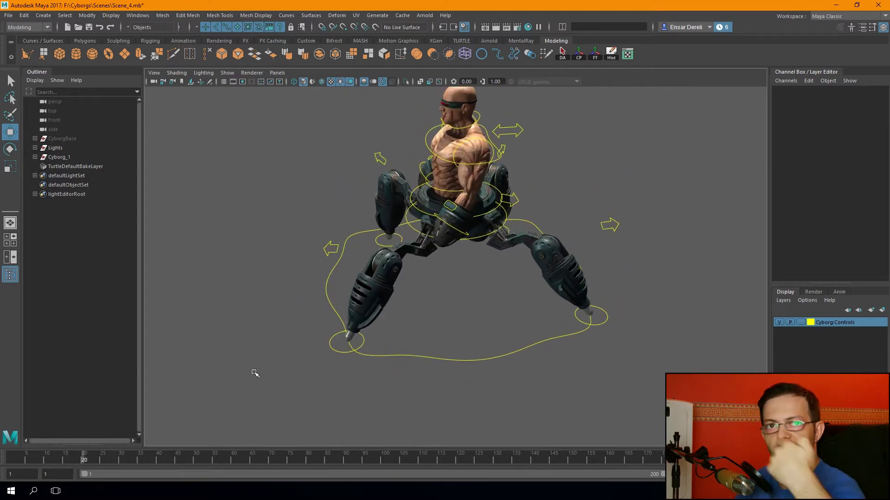
mouse_move(79, 468)
left_mouse_down()
mouse_move(19, 463)
mouse_move(57, 463)
left_mouse_up()
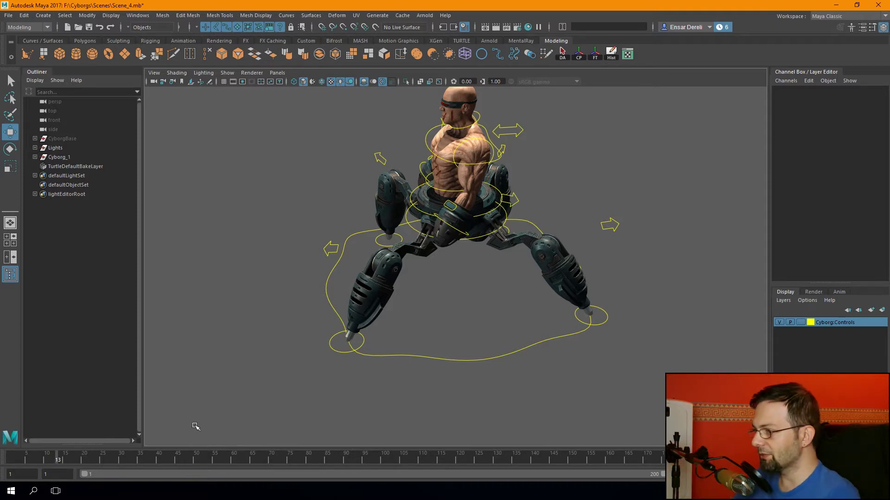
scroll(232, 406, "up", 2)
mouse_move(155, 418)
left_mouse_down("alt")
mouse_move(461, 373)
mouse_move(471, 382)
left_mouse_up("alt")
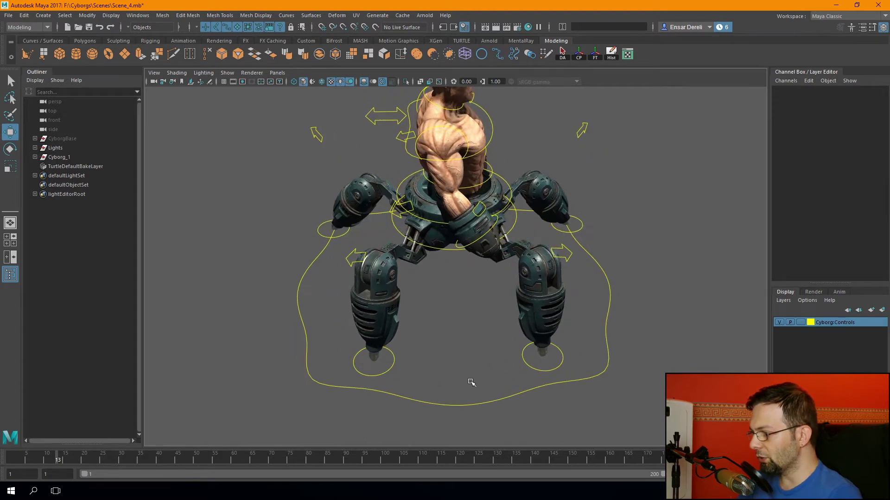
Key the Translate Z channel on both the left and right foot controls.
left_click(374, 375)
left_click_drag(58, 459, 10, 462)
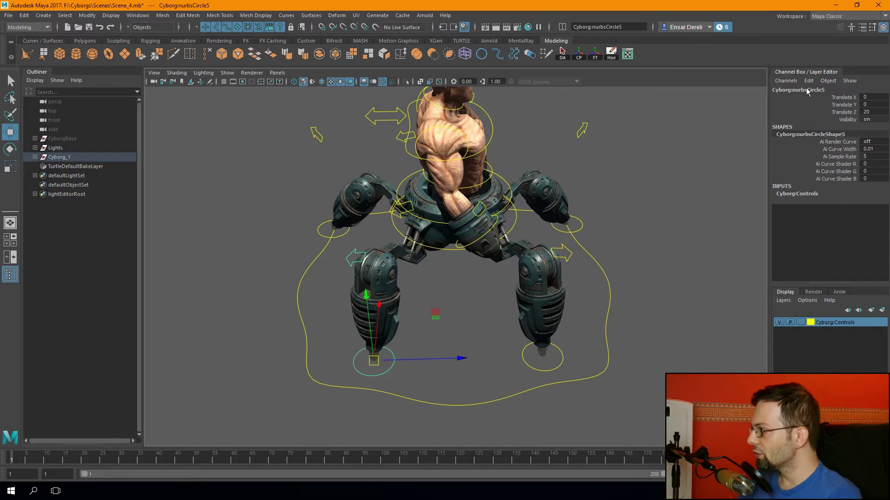
left_click(834, 112)
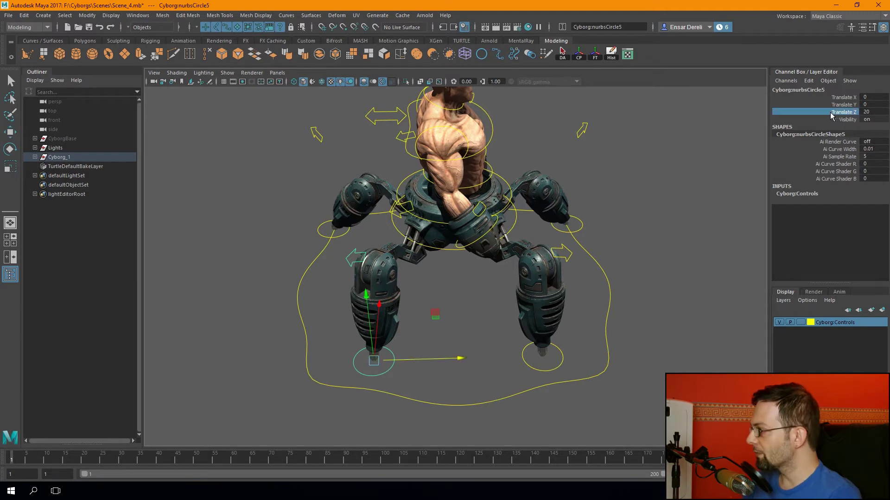
right_click(830, 113)
left_click(831, 131)
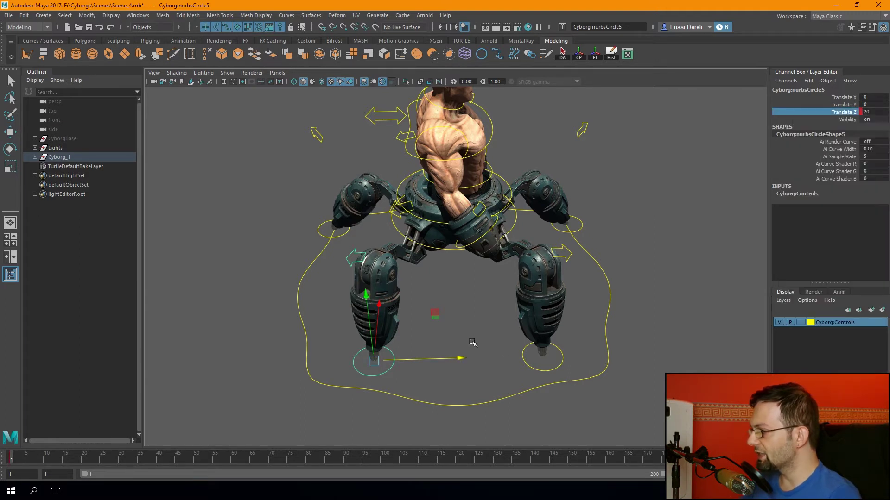
left_click(525, 359)
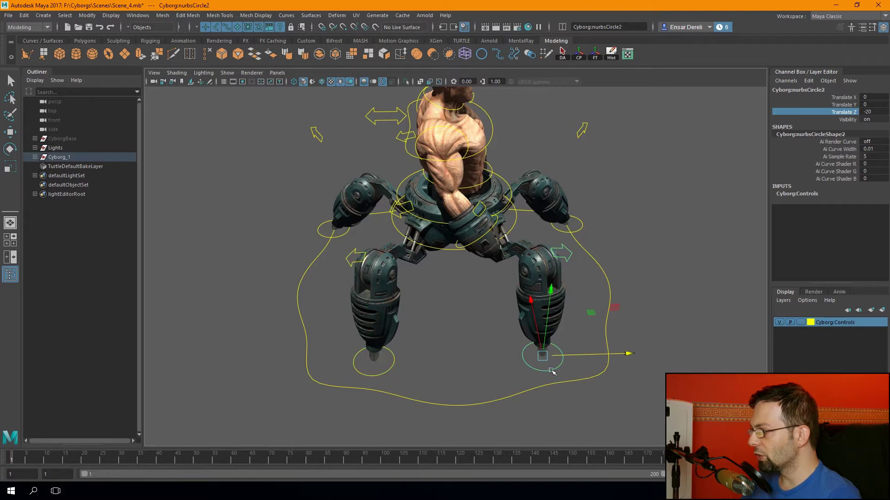
right_click(802, 112)
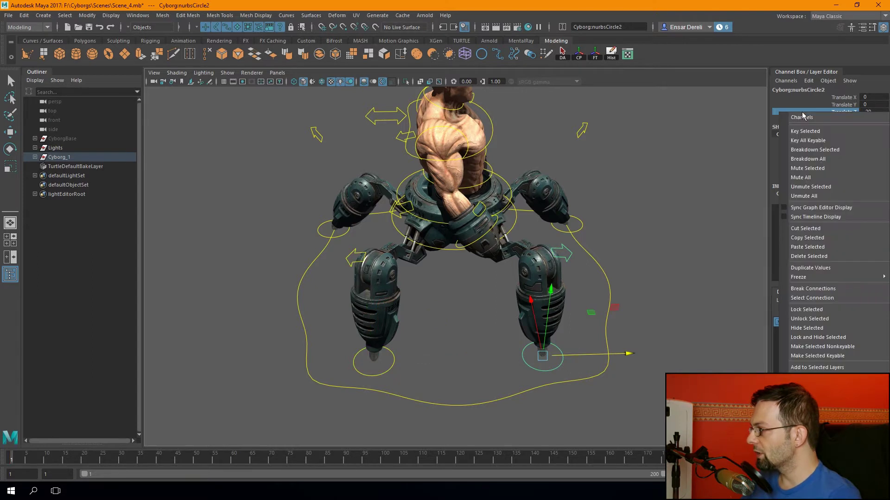
left_click(805, 121)
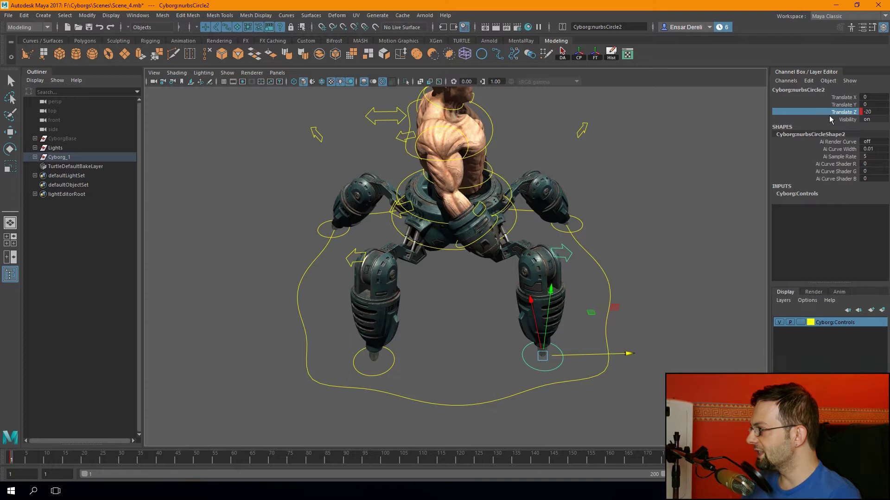
At frame 1, key the right foot control's Translate Z at -20.
left_click_drag(46, 459, 6, 461)
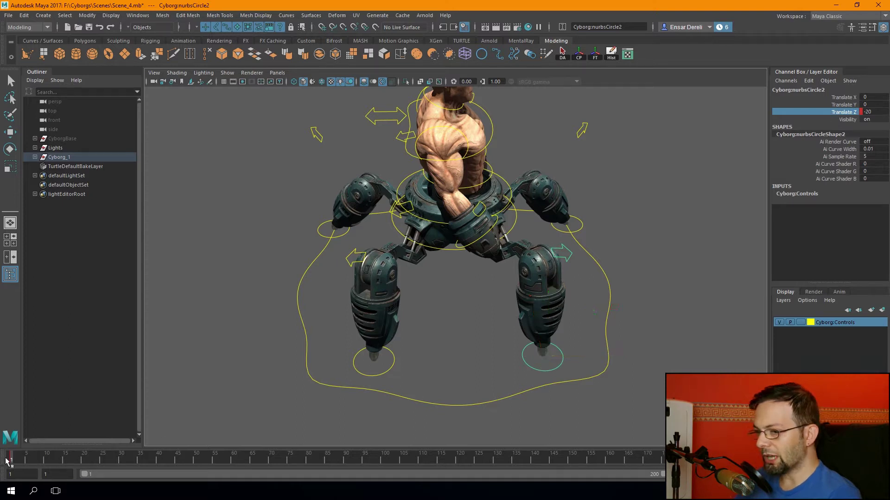
mouse_move(351, 363)
left_mouse_down("alt")
mouse_move(304, 353)
mouse_move(310, 360)
left_mouse_up("alt")
right_click_drag(844, 121, 844, 129)
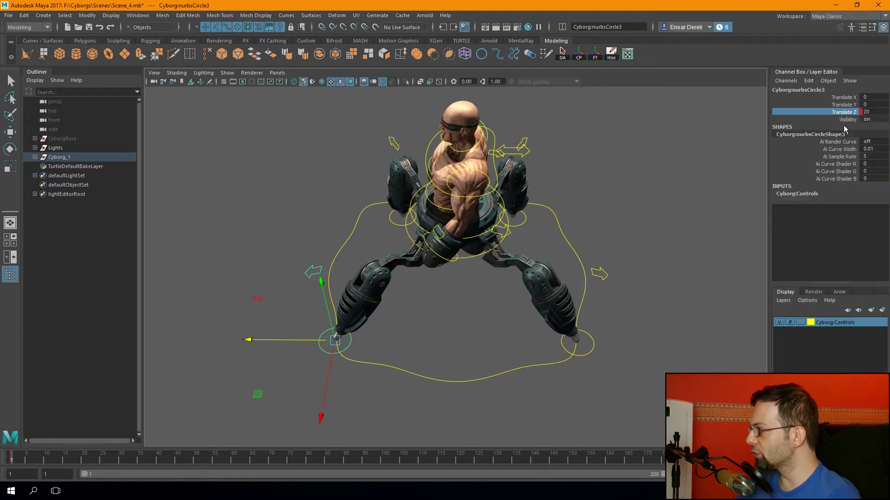
left_click_drag(579, 336, 608, 363)
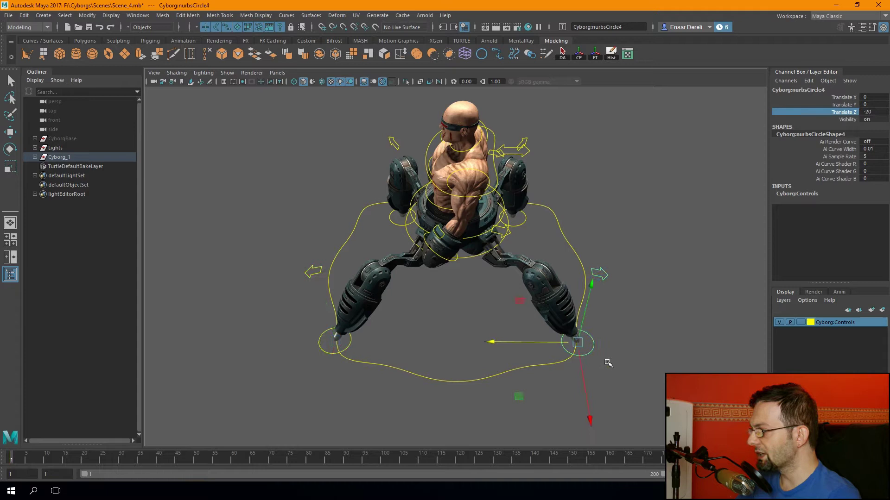
right_click_drag(806, 113, 824, 133)
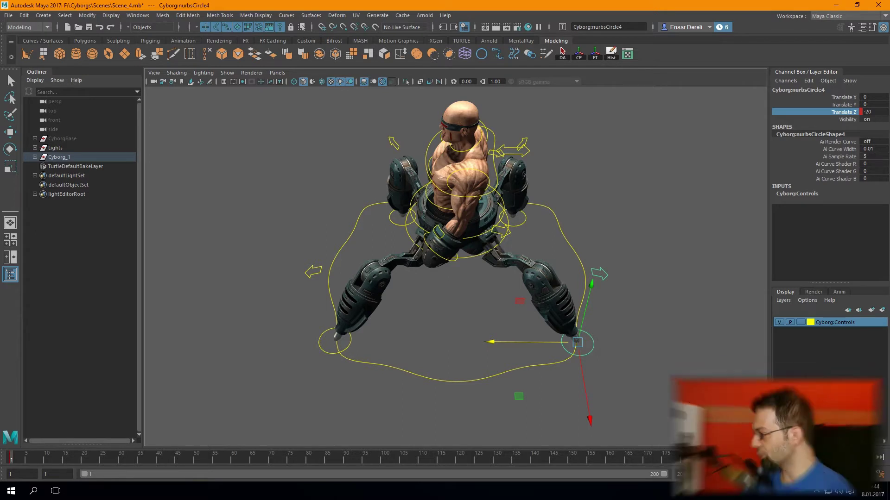
Turn on Auto Key and slide the right foot control forward along Z near frame 20.
left_click(866, 475)
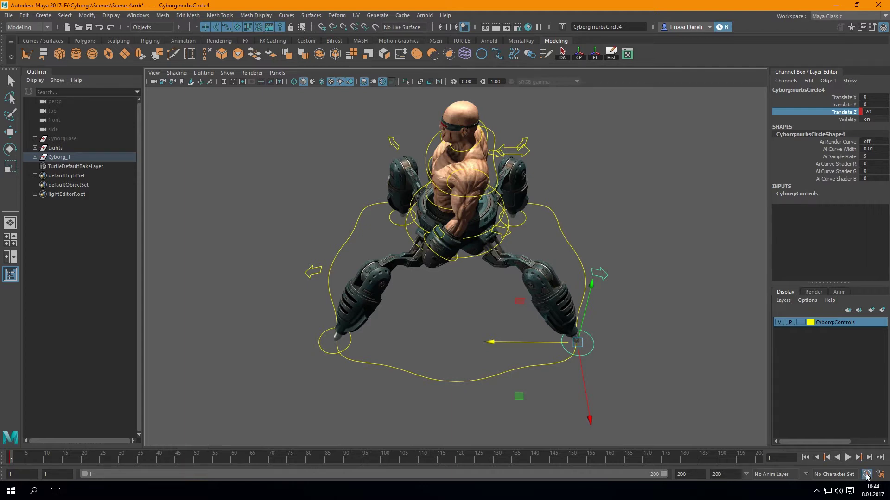
left_click_drag(447, 403, 461, 343, "alt")
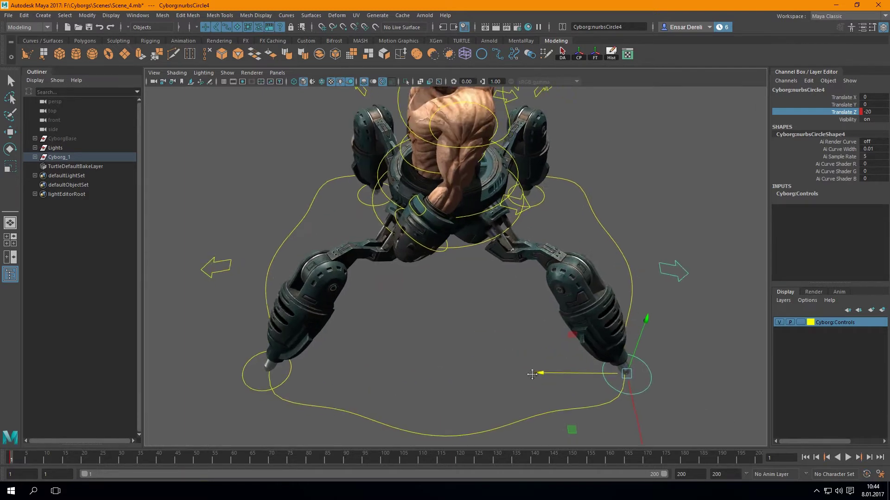
scroll(461, 343, "up", 3)
left_click_drag(556, 322, 594, 352)
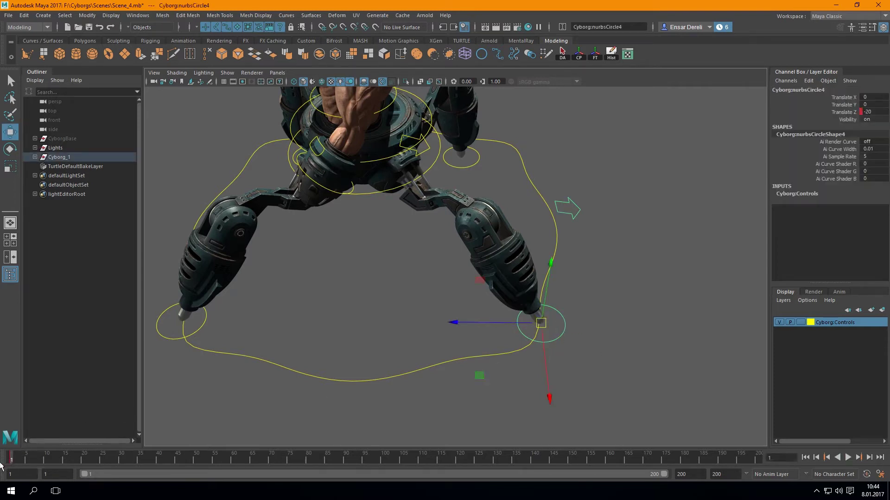
left_click(840, 114)
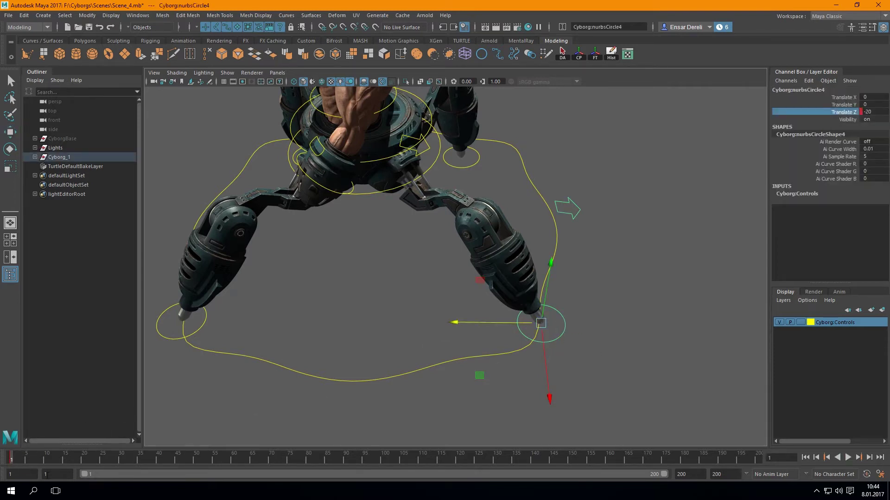
left_click(82, 462)
middle_click_drag(461, 330, 387, 358)
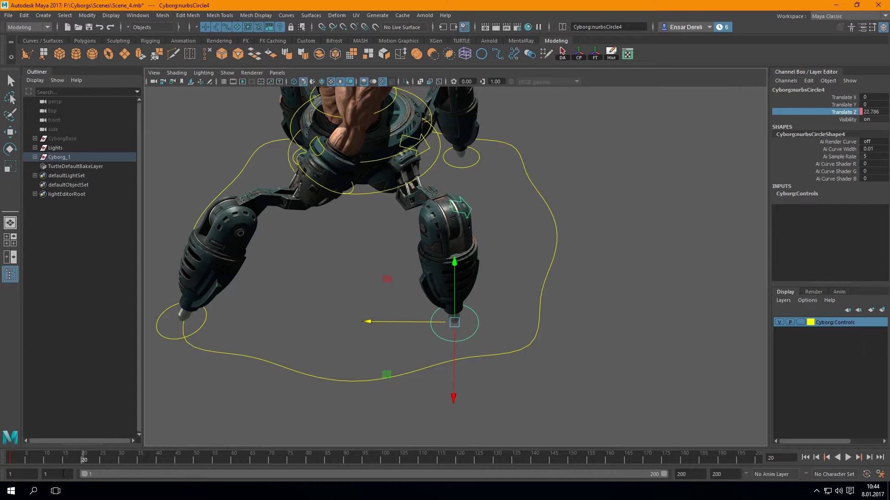
Play back the step, then set the right foot to Translate Z 6.362 at frame 20.
mouse_move(84, 461)
left_mouse_down()
mouse_move(25, 461)
mouse_move(84, 461)
left_mouse_up()
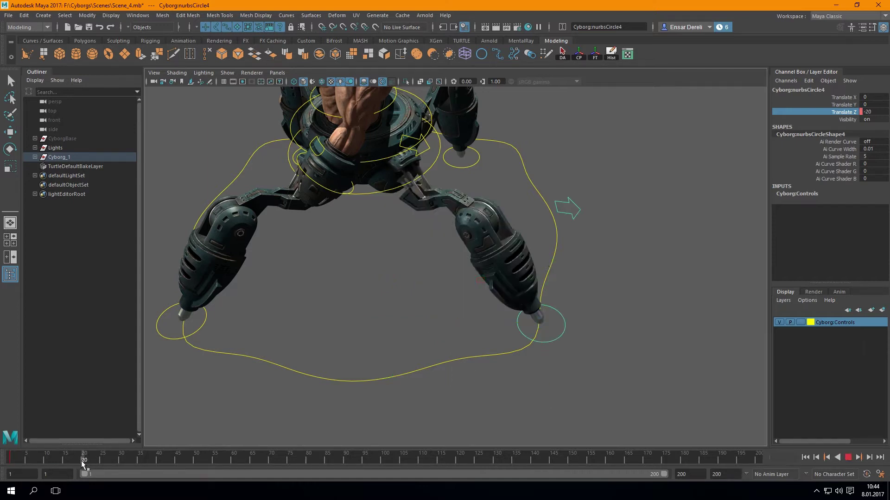
middle_click_drag(455, 331, 368, 332)
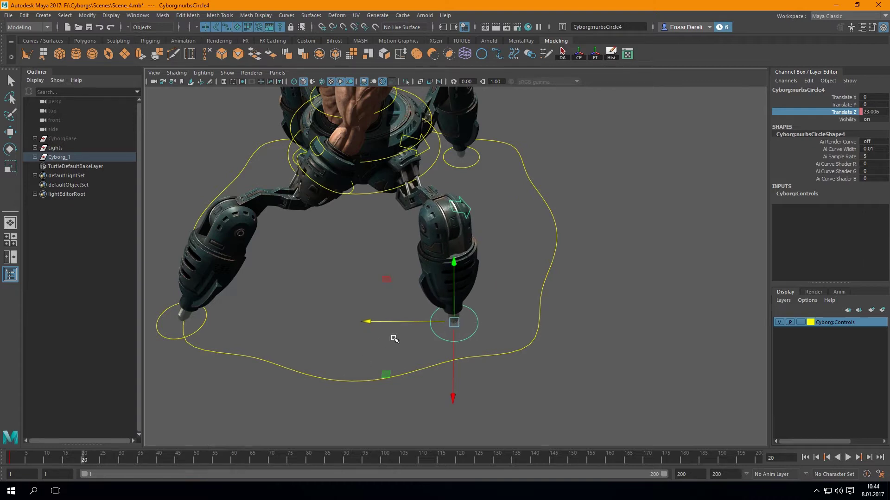
key("alt+v")
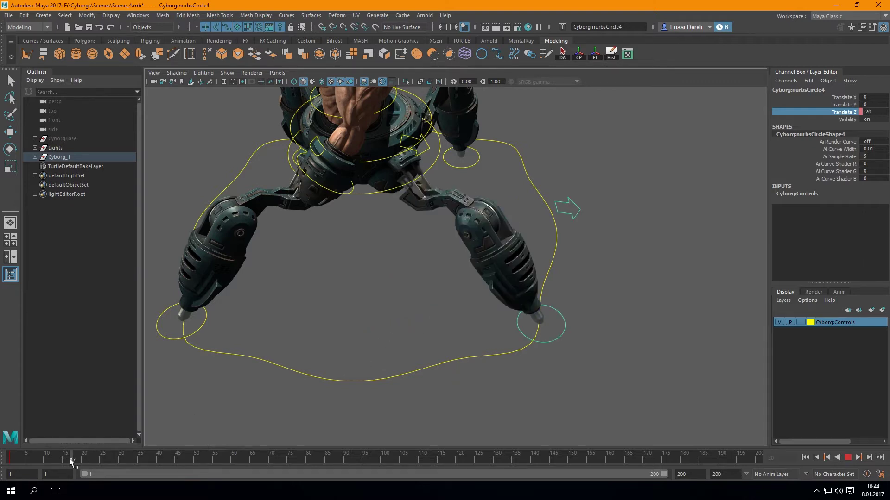
key("alt+v")
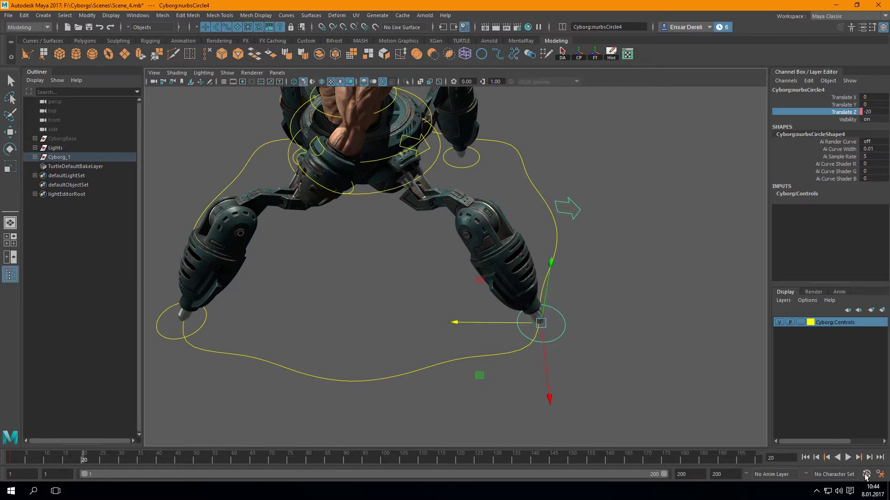
key("alt+v")
left_click_drag(16, 459, 84, 459)
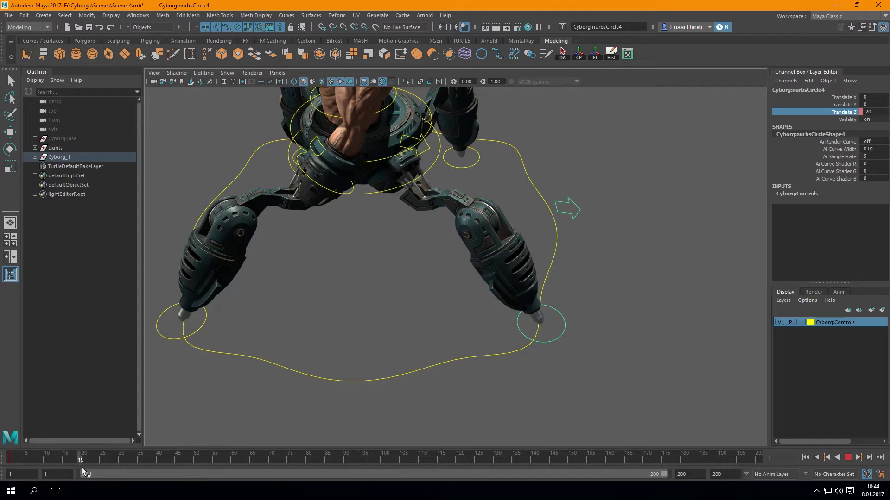
left_click_drag(454, 322, 401, 322)
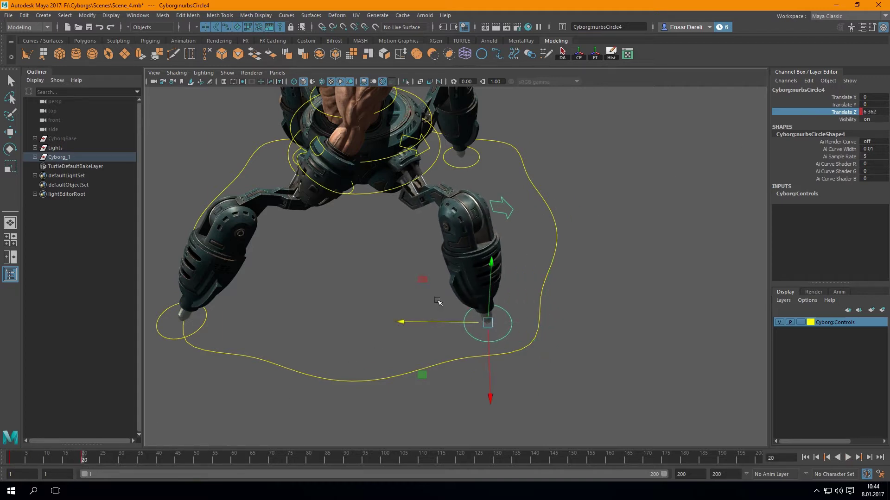
key("ctrl+z")
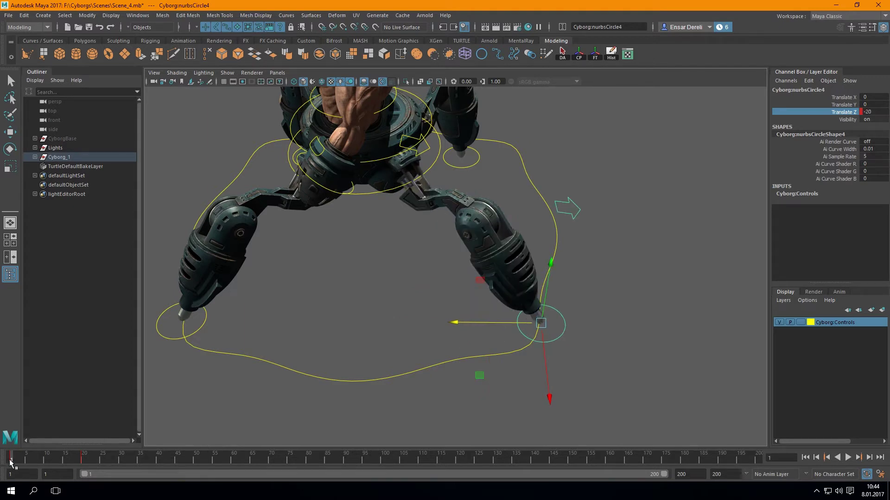
left_click_drag(11, 462, 81, 464)
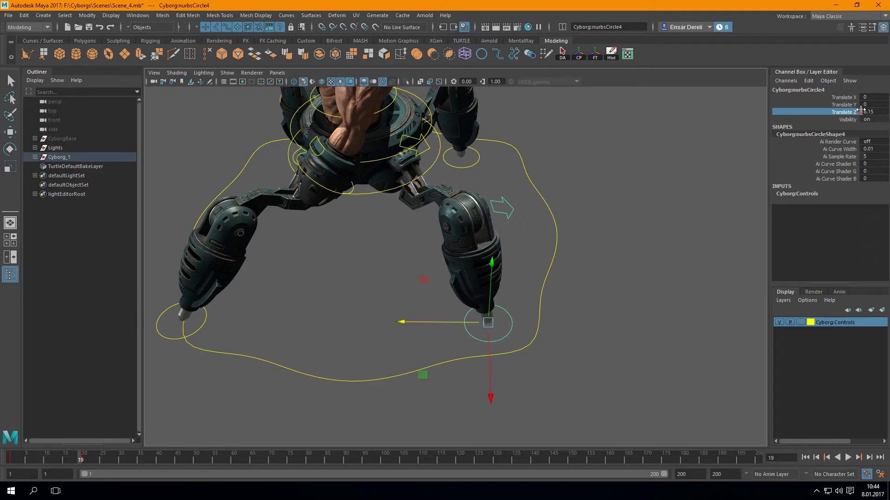
mouse_move(82, 459)
left_mouse_down()
mouse_move(110, 462)
mouse_move(102, 461)
left_mouse_up()
scroll(449, 328, "up", 2)
left_click(82, 460)
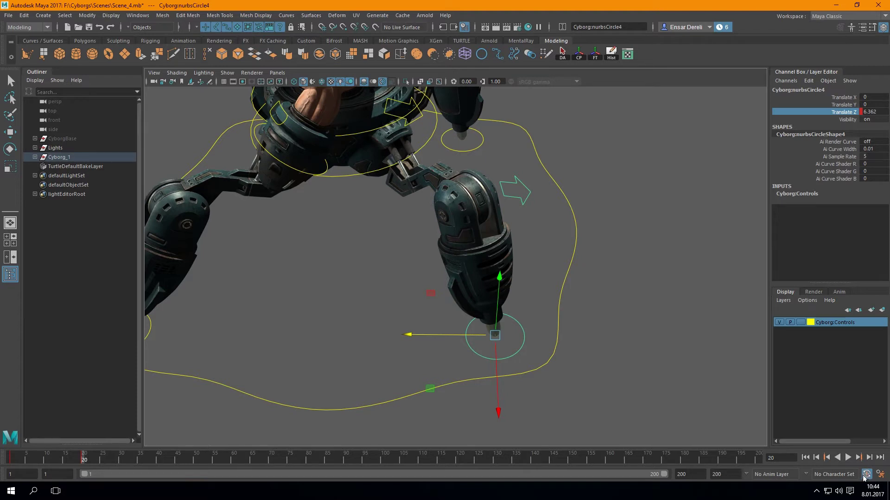
right_click_drag(566, 333, 666, 346, "alt")
mouse_move(666, 346)
left_mouse_down("alt")
mouse_move(592, 349)
mouse_move(563, 337)
mouse_move(305, 354)
left_mouse_up("alt")
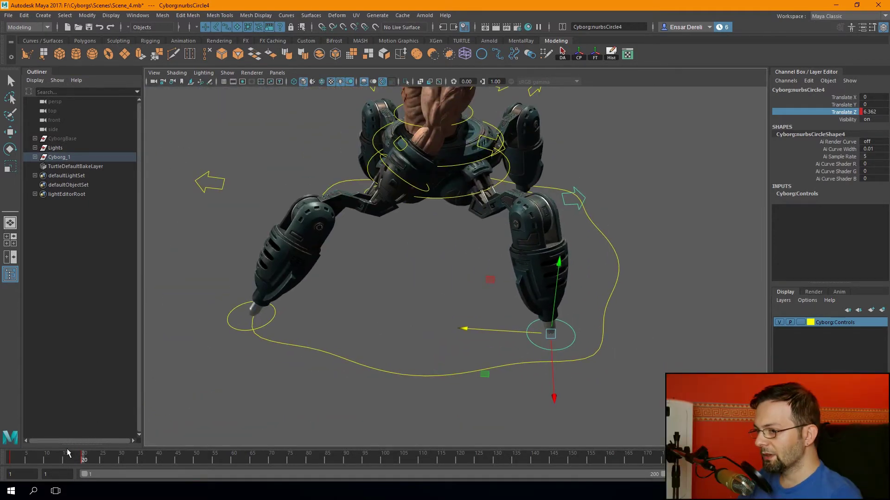
left_click(9, 466)
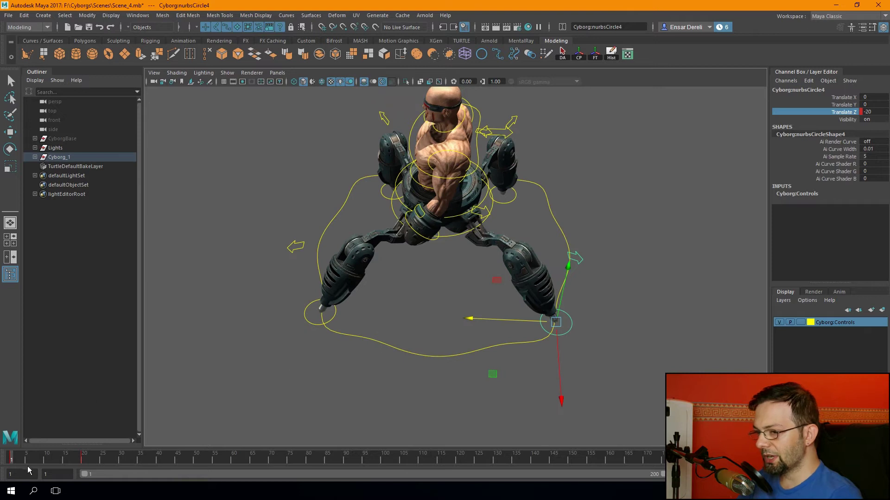
Scrub through the step, clear the frame-range selection, and go to frame 10.
left_click_drag(12, 462, 108, 462)
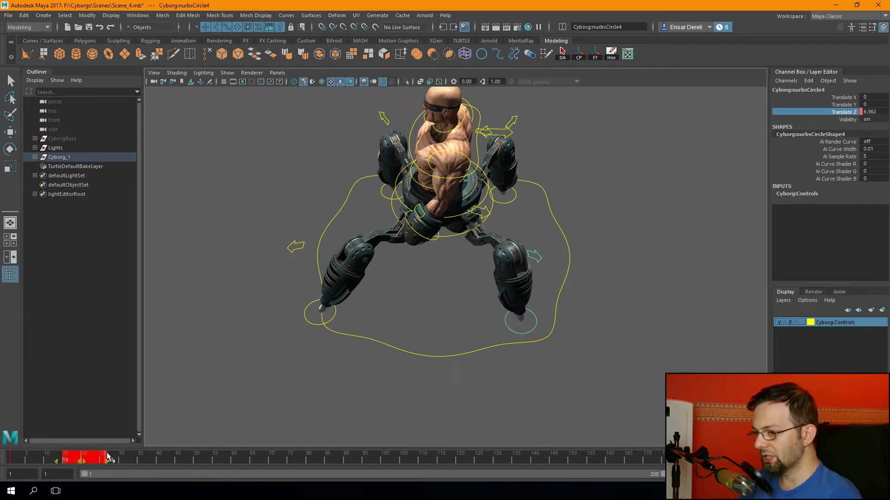
right_click(95, 460)
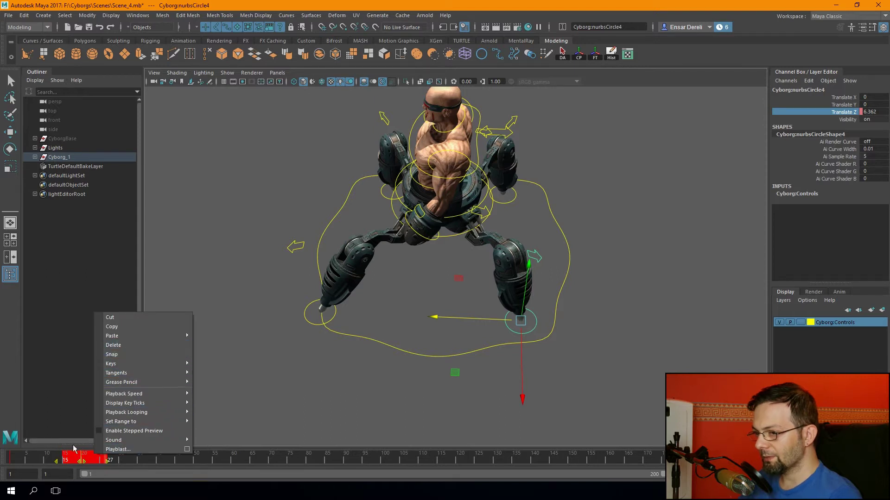
left_click(113, 345)
left_click(45, 460)
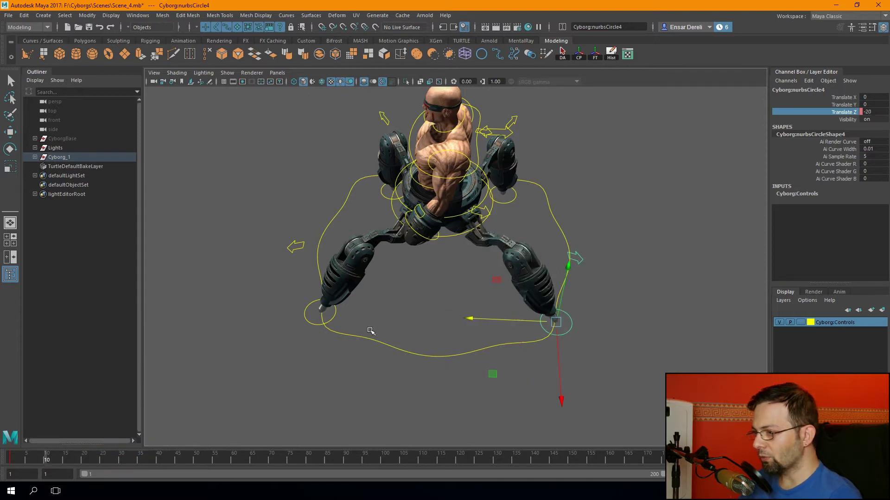
scroll(370, 331, "up", 2)
Set the right foot control's Translate Z to 20 and the left foot's to -20.
left_click_drag(486, 330, 420, 329)
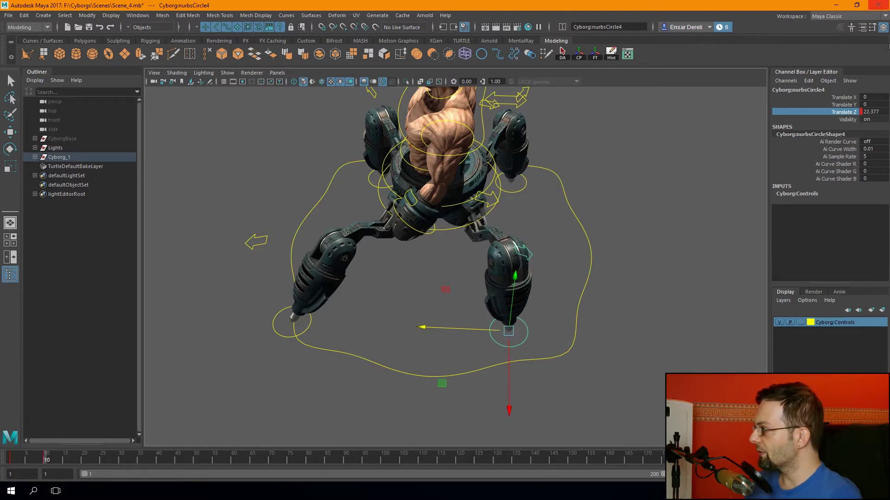
left_click(874, 111)
type("20")
key("Return")
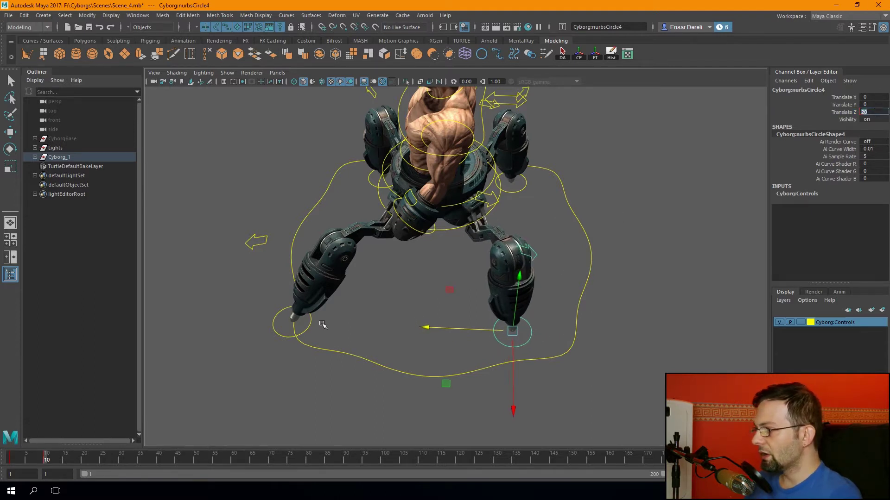
left_click(308, 328)
left_click_drag(278, 321, 332, 322)
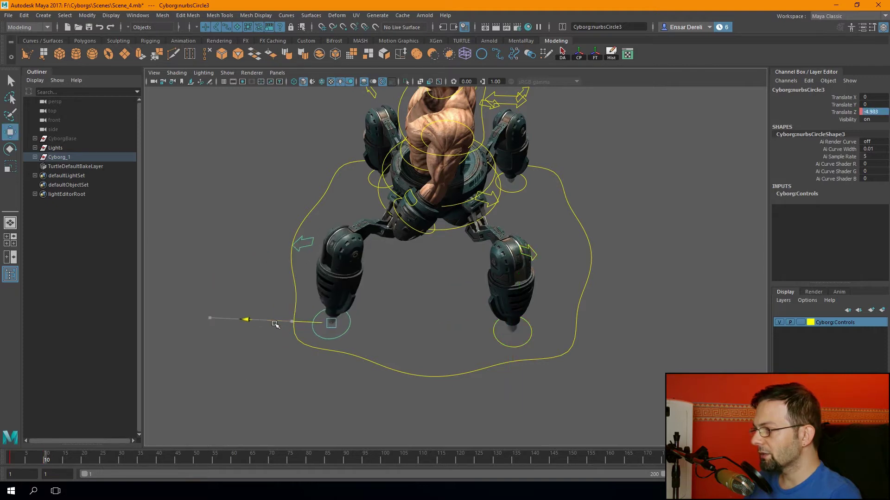
type("-20")
key("Return")
Reposition the front-left foot along Z and set the back-right foot's Translate Z to 20.
mouse_move(232, 281)
left_mouse_down("alt")
mouse_move(362, 263)
mouse_move(389, 362)
left_mouse_up("alt")
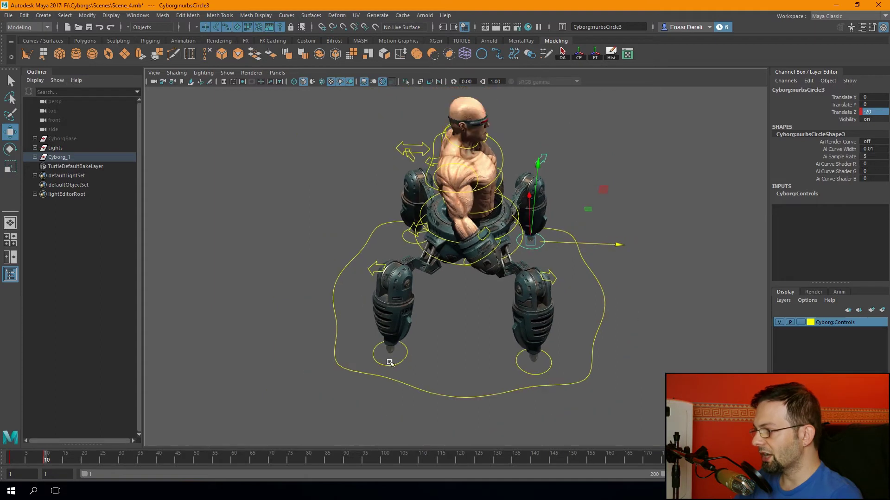
left_click(405, 354)
left_click_drag(443, 357, 392, 355)
double_click(878, 114)
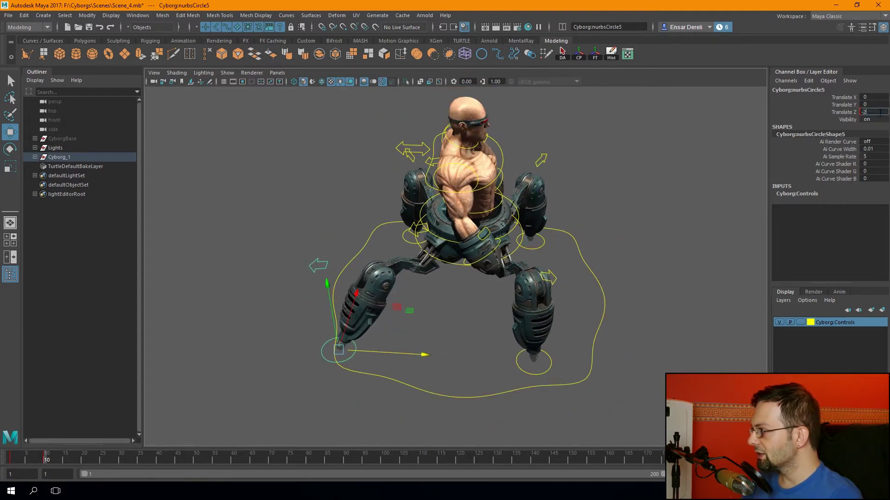
type("0")
key("Return")
left_click(518, 367)
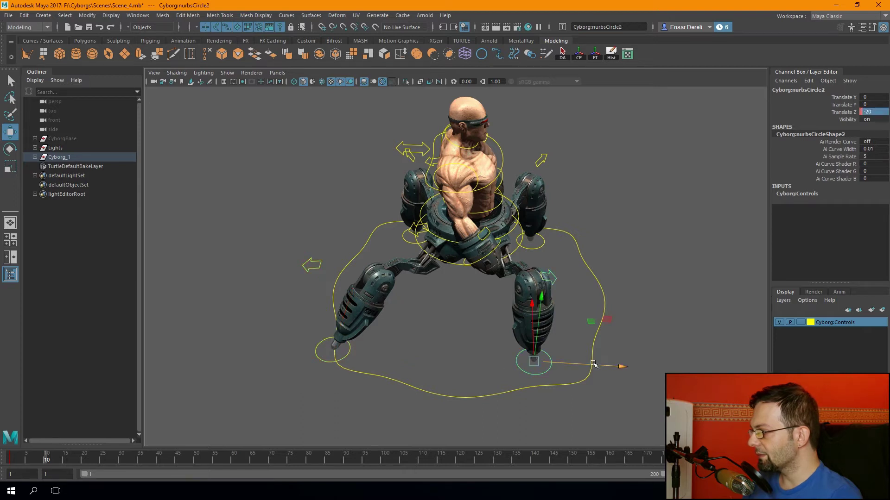
left_click_drag(594, 365, 634, 367)
type("20")
key("Return")
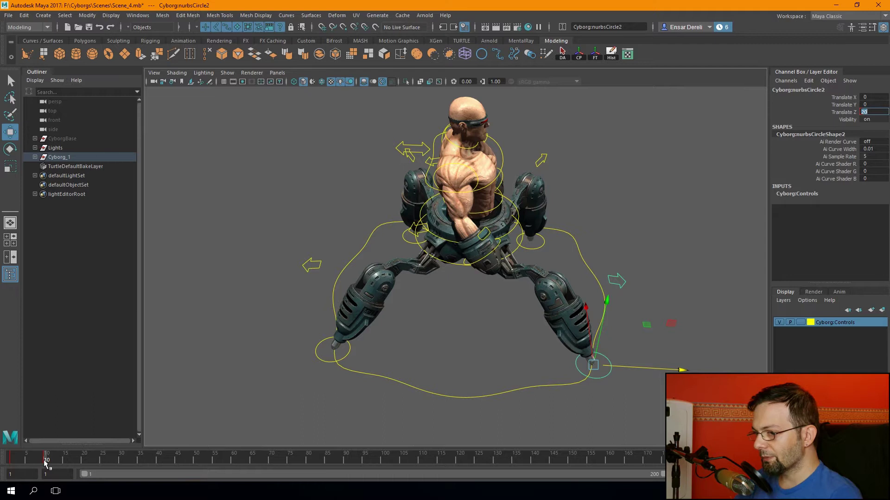
Preview the step from frame 1, then set the back-right foot to Translate Z -20 at frame 20.
left_click(6, 458)
left_click_drag(5, 458, 85, 464)
left_click(10, 461)
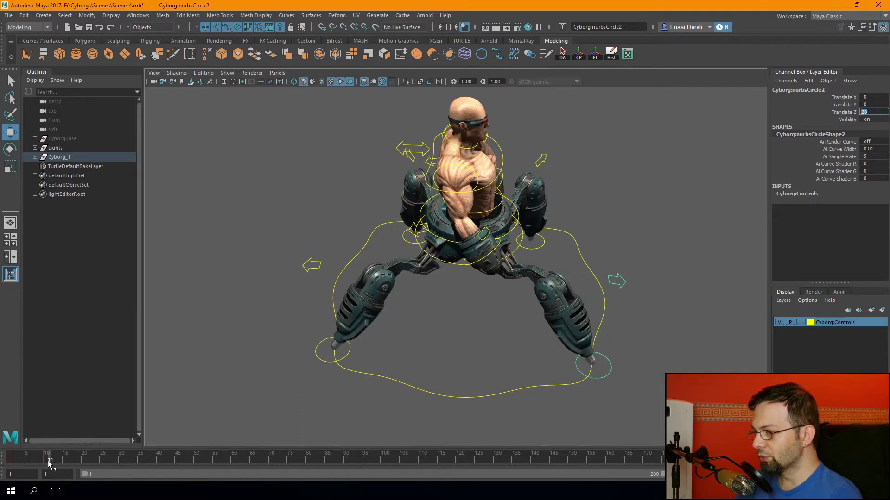
left_click_drag(680, 369, 617, 367)
type("-20")
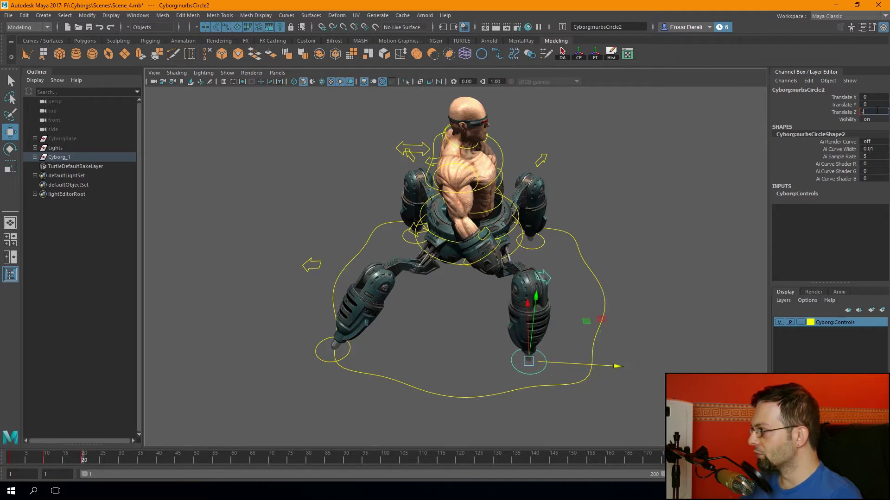
key("Return")
Set foot control nurbsCircle5's Translate Z to 20, then slide the other foot along Z.
left_click_drag(308, 361, 307, 363)
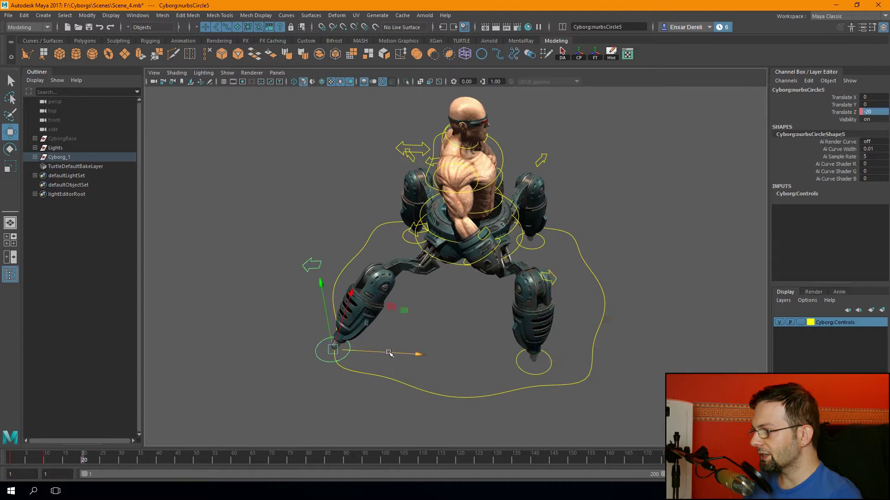
left_click_drag(408, 355, 458, 357)
left_click(869, 116)
type("0")
key("Return")
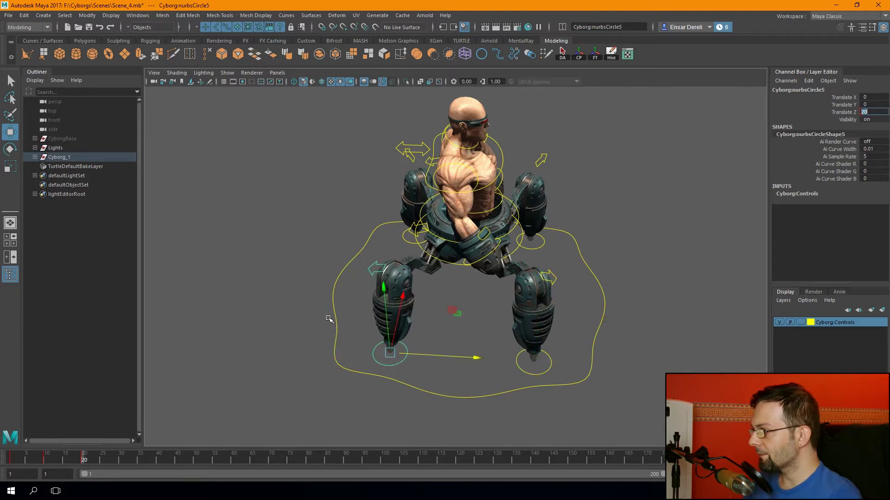
left_click_drag(571, 323, 394, 335, "alt")
left_click(386, 320)
left_click_drag(325, 308, 288, 308)
Commit Translate Z 10 on the selected foot and set right foot nurbsCircle4 to -20.
type("10")
key("Return")
left_click(514, 325)
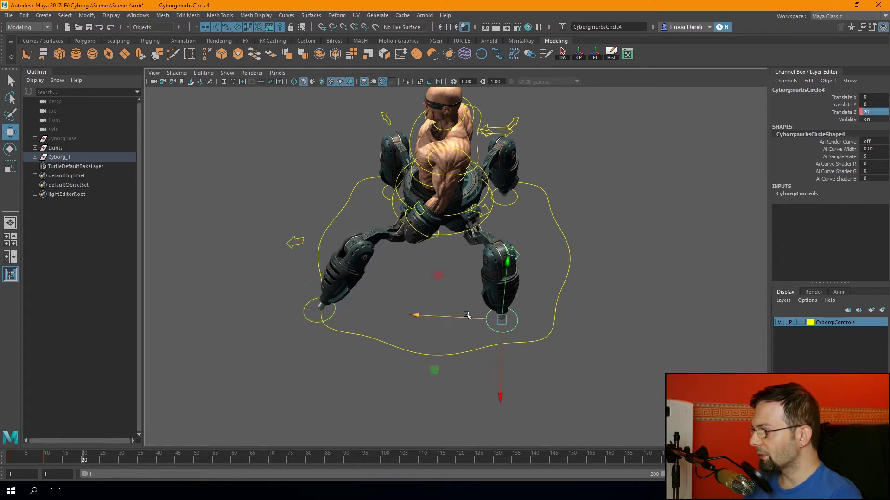
left_click_drag(466, 316, 502, 317)
left_click(875, 111)
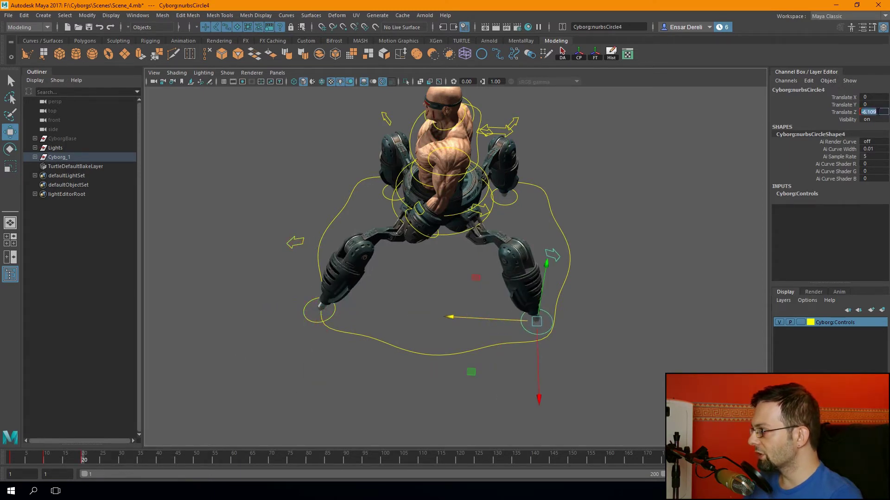
type("-20")
key("Return")
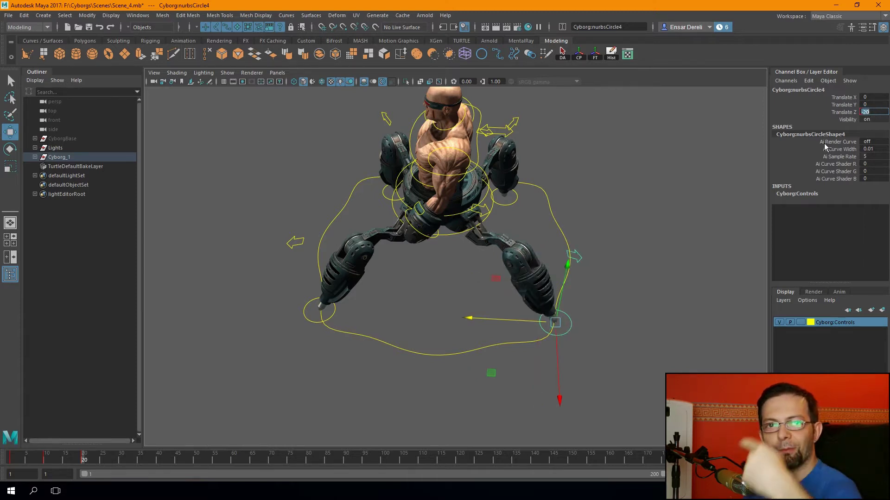
Scrub the timeline back and forth to preview the keyed leg step.
mouse_move(288, 308)
left_mouse_down("alt")
mouse_move(254, 358)
mouse_move(238, 354)
left_mouse_up("alt")
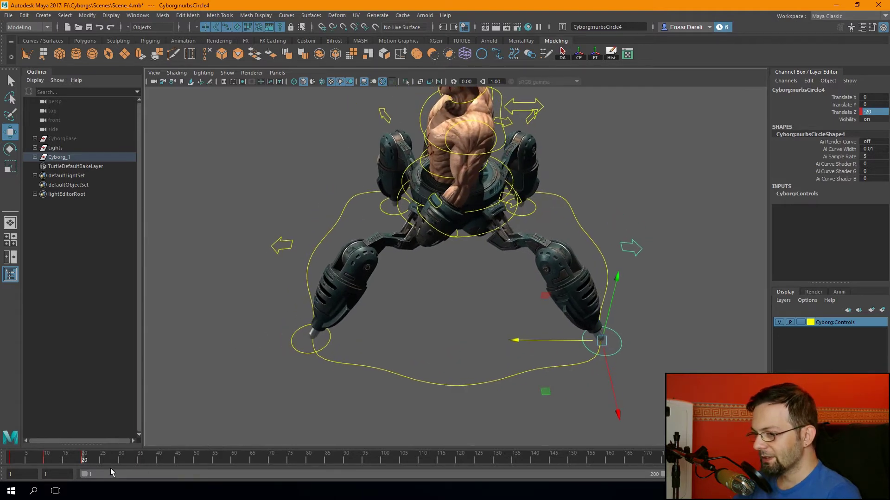
left_click_drag(86, 461, 86, 466)
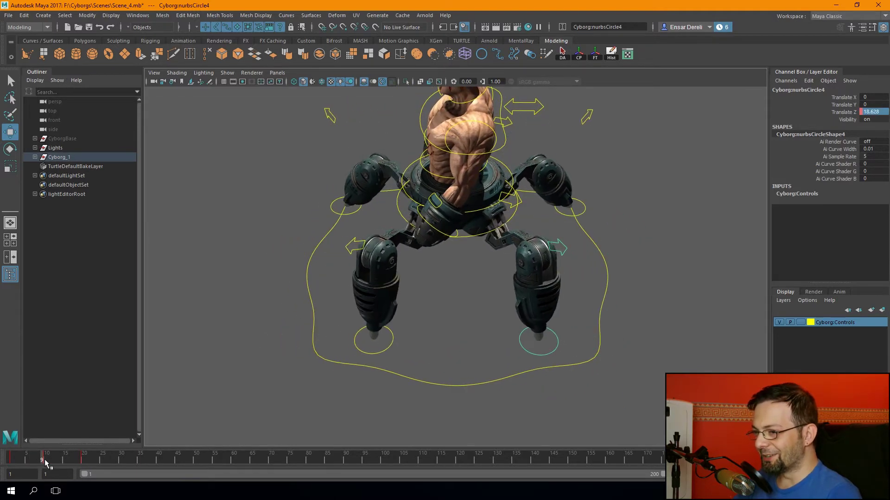
left_click_drag(85, 466, 84, 465)
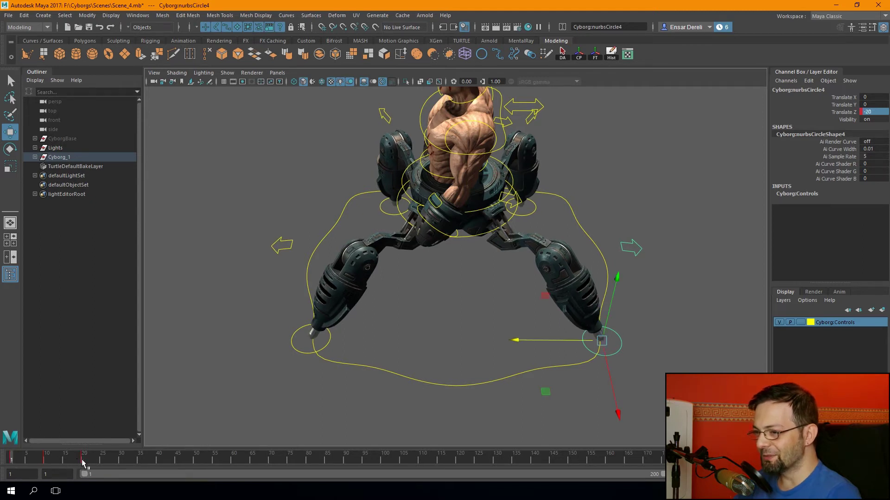
left_click_drag(13, 461, 85, 460)
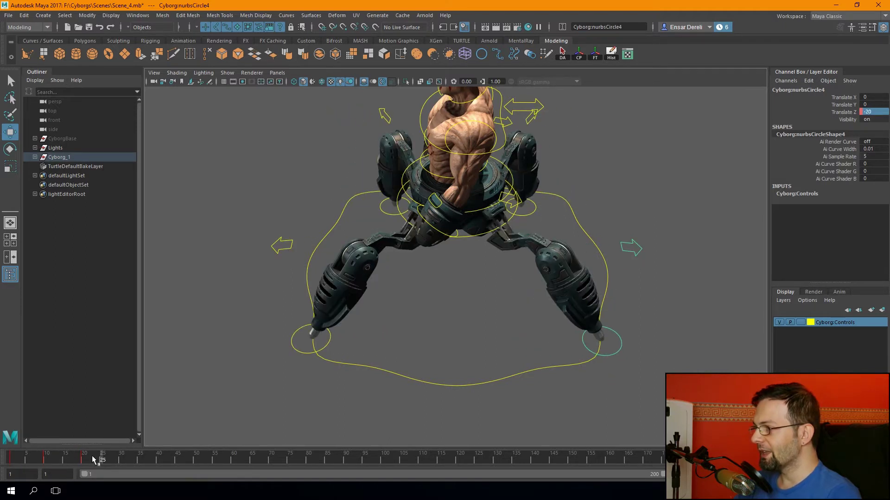
mouse_move(301, 334)
left_mouse_down("alt")
mouse_move(214, 290)
mouse_move(238, 274)
mouse_move(223, 268)
left_mouse_up("alt")
Open the Graph Editor and widen and reposition its window over the scene.
left_click(137, 16)
mouse_move(161, 66)
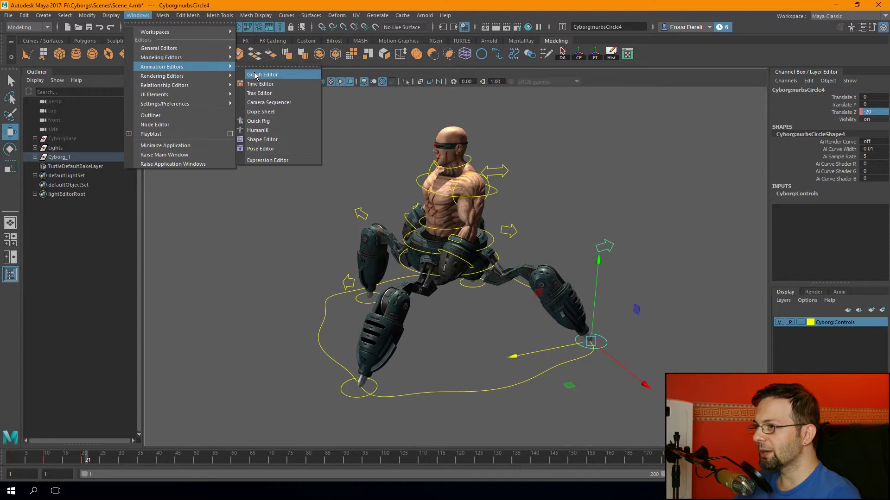
left_click(260, 75)
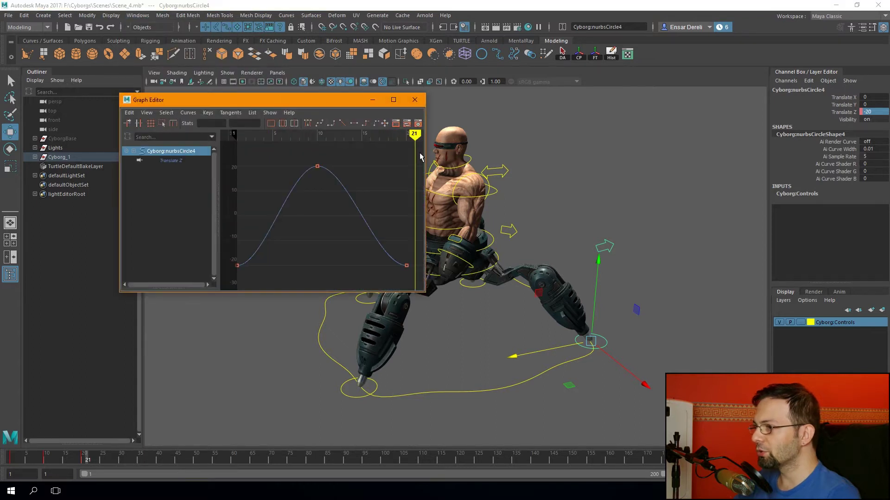
left_click_drag(426, 157, 622, 157)
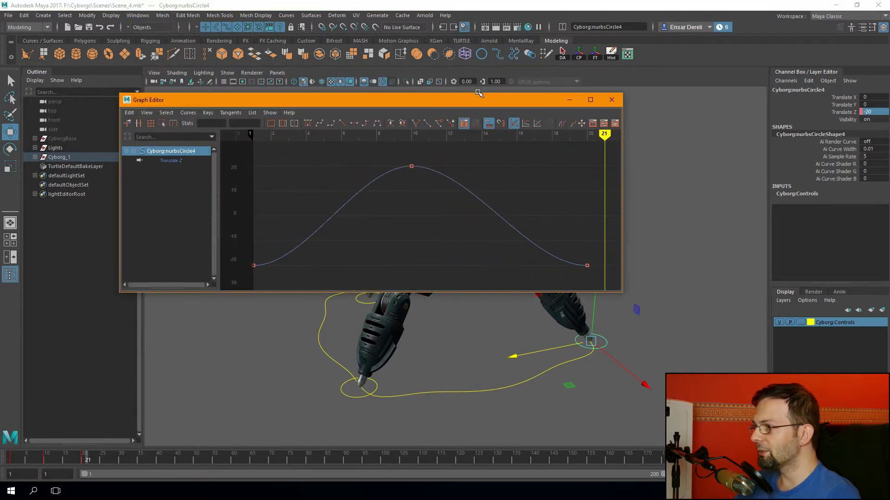
mouse_move(477, 94)
left_mouse_down()
mouse_move(465, 129)
mouse_move(374, 21)
mouse_move(387, 13)
left_mouse_up()
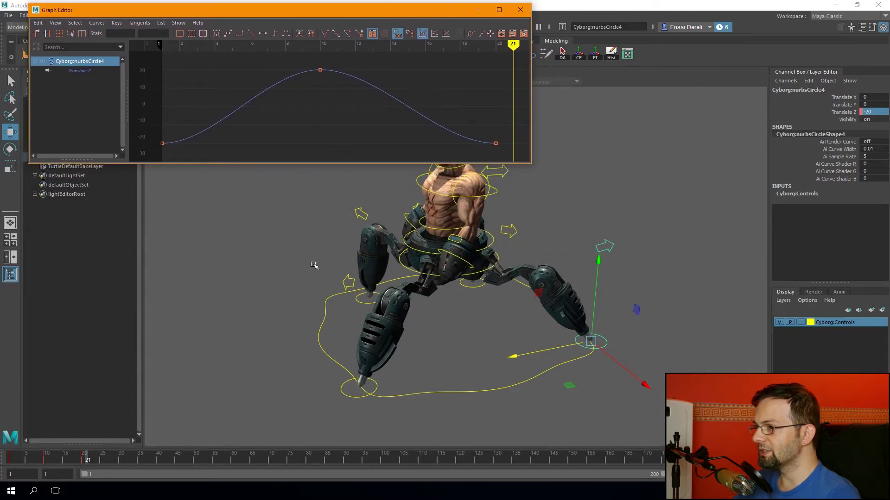
Frame the rig in the viewport, return to frame 1 and pick the Translate Z curve.
scroll(314, 265, "down", 2)
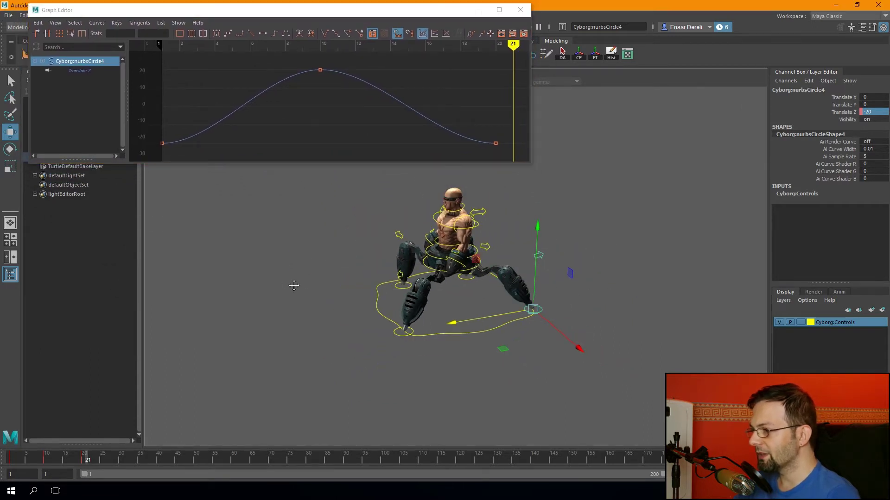
middle_click_drag(308, 295, 332, 288, "alt")
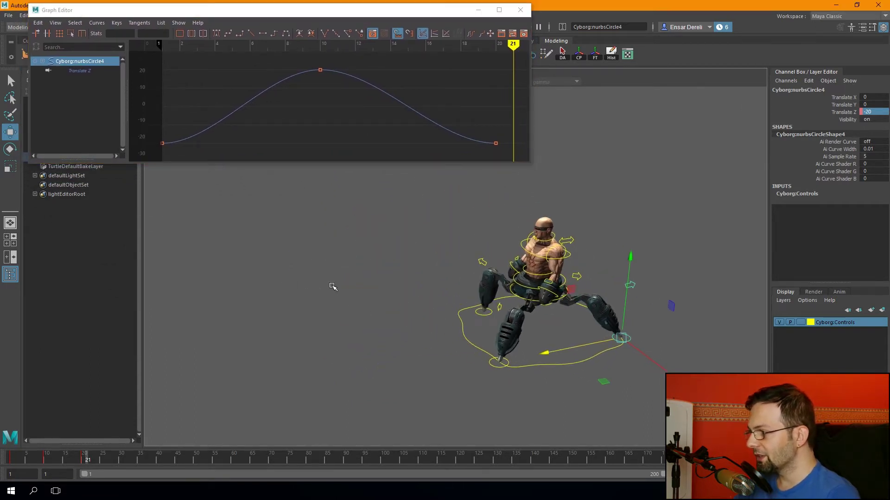
scroll(374, 85, "down", 4)
left_click_drag(404, 315, 332, 257, "alt")
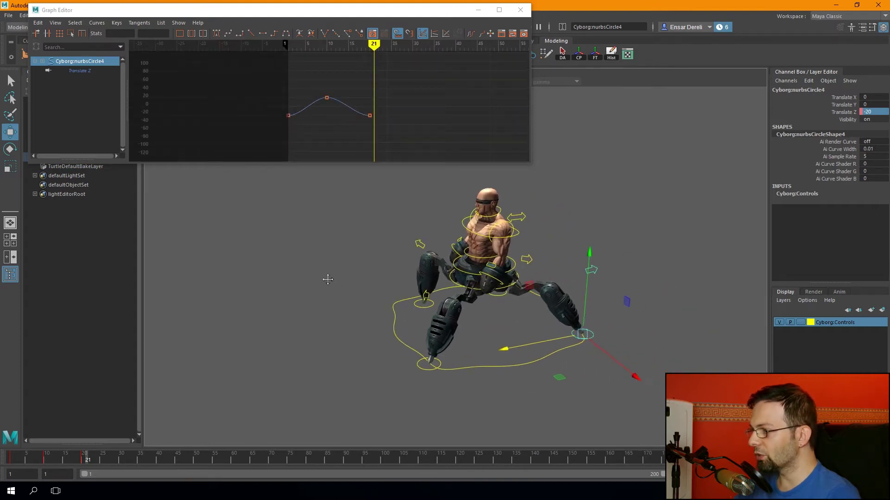
left_click_drag(532, 94, 637, 94)
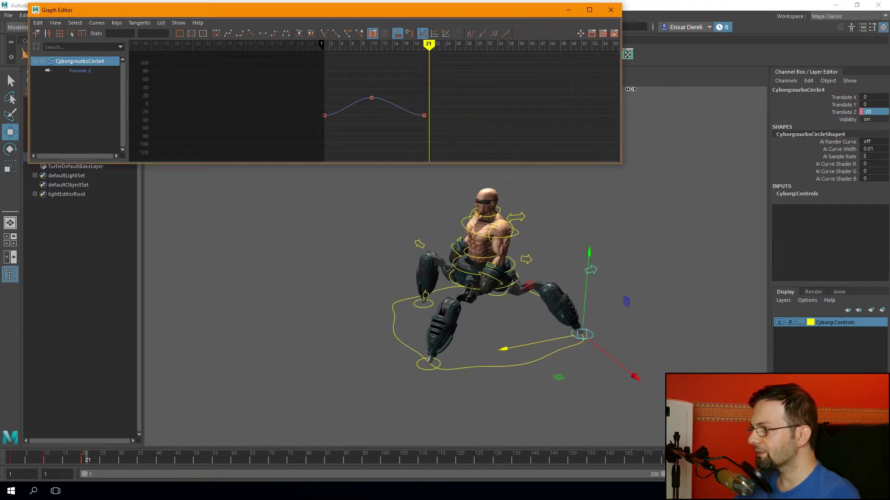
mouse_move(325, 278)
left_mouse_down("alt")
mouse_move(280, 327)
mouse_move(274, 361)
mouse_move(224, 324)
left_mouse_up("alt")
middle_click_drag(225, 328, 219, 346, "alt")
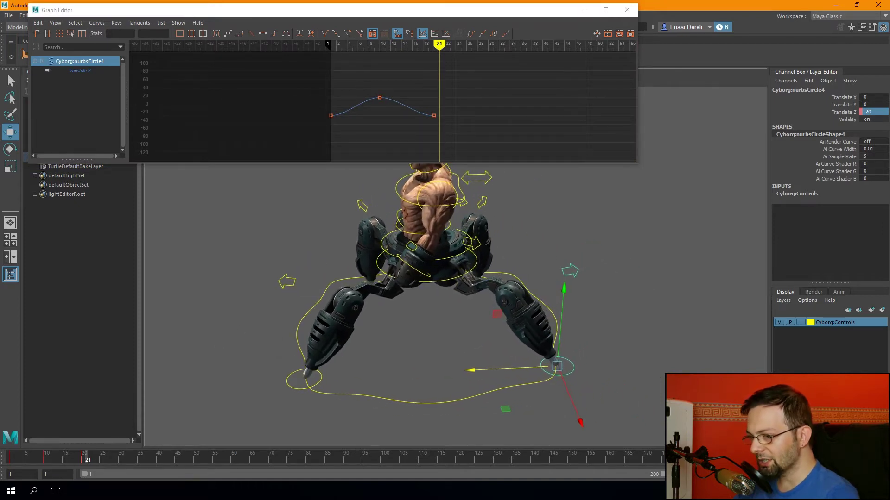
left_click(19, 461)
left_click_drag(19, 460, 5, 464)
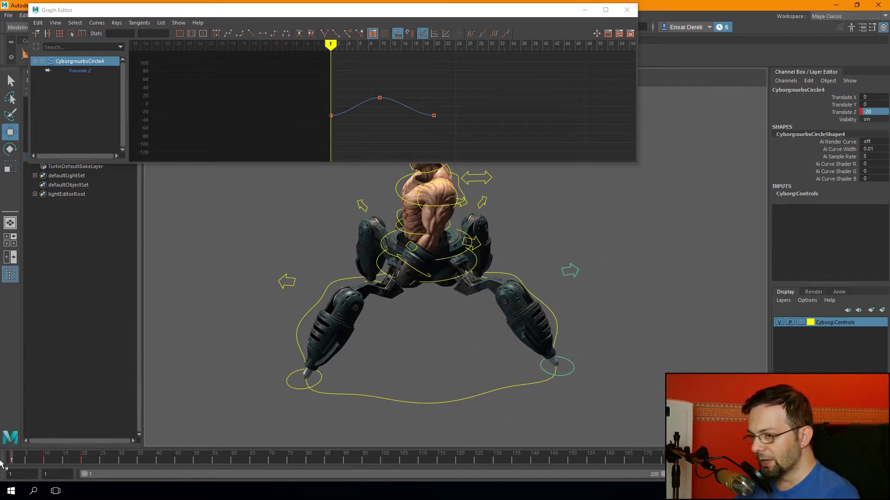
left_click(87, 69)
left_click(588, 401)
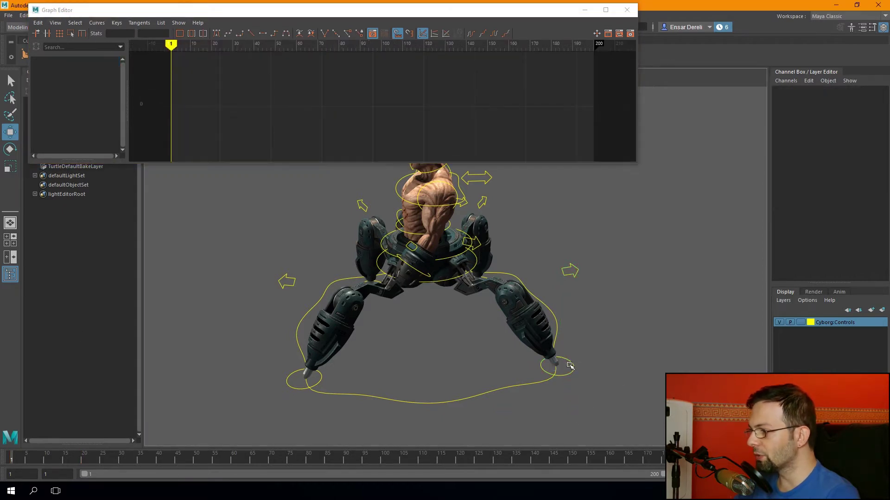
Show only nurbsCircle4's Translate Z curve in the Graph Editor, framed to fit.
left_click(570, 366)
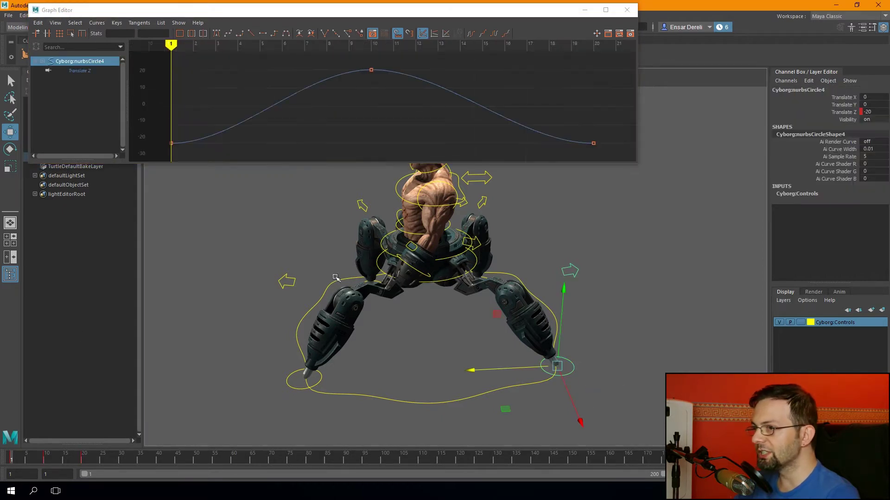
left_click(83, 75)
key("f")
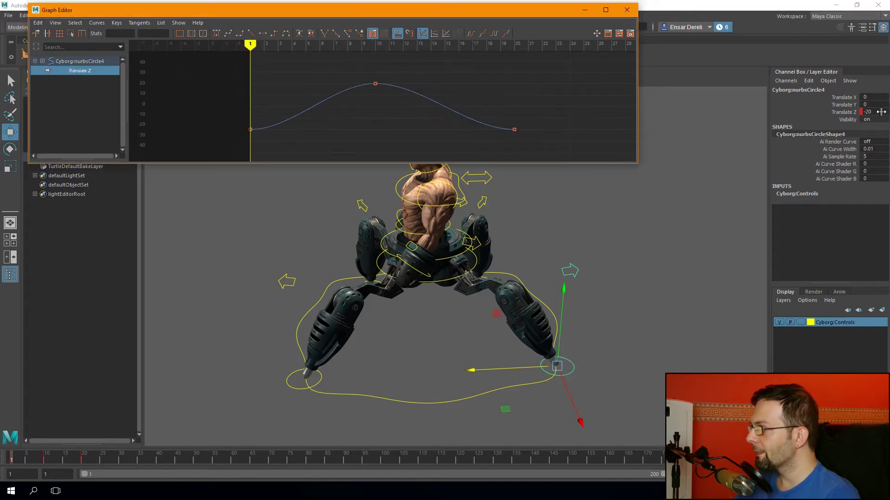
left_click(855, 116)
left_click_drag(276, 111, 240, 149)
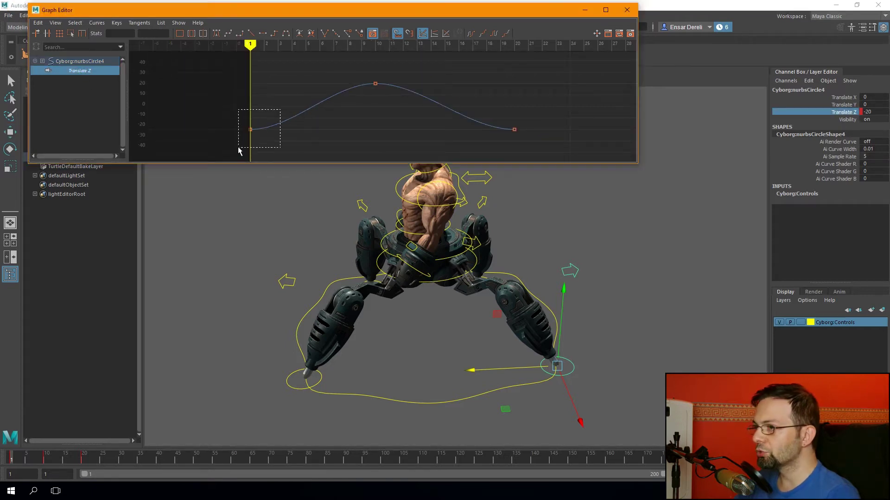
Scrub frames 1 to 19 to check the step, then select all Translate Z keys.
left_click_drag(14, 460, 47, 460)
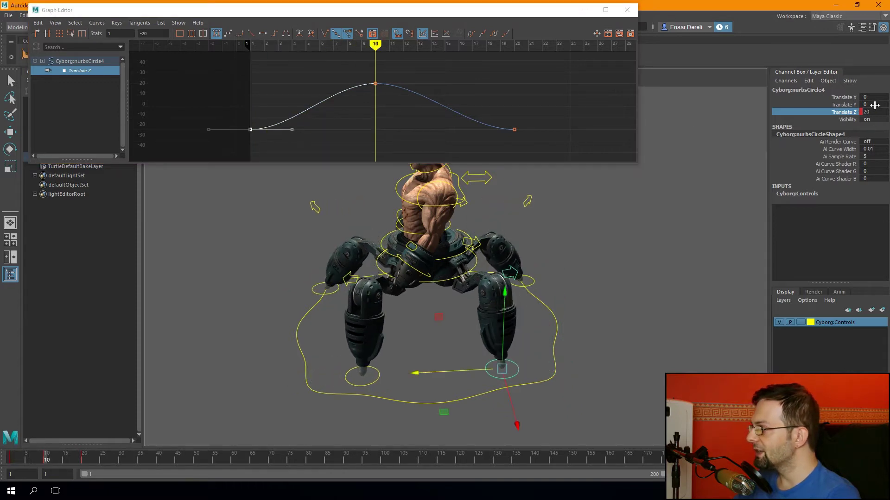
left_click_drag(23, 458, 11, 459)
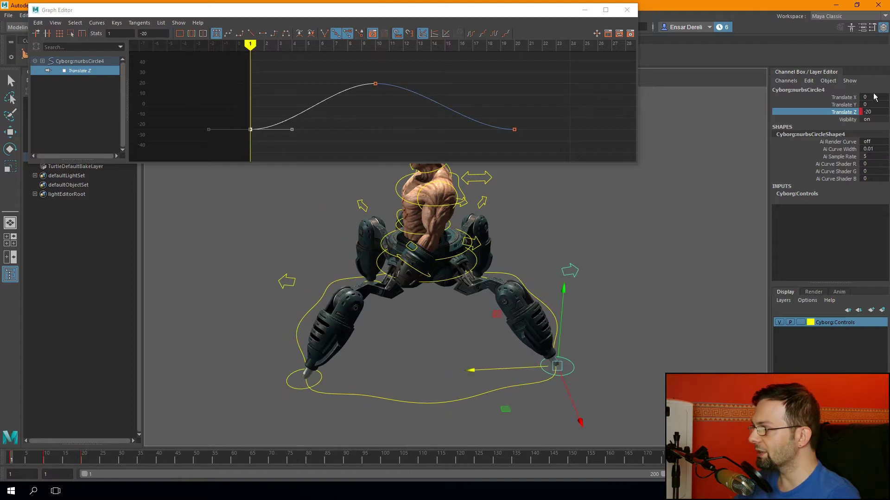
left_click_drag(11, 460, 47, 459)
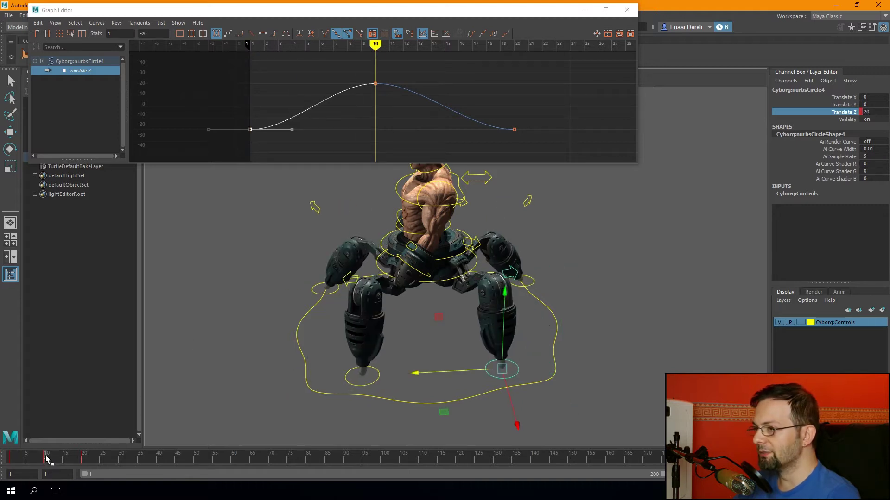
left_click_drag(51, 459, 88, 457)
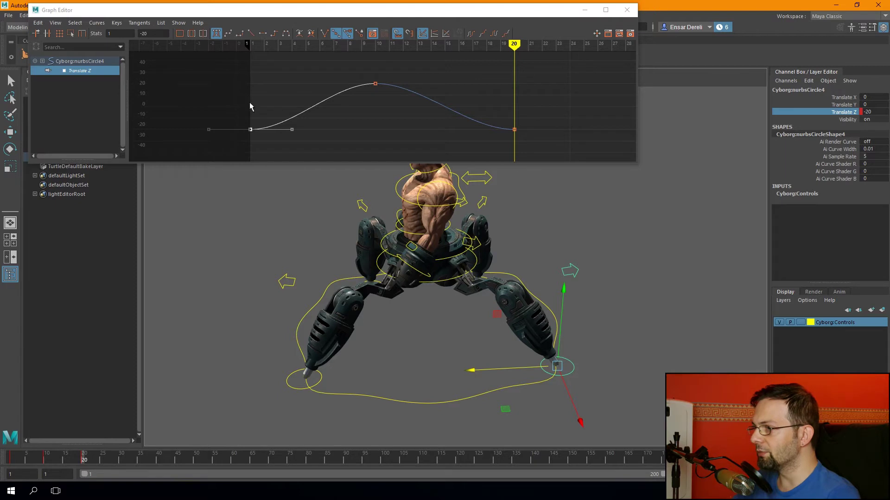
mouse_move(59, 458)
left_mouse_down()
mouse_move(75, 463)
mouse_move(11, 461)
left_mouse_up()
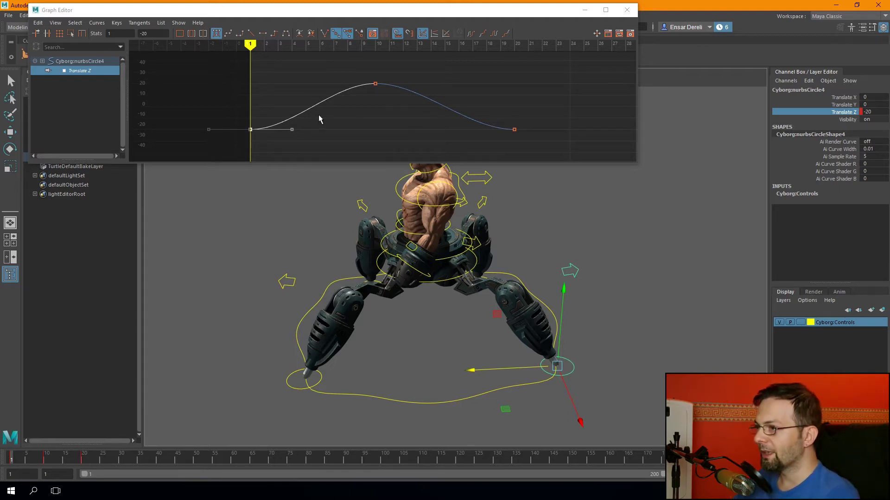
scroll(381, 95, "down", 3)
scroll(381, 89, "up", 3)
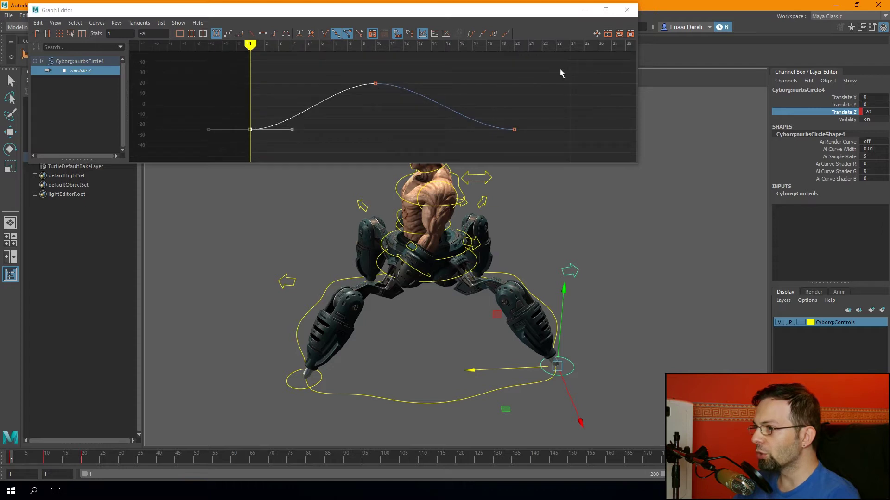
left_click_drag(560, 73, 184, 160)
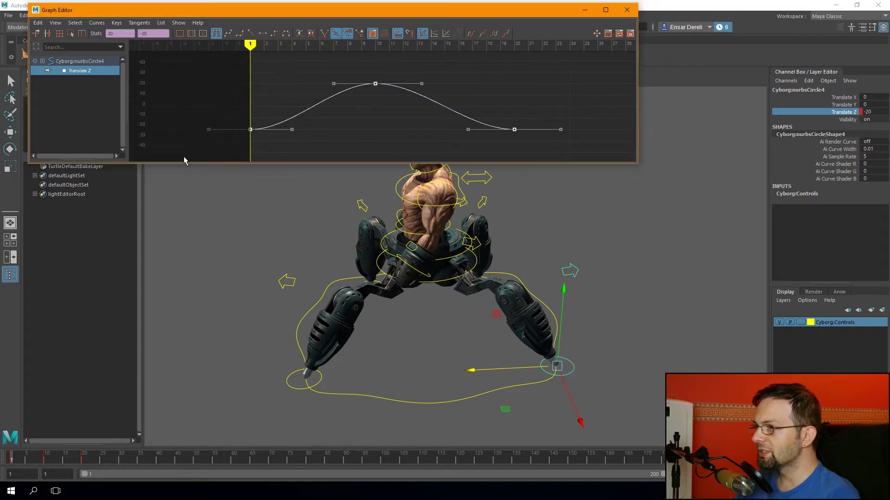
Make nurbsCircle4's Translate Z keys linear and scrub frames 1 to 20 to check the step.
left_click(250, 33)
left_click(204, 239)
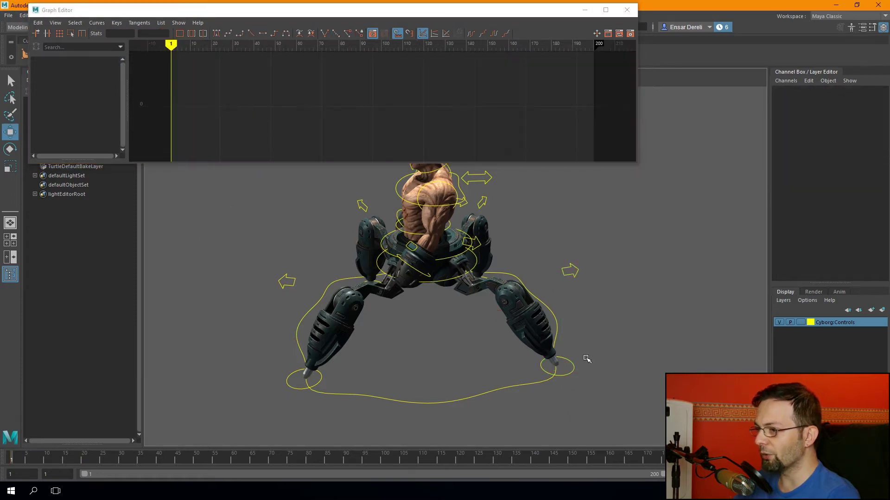
left_click(573, 369)
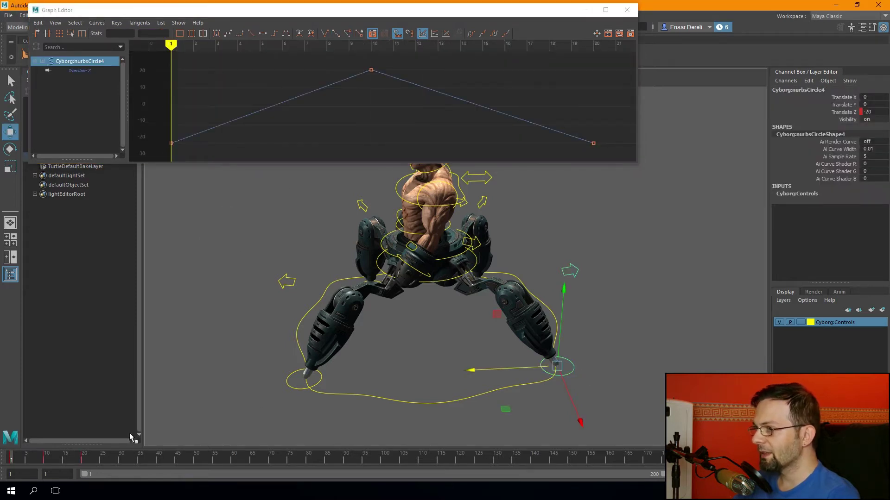
left_click_drag(12, 459, 84, 458)
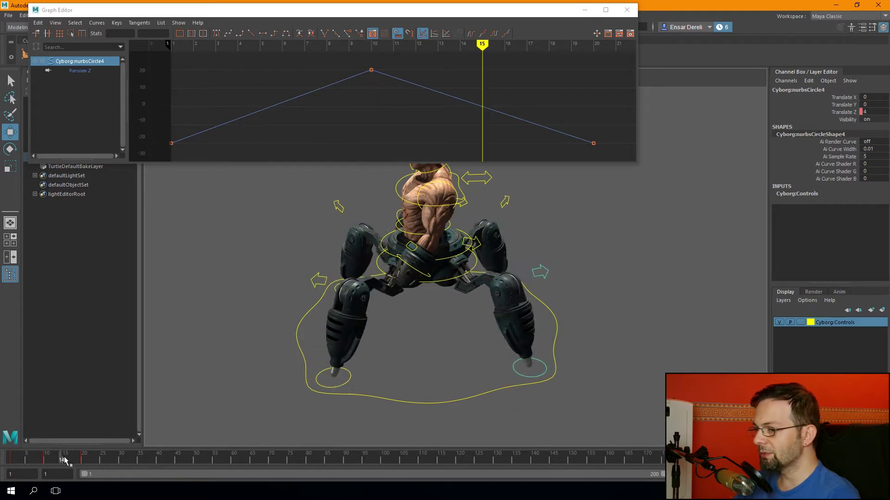
left_click_drag(308, 252, 304, 259, "alt")
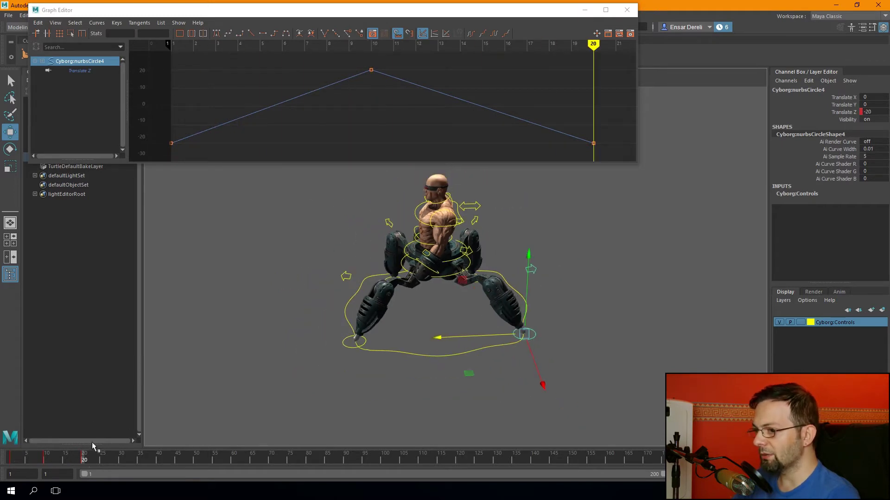
left_click_drag(83, 459, 12, 459)
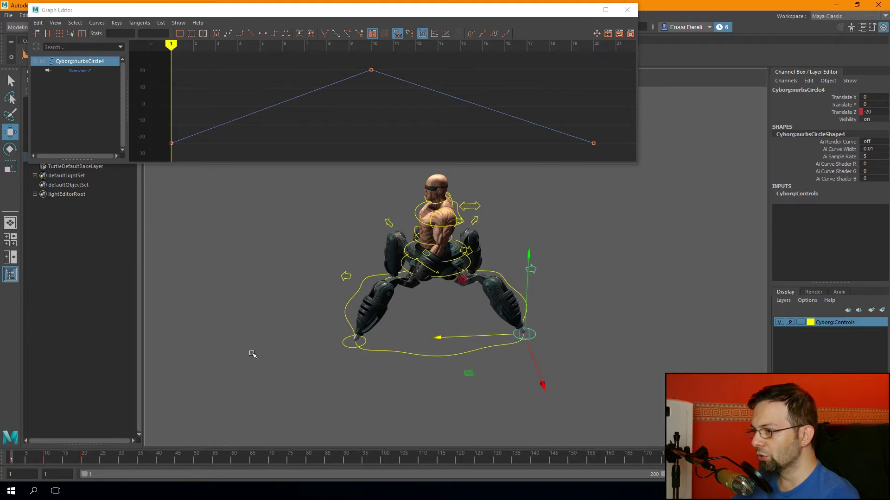
Inspect the back legs at frame 21, then make nurbsCircle3's Translate Z keys linear.
scroll(252, 354, "up", 3)
scroll(249, 373, "up", 3)
left_click_drag(248, 373, 161, 413, "alt")
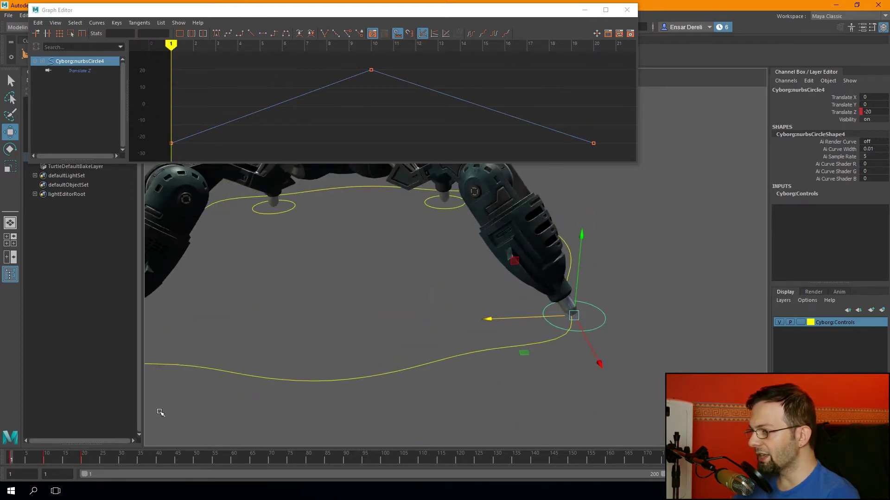
left_click_drag(12, 461, 87, 463)
scroll(354, 329, "down", 3)
left_click_drag(362, 292, 202, 360, "alt")
left_click(255, 313)
left_click_drag(268, 63, 513, 149)
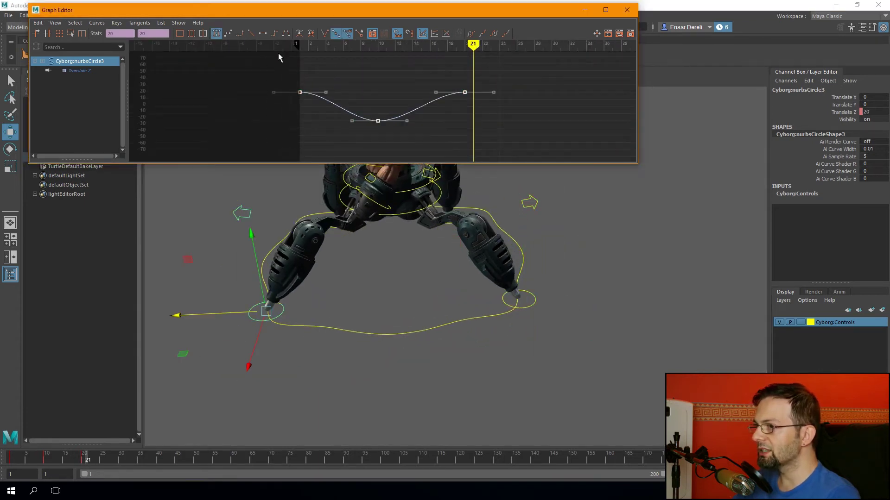
left_click(251, 34)
left_click_drag(324, 278, 452, 208, "alt")
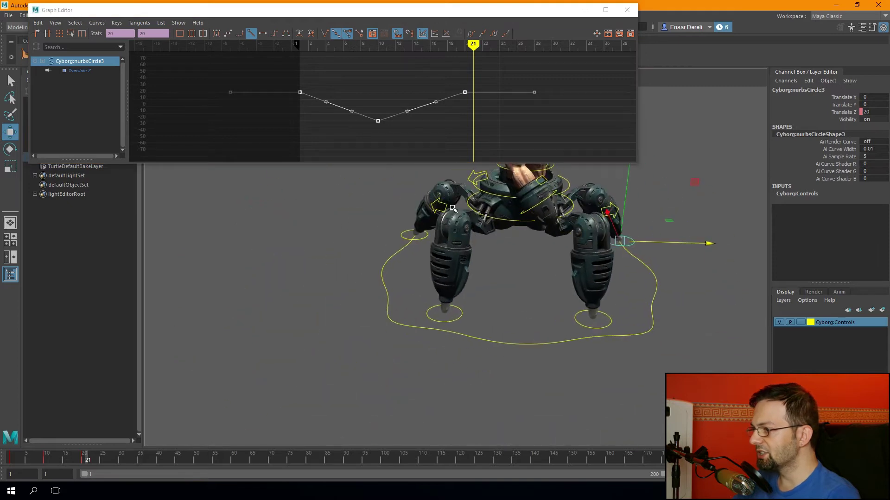
left_click_drag(459, 312, 587, 329)
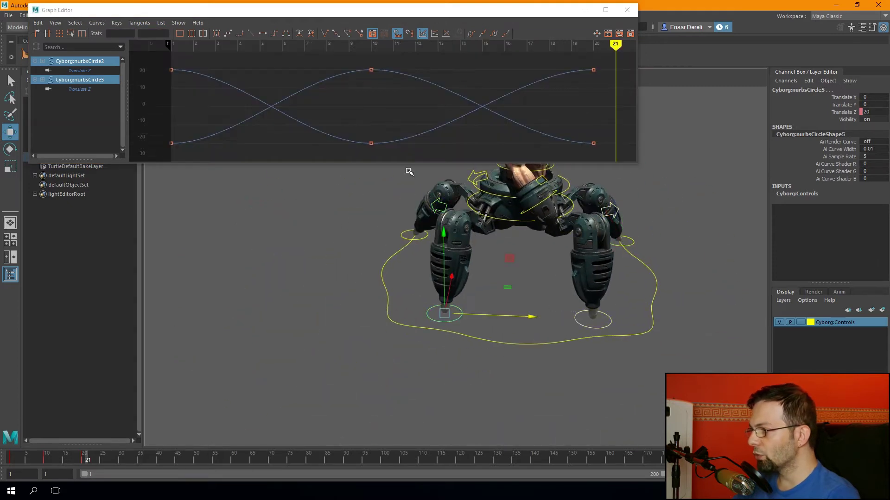
Set the left foot control's Translate Z Post Infinity to Cycle after its last key.
left_click_drag(463, 79, 283, 148)
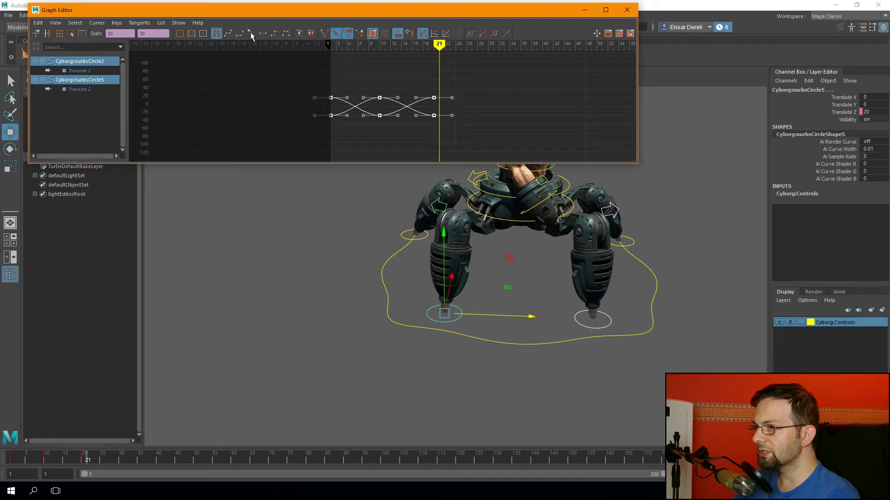
left_click(296, 263)
mouse_move(338, 302)
left_mouse_down("alt")
mouse_move(359, 305)
mouse_move(188, 318)
mouse_move(224, 282)
mouse_move(271, 361)
left_mouse_up("alt")
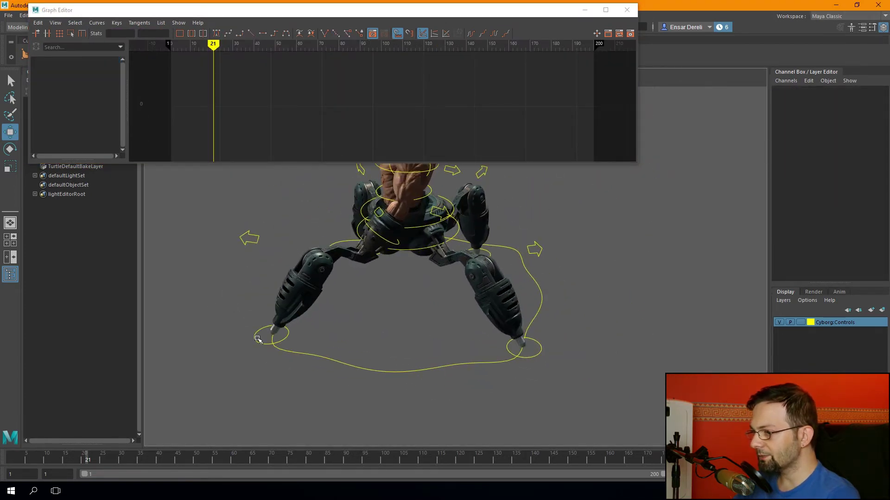
left_click(257, 339)
key("f")
left_click(381, 100)
key("f")
left_click_drag(457, 88, 417, 120)
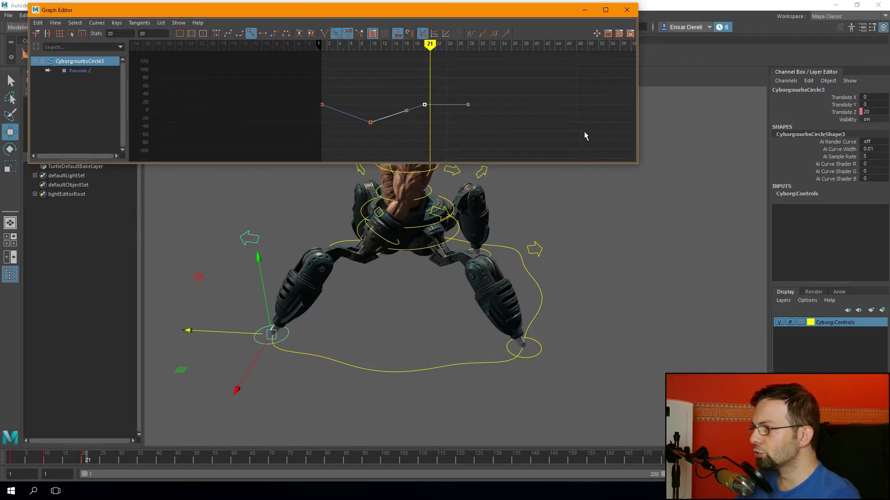
left_click_drag(637, 164, 699, 173)
mouse_move(449, 113)
right_mouse_down("alt")
mouse_move(299, 102)
mouse_move(237, 126)
right_mouse_up("alt")
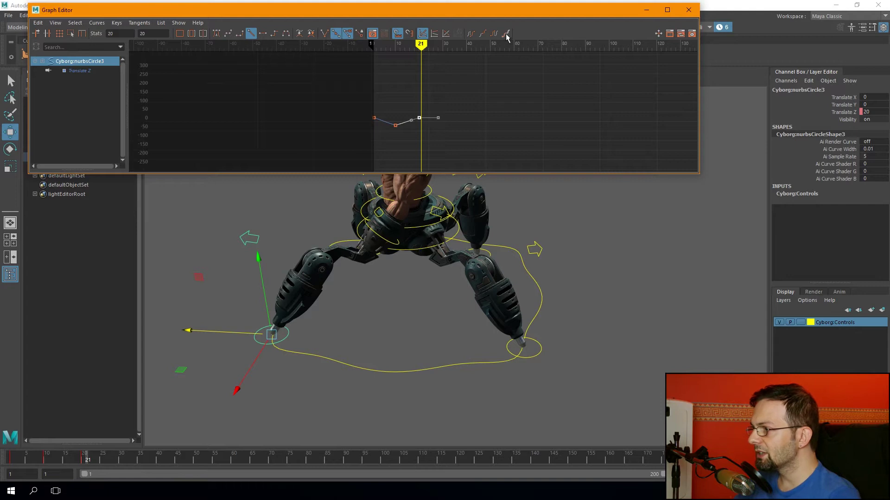
left_click(506, 33)
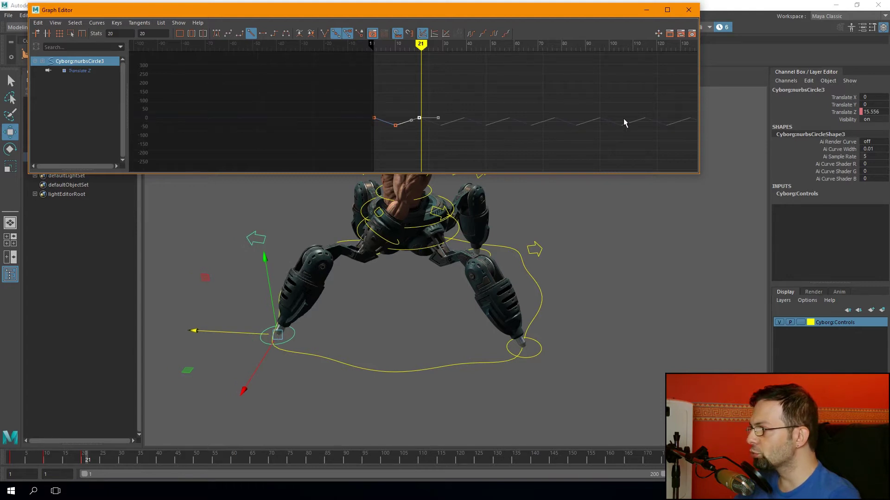
Apply Post Infinity Cycle to nurbsCircle4's Translate Z curve from its frame-20 key.
left_click(579, 394)
left_click(538, 349)
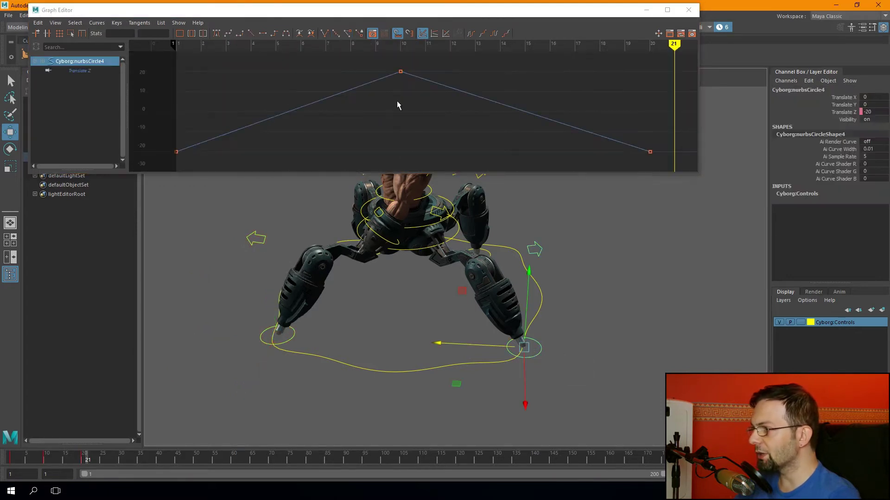
scroll(399, 104, "down", 5)
left_click_drag(477, 89, 437, 154)
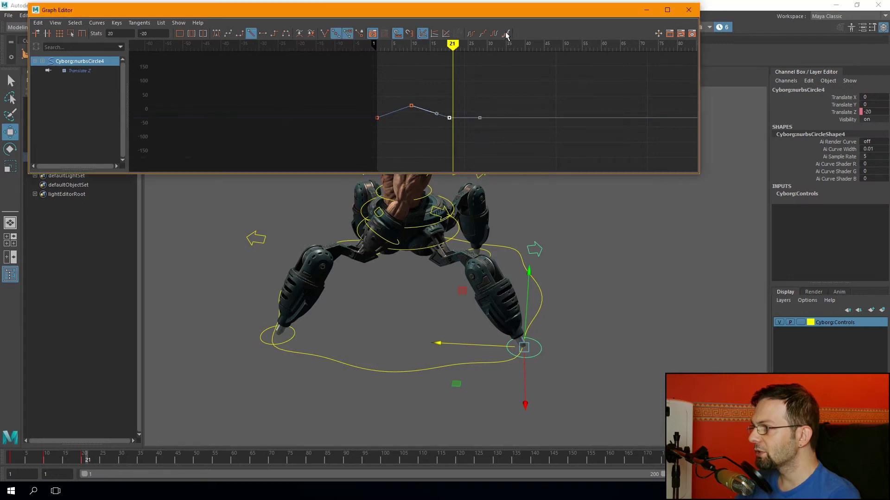
left_click(506, 33)
Apply Post Infinity Cycle to the nurbsCircle5 and nurbsCircle2 Translate Z curves.
left_click_drag(352, 278, 445, 278, "alt")
left_click(465, 334)
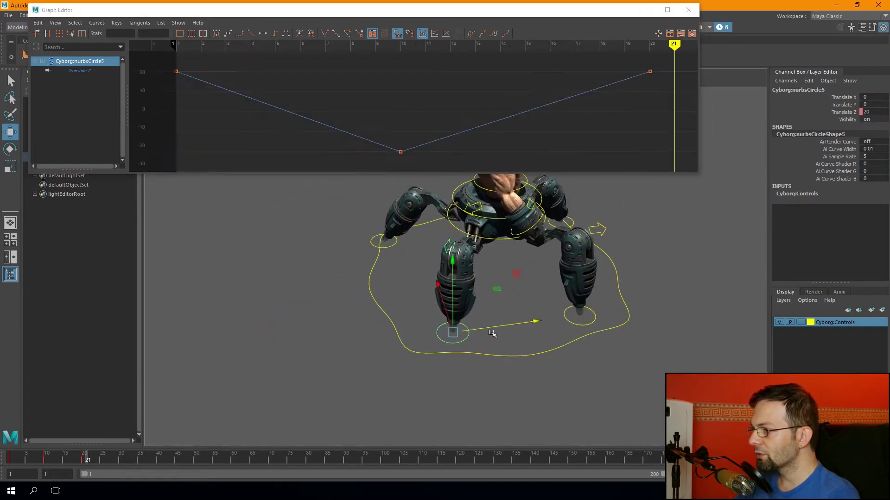
scroll(564, 96, "down", 3)
left_click_drag(478, 83, 549, 111)
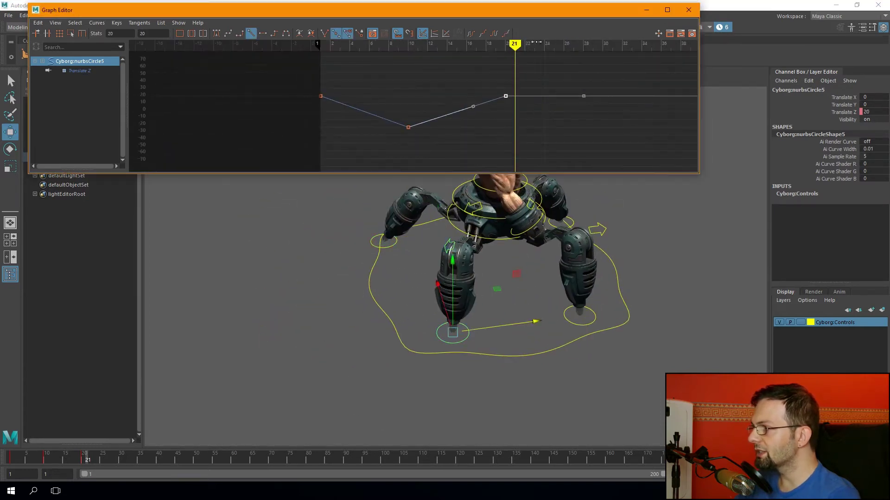
left_click(506, 34)
left_click(601, 320)
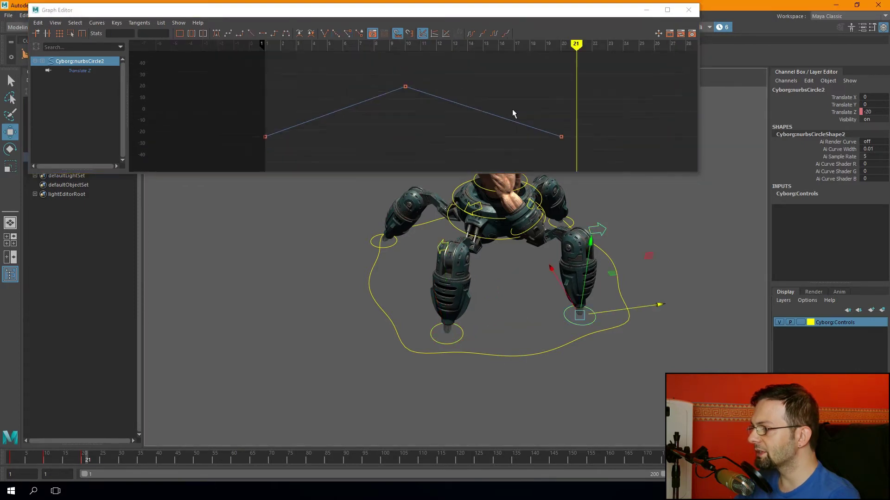
left_click_drag(515, 110, 490, 144)
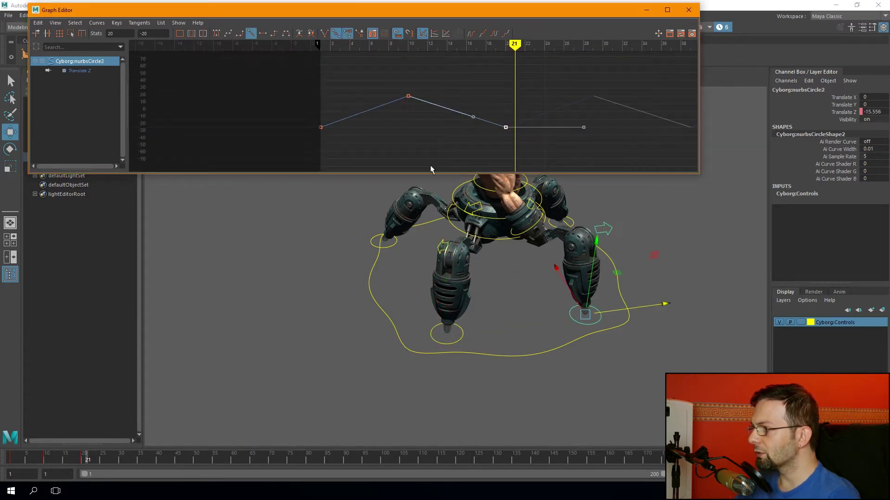
left_click(507, 34)
Scrub the timeline to preview the looping steps, then return to frame 1.
left_click(269, 324)
mouse_move(269, 323)
left_mouse_down("alt")
mouse_move(102, 438)
mouse_move(14, 459)
mouse_move(163, 460)
left_mouse_up("alt")
mouse_move(238, 334)
left_mouse_down("alt")
mouse_move(180, 342)
mouse_move(230, 349)
mouse_move(244, 312)
mouse_move(218, 333)
left_mouse_up("alt")
mouse_move(172, 463)
left_mouse_down()
mouse_move(13, 459)
mouse_move(556, 459)
mouse_move(58, 462)
left_mouse_up()
key("alt+shift+v")
Test-move Global_Control forward along Z, undo it, and minimize the Graph Editor.
mouse_move(301, 321)
left_mouse_down("alt")
mouse_move(307, 346)
mouse_move(287, 342)
mouse_move(332, 280)
mouse_move(337, 322)
mouse_move(315, 316)
mouse_move(454, 383)
mouse_move(343, 399)
mouse_move(343, 369)
mouse_move(279, 364)
mouse_move(46, 401)
left_mouse_up("alt")
left_click(454, 383)
mouse_move(250, 391)
left_mouse_down("alt")
mouse_move(394, 325)
mouse_move(374, 323)
left_mouse_up("alt")
key("ctrl+z")
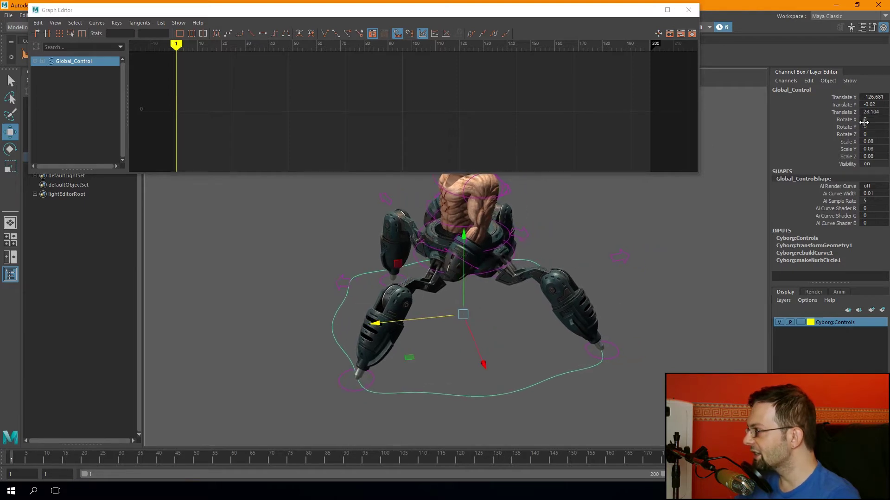
key("ctrl+z")
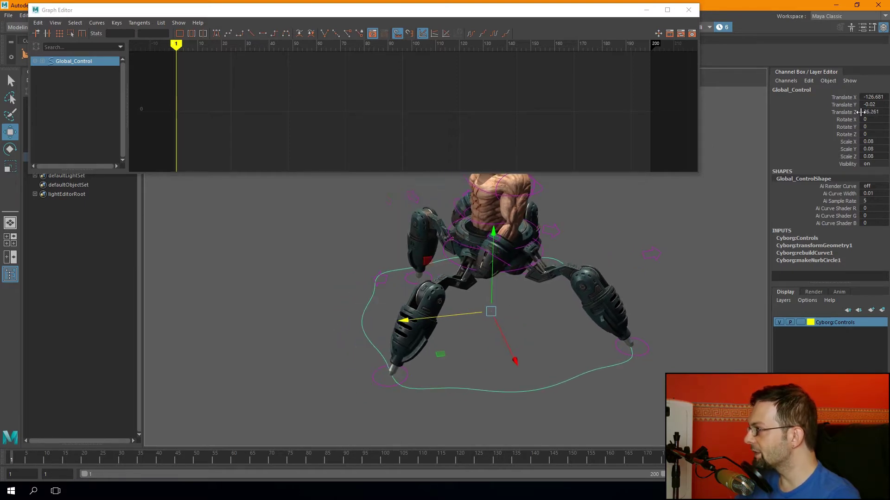
left_click(654, 9)
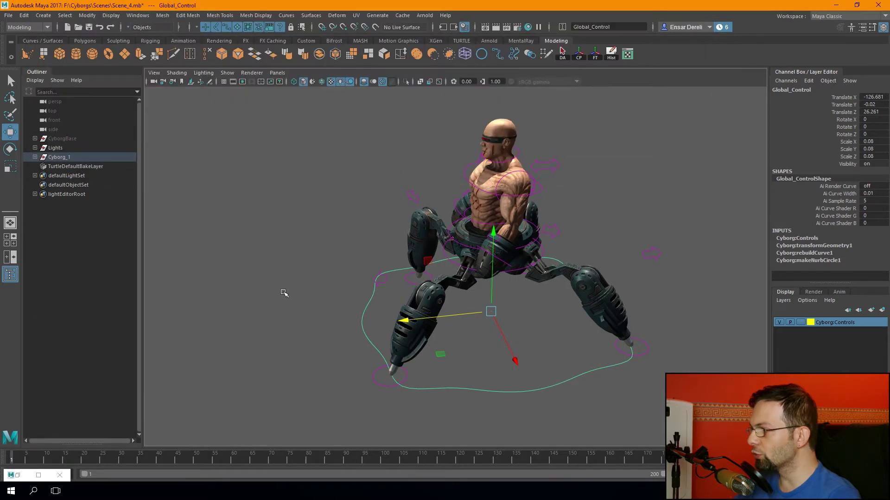
Freeze only Global_Control's translation with Freeze Transformations, zeroing Translate X, Y and Z.
left_click(88, 15)
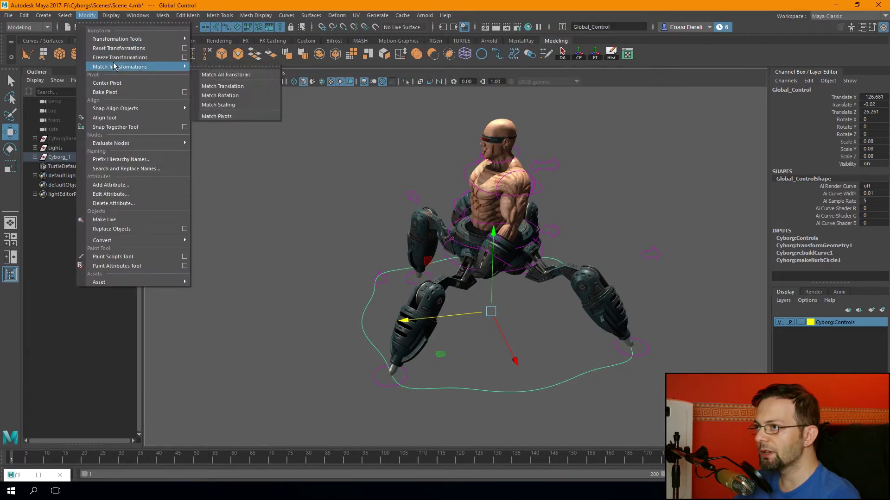
left_click(184, 58)
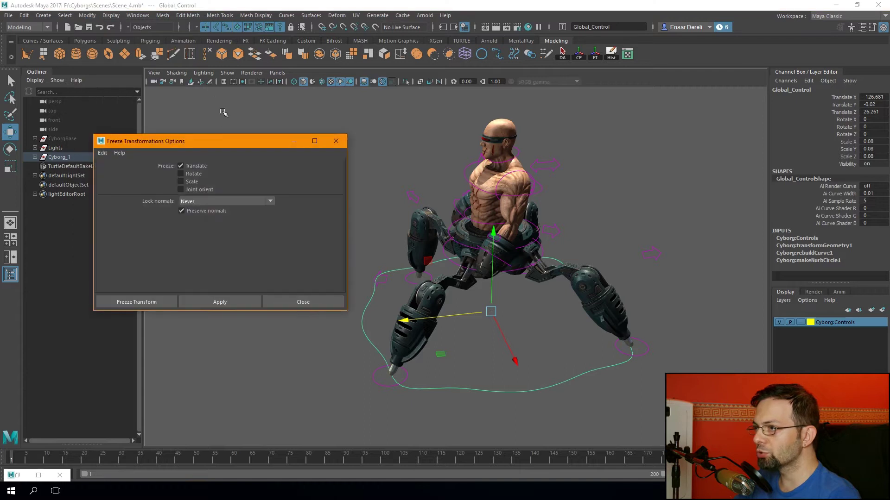
left_click_drag(222, 147, 241, 94)
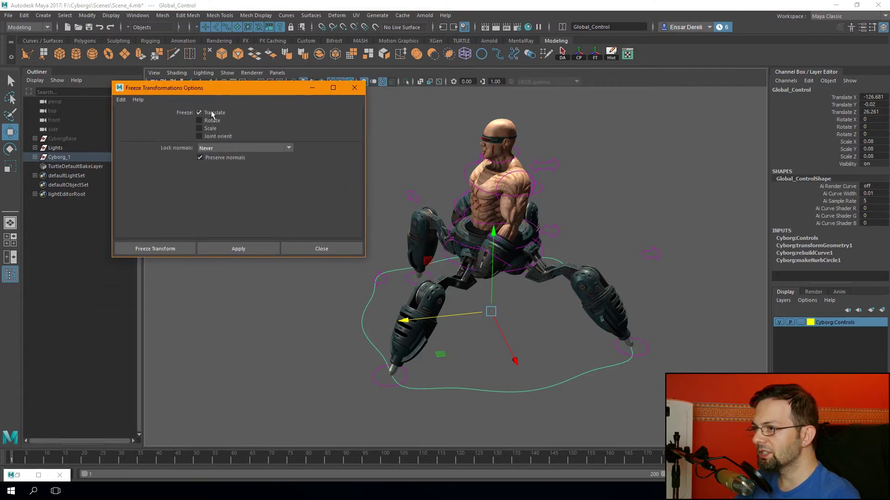
left_click(201, 129)
left_click(201, 121)
left_click(251, 115)
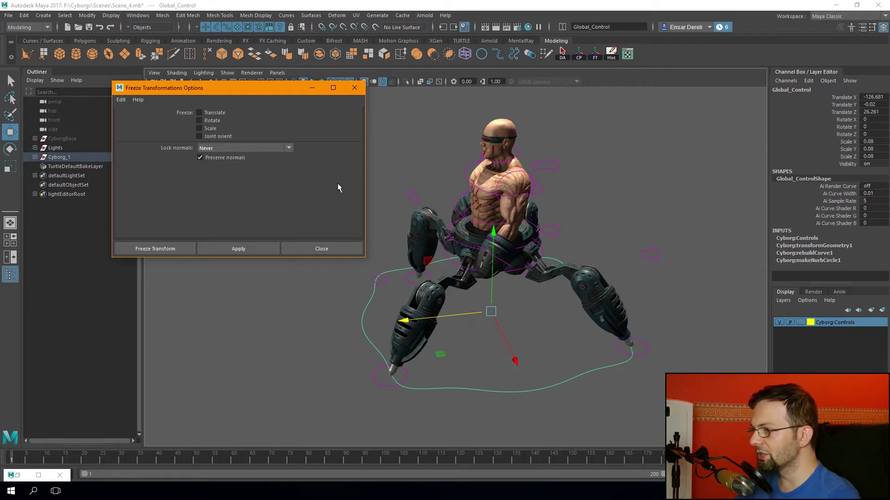
left_click(256, 249)
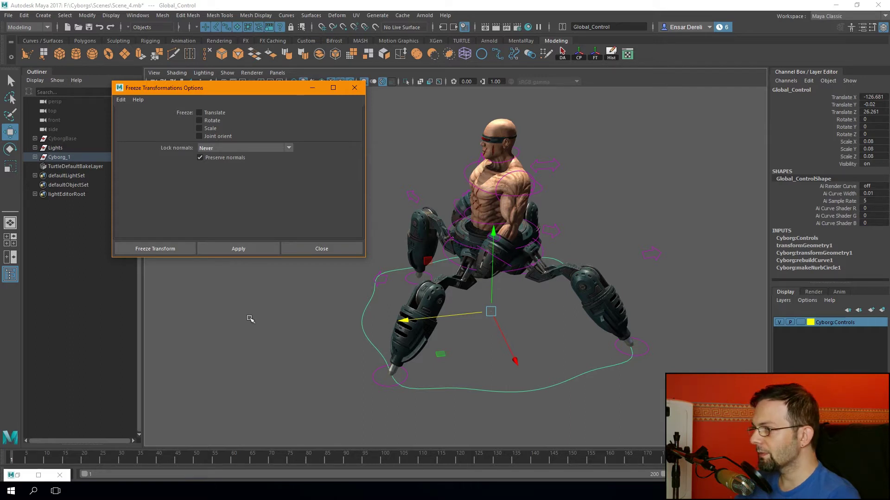
key("ctrl+z")
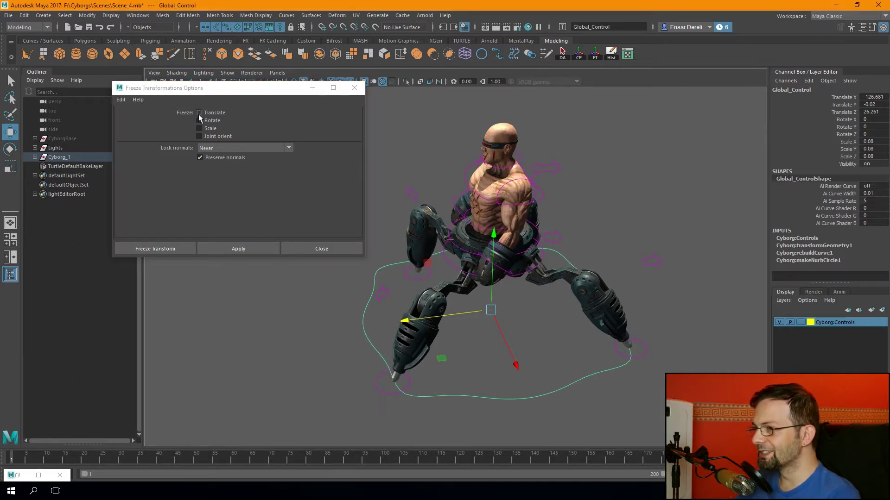
left_click(199, 113)
left_click(239, 250)
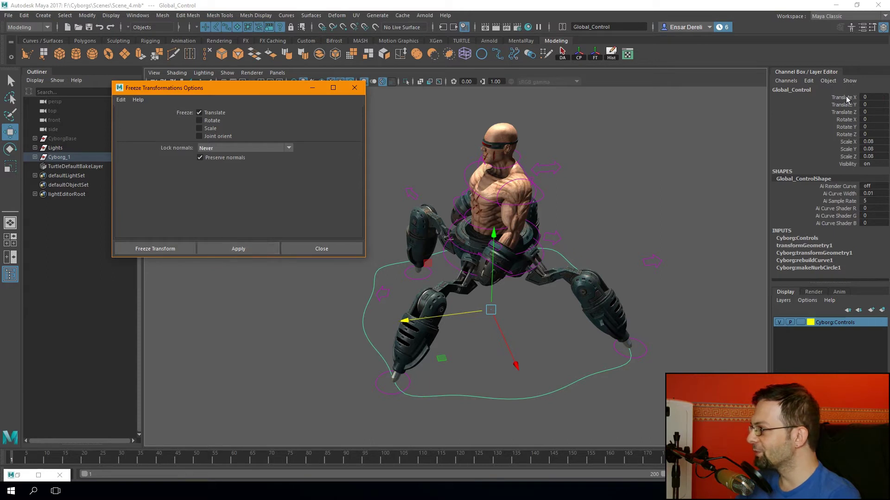
left_click(308, 248)
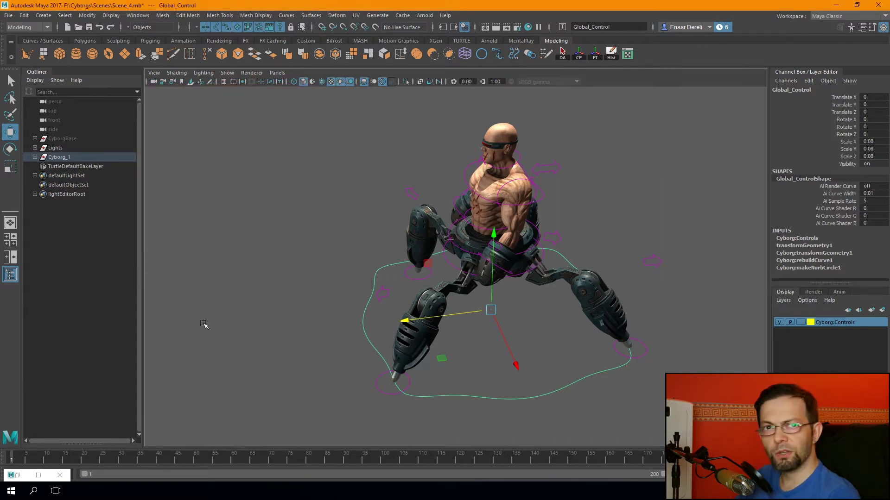
Key Global_Control's Translate Z at 0 on frame 1 via Key Selected.
mouse_move(193, 359)
left_mouse_down("alt")
mouse_move(225, 342)
mouse_move(244, 279)
mouse_move(198, 300)
left_mouse_up("alt")
mouse_move(230, 362)
left_mouse_down("alt")
mouse_move(326, 302)
mouse_move(421, 278)
left_mouse_up("alt")
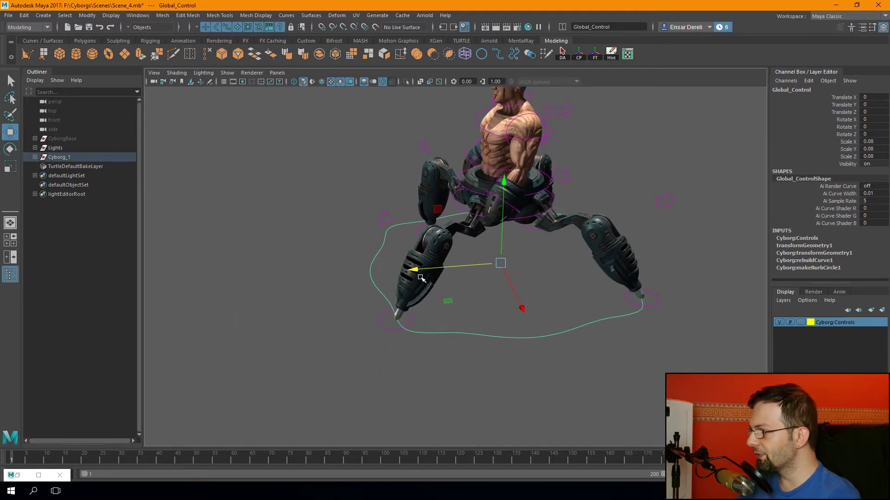
left_click(841, 111)
right_click(841, 112)
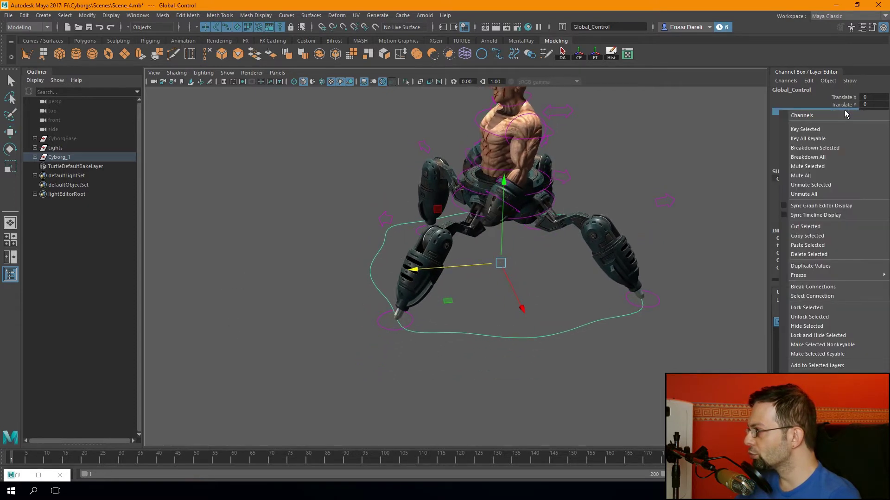
left_click(840, 130)
Recentre the view on the cyborg with the ground grid shown for reference.
left_click_drag(19, 461, 47, 460)
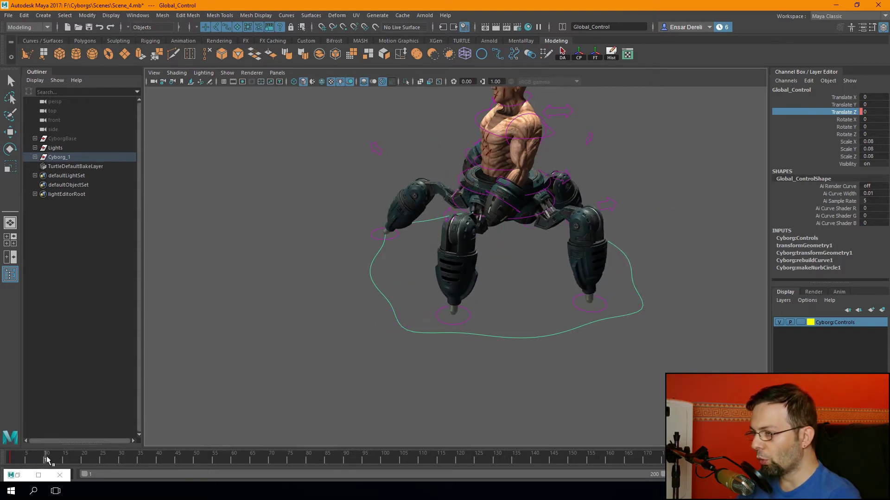
mouse_move(324, 357)
left_mouse_down("alt")
mouse_move(333, 353)
mouse_move(304, 350)
mouse_move(275, 305)
left_mouse_up("alt")
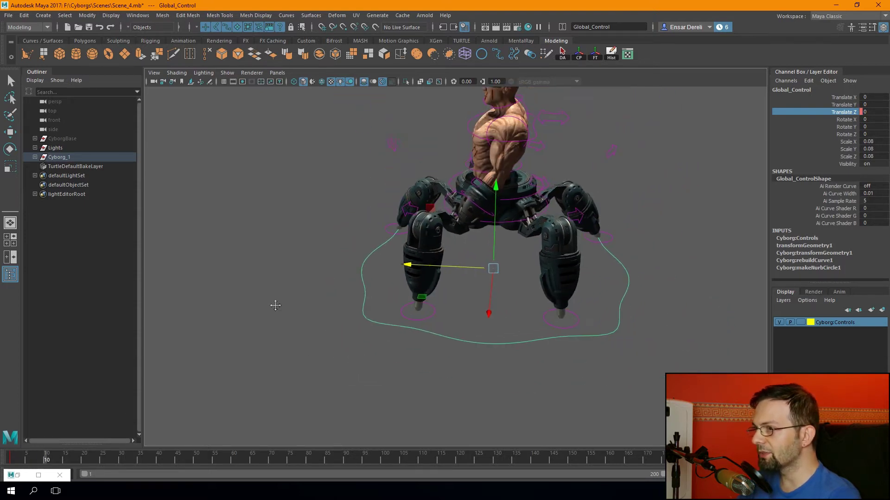
middle_click_drag(275, 306, 228, 296, "alt")
right_click_drag(229, 296, 387, 317, "alt")
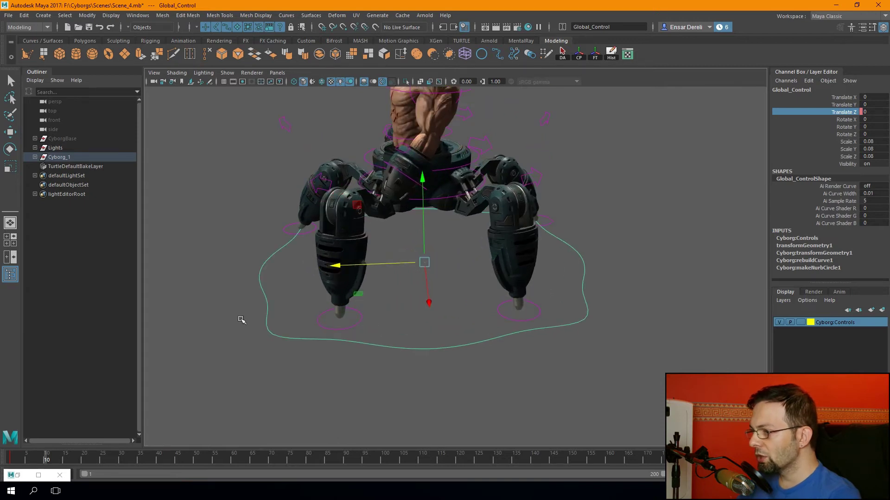
middle_click_drag(241, 320, 342, 312, "alt")
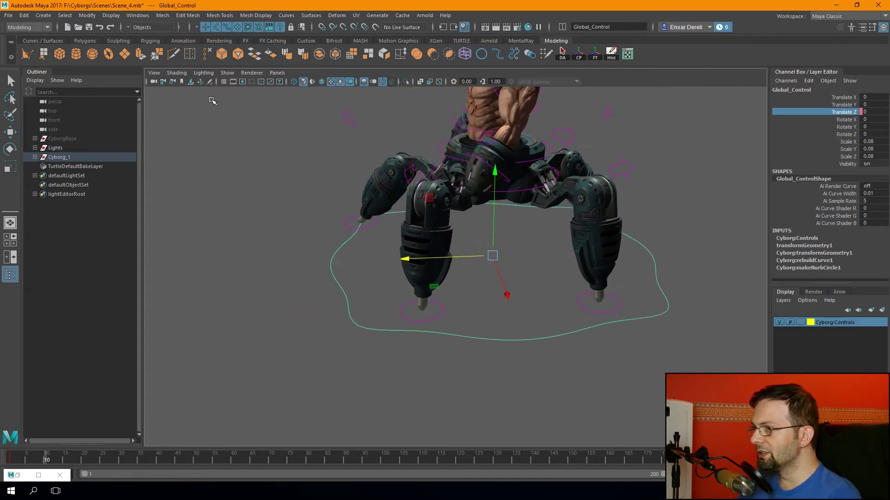
left_click(261, 82)
left_click_drag(352, 241, 300, 244, "alt")
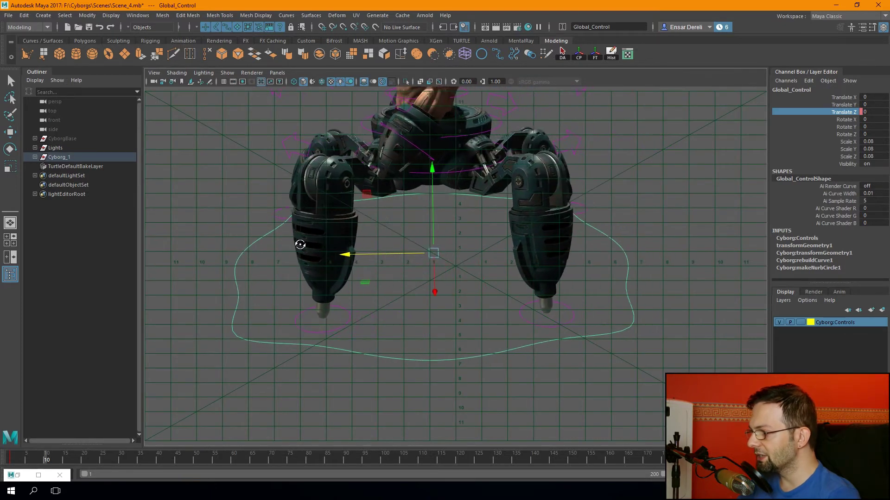
At frame 10, move Global_Control forward along Z to 3.117 and preview the step.
left_click(37, 460)
mouse_move(36, 460)
left_mouse_down()
mouse_move(4, 461)
mouse_move(46, 464)
left_mouse_up()
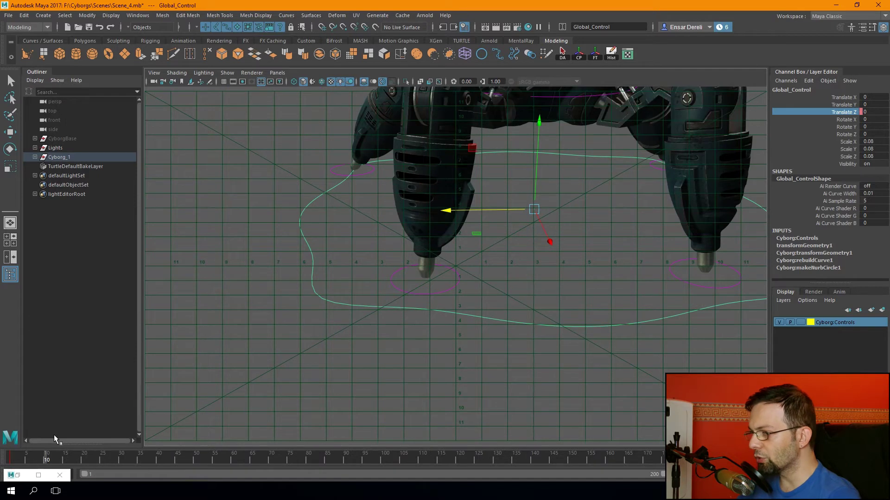
left_click_drag(28, 461, 47, 462)
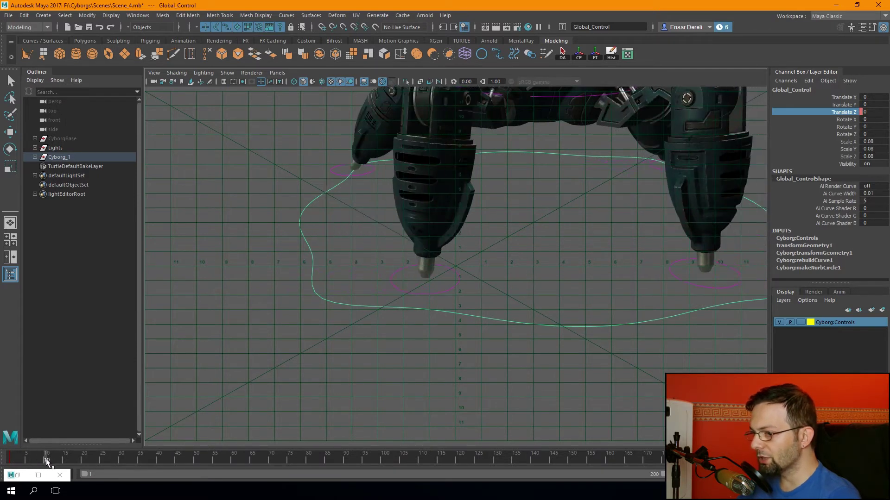
left_click_drag(46, 461, 1, 465)
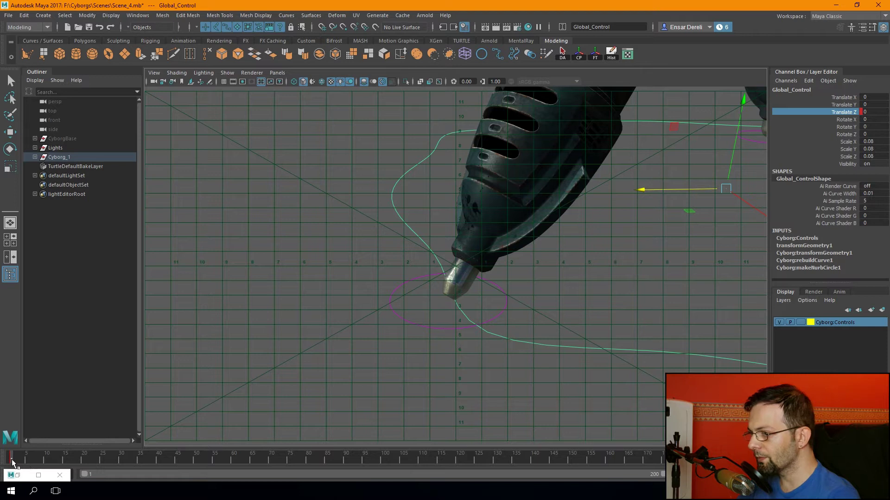
left_click_drag(12, 463, 51, 458)
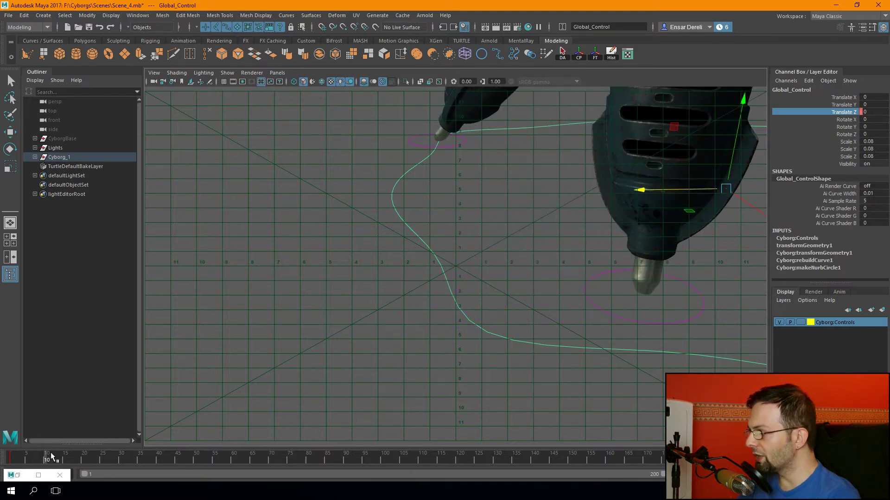
left_click_drag(640, 192, 513, 211)
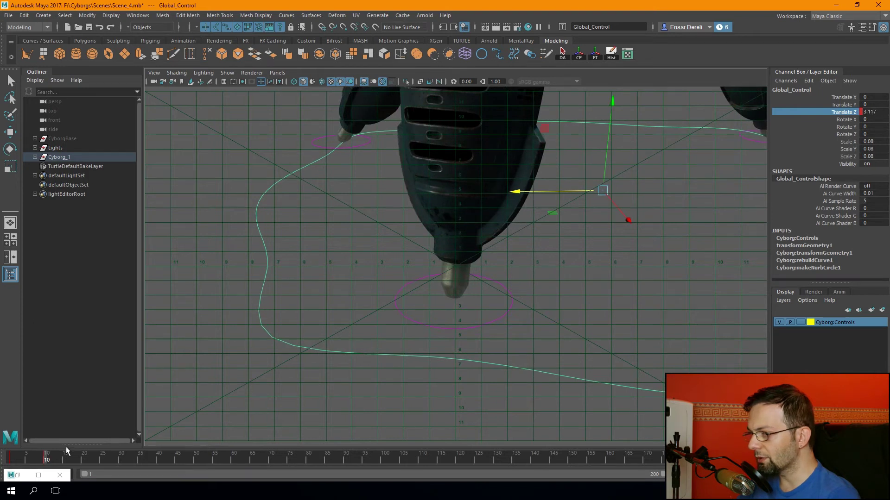
left_click_drag(45, 463, 46, 458)
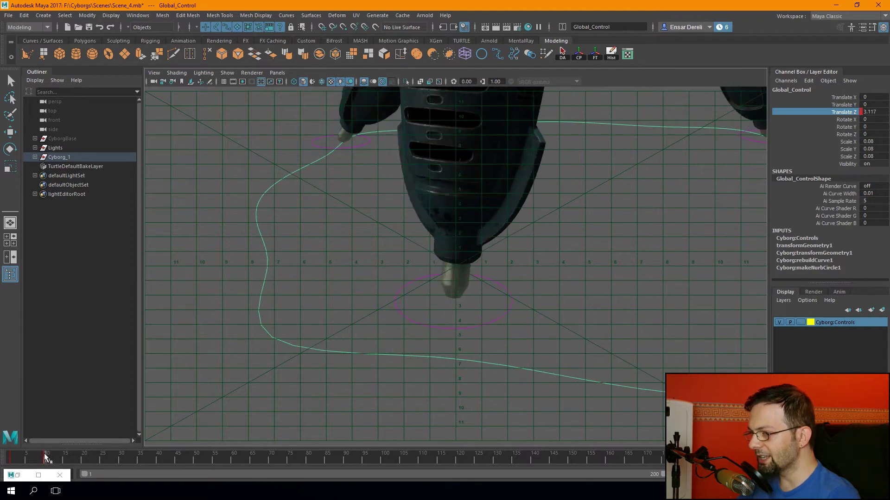
left_click_drag(46, 458, 47, 461)
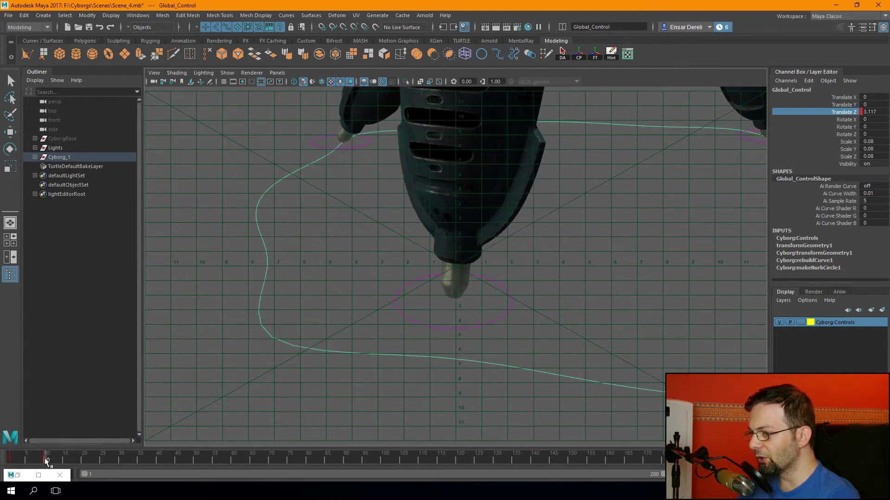
Make Global_Control's two Translate Z keys linear in the Graph Editor.
left_click(17, 475)
left_click_drag(338, 40, 366, 39)
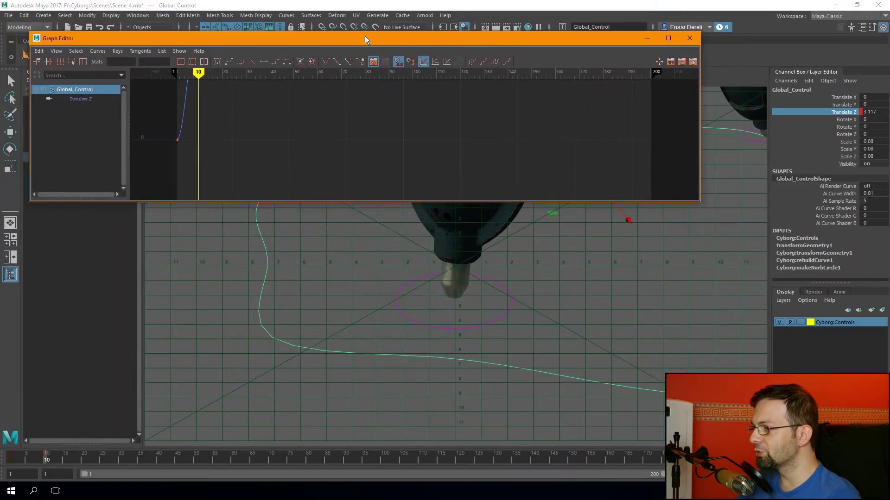
left_click(308, 352)
scroll(328, 127, "down", 3)
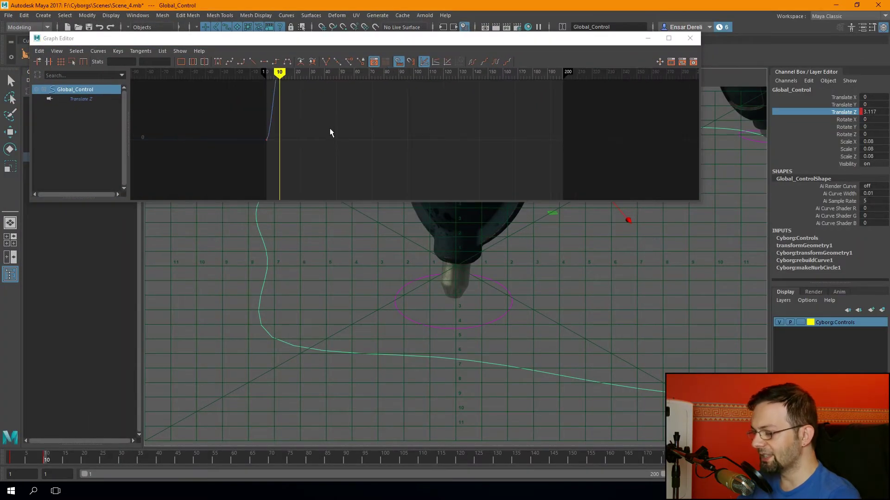
key("f")
scroll(363, 137, "down", 2)
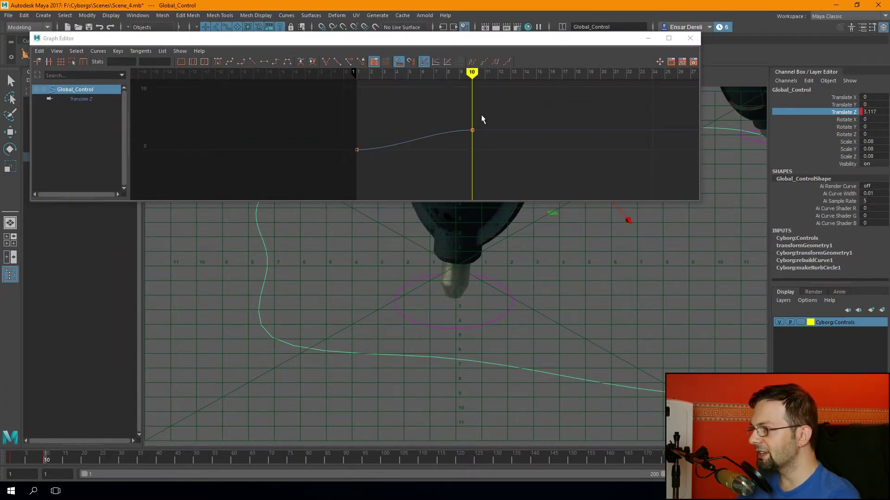
left_click_drag(524, 116, 319, 181)
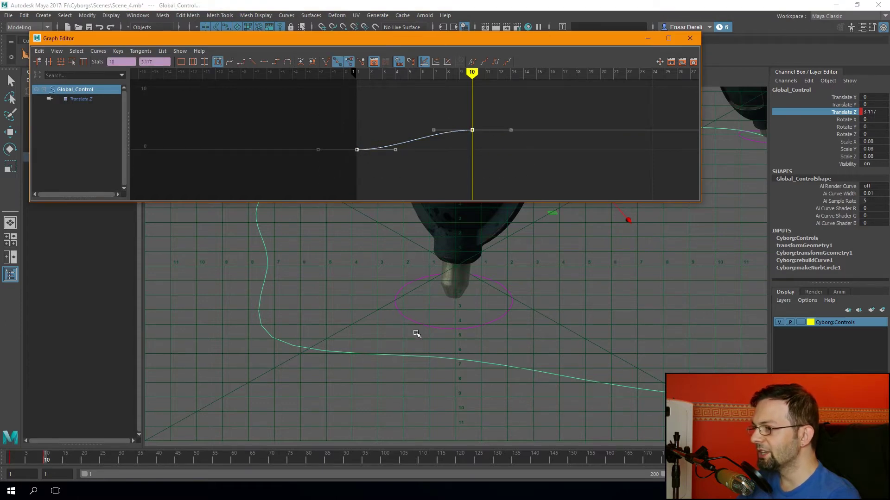
left_click(254, 64)
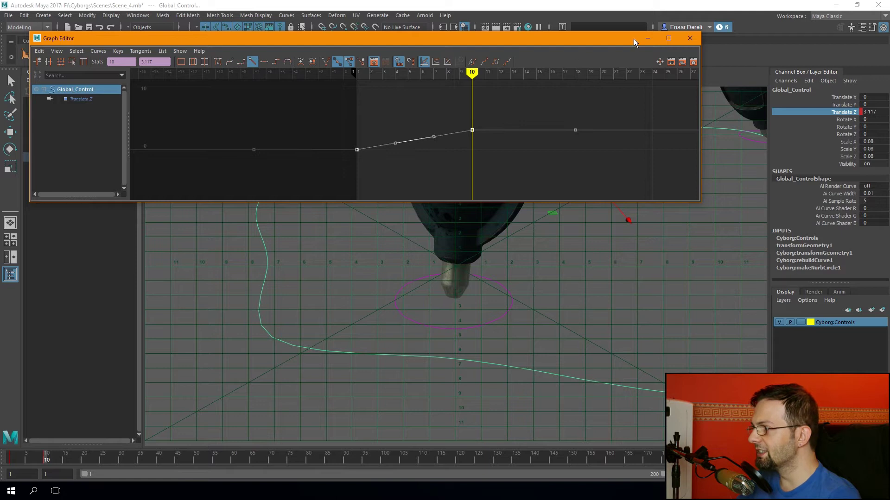
left_click(648, 38)
Preview the constant-speed forward motion from frame 1 to 10 with the grid hidden.
left_click(6, 456)
left_click_drag(3, 456, 36, 462)
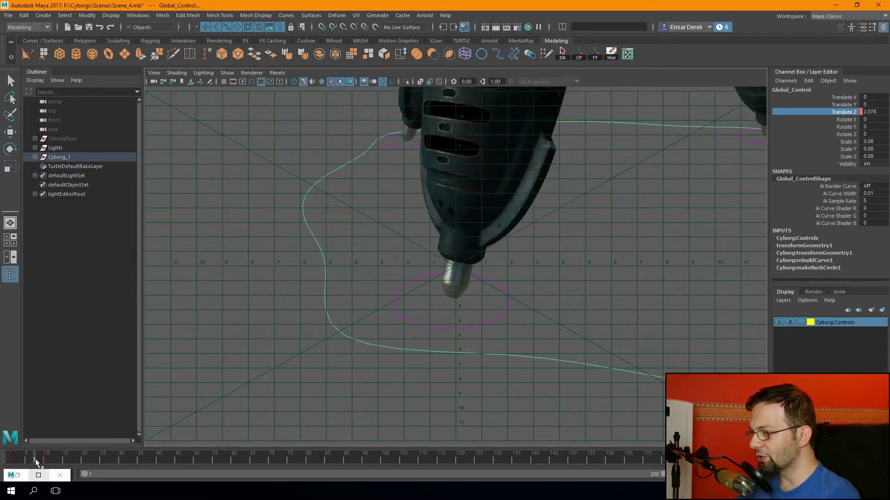
left_click_drag(36, 462, 46, 460)
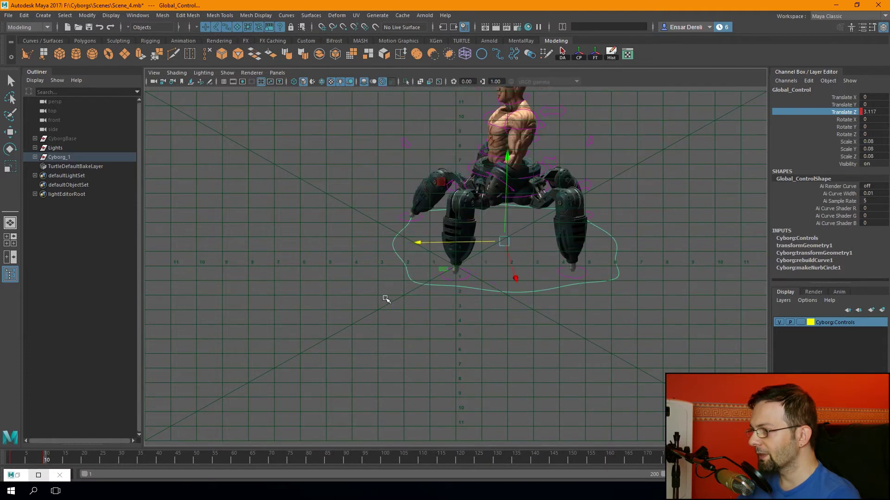
left_click(260, 81)
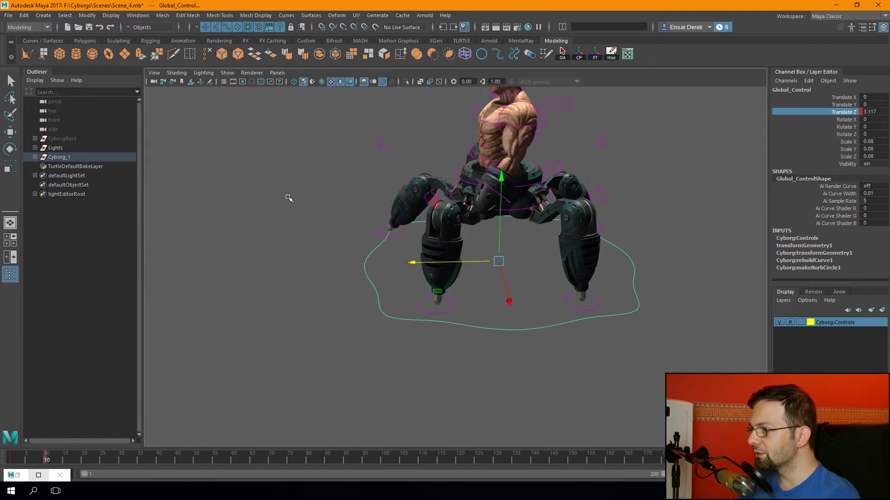
left_click_drag(9, 459, 19, 455)
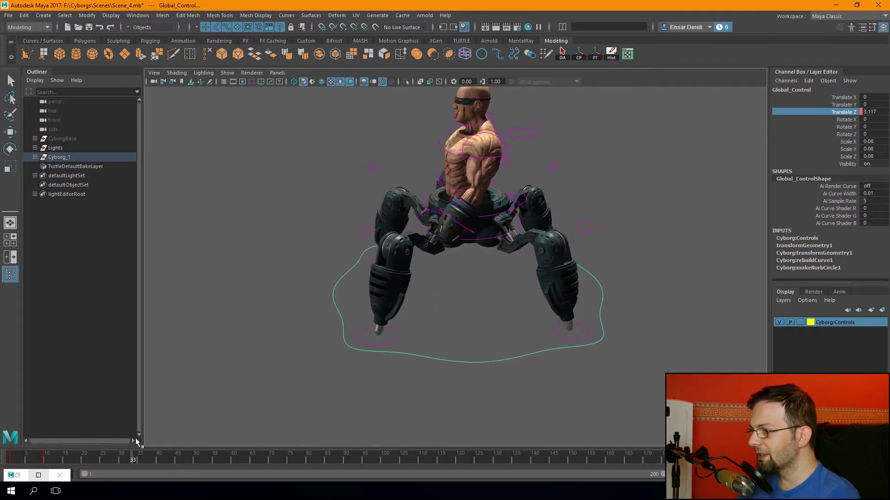
left_click_drag(19, 455, 11, 457)
Set Global_Control's Translate Z Post Infinity to Cycle with Offset so it keeps rising.
left_click(18, 475)
left_click_drag(519, 106, 494, 138)
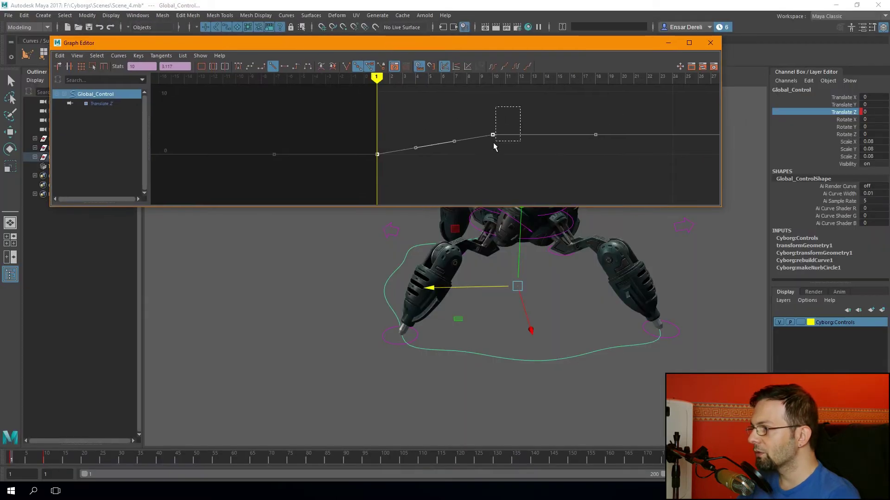
key("a")
left_click(526, 67)
key("a")
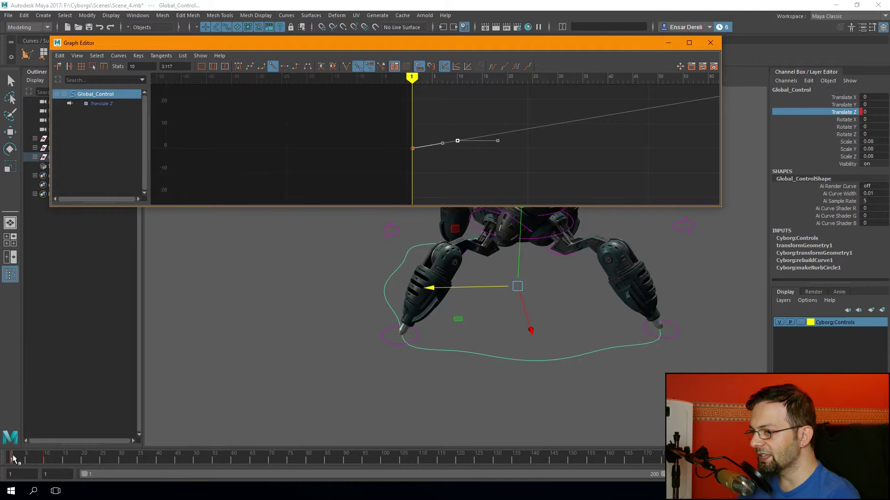
left_click(47, 461)
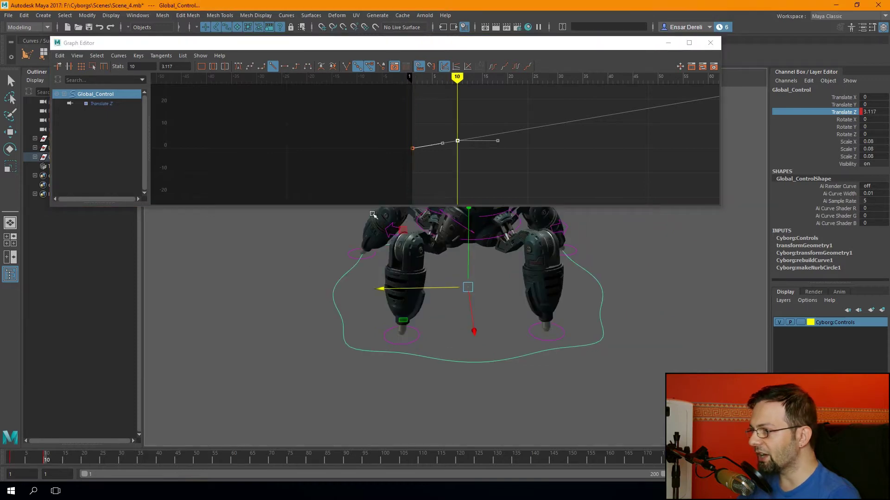
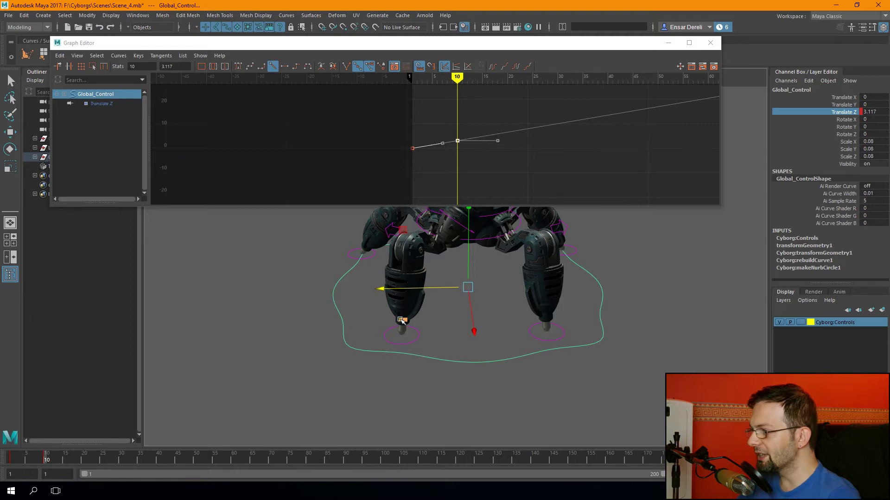
Minimize the Graph Editor, check Global_Control's Translate Z travel at frames 20–26, then select nurbsCircle3.
mouse_move(56, 460)
left_mouse_down()
mouse_move(11, 460)
mouse_move(173, 458)
left_mouse_up()
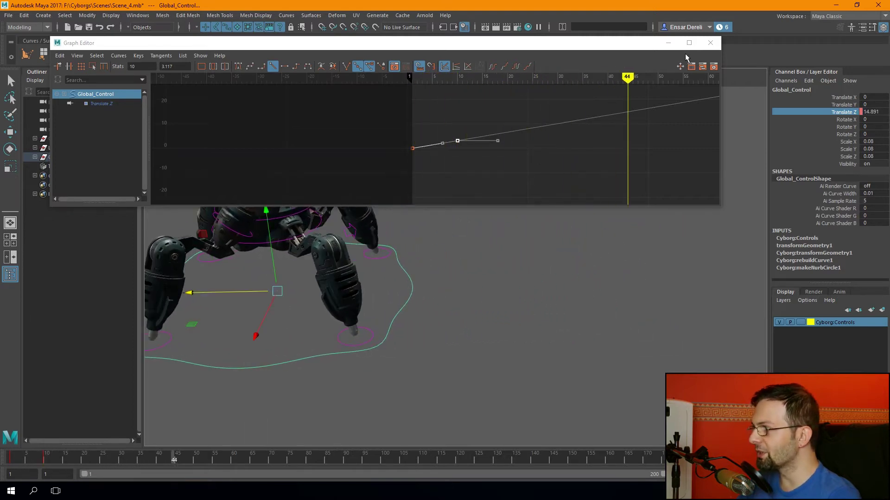
left_click(668, 43)
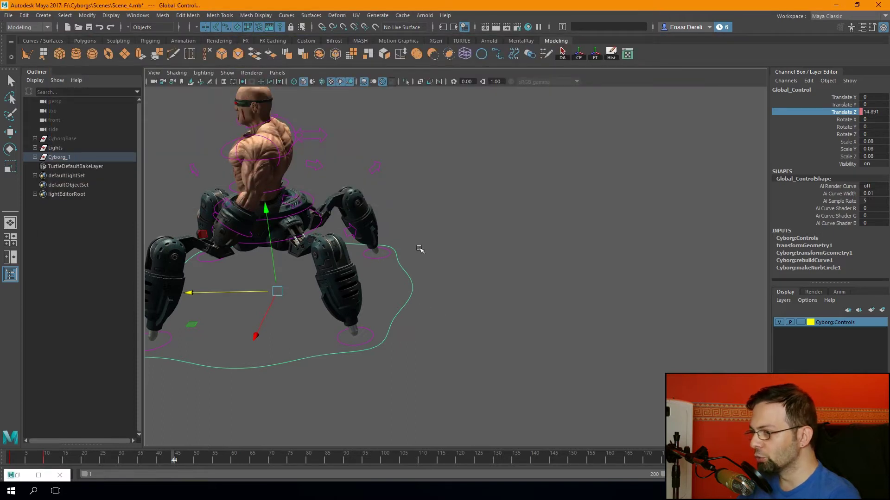
mouse_move(60, 460)
left_mouse_down()
mouse_move(11, 460)
mouse_move(47, 458)
left_mouse_up()
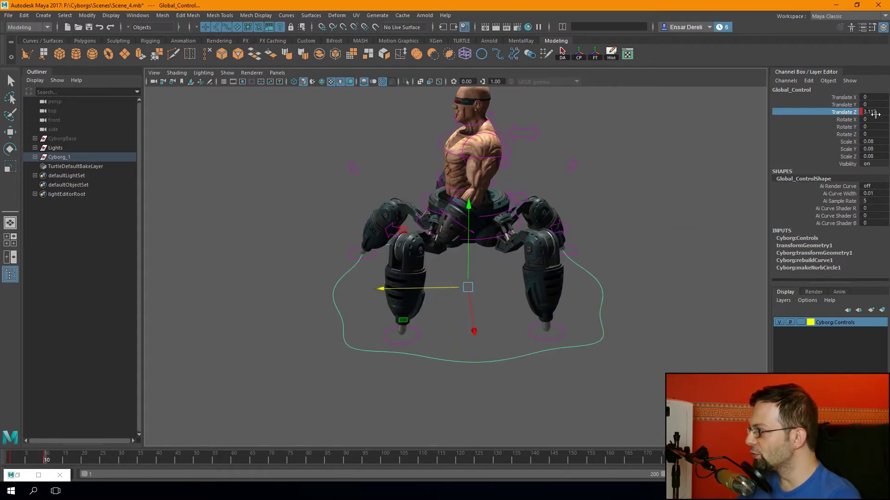
left_click_drag(52, 460, 83, 462)
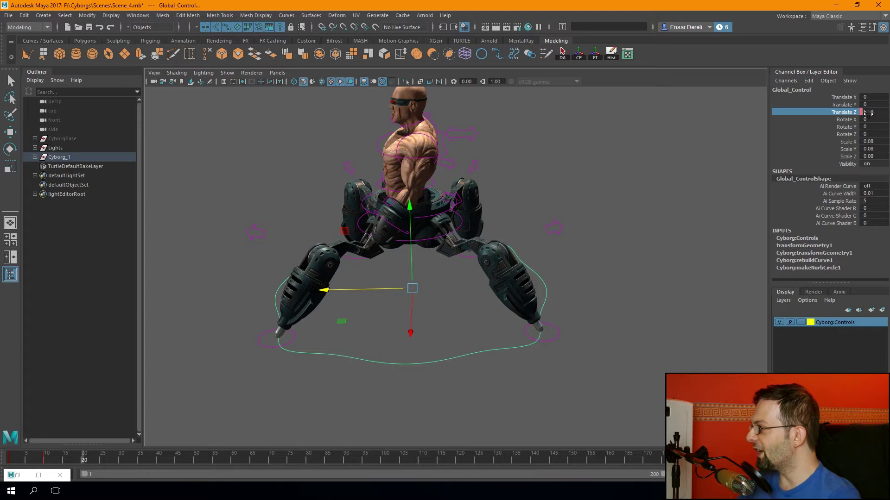
mouse_move(88, 461)
left_mouse_down()
mouse_move(324, 447)
mouse_move(10, 460)
left_mouse_up()
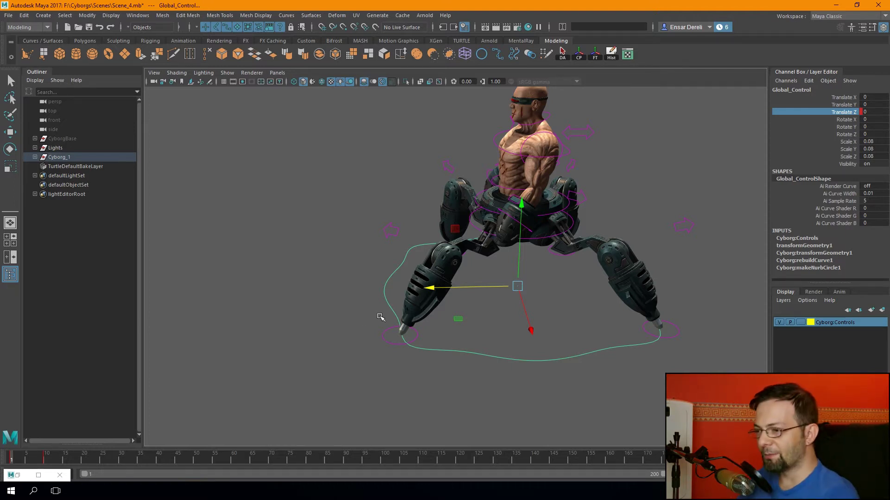
left_click_drag(378, 341, 369, 354)
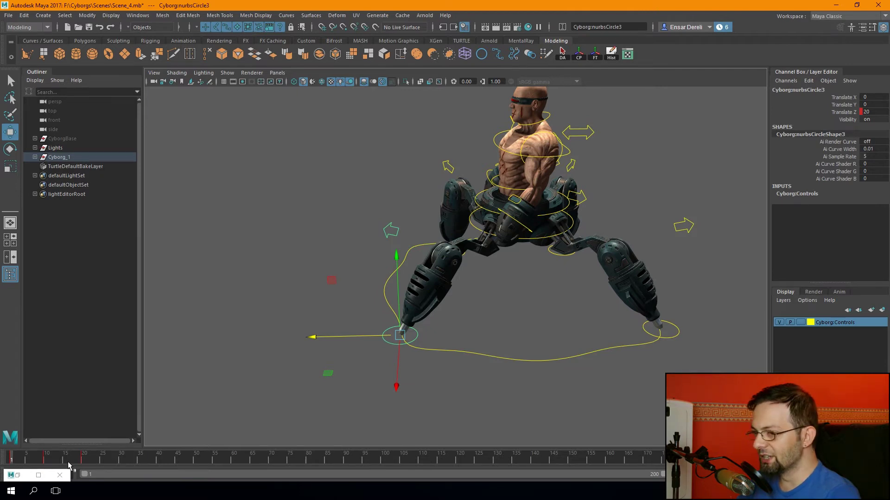
Compare the front foot at frames 20 and 1, then reselect Global_Control at frame 10.
left_click(85, 461)
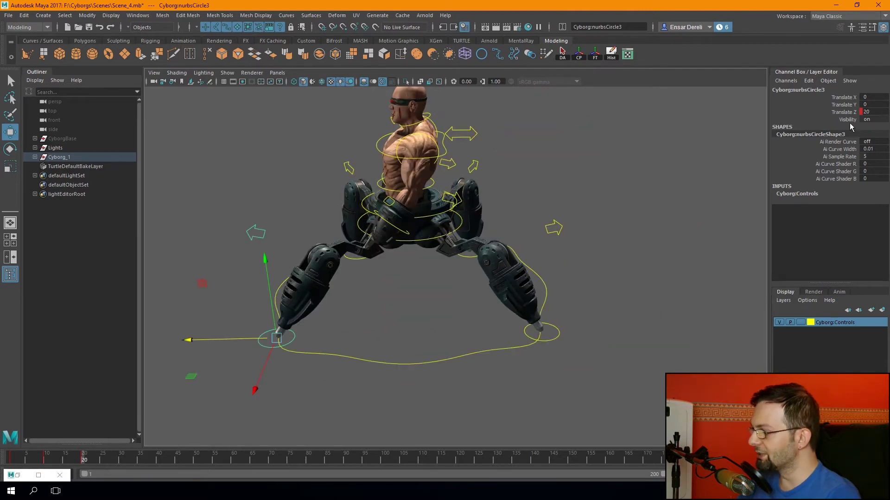
left_click_drag(85, 462, 10, 461)
scroll(260, 397, "up", 5)
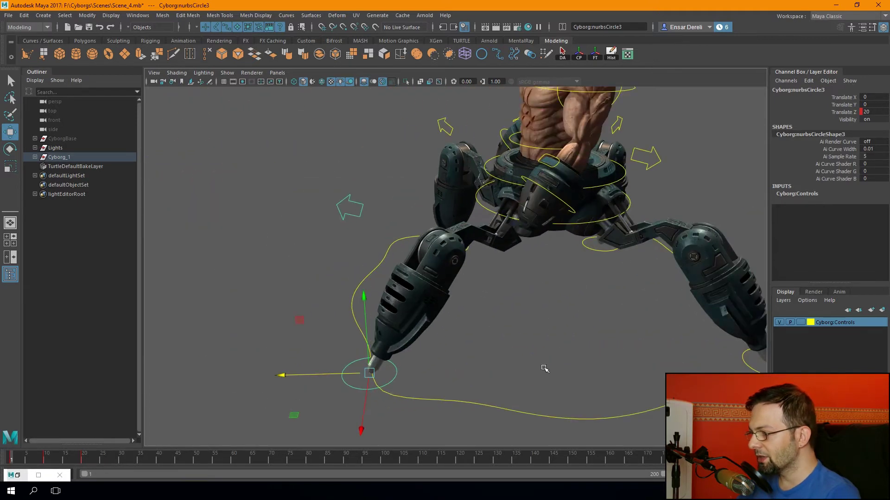
scroll(473, 312, "down", 3)
scroll(167, 375, "down", 2)
scroll(395, 319, "up", 4)
scroll(395, 319, "up", 2)
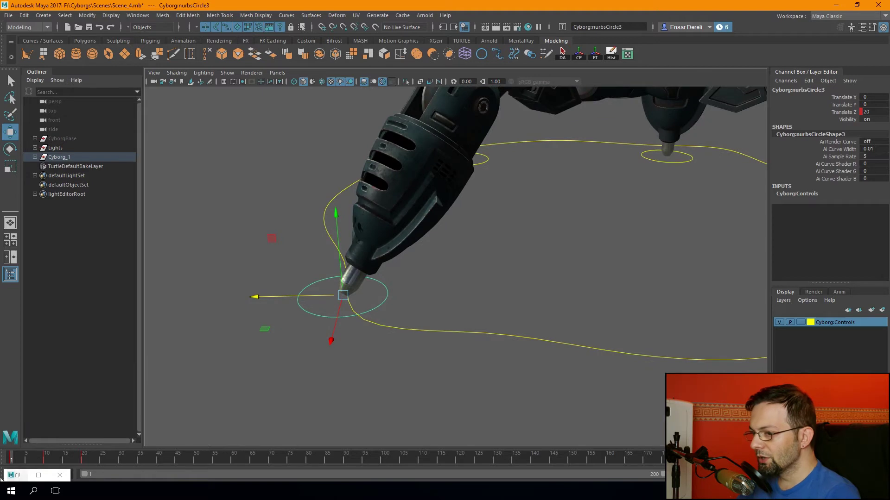
key("Up")
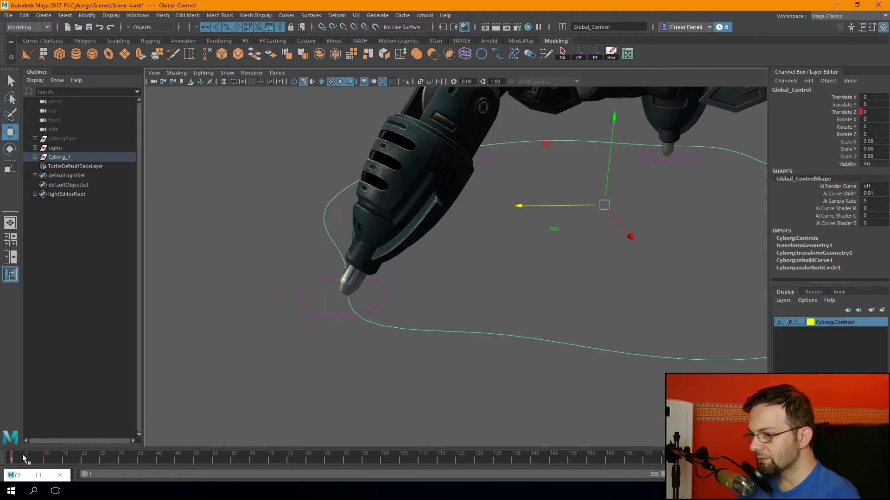
key("period")
Show the ground grid and set Global_Control's Translate Z to 3.2 at frame 10.
left_click_drag(504, 380, 255, 383, "alt")
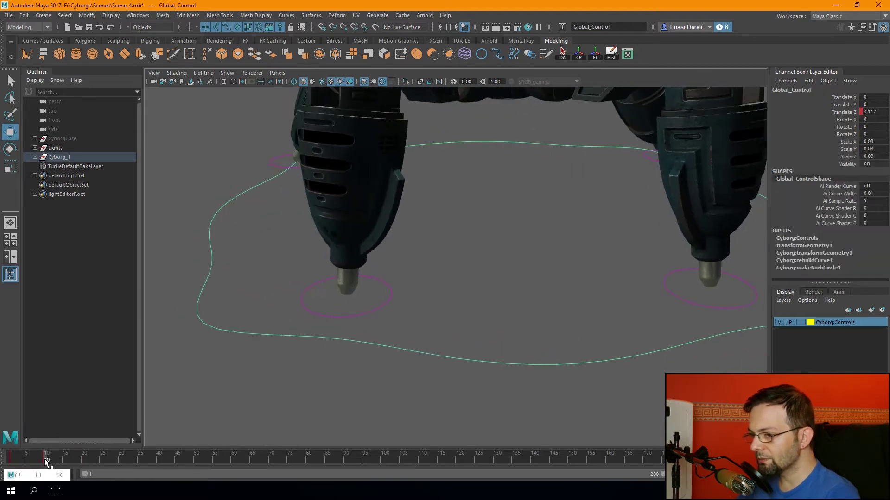
left_click(261, 82)
left_click_drag(278, 233, 356, 224, "alt")
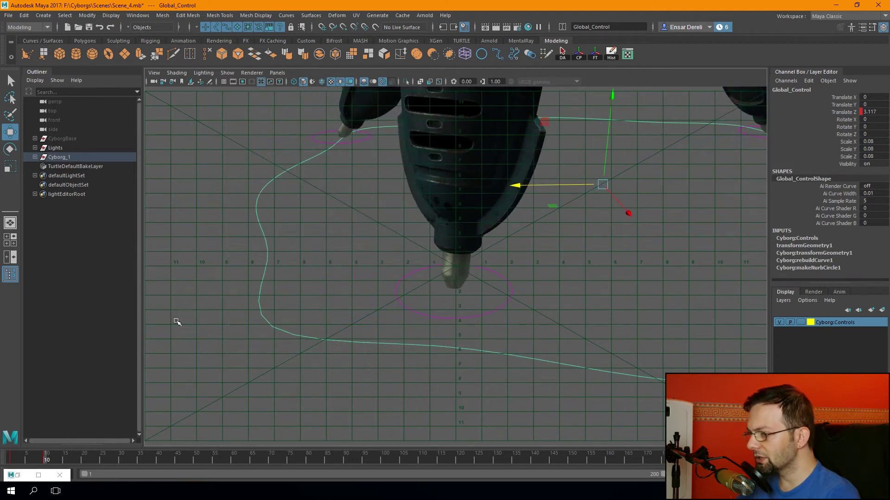
mouse_move(57, 463)
left_mouse_down()
mouse_move(9, 462)
mouse_move(47, 463)
left_mouse_up()
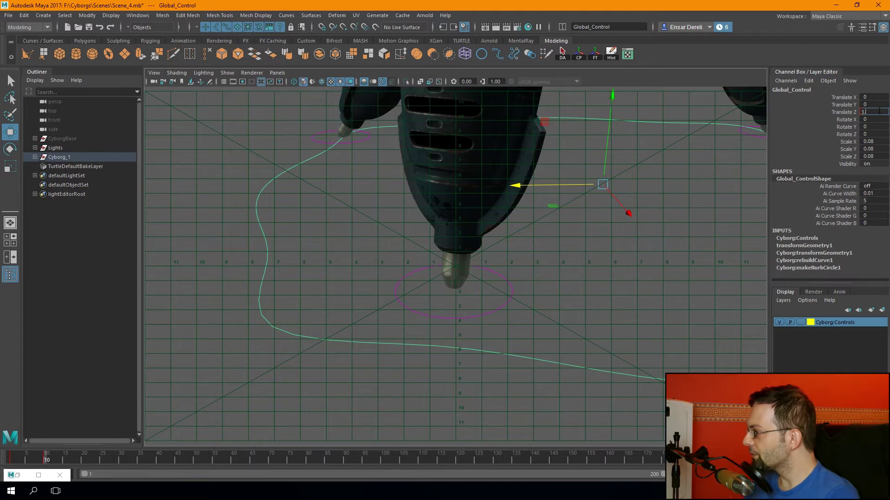
type("2")
key("Return")
Check the adjusted forward motion, hide the grid, and clear the selection.
mouse_move(45, 464)
left_mouse_down()
mouse_move(20, 464)
mouse_move(84, 459)
mouse_move(50, 462)
left_mouse_up()
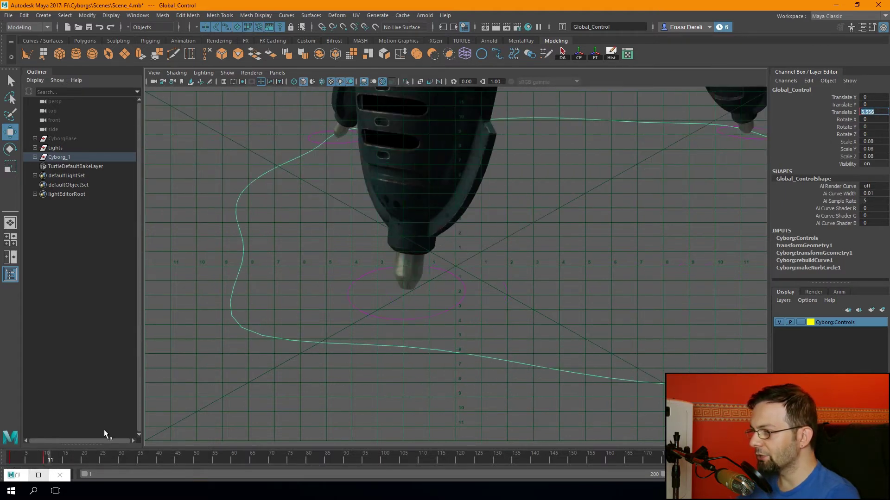
left_click(260, 82)
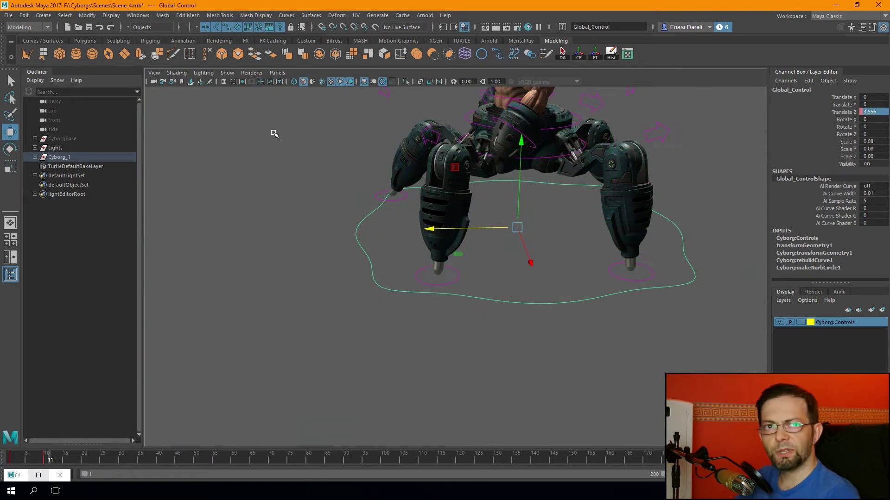
left_click(251, 232)
mouse_move(258, 258)
left_mouse_down("alt")
mouse_move(298, 255)
mouse_move(236, 323)
left_mouse_up("alt")
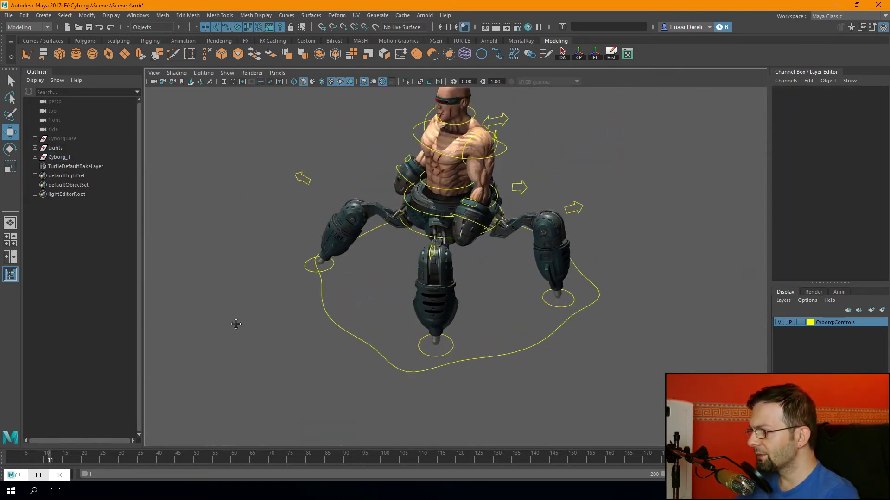
Review the front-right foot's stride from frame 1 to 23 from a new angle.
mouse_move(33, 458)
left_mouse_down()
mouse_move(101, 458)
mouse_move(11, 459)
left_mouse_up()
mouse_move(352, 301)
left_mouse_down("alt")
mouse_move(381, 360)
mouse_move(550, 360)
mouse_move(482, 340)
mouse_move(617, 343)
left_mouse_up("alt")
left_click_drag(10, 460, 47, 460)
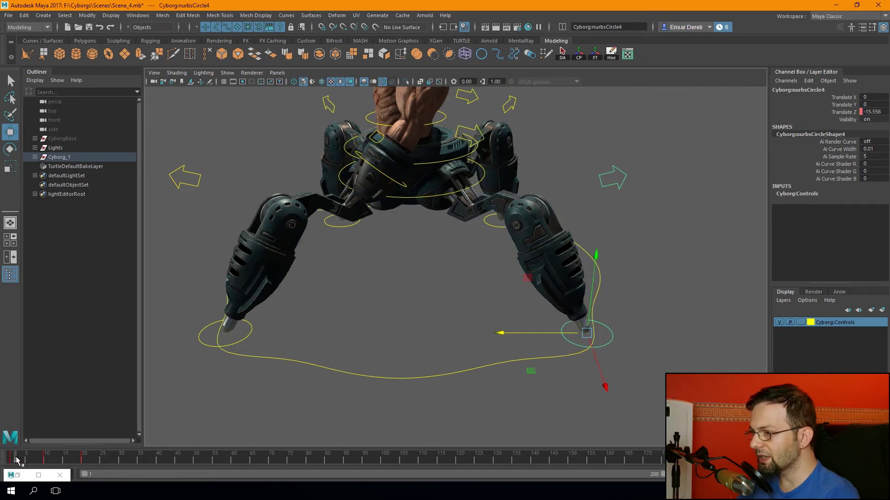
left_click_drag(300, 333, 353, 343, "alt")
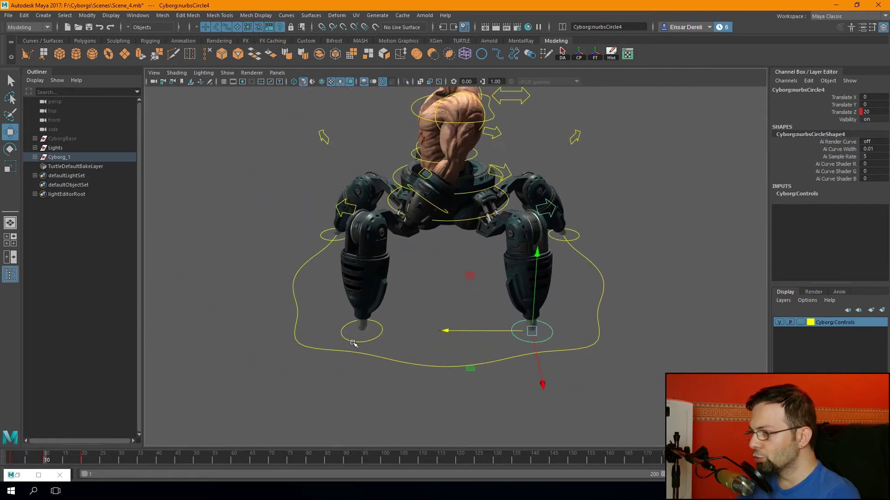
mouse_move(51, 462)
left_mouse_down()
mouse_move(7, 461)
mouse_move(85, 461)
mouse_move(10, 461)
left_mouse_up()
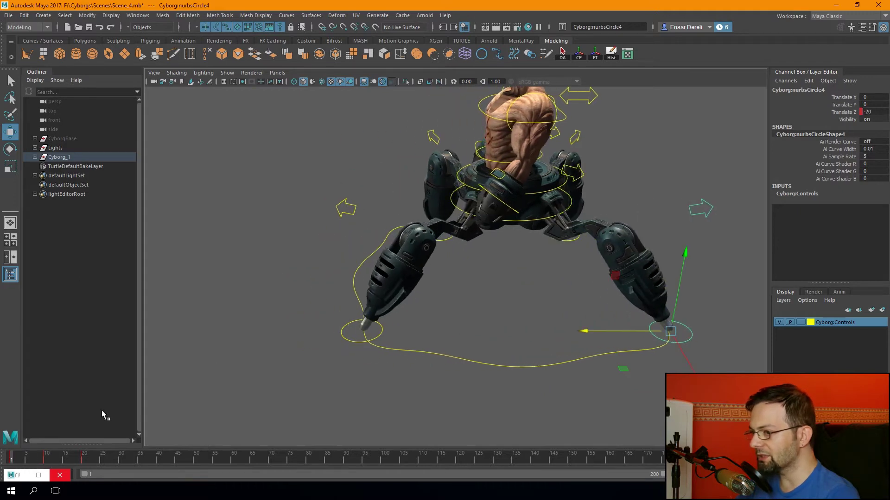
Key nurbsCircle4's Translate Y at frames 1, 10 and 20.
left_click(843, 106)
left_click_drag(26, 459, 10, 459)
right_click(822, 106)
left_click(829, 125)
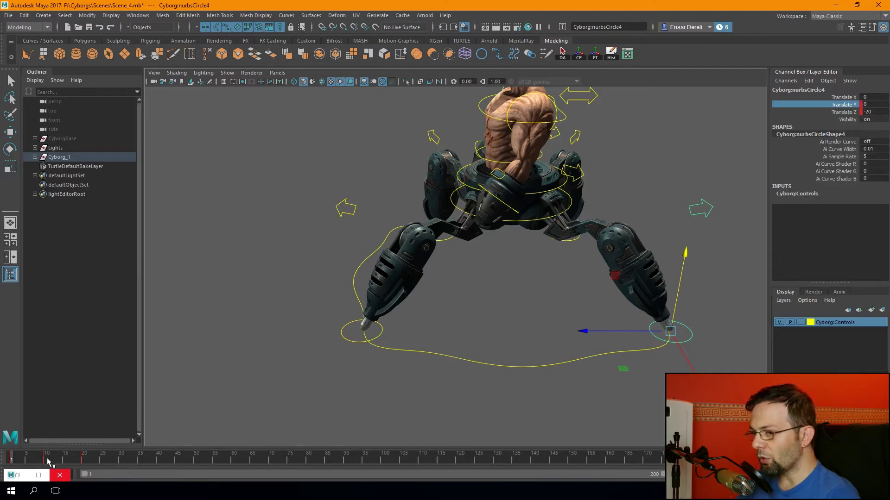
double_click(48, 460)
mouse_move(48, 460)
left_mouse_down()
mouse_move(57, 461)
mouse_move(46, 460)
left_mouse_up()
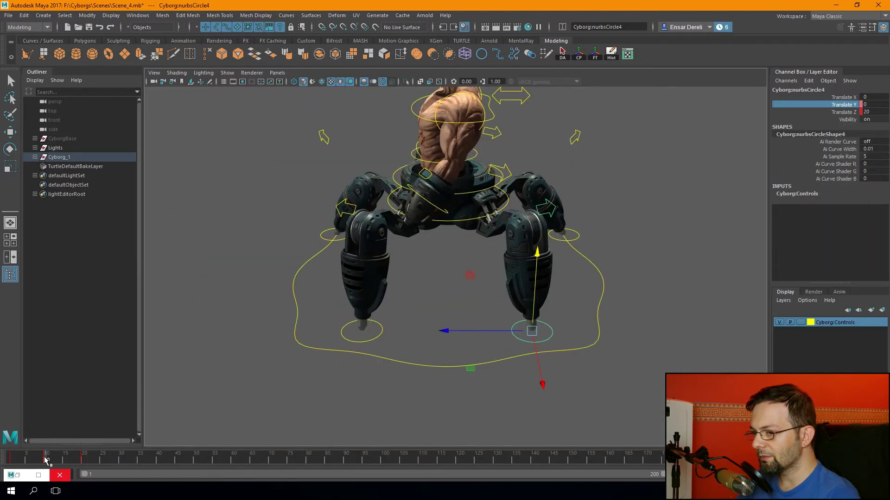
right_click(840, 108)
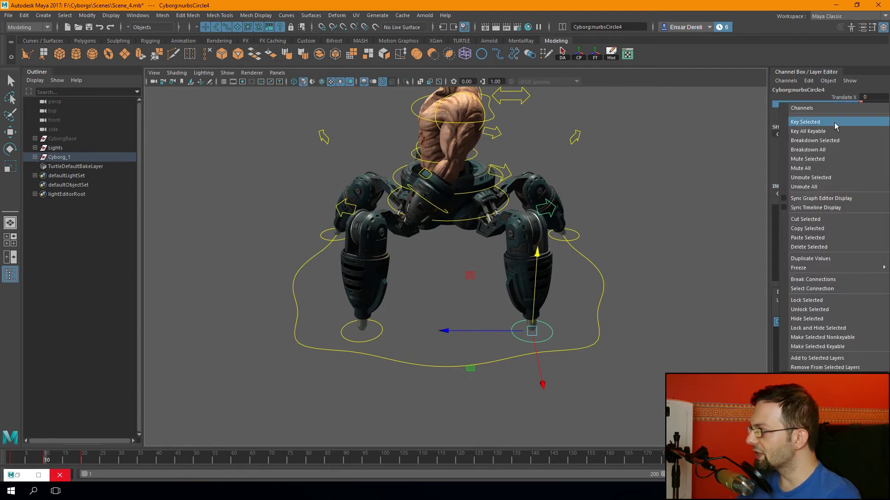
left_click(837, 121)
left_click(84, 462)
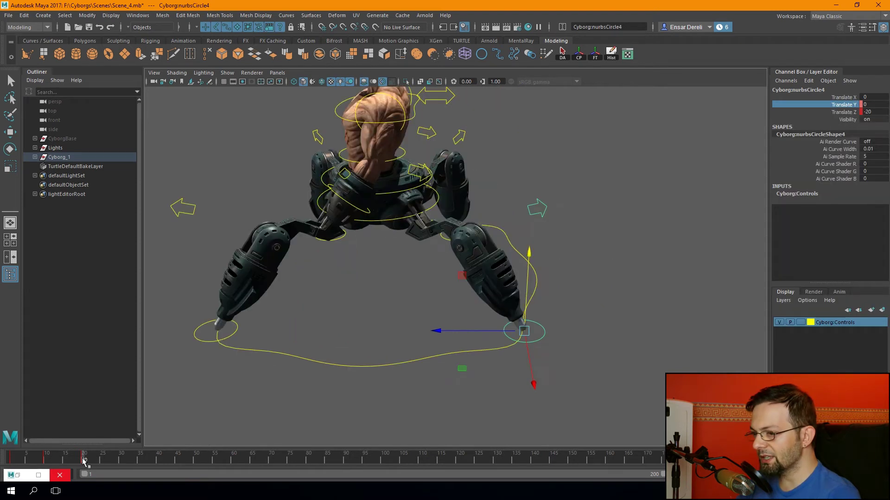
right_click(846, 107)
left_click(844, 123)
Raise the foot's Translate Y to 15 at frame 5 and reopen the Graph Editor.
left_click_drag(38, 462, 26, 462)
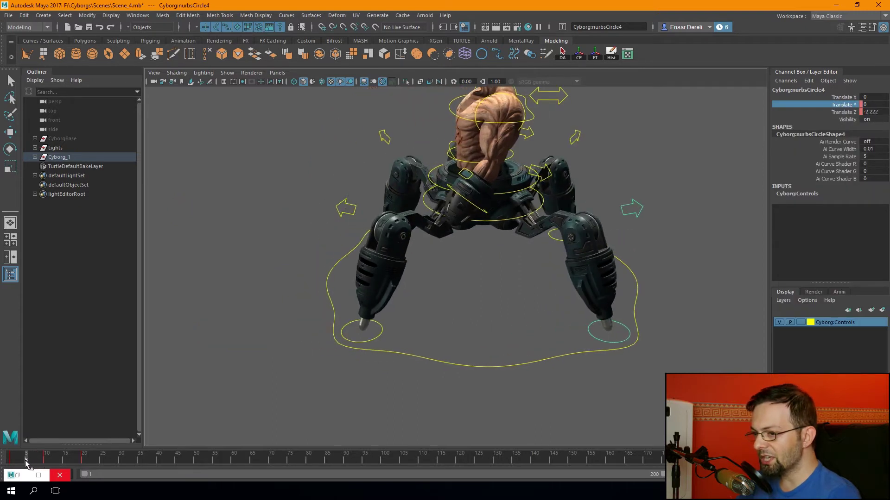
left_click(868, 104)
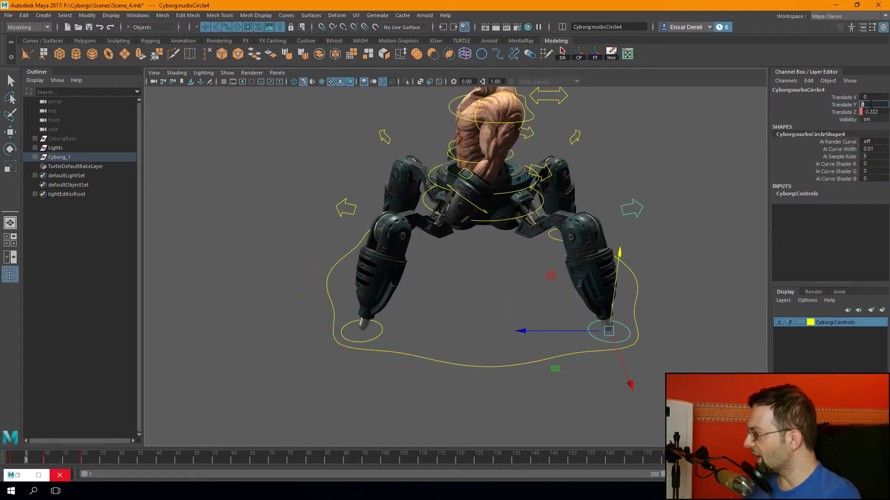
type("10")
key("Return")
mouse_move(393, 316)
left_mouse_down("alt")
mouse_move(391, 303)
mouse_move(512, 302)
mouse_move(435, 351)
left_mouse_up("alt")
mouse_move(25, 459)
left_mouse_down()
mouse_move(48, 459)
mouse_move(26, 461)
left_mouse_up()
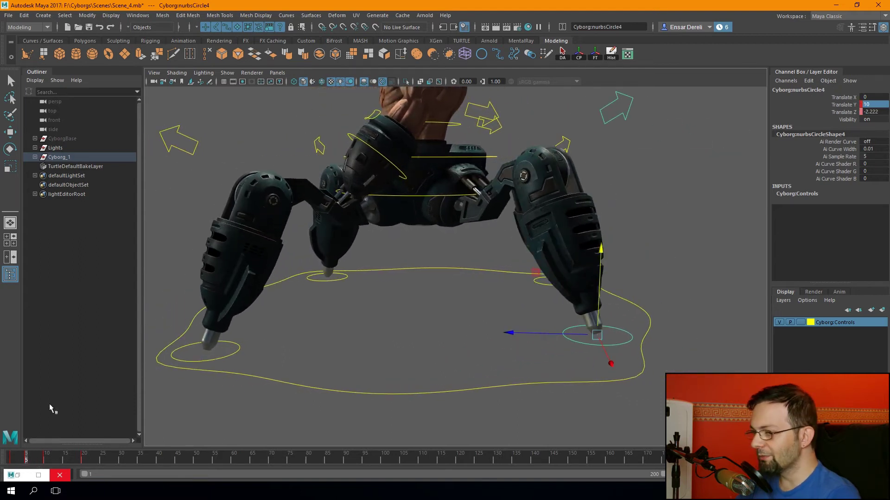
mouse_move(25, 459)
left_mouse_down()
mouse_move(17, 459)
mouse_move(47, 459)
mouse_move(2, 461)
mouse_move(26, 464)
left_mouse_up()
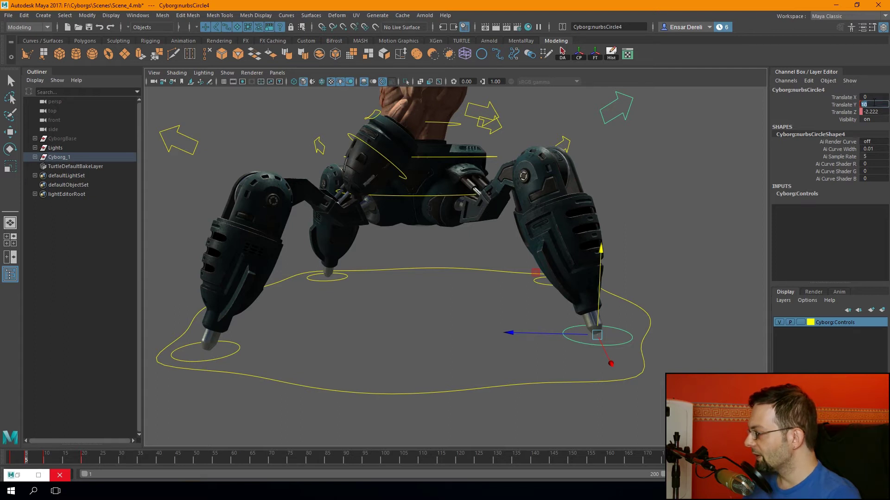
type("15")
key("Return")
mouse_move(0, 459)
left_mouse_down()
mouse_move(41, 459)
mouse_move(22, 460)
left_mouse_up()
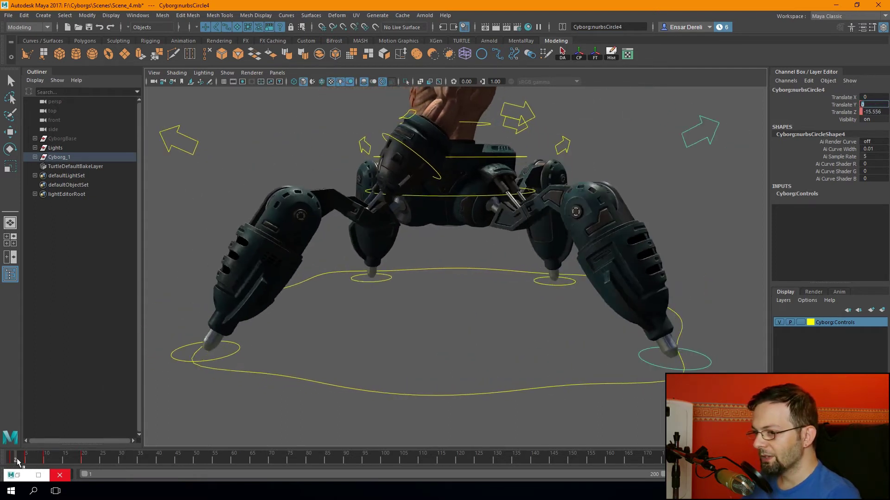
left_click(35, 479)
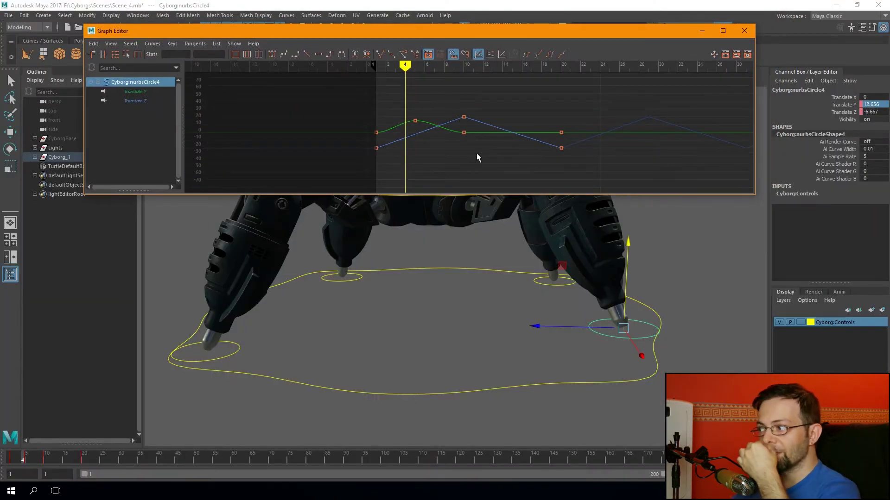
Isolate and frame the foot's Translate Y curve and make its frame-1 key linear.
left_click_drag(504, 334, 555, 367, "alt")
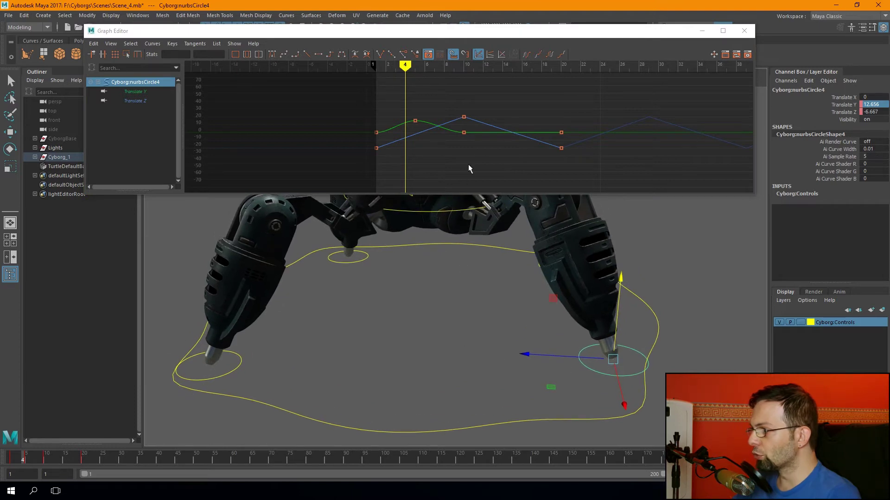
left_click(848, 105)
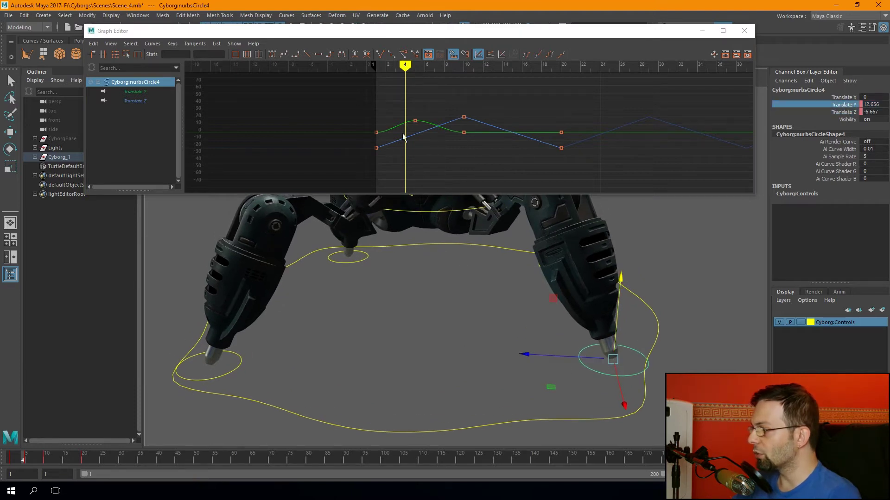
left_click(139, 92)
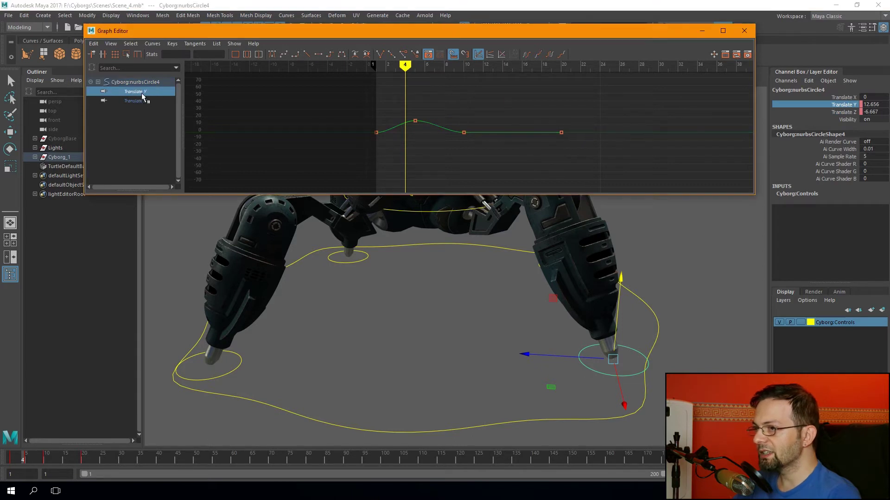
key("f")
scroll(322, 151, "down", 2)
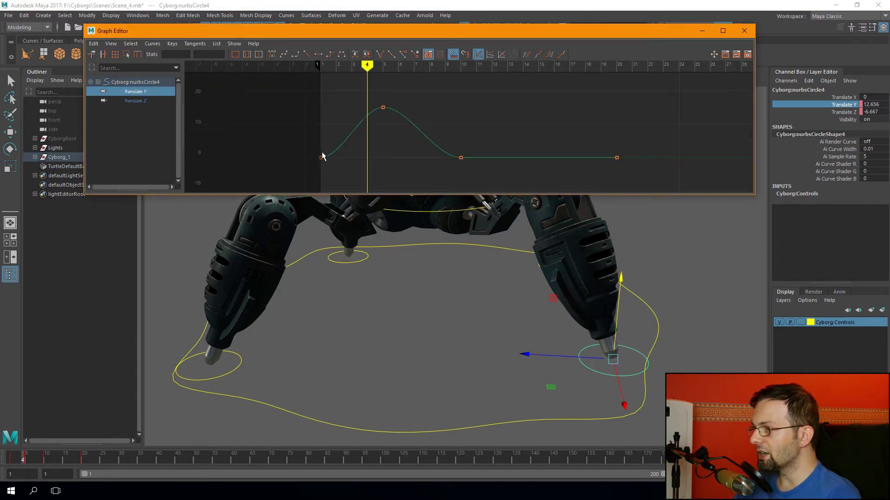
middle_click_drag(301, 133, 353, 117, "alt")
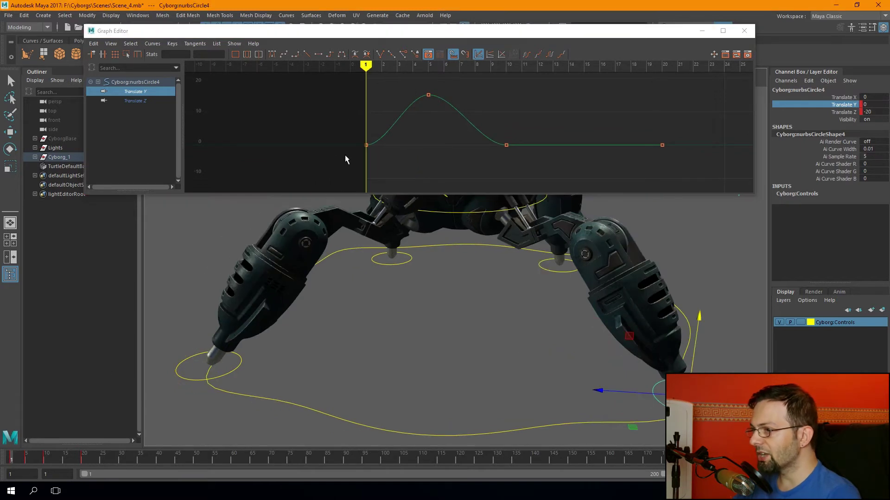
left_click_drag(348, 124, 388, 159)
left_click(306, 54)
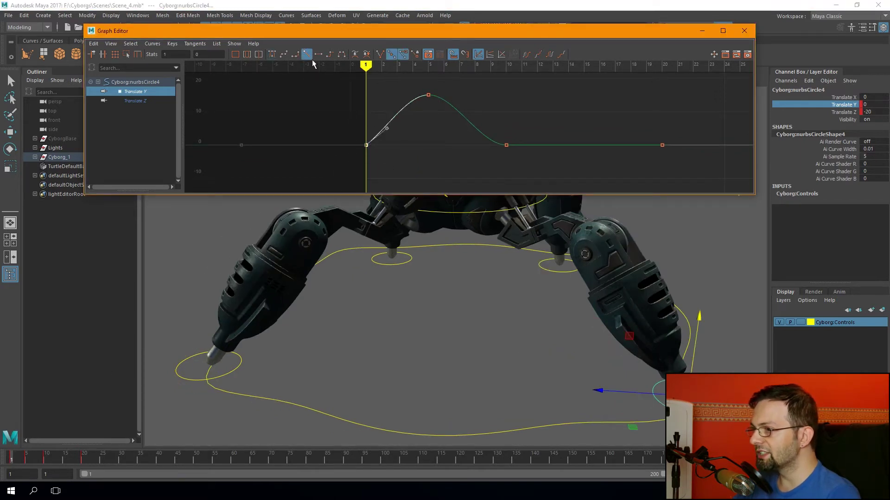
Preview the lift through frame 10 and make the frame-10 key linear as well.
left_click_drag(11, 462, 25, 465)
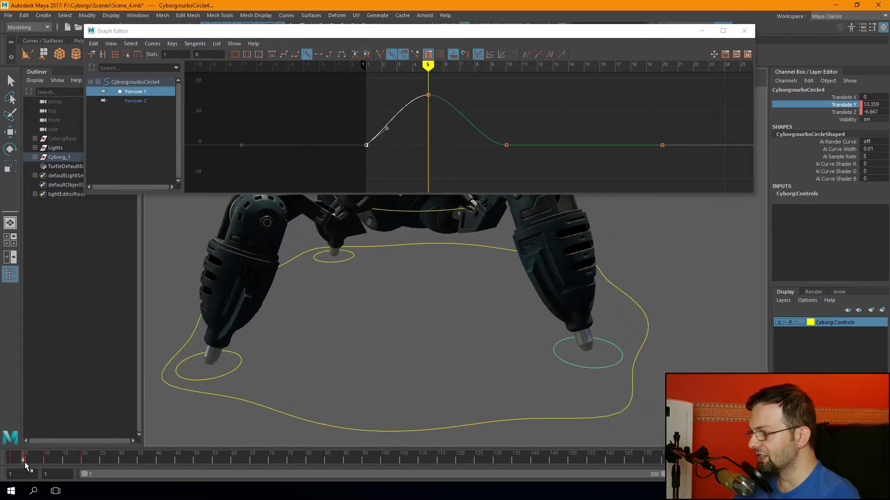
key("w")
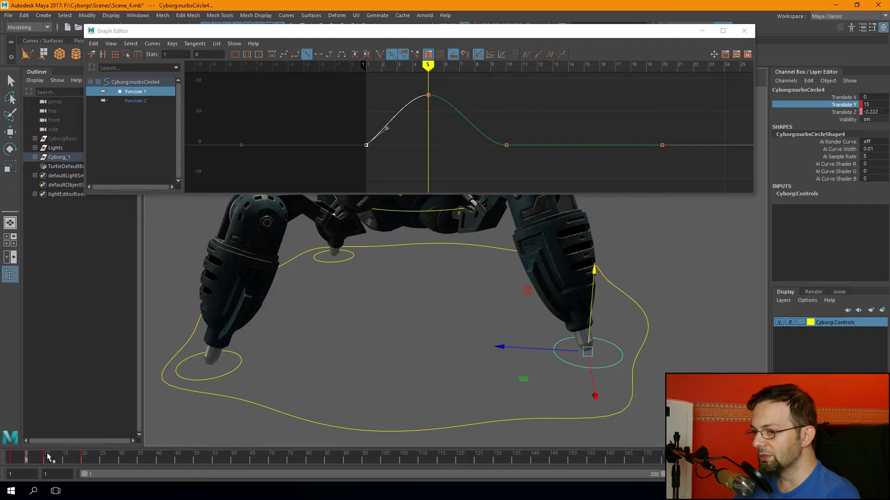
mouse_move(27, 459)
left_mouse_down()
mouse_move(37, 461)
mouse_move(11, 461)
mouse_move(40, 462)
left_mouse_up()
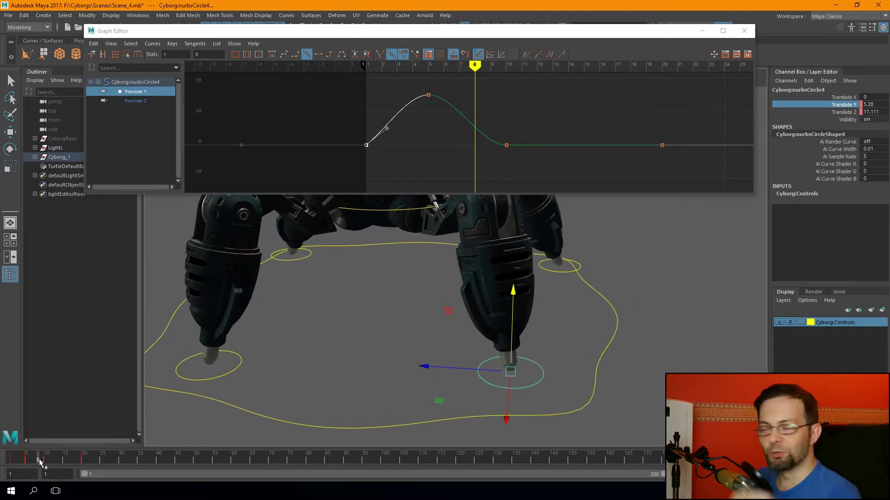
mouse_move(38, 462)
left_mouse_down()
mouse_move(30, 462)
mouse_move(47, 462)
left_mouse_up()
left_click_drag(440, 142, 541, 159)
left_click(307, 54)
Select the keys after the lift, play back the walk, and minimize the Graph Editor.
mouse_move(37, 459)
left_mouse_down()
mouse_move(14, 460)
mouse_move(51, 460)
mouse_move(12, 460)
mouse_move(54, 460)
mouse_move(2, 453)
mouse_move(93, 459)
mouse_move(2, 450)
mouse_move(55, 456)
mouse_move(10, 459)
left_mouse_up()
scroll(338, 151, "down", 3)
scroll(338, 151, "down", 2)
left_click_drag(521, 108, 570, 161)
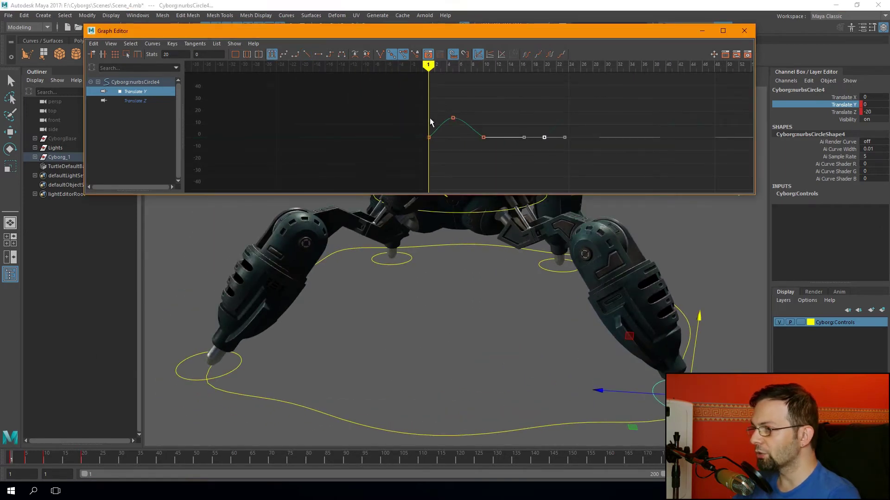
scroll(473, 125, "down", 3)
key("alt+v")
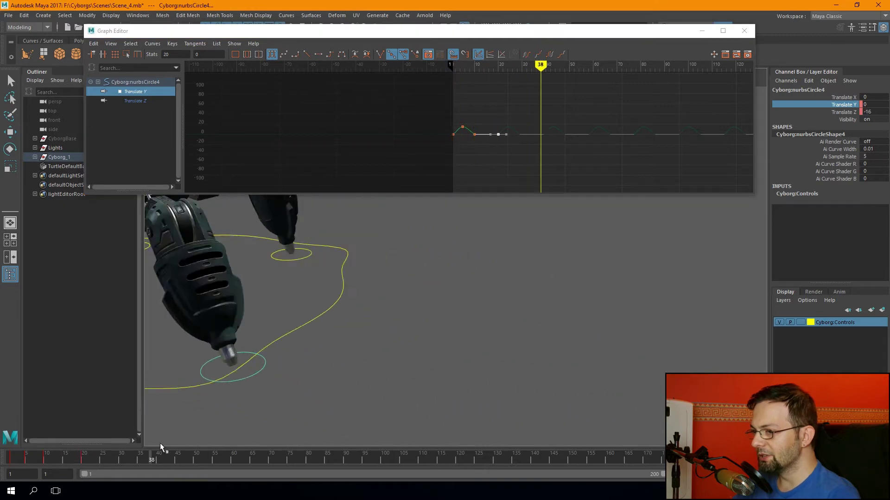
left_click(702, 30)
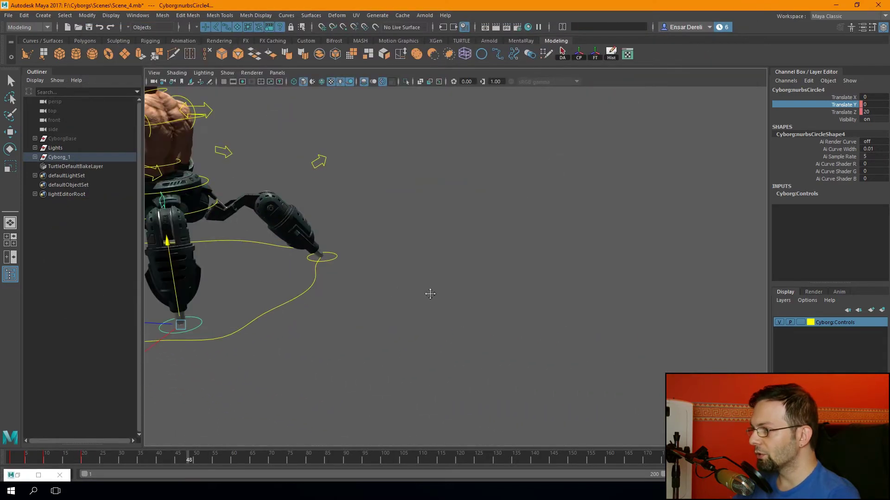
Orbit and scrub frames 1–54 to frame the cyborg's legs.
middle_click_drag(538, 311, 598, 308, "alt")
mouse_move(51, 459)
left_mouse_down()
mouse_move(201, 457)
mouse_move(159, 458)
left_mouse_up()
scroll(473, 268, "up", 5)
left_click_drag(472, 268, 380, 259, "alt")
scroll(380, 260, "up", 5)
scroll(380, 260, "down", 5)
mouse_move(158, 459)
left_mouse_down()
mouse_move(197, 456)
mouse_move(11, 456)
left_mouse_up()
left_click_drag(394, 293, 315, 337, "alt")
Select nurbsCircle3 and key its Translate Y at frames 1 and 10.
left_click(300, 328)
left_click_drag(63, 463, 10, 460)
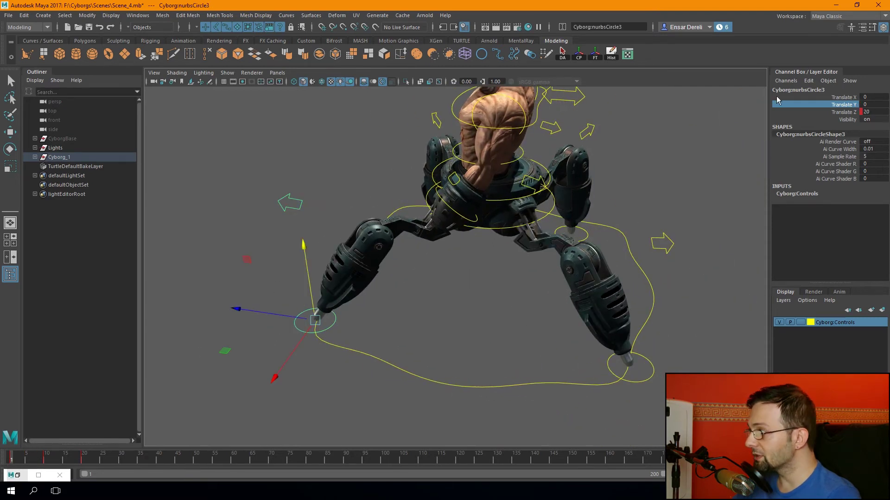
right_click_drag(836, 109, 836, 125)
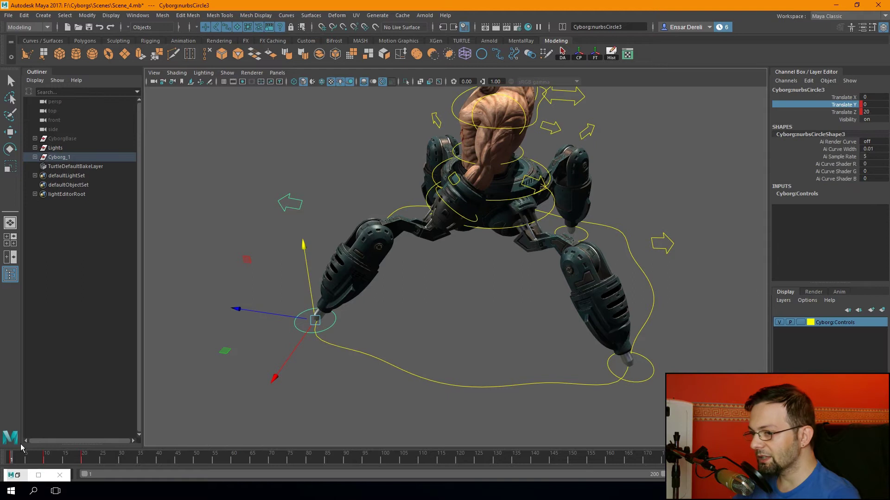
left_click_drag(20, 456, 46, 457)
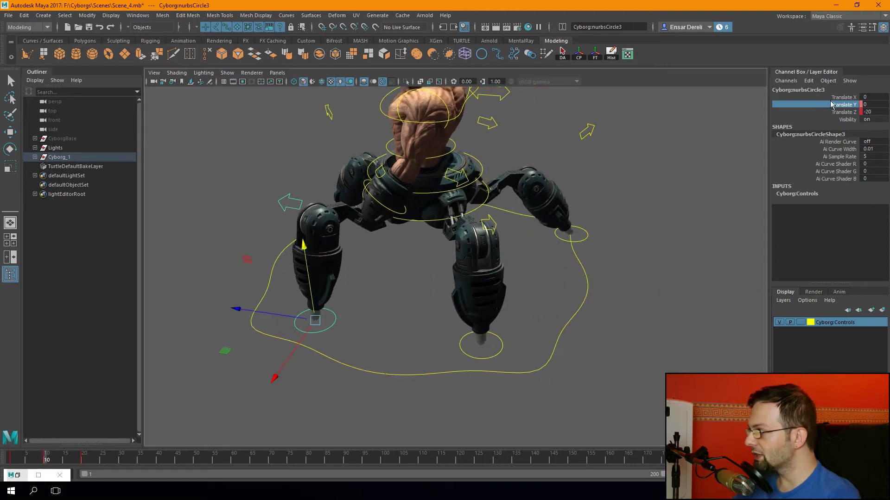
right_click_drag(832, 104, 834, 116)
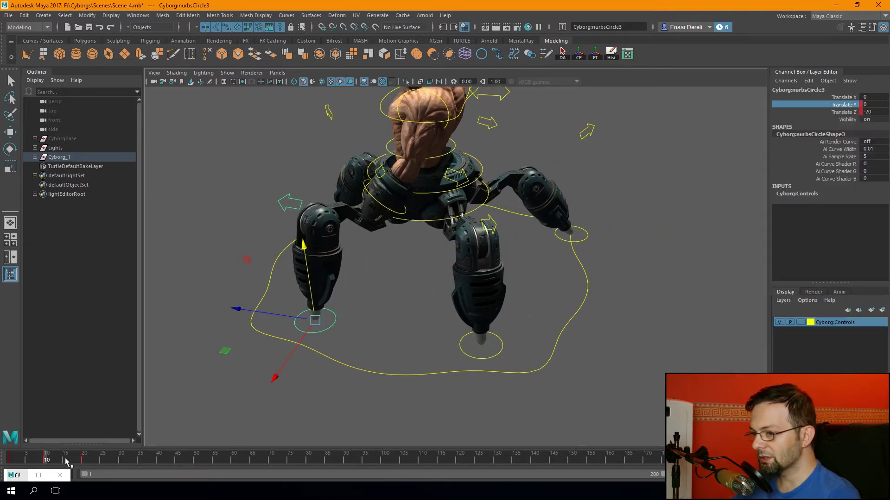
Set Translate Y to 15 at frame 15, go to frame 20, and isolate the curve in the Graph Editor.
left_click(66, 461)
left_click(870, 104)
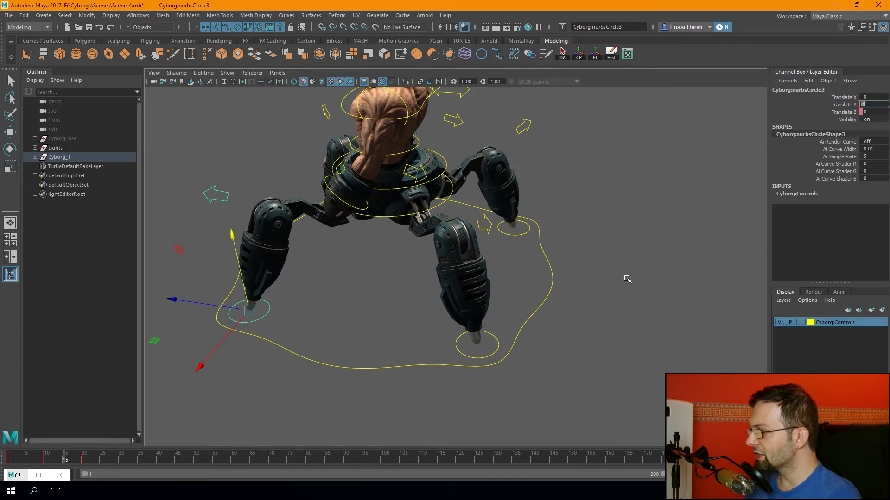
type("15")
key("Return")
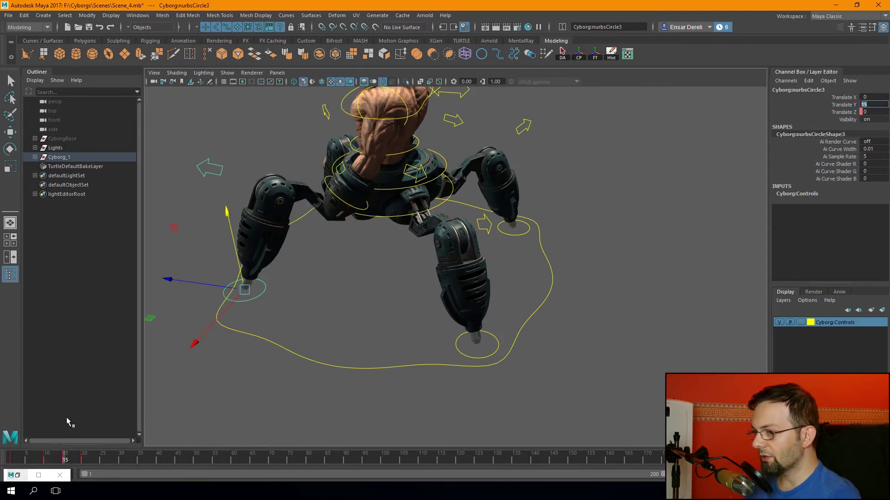
left_click_drag(65, 461, 83, 465)
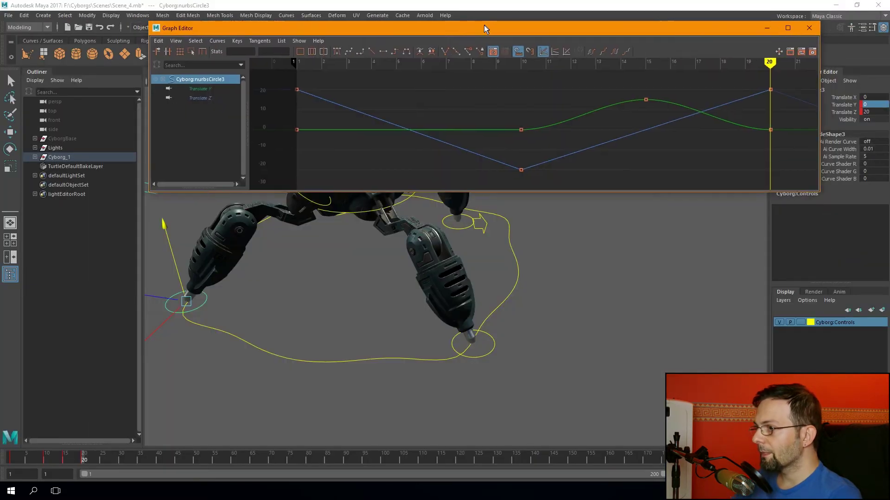
left_click_drag(484, 28, 482, 30)
left_click(204, 90)
Give the frame 10 and 20 keys on Translate Y linear tangents and preview the step.
key("f")
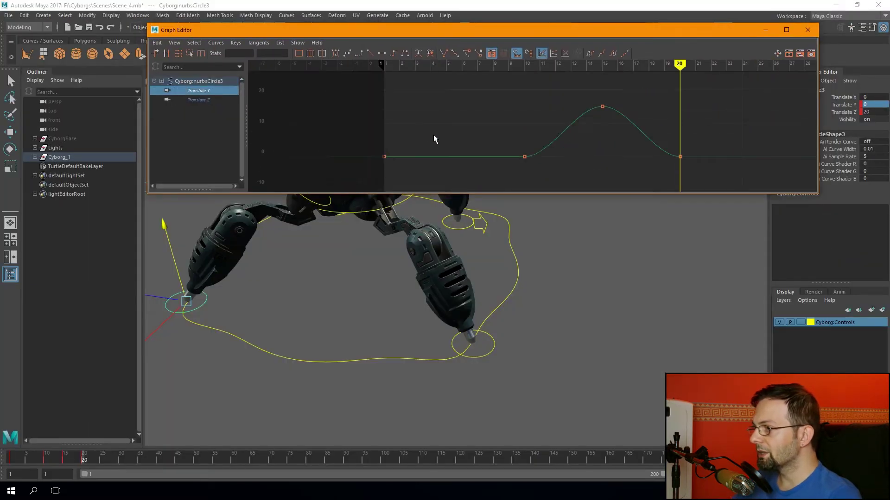
left_click_drag(731, 183, 732, 183)
key("w")
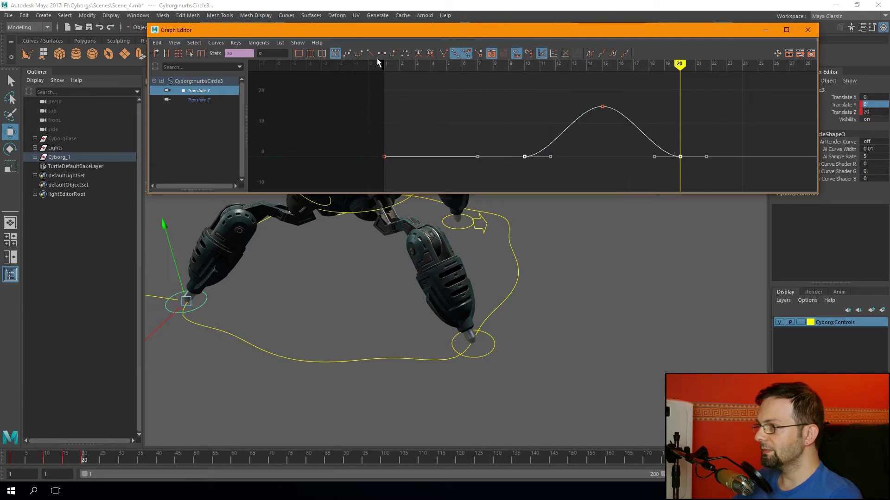
left_click(369, 55)
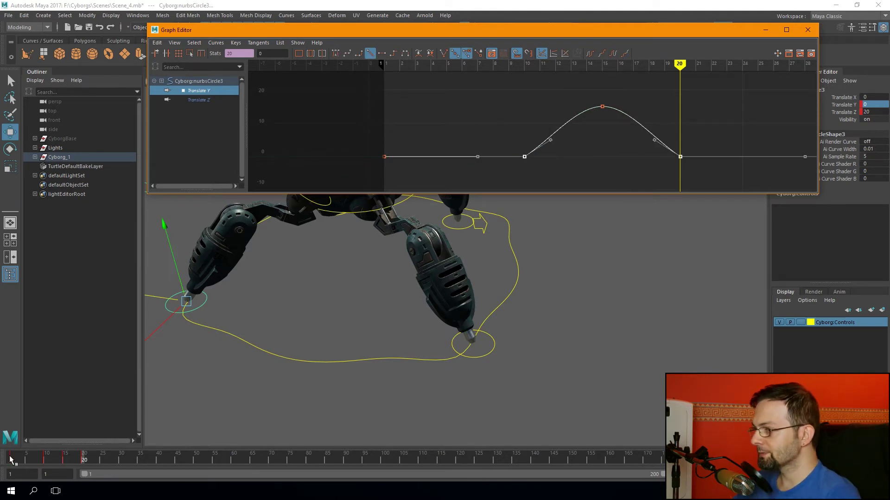
scroll(608, 159, "down", 2)
scroll(597, 140, "down", 2)
middle_click_drag(584, 144, 519, 146, "alt")
mouse_move(81, 460)
left_mouse_down()
mouse_move(9, 464)
mouse_move(82, 465)
left_mouse_up()
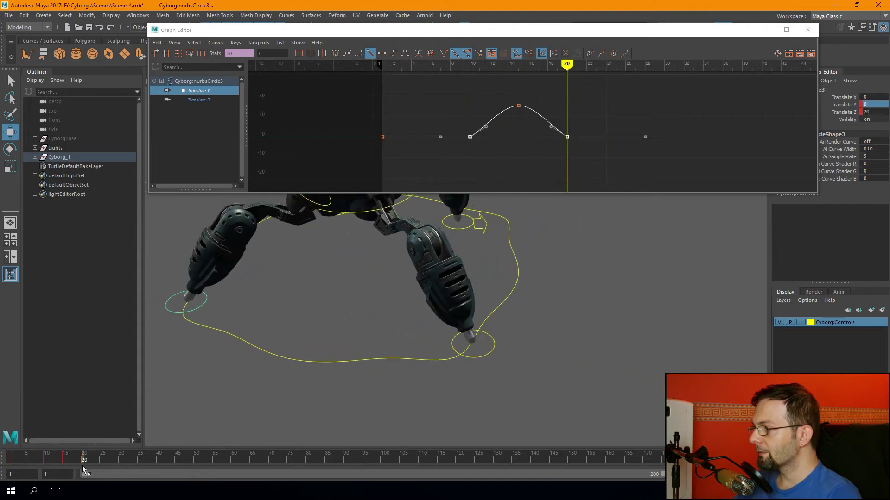
Select the frame-20 key, minimize the Graph Editor, recentre the view, and select nurbsCircle5.
left_click(543, 137)
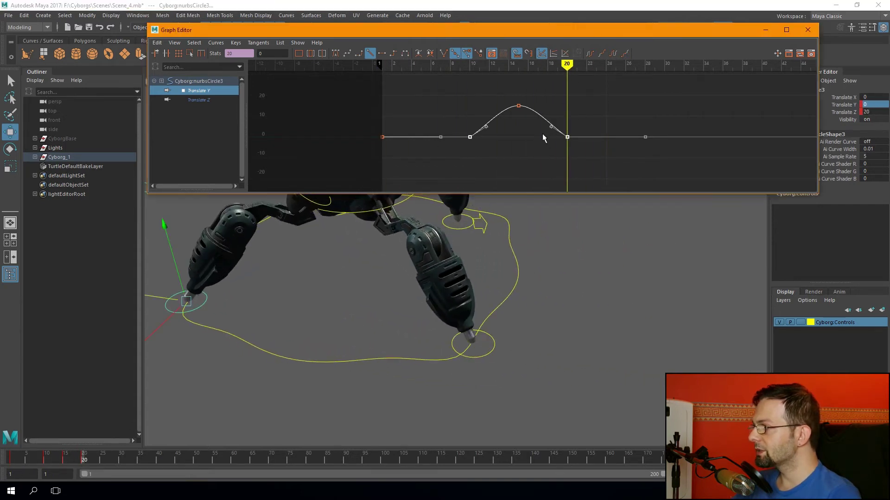
left_click_drag(586, 157, 586, 158)
scroll(584, 124, "down", 5)
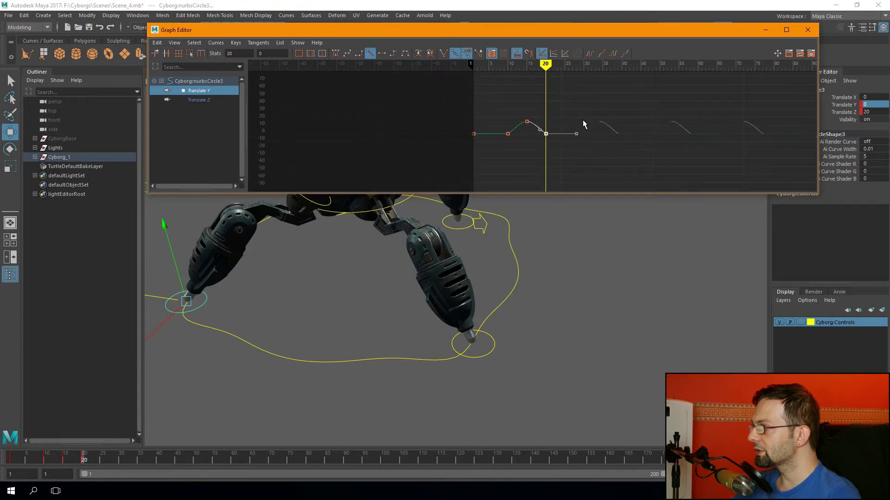
left_click(764, 31)
mouse_move(628, 96)
left_mouse_down("alt")
mouse_move(497, 269)
mouse_move(333, 274)
mouse_move(370, 337)
left_mouse_up("alt")
mouse_move(370, 337)
middle_mouse_down("alt")
mouse_move(276, 324)
mouse_move(281, 315)
middle_mouse_up("alt")
left_click(404, 311)
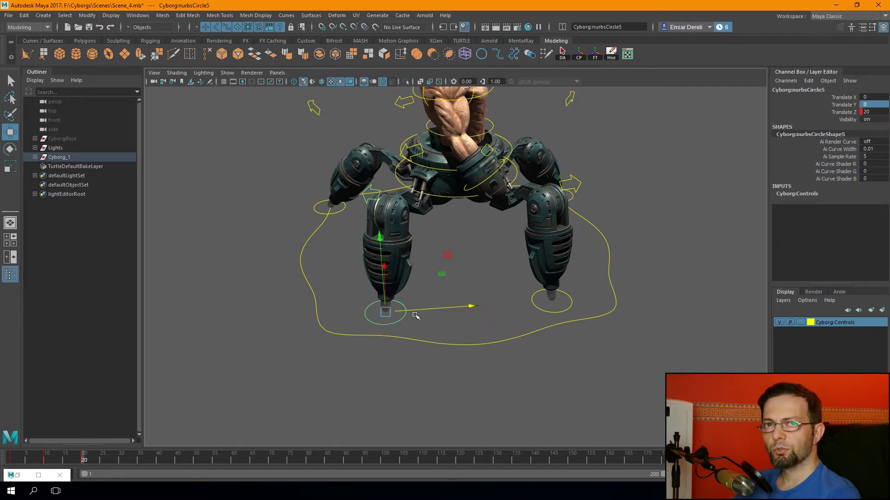
Key nurbsCircle5's Translate Y at frames 1 and 10.
left_click_drag(51, 459, 10, 459)
right_click(829, 106)
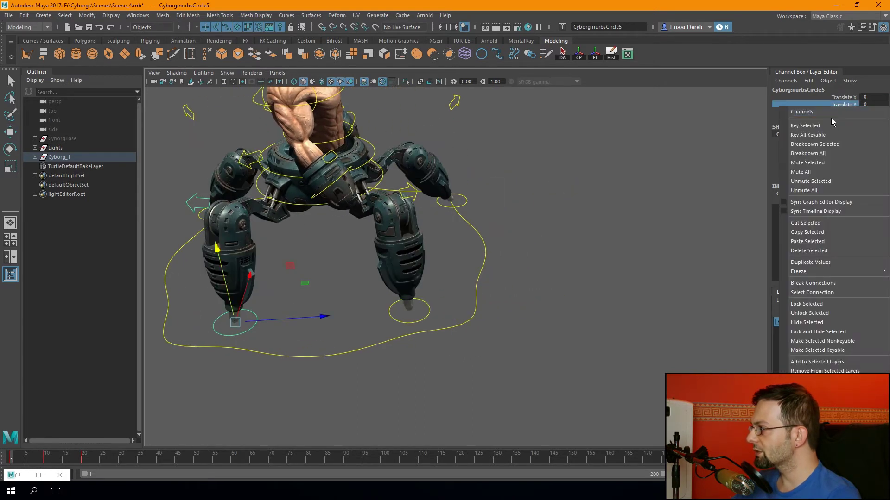
left_click(831, 125)
left_click(47, 459)
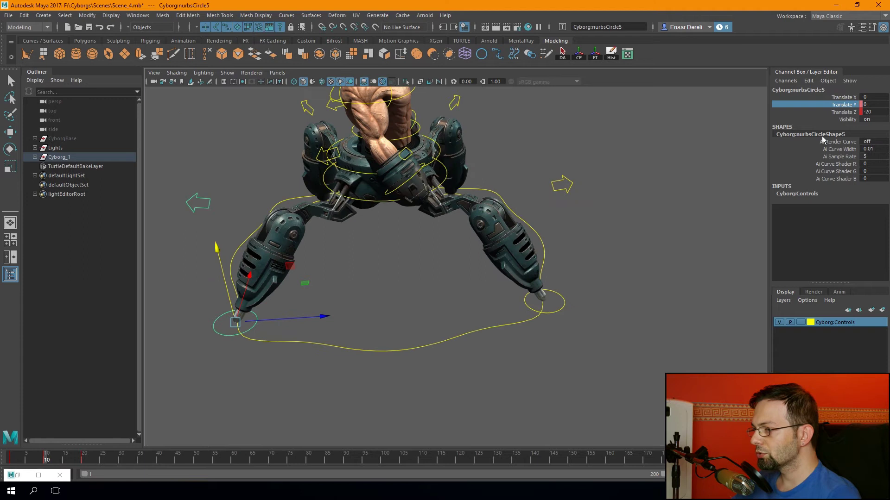
right_click(822, 105)
left_click(830, 122)
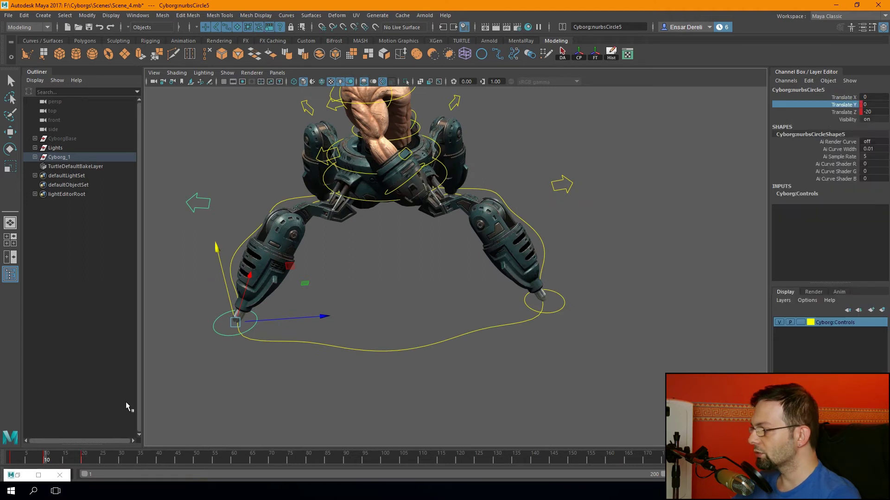
Lift the foot to Translate Y 15 at frame 15 and set it back to 0 at frame 20.
left_click(64, 460)
left_click(863, 104)
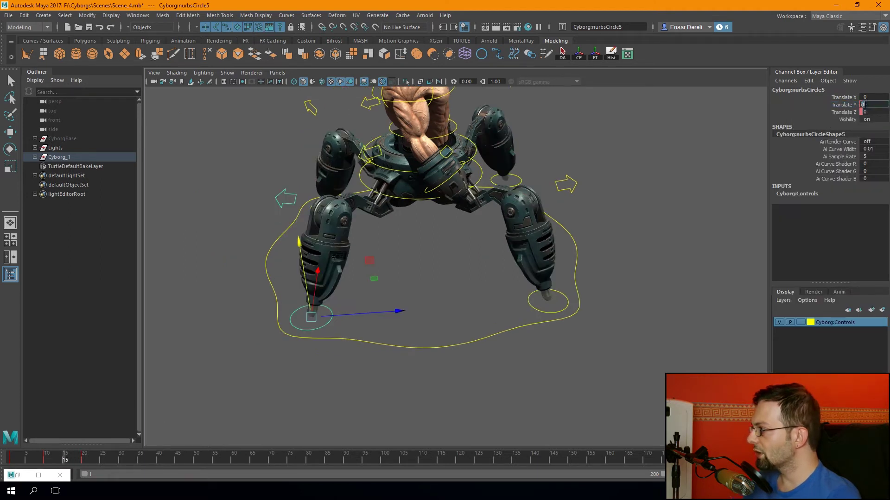
type("615")
key("Return")
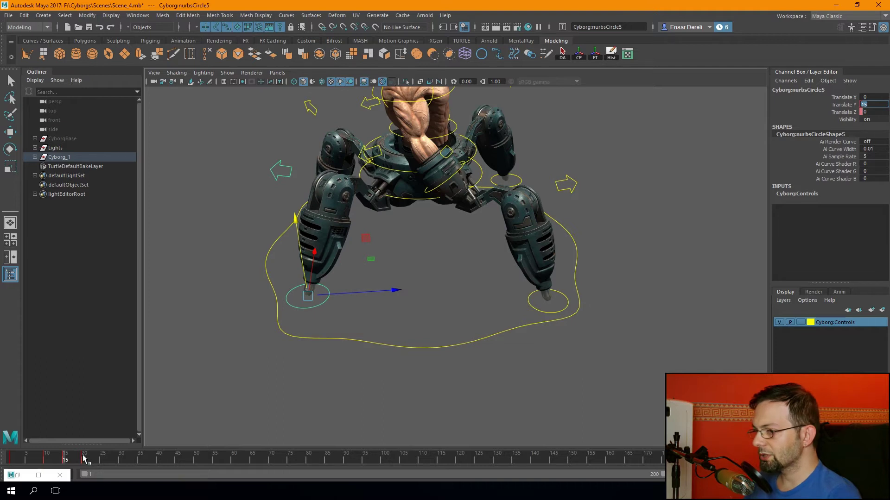
left_click(82, 458)
left_click(82, 459)
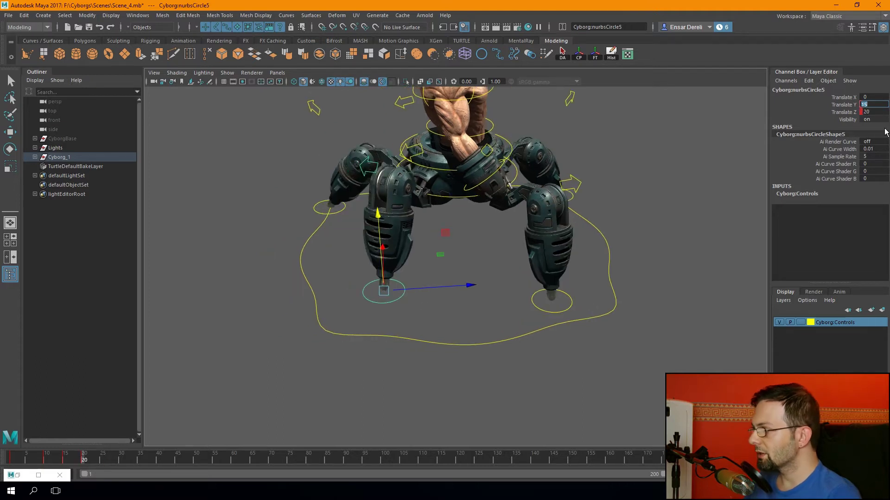
type("0")
key("Return")
Isolate and frame the Translate Y curve, select keys 10–20, then minimize the Graph Editor.
left_click(39, 475)
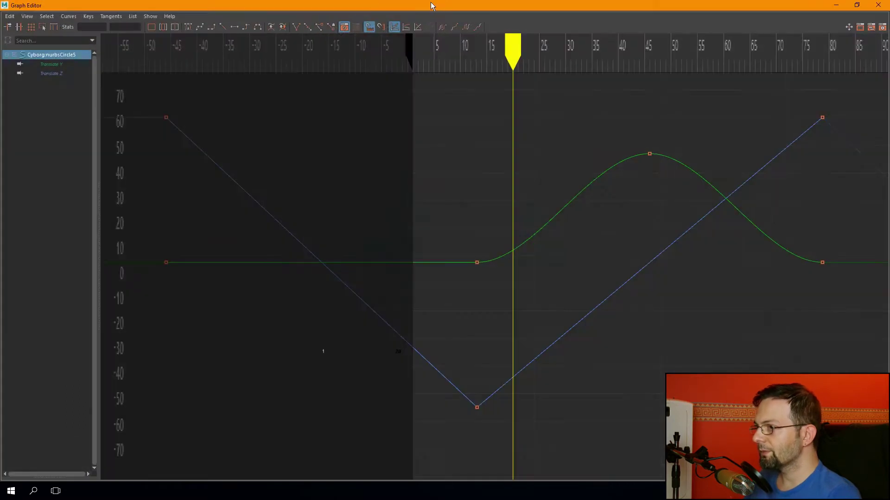
left_click(139, 77)
key("f")
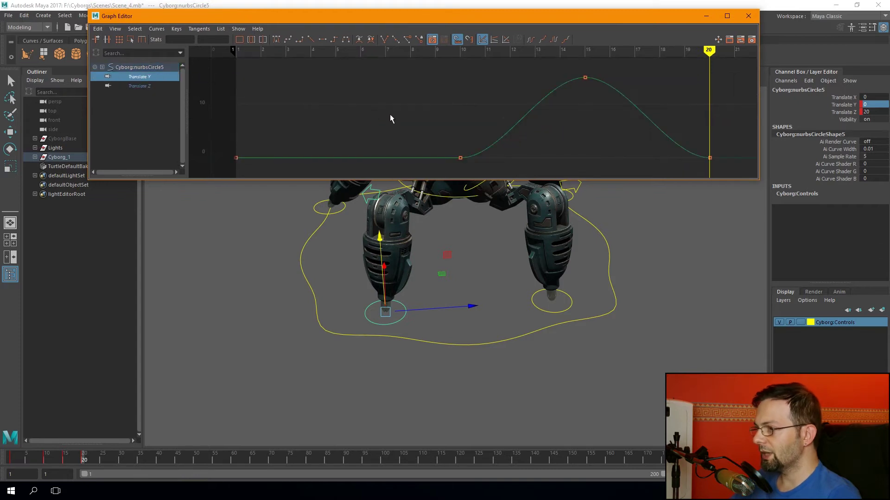
left_click_drag(433, 128, 690, 171)
key("w")
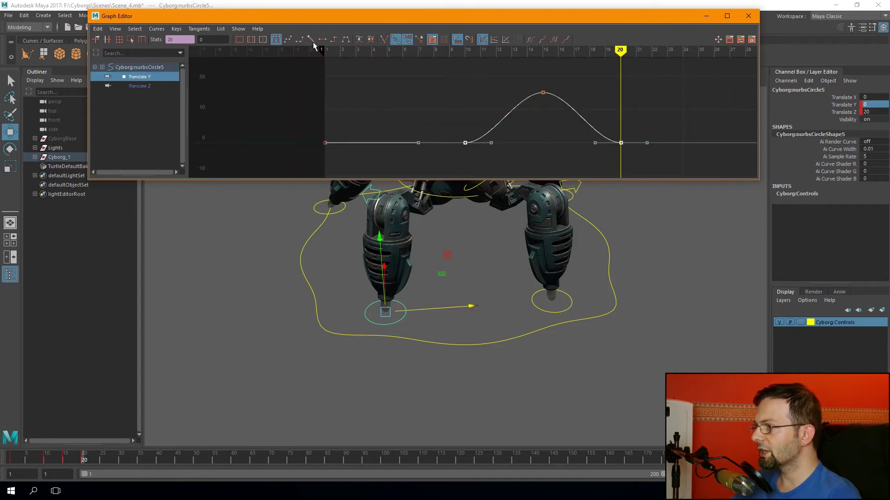
left_click(706, 16)
Select the right foot control nurbsCircle2 and key its Translate Y at frame 10.
left_click_drag(577, 285, 514, 312)
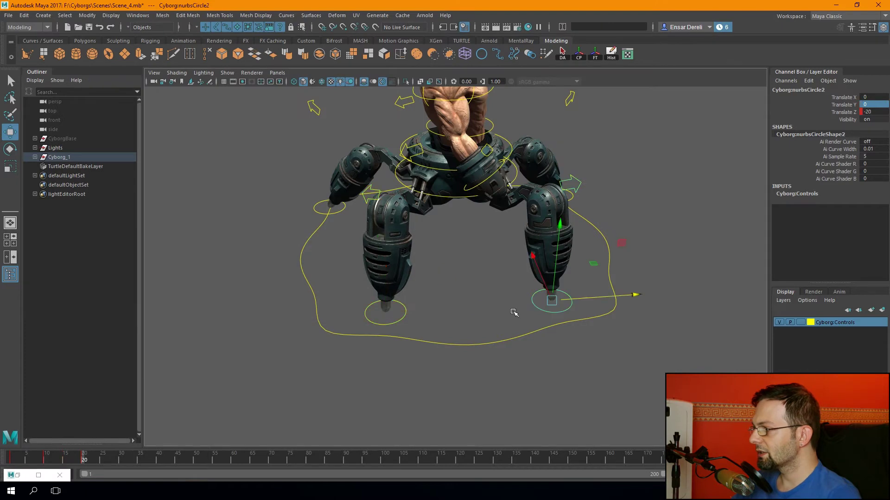
left_click_drag(37, 457, 10, 461)
left_click(845, 104)
right_click(848, 107)
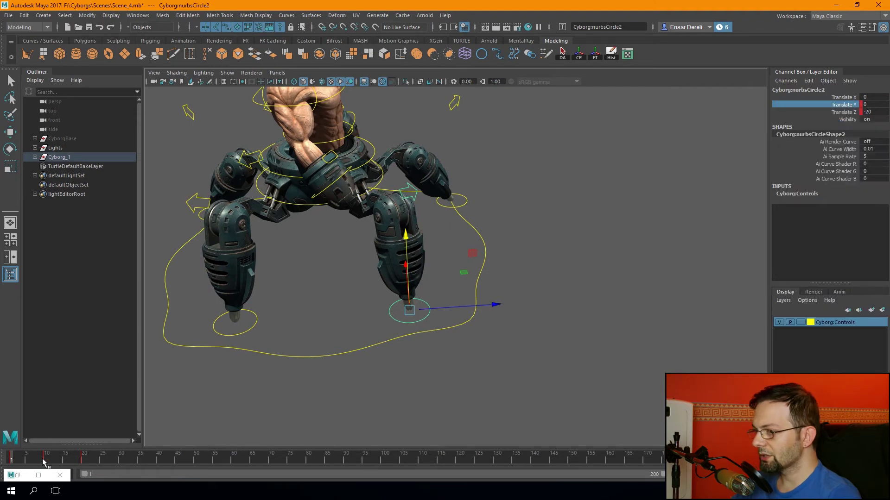
left_click(43, 461)
right_click(823, 104)
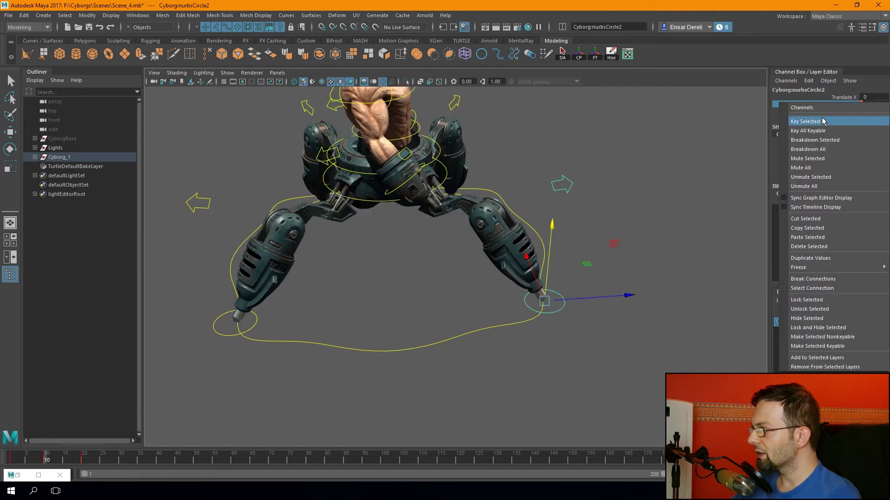
left_click(823, 121)
Key the foot's Translate Y at frame 20, then raise it to 15 at frame 5.
left_click(83, 461)
right_click(846, 110)
left_click(842, 121)
left_click_drag(23, 463, 25, 462)
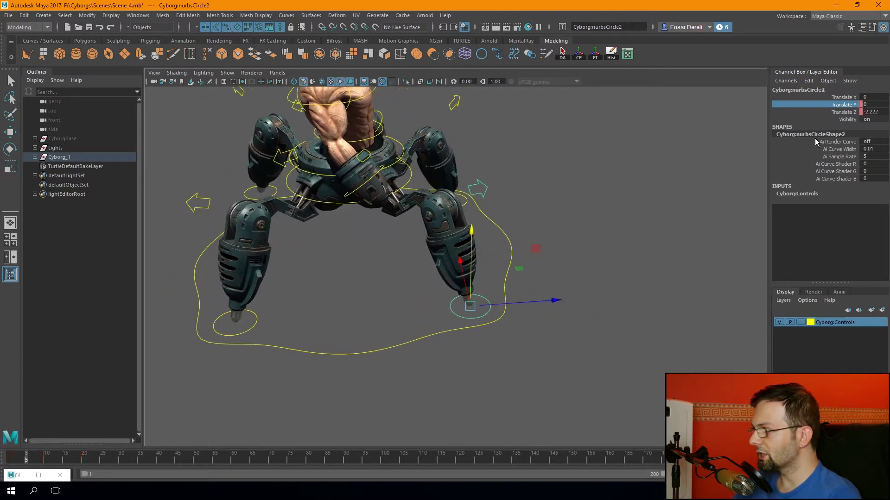
left_click(866, 103)
type("15")
key("Return")
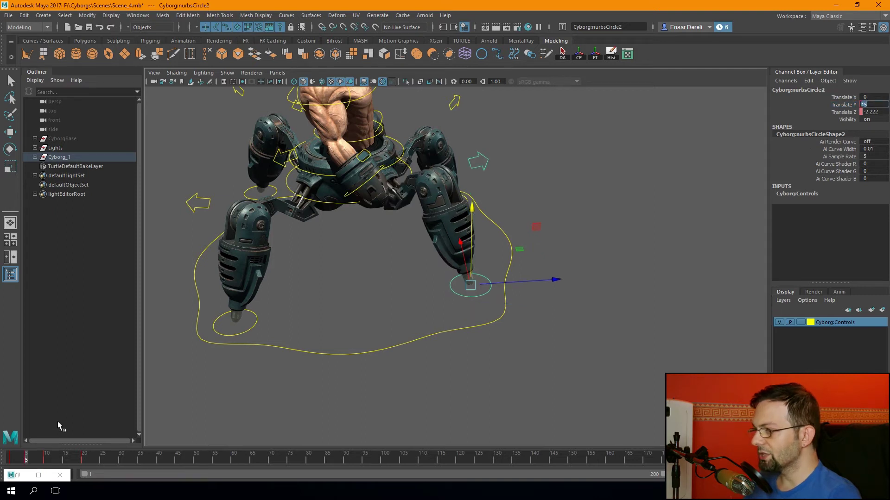
left_click_drag(23, 459, 11, 459)
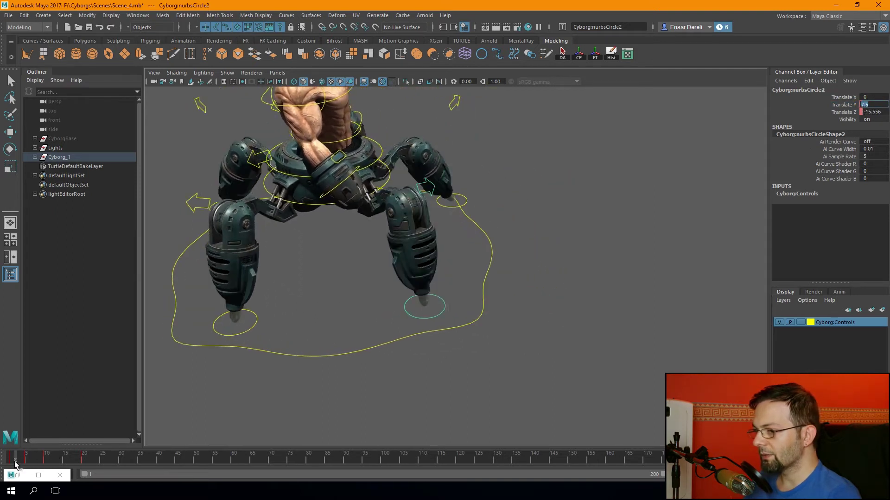
left_click(38, 475)
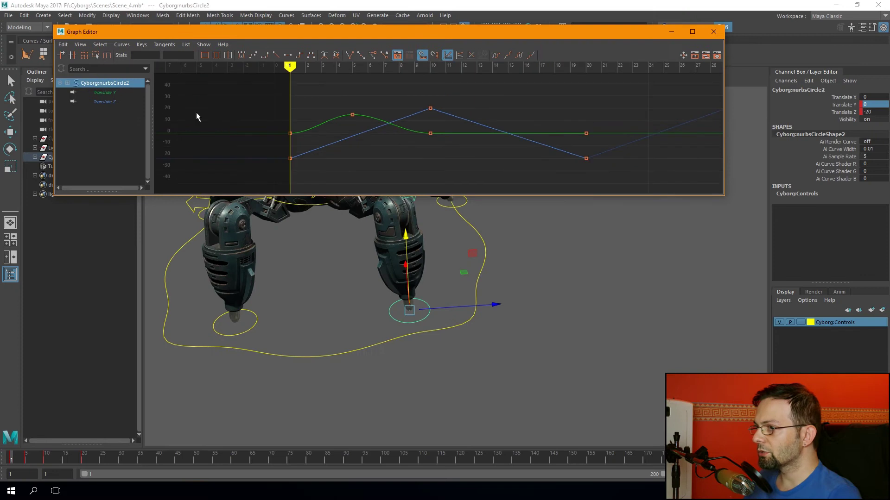
Select the right foot's Translate Y keys at frames 1, 10 and 20 in the Graph Editor.
left_click(115, 93)
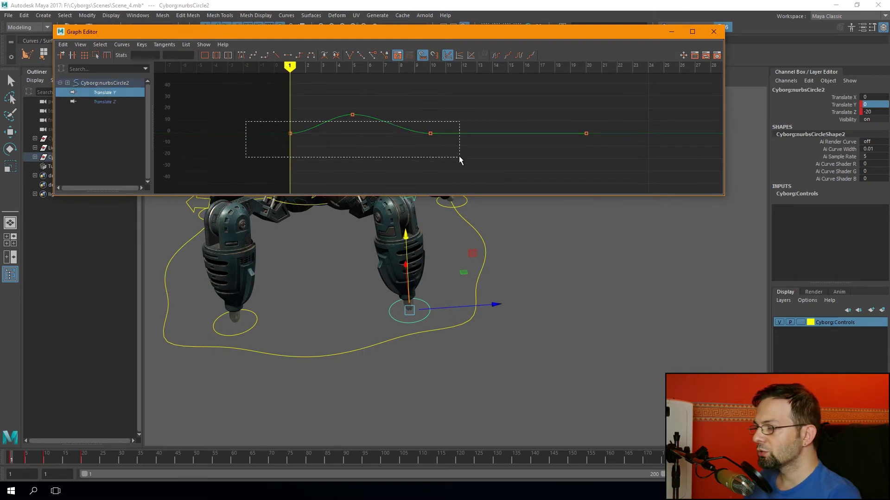
left_click_drag(460, 160, 460, 160)
scroll(507, 143, "down", 3)
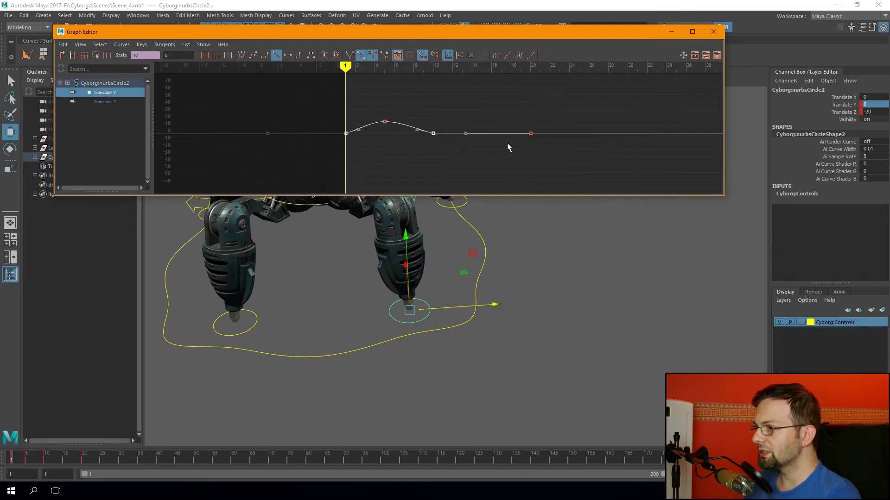
scroll(471, 109, "down", 3)
left_click_drag(471, 109, 534, 135)
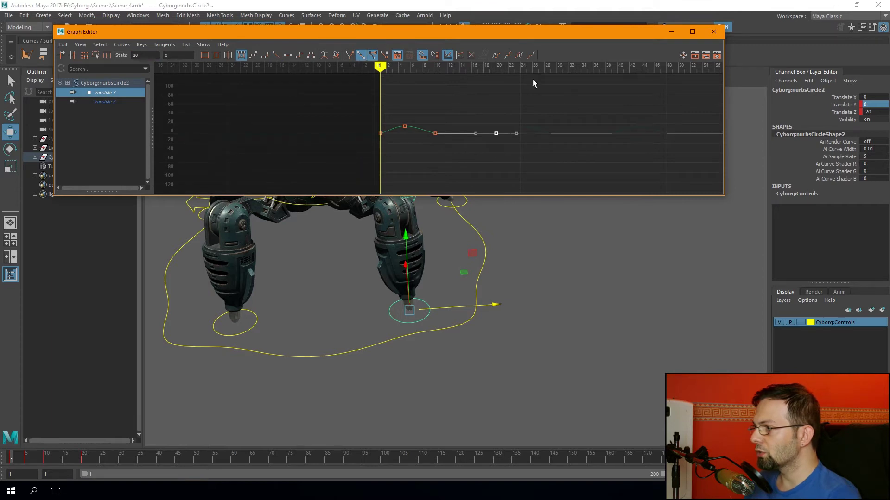
Set the left foot nurbsCircle5's Translate Y curve to Post Infinity Cycle.
left_click(253, 323)
scroll(514, 134, "down", 2)
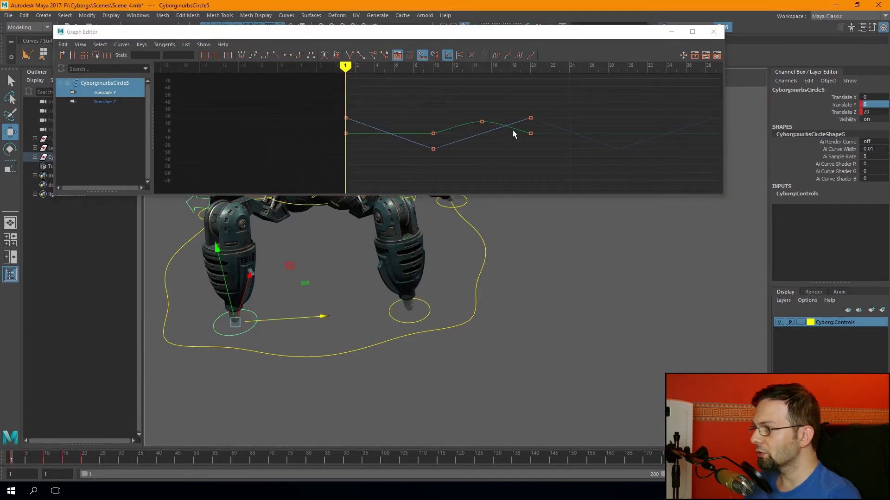
left_click(120, 94)
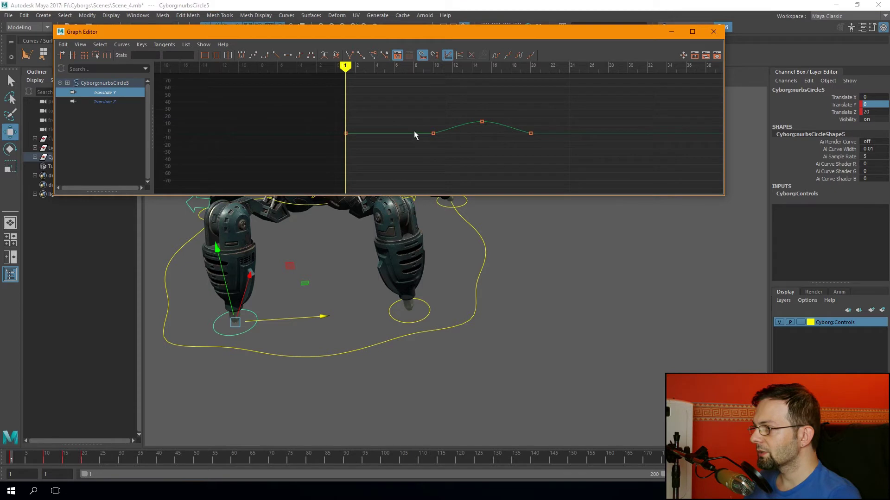
scroll(438, 134, "down", 3)
left_click_drag(470, 116, 496, 152)
left_click(532, 56)
Inspect the curves of foot controls nurbsCircle3 and nurbsCircle4, then close the Graph Editor.
left_click(385, 302)
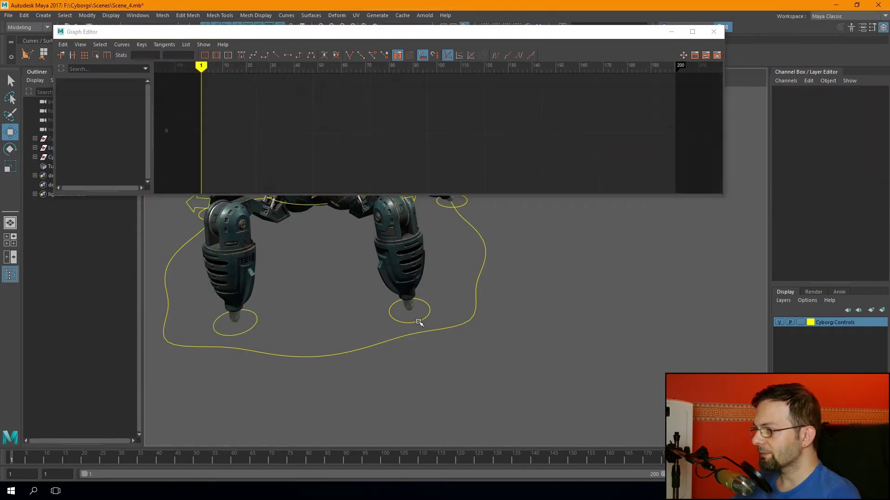
left_click_drag(420, 323, 374, 351, "alt")
mouse_move(374, 351)
right_mouse_down("alt")
mouse_move(322, 343)
mouse_move(354, 343)
right_mouse_up("alt")
left_click(360, 332)
key("f")
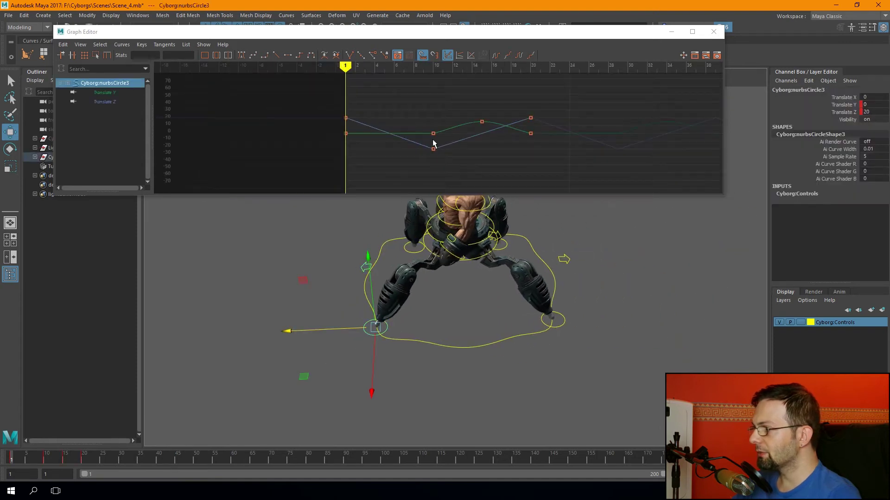
left_click(564, 324)
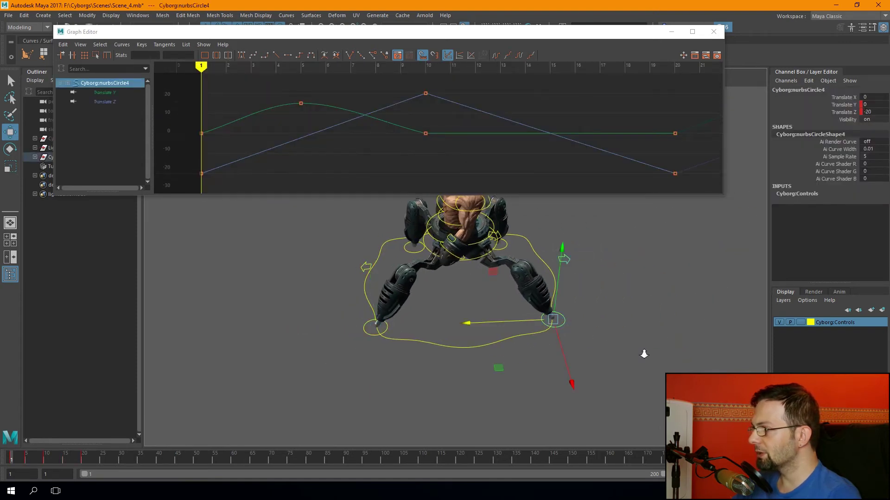
left_click(713, 31)
left_click(312, 267)
mouse_move(312, 266)
left_mouse_down("alt")
mouse_move(264, 296)
mouse_move(284, 290)
mouse_move(294, 264)
mouse_move(377, 271)
mouse_move(304, 284)
mouse_move(398, 266)
left_mouse_up("alt")
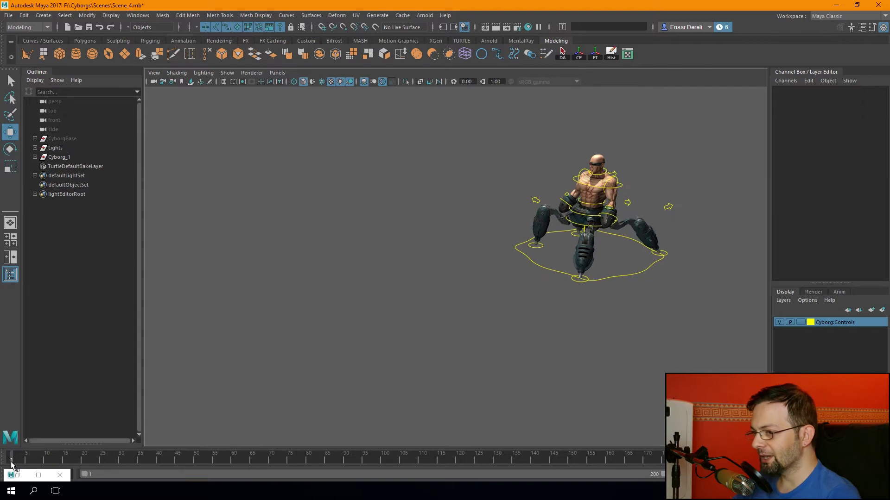
mouse_move(20, 460)
left_mouse_down()
mouse_move(419, 455)
mouse_move(49, 454)
mouse_move(193, 456)
mouse_move(301, 438)
mouse_move(88, 448)
mouse_move(255, 441)
mouse_move(86, 456)
left_mouse_up()
mouse_move(339, 326)
left_mouse_down("alt")
mouse_move(350, 342)
mouse_move(389, 270)
left_mouse_up("alt")
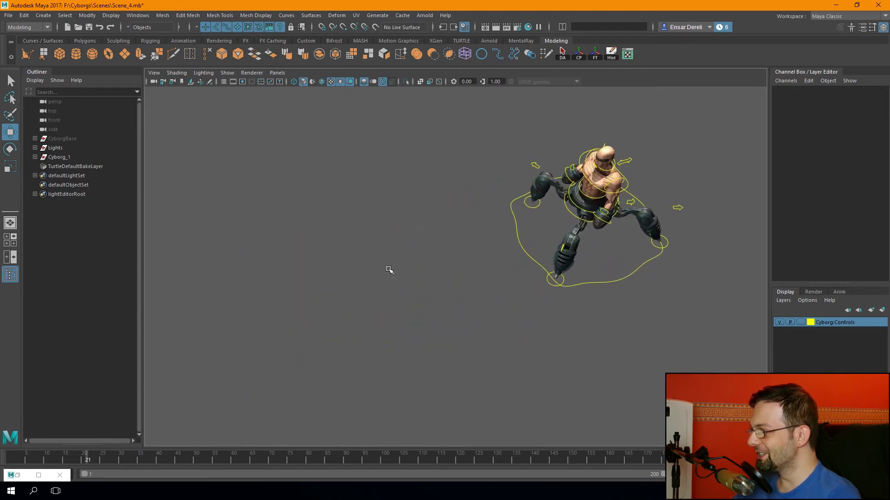
mouse_move(14, 458)
left_mouse_down()
mouse_move(391, 417)
mouse_move(44, 427)
mouse_move(235, 391)
left_mouse_up()
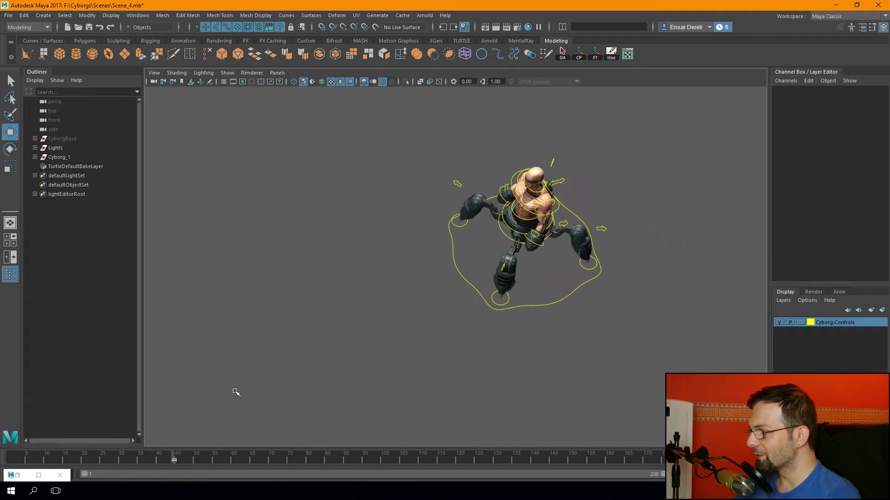
right_click_drag(235, 392, 463, 294, "alt")
mouse_move(462, 294)
left_mouse_down("alt")
mouse_move(360, 310)
mouse_move(362, 337)
left_mouse_up("alt")
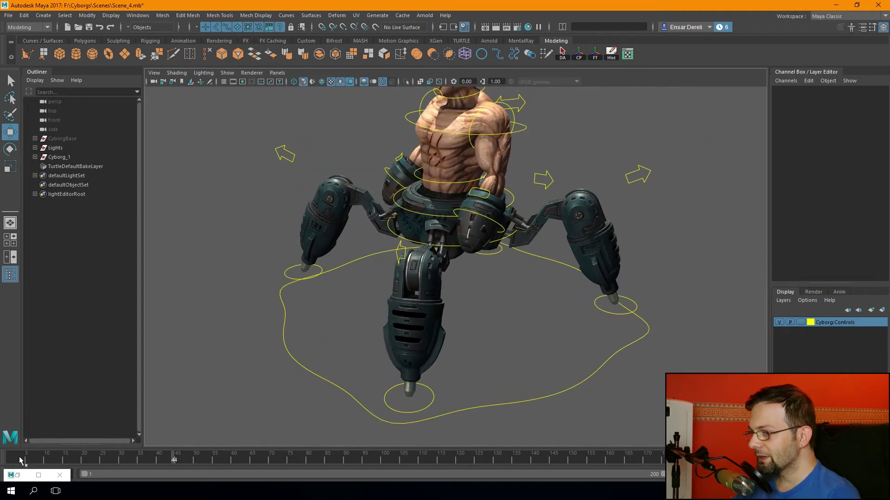
left_click_drag(21, 460, 12, 460)
Frame the cyborg's torso, select body control nurbsCircle13 and scrub the timeline.
key("f")
left_click_drag(288, 307, 371, 329, "alt")
right_click_drag(371, 329, 560, 308, "alt")
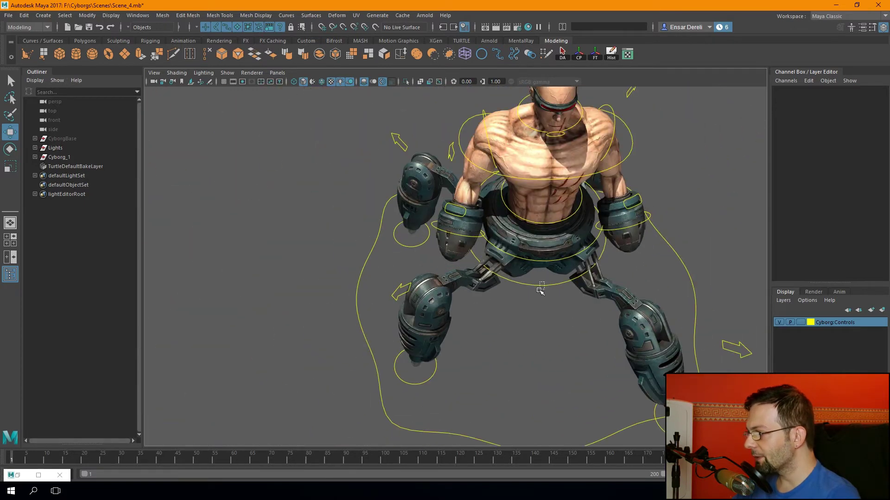
left_click(541, 291)
scroll(523, 329, "up", 5)
mouse_move(444, 361)
left_mouse_down("alt")
mouse_move(377, 342)
mouse_move(324, 302)
left_mouse_up("alt")
scroll(377, 341, "down", 3)
scroll(320, 298, "up", 4)
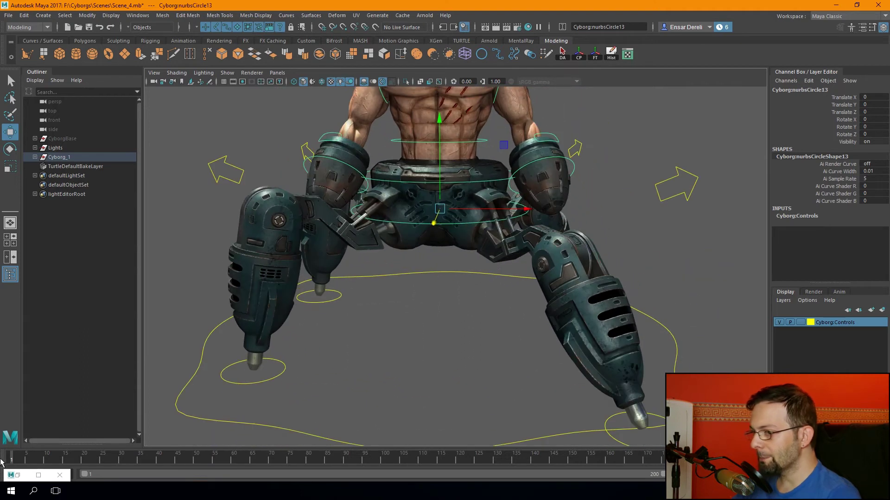
left_click_drag(13, 459, 58, 460)
scroll(221, 383, "down", 5)
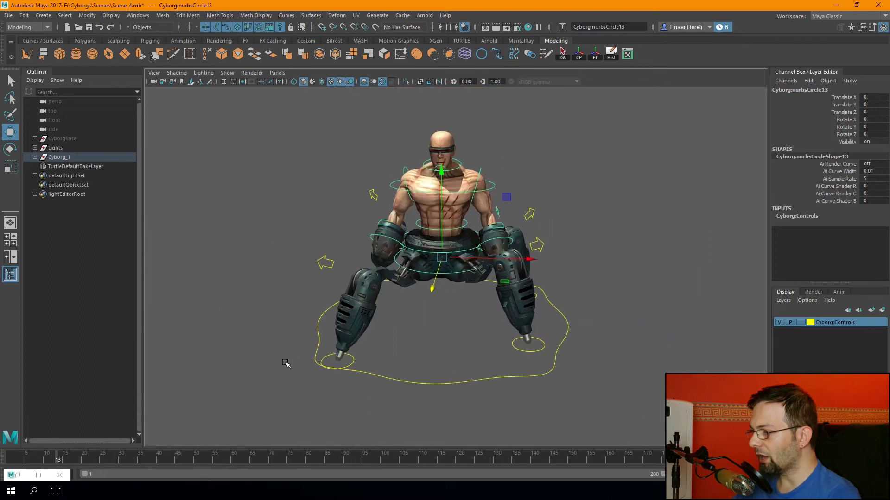
left_click_drag(55, 458, 12, 459)
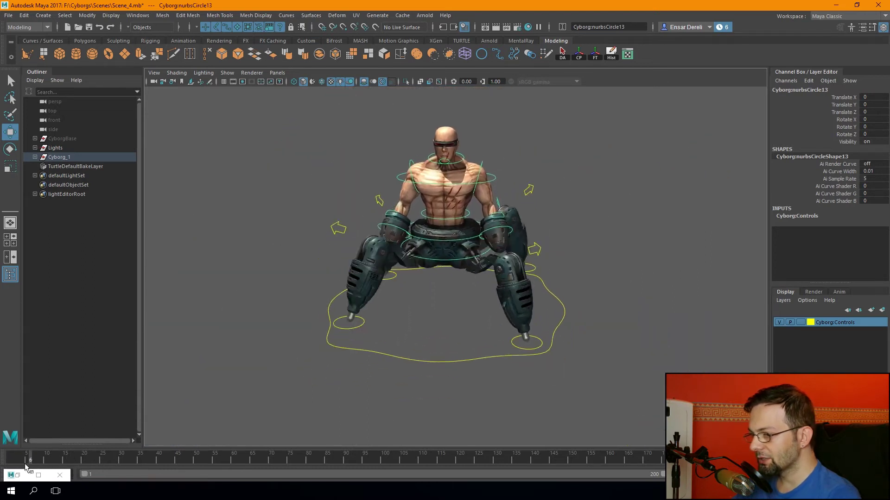
Key the body control's Translate Y at 0 on frames 20 and 10.
left_click(843, 105)
right_click(843, 105)
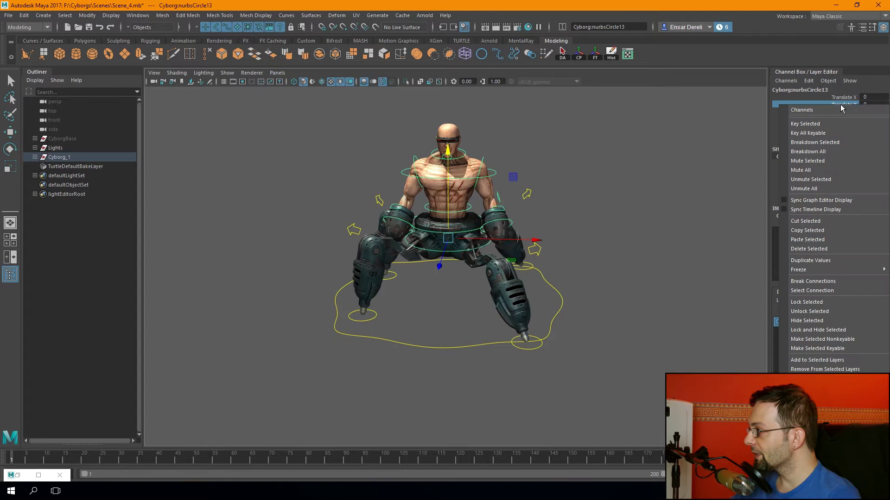
scroll(454, 274, "up", 3)
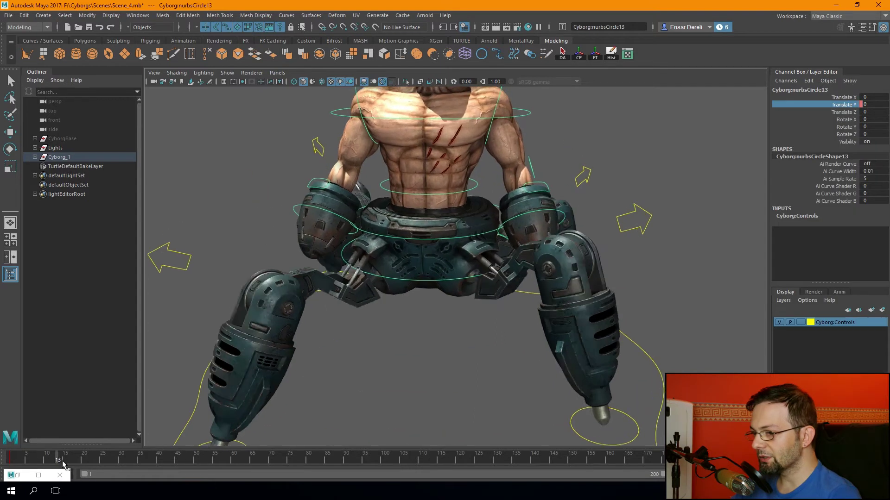
left_click_drag(23, 464, 84, 463)
right_click(816, 105)
left_click(848, 121)
key("a")
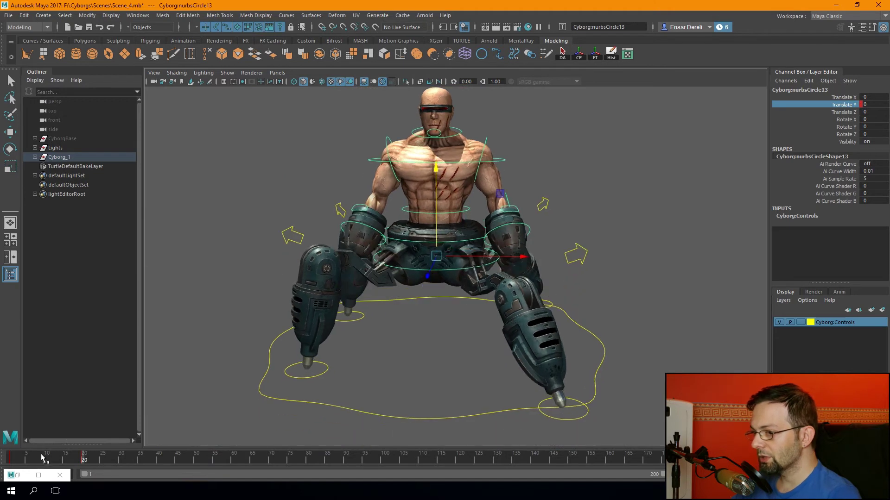
left_click(45, 457)
right_click(811, 102)
left_click(819, 124)
scroll(324, 256, "up", 3)
left_click_drag(54, 458, 3, 474)
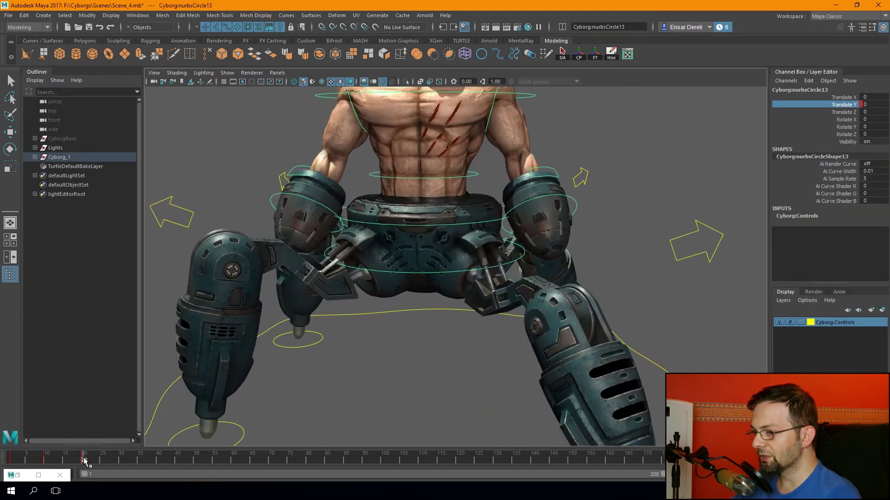
Set the body's Translate Y peak at frame 5, trying 10 and 6 before settling on 5.
left_click_drag(12, 465, 28, 460)
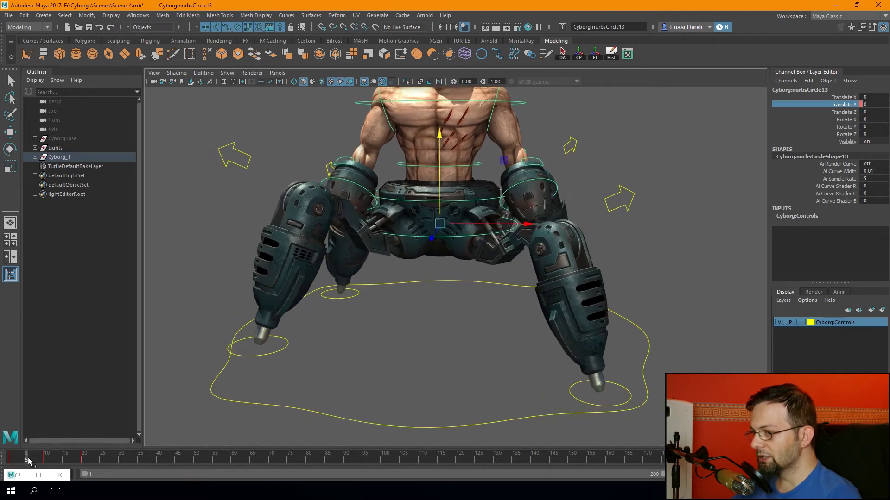
left_click(871, 104)
type("10")
key("Return")
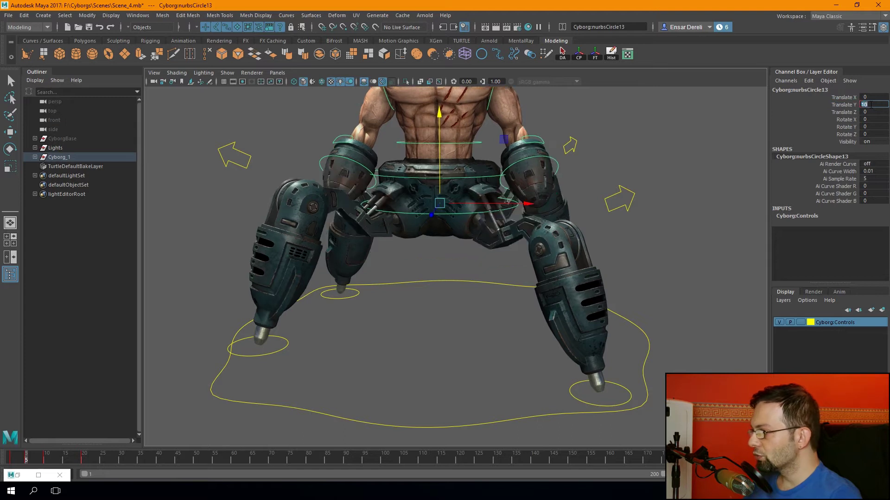
type("6")
key("Return")
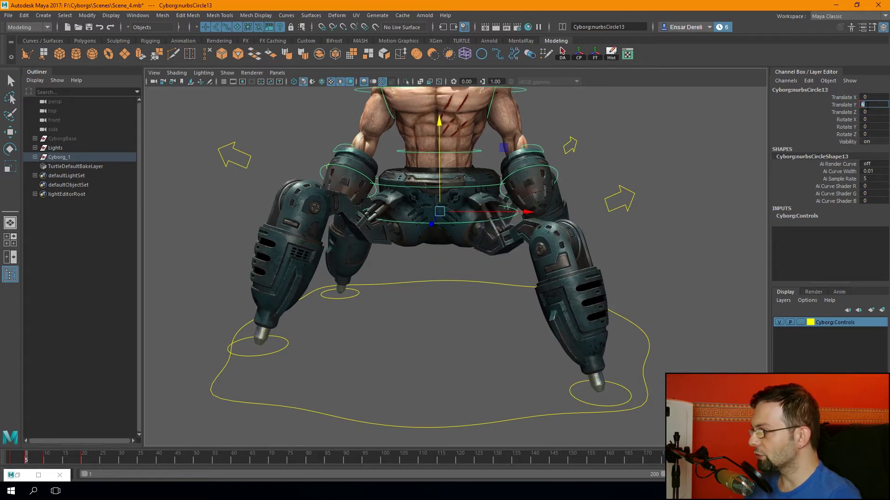
mouse_move(27, 456)
left_mouse_down()
mouse_move(7, 461)
mouse_move(64, 461)
left_mouse_up()
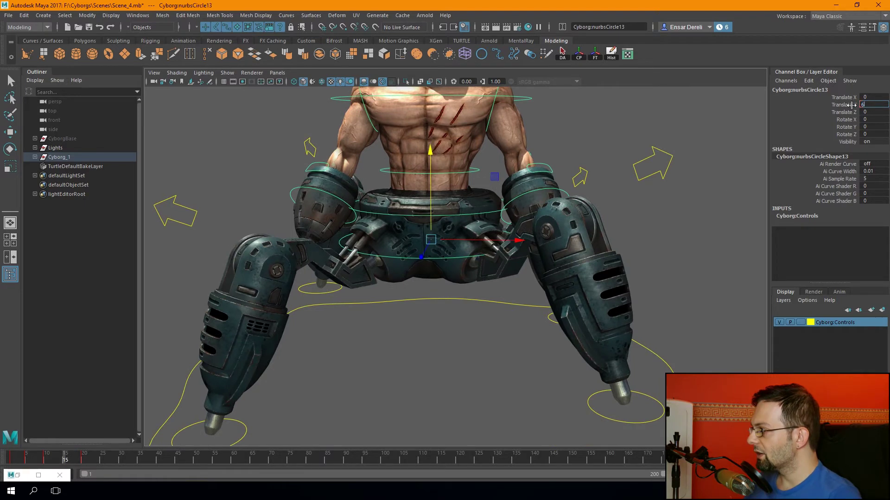
type("5")
key("Return")
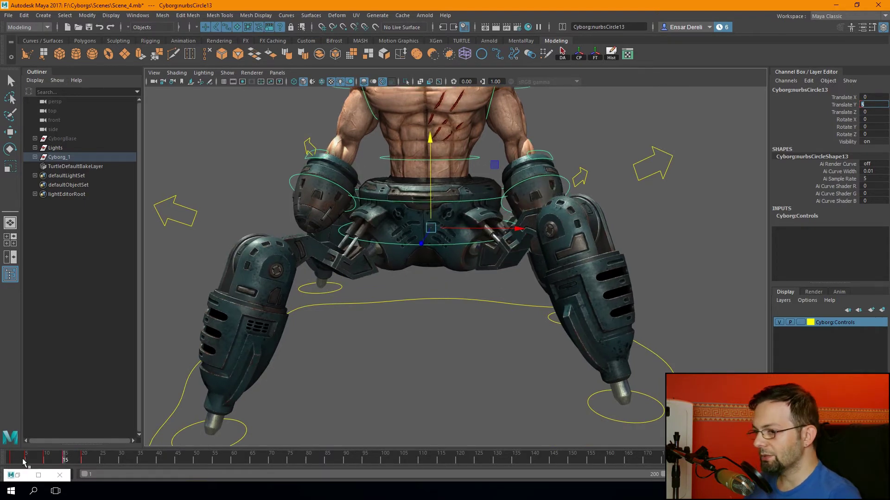
left_click(25, 462)
type("5")
key("Return")
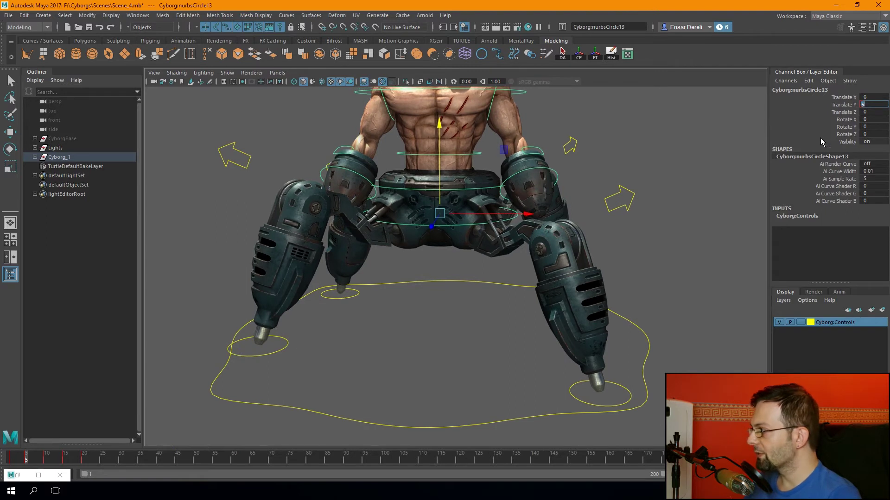
Orbit the view and scrub the timeline to review the body bob.
scroll(478, 253, "down", 3)
mouse_move(390, 283)
left_mouse_down("alt")
mouse_move(216, 352)
mouse_move(293, 318)
left_mouse_up("alt")
left_click_drag(26, 457, 19, 448)
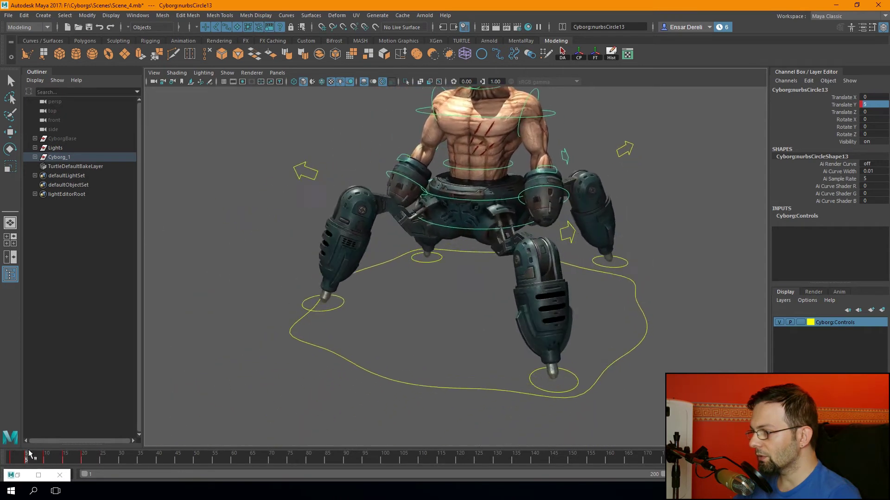
scroll(383, 261, "up", 2)
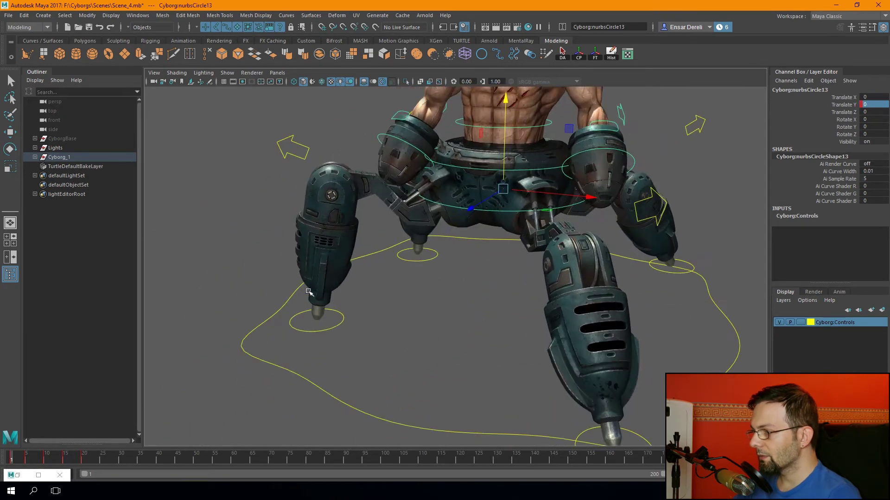
scroll(383, 261, "up", 2)
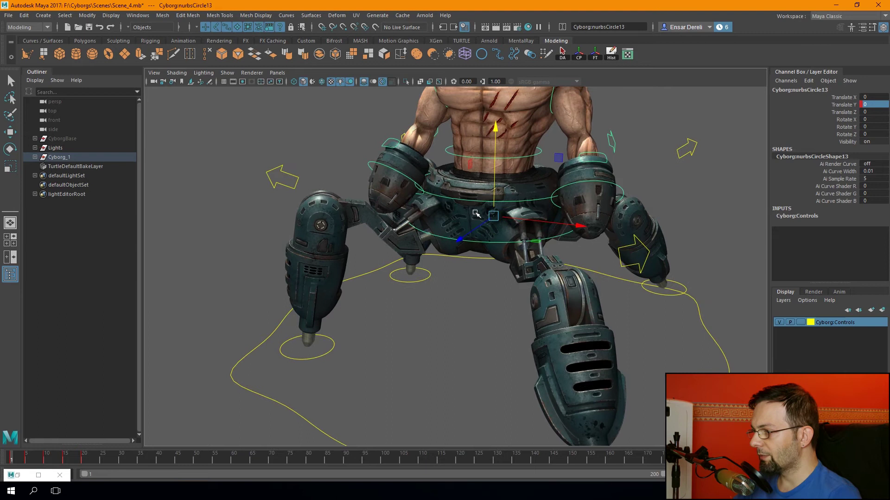
scroll(475, 213, "down", 3)
scroll(389, 306, "down", 1)
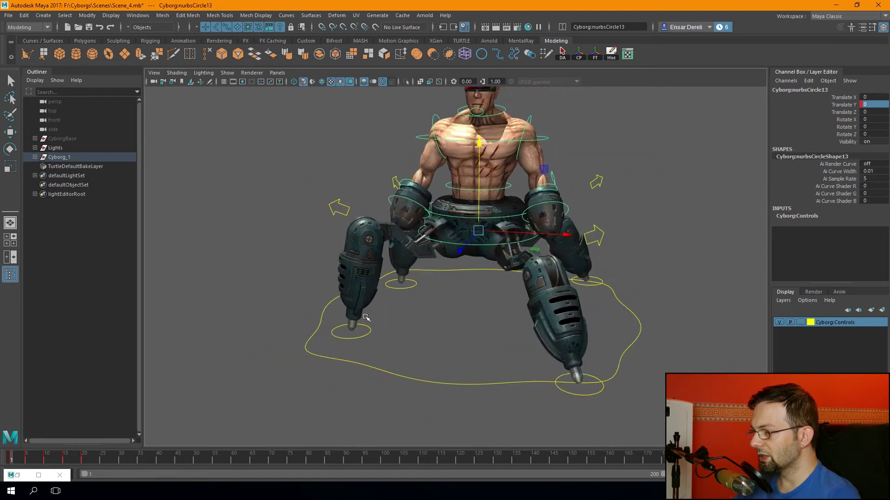
left_click_drag(16, 460, 13, 459)
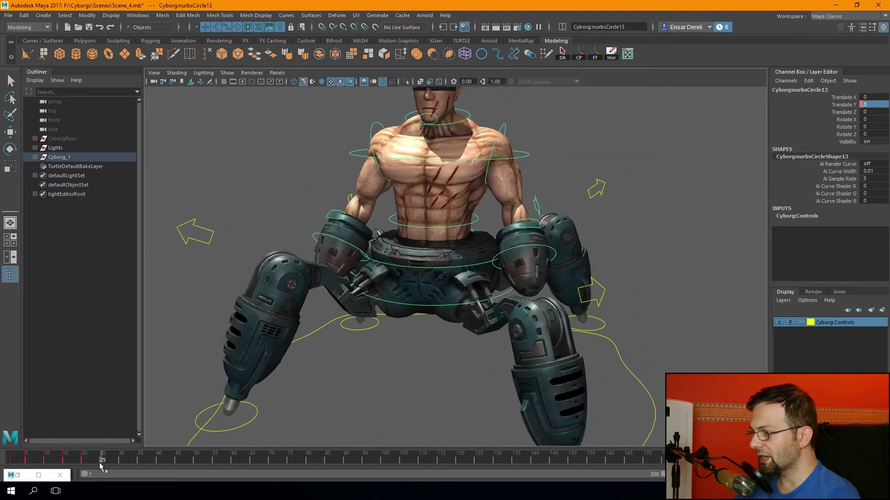
Set the body's Translate Y curve to Post Infinity Cycle from its frame-20 key.
left_click(50, 478)
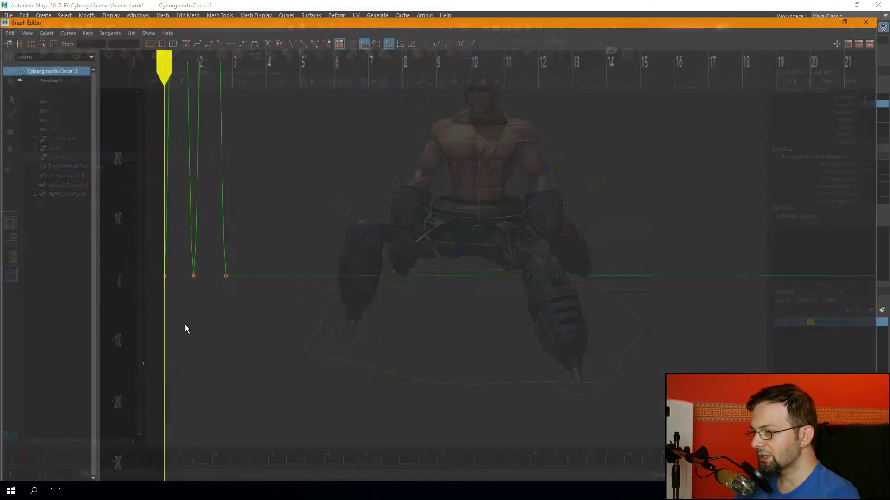
scroll(344, 207, "down", 5)
key("f")
left_click_drag(602, 308, 693, 353)
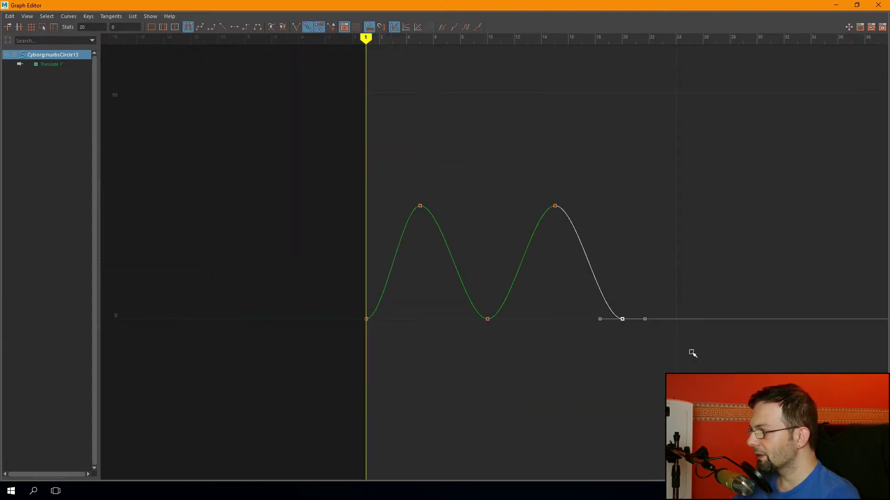
left_click(478, 26)
double_click(408, 5)
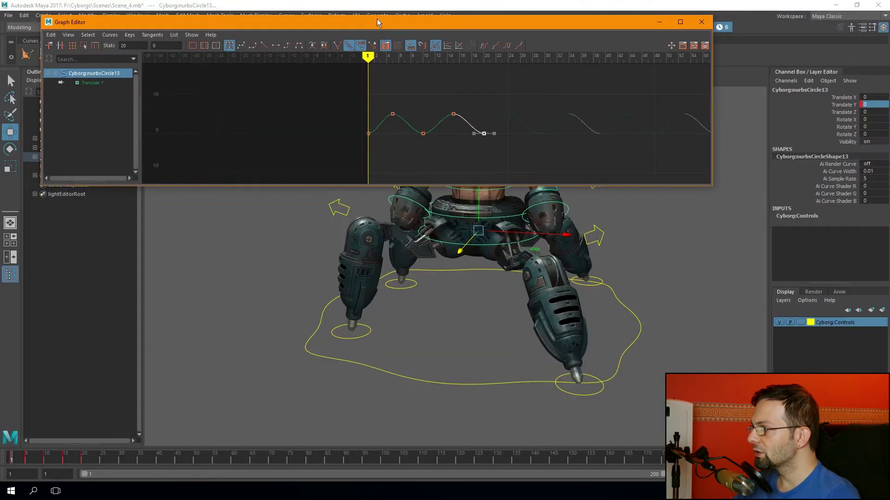
Give the three zero-value keys linear tangents and play the bob past frame 20.
left_click_drag(19, 461, 47, 461)
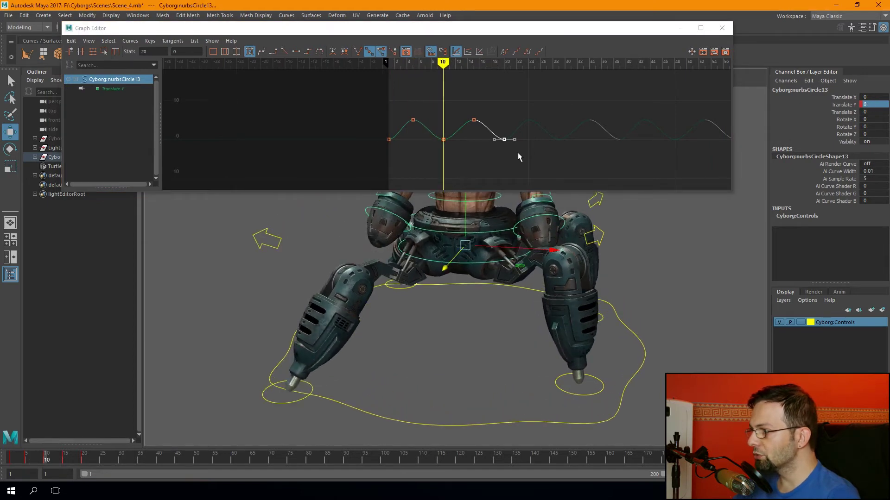
left_click(534, 160)
left_click_drag(333, 138, 334, 138)
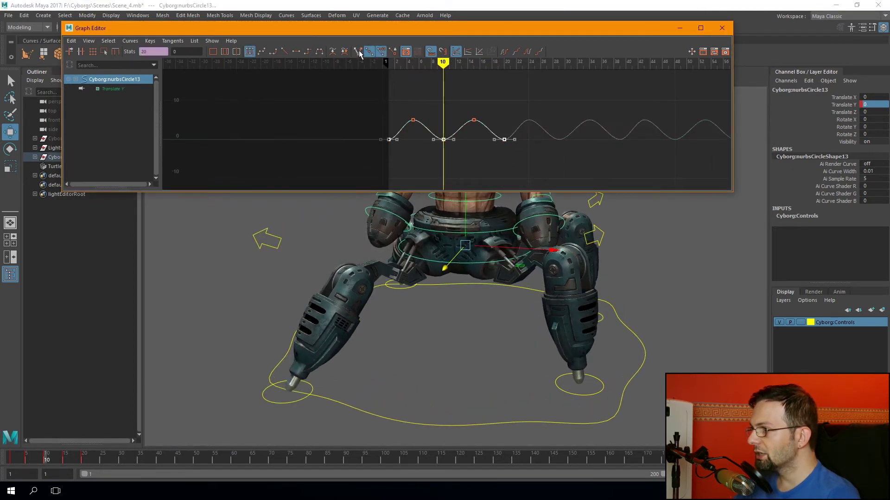
left_click(284, 52)
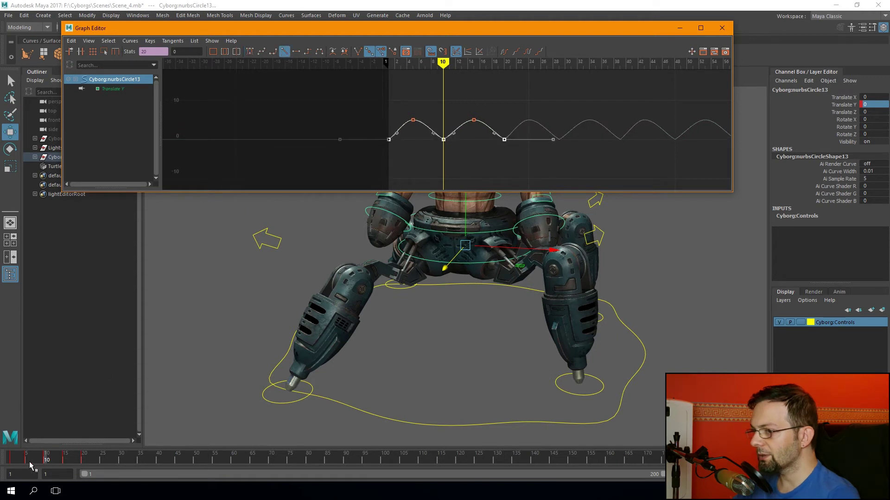
mouse_move(31, 465)
left_mouse_down()
mouse_move(147, 459)
mouse_move(171, 440)
mouse_move(12, 441)
mouse_move(145, 445)
mouse_move(30, 445)
mouse_move(126, 445)
left_mouse_up()
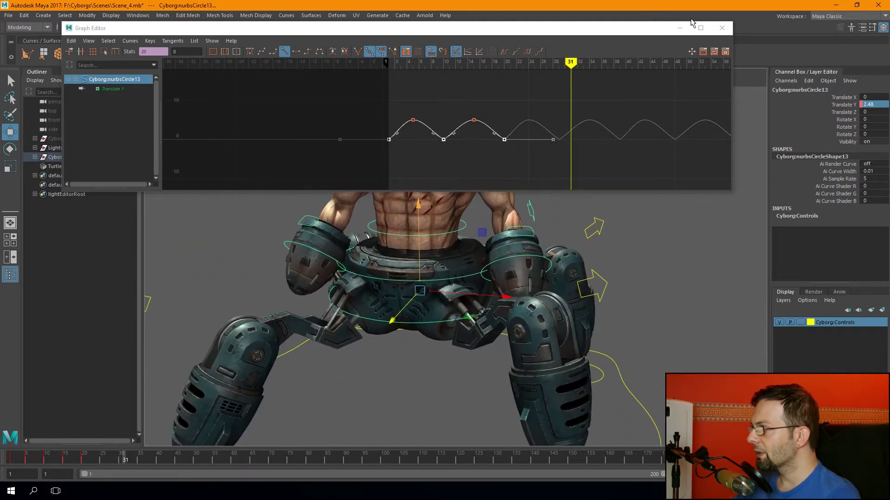
Minimize the Graph Editor, move in on the hips and select the waist control.
left_click(679, 28)
left_click_drag(324, 186, 298, 189, "alt")
mouse_move(298, 189)
right_mouse_down("alt")
mouse_move(256, 240)
mouse_move(278, 222)
right_mouse_up("alt")
left_click_drag(279, 223, 310, 203, "alt")
left_click(310, 203)
mouse_move(309, 202)
right_mouse_down("alt")
mouse_move(330, 228)
mouse_move(320, 220)
mouse_move(389, 227)
right_mouse_up("alt")
left_click(343, 223)
key("e")
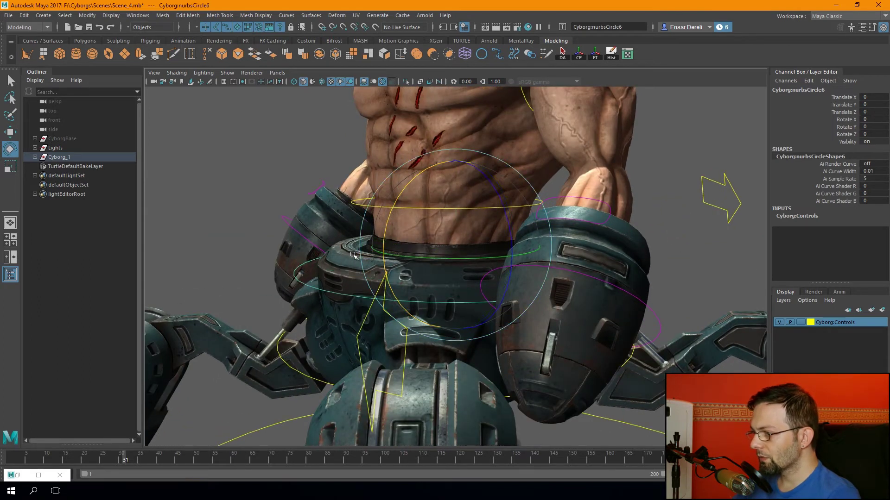
Test-move the waist control along Z, undo back to its original position and return to frame 1.
key("w")
mouse_move(379, 250)
left_mouse_down()
mouse_move(334, 247)
mouse_move(379, 268)
left_mouse_up()
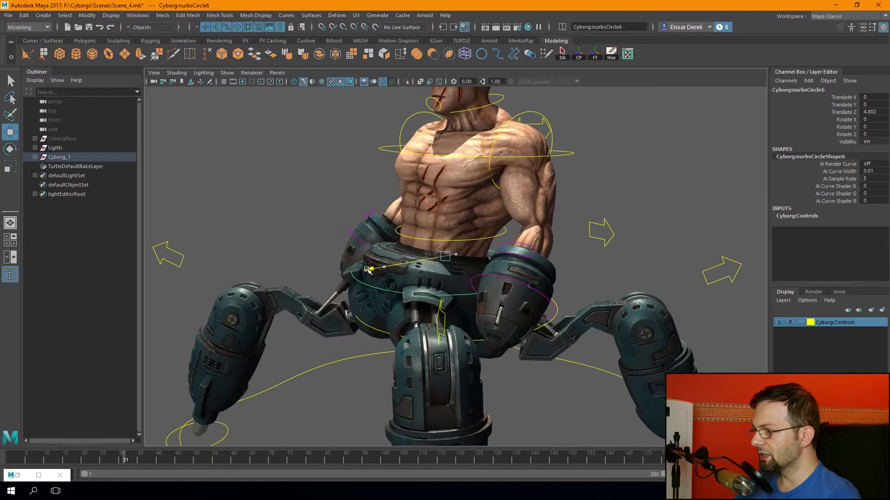
key("ctrl+z")
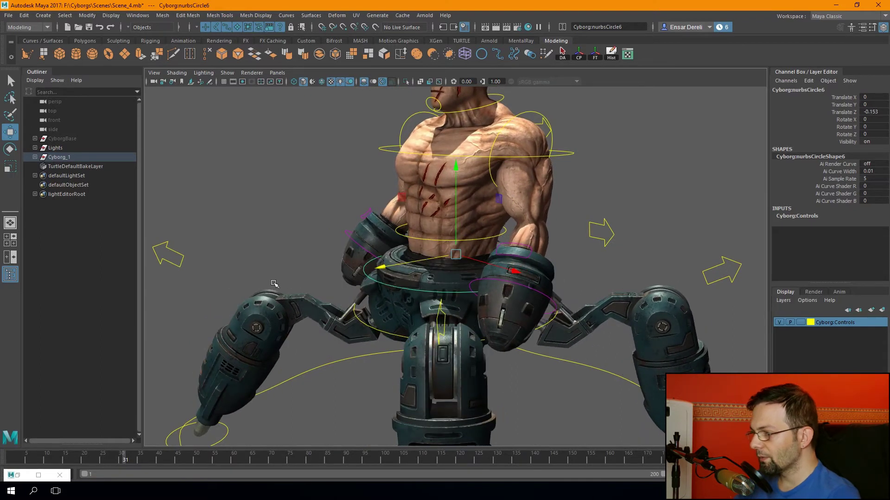
left_click_drag(273, 284, 280, 267, "alt")
key("ctrl+z")
key("ctrl+z")
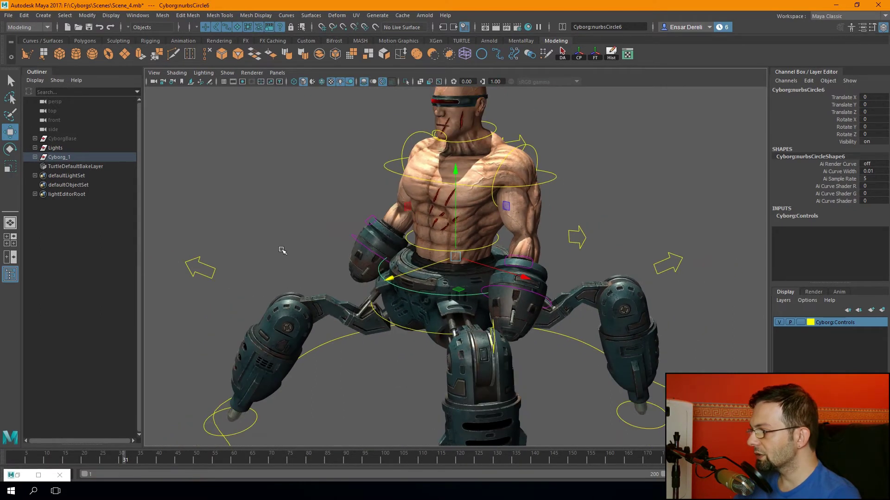
middle_click_drag(282, 251, 238, 270, "alt")
left_click_drag(54, 452, 11, 456)
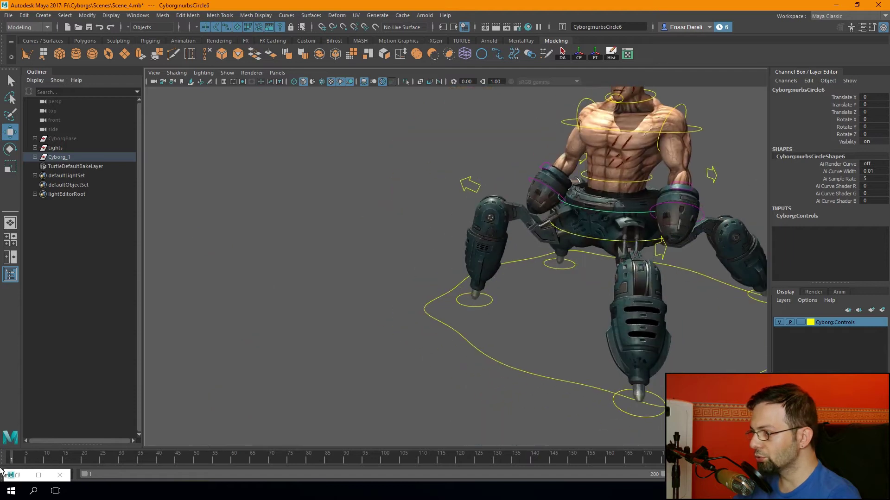
middle_click_drag(407, 240, 385, 243, "alt")
key("f")
Key nurbsCircle6's Translate Z at 0 on frame 1 with Key Selected.
scroll(726, 165, "up", 2)
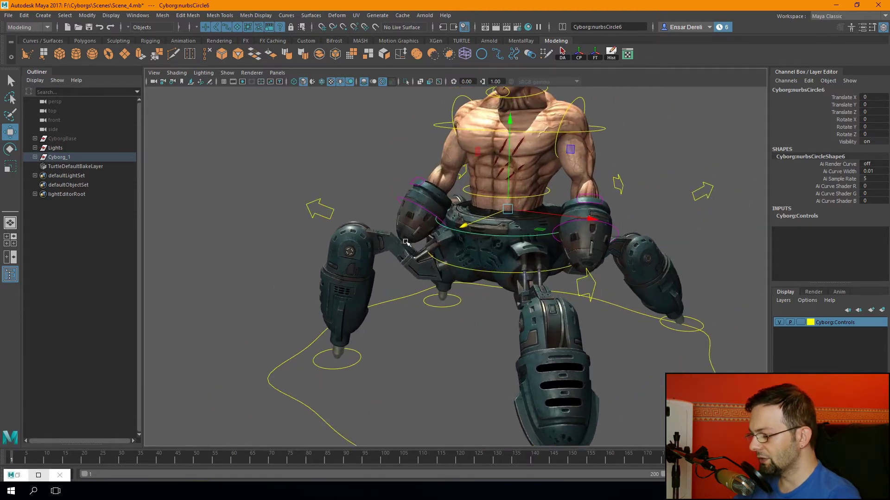
scroll(726, 166, "up", 2)
scroll(726, 165, "up", 2)
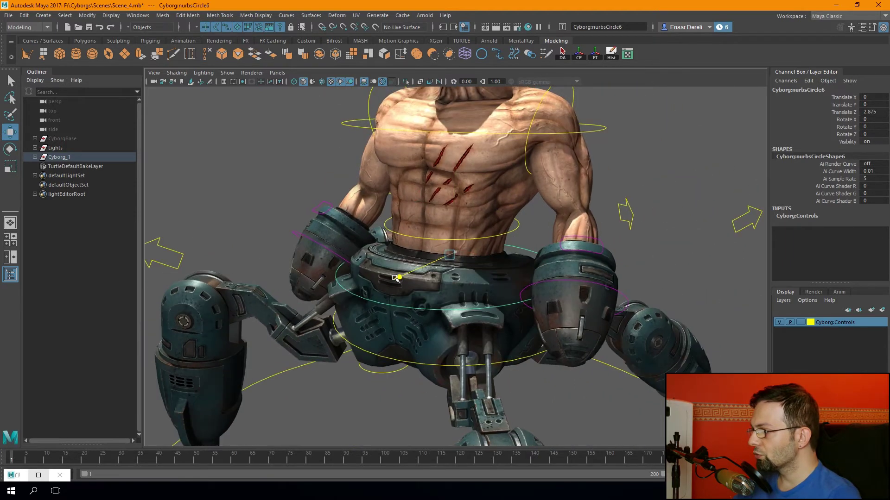
left_click(842, 113)
right_click(842, 113)
left_click(807, 131)
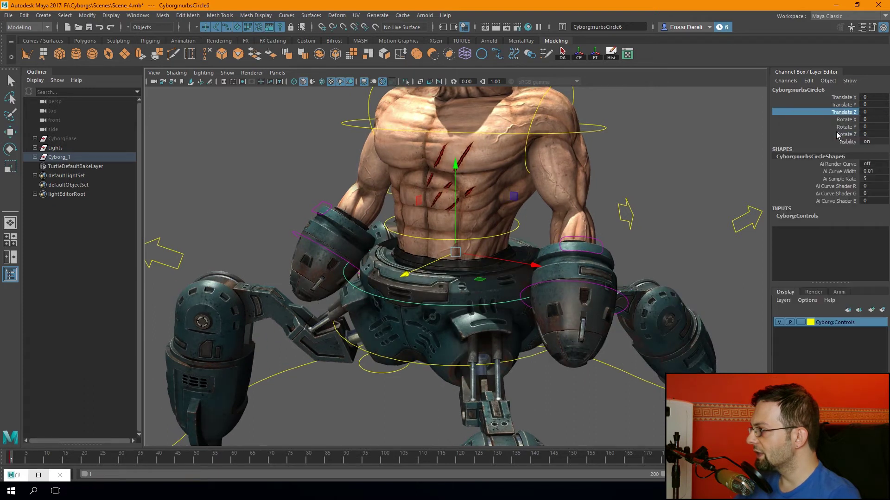
scroll(248, 301, "down", 3)
scroll(234, 314, "down", 2)
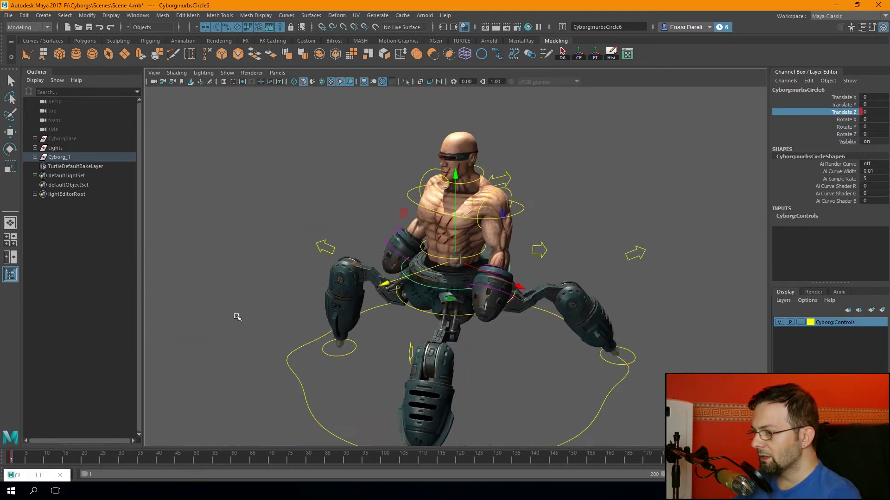
scroll(261, 264, "down", 2)
key("f")
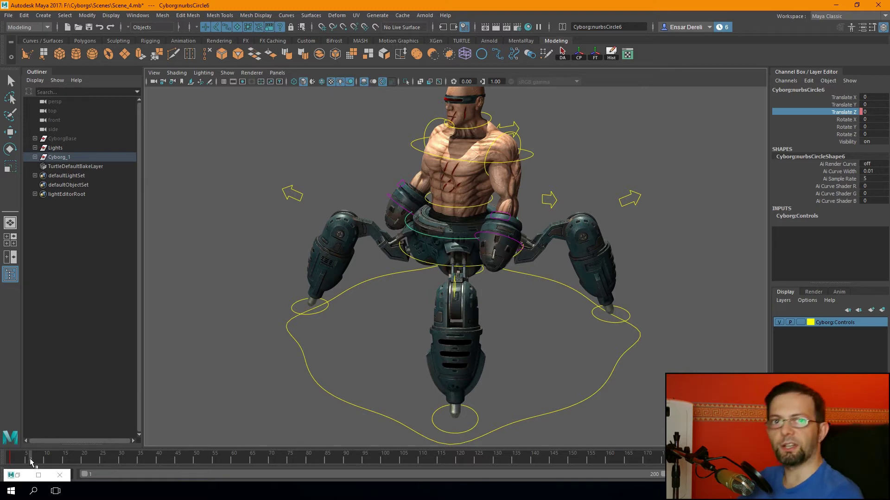
Scrub the timeline and zoom in on the hips, test-moving the hip control and undoing it.
left_click_drag(29, 462, 62, 460)
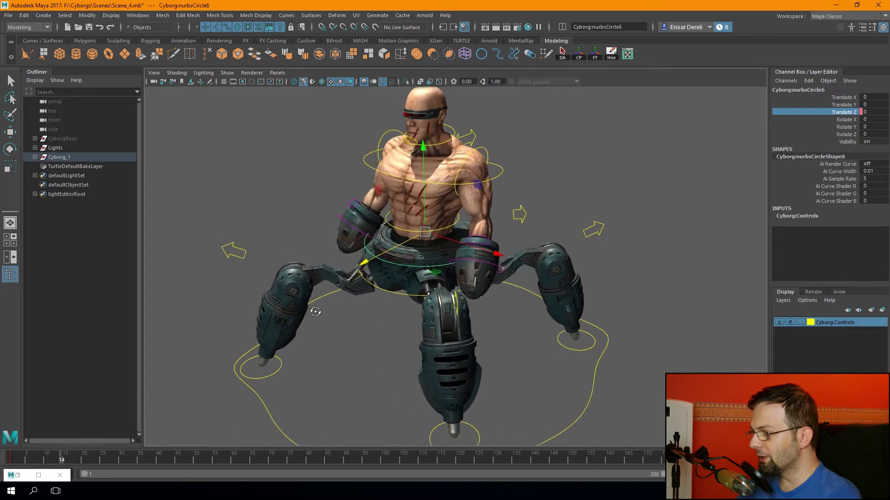
scroll(379, 232, "up", 3)
left_click_drag(379, 232, 336, 268, "alt")
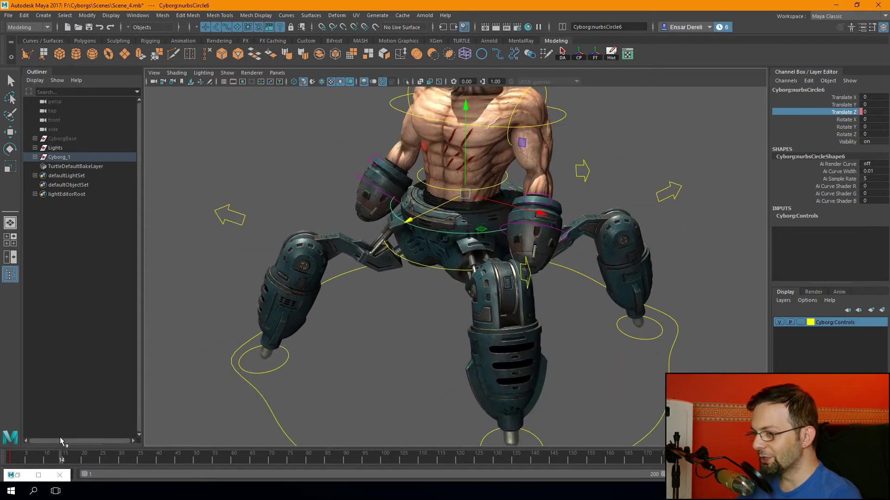
left_click_drag(55, 458, 7, 461)
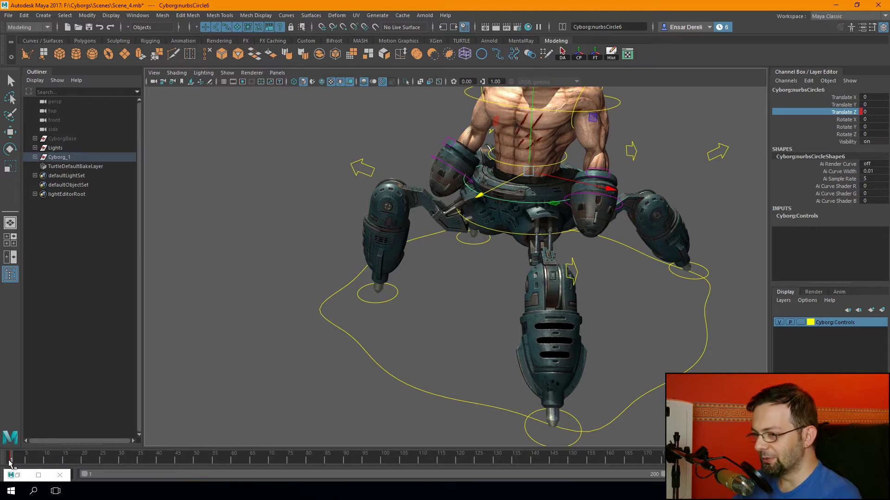
left_click_drag(15, 460, 43, 474)
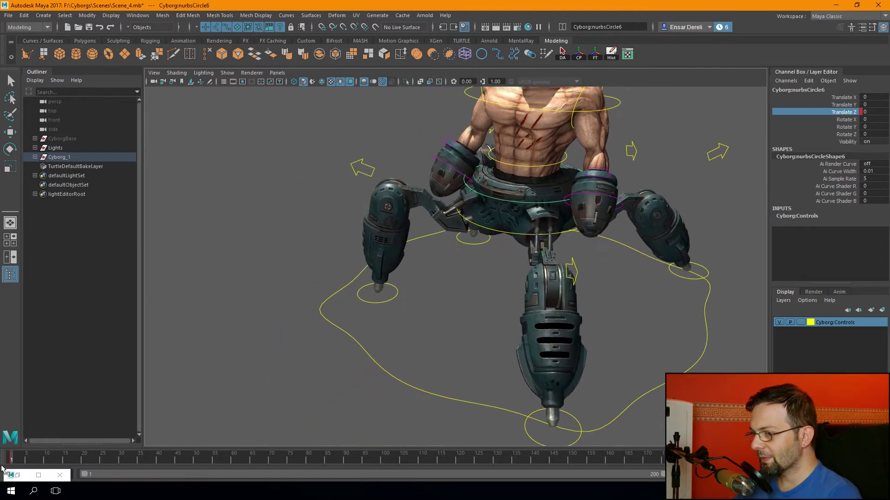
scroll(361, 276, "up", 3)
scroll(361, 276, "up", 2)
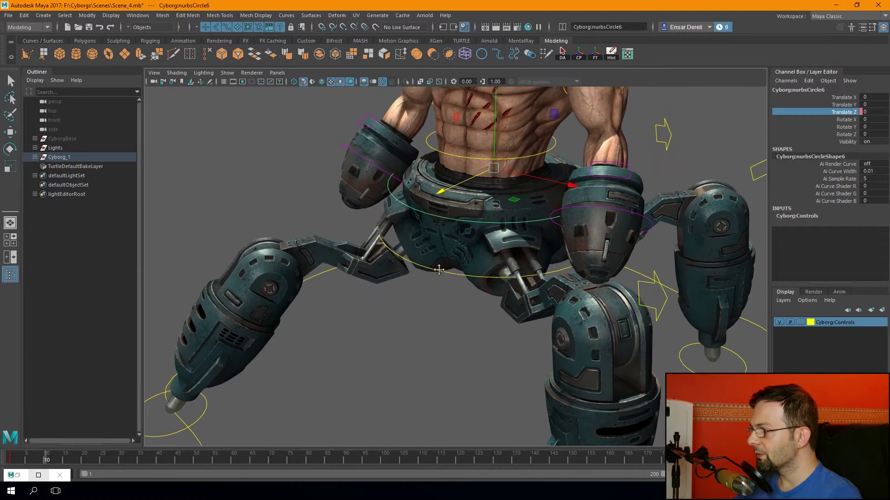
middle_click_drag(474, 194, 458, 224, "alt")
left_click_drag(431, 211, 451, 207)
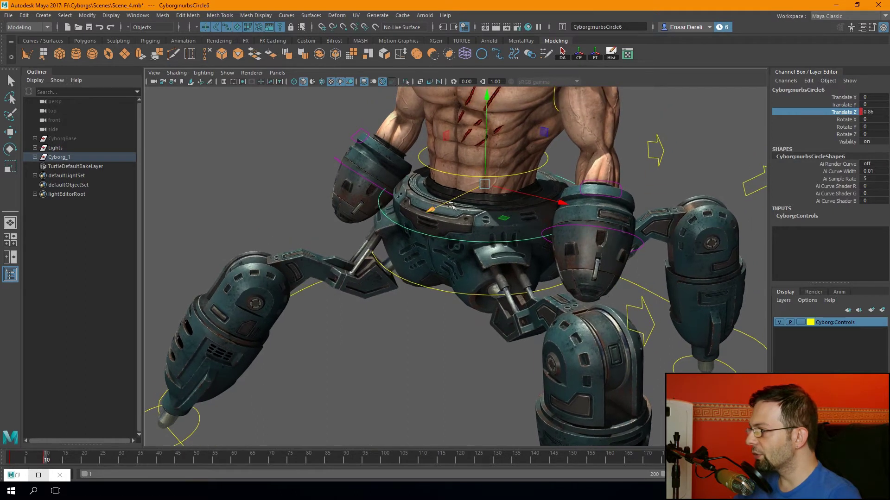
key("ctrl+z")
Key nurbsCircle6's Translate Z at 0 on frames 1 and 20.
right_click(817, 112)
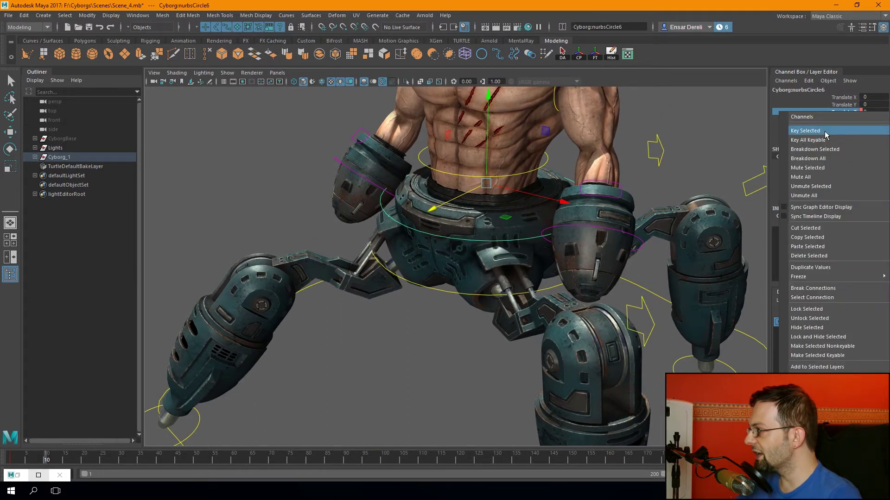
left_click(824, 131)
left_click(87, 460)
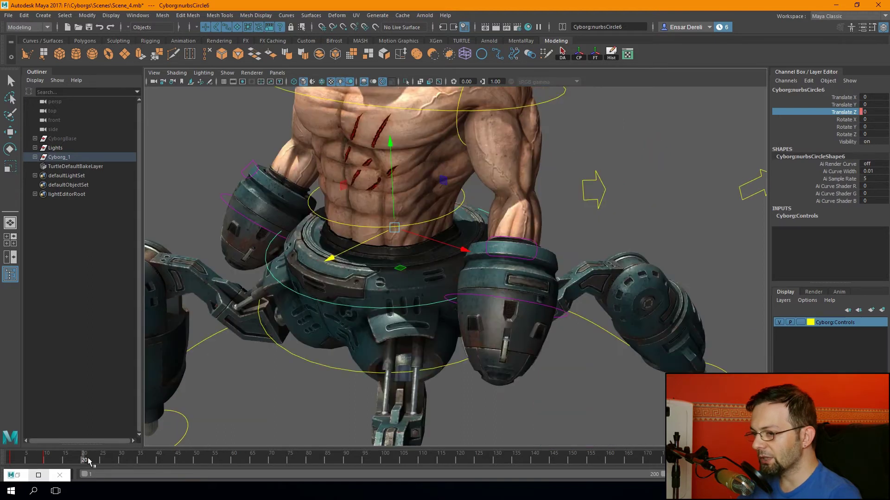
right_click(807, 113)
left_click(810, 134)
Reframe the view and lift the hip control to Translate Z 1.5 for the first bob.
mouse_move(670, 183)
left_mouse_down("alt")
mouse_move(580, 294)
mouse_move(61, 461)
mouse_move(11, 460)
left_mouse_up("alt")
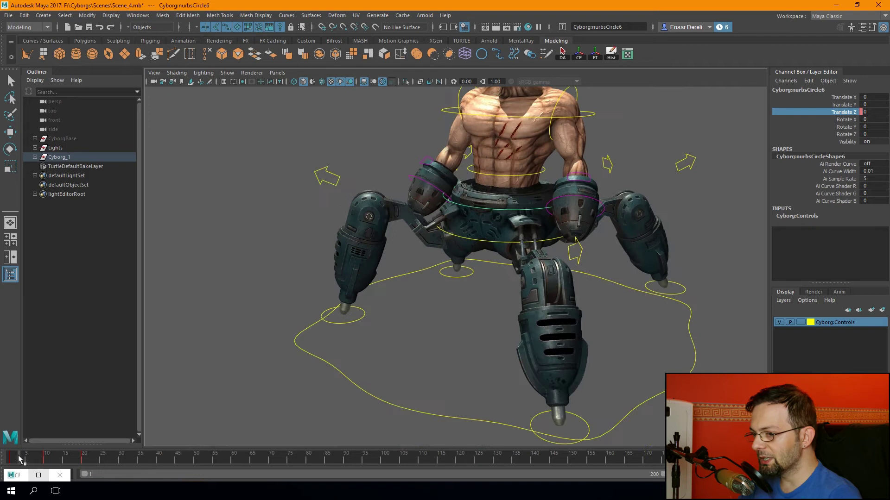
scroll(466, 324, "up", 4)
scroll(440, 375, "up", 3)
left_click_drag(439, 375, 427, 378, "alt")
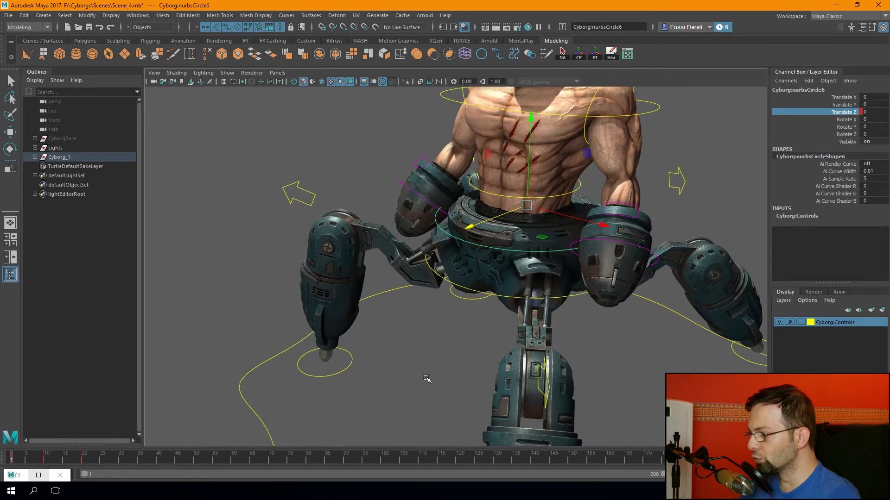
left_click_drag(7, 458, 2, 464)
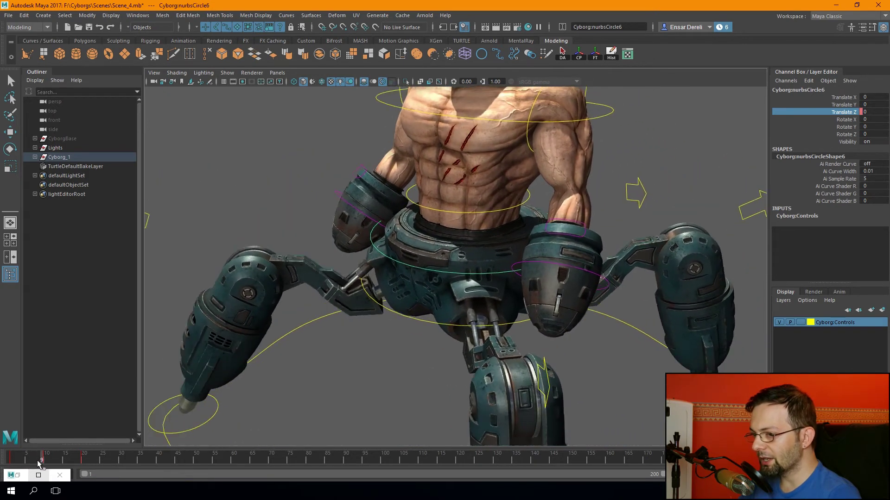
key("Escape")
left_click_drag(436, 224, 424, 238)
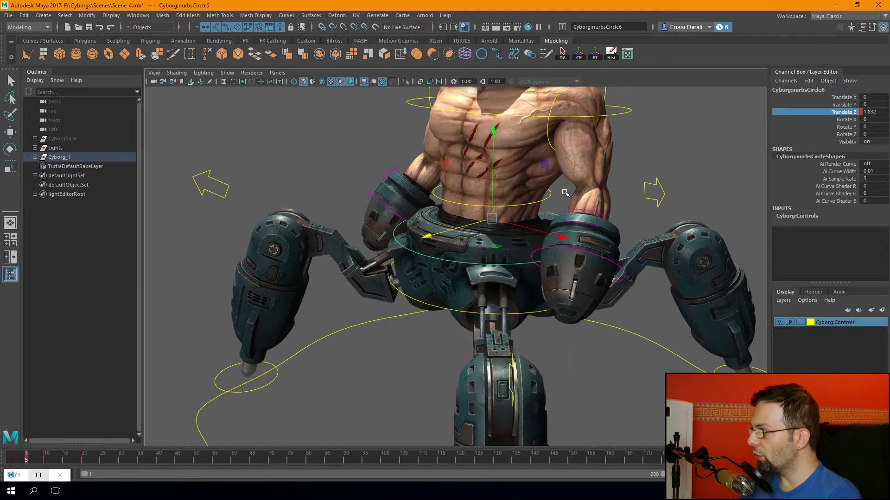
double_click(883, 111)
type("1.5")
key("Return")
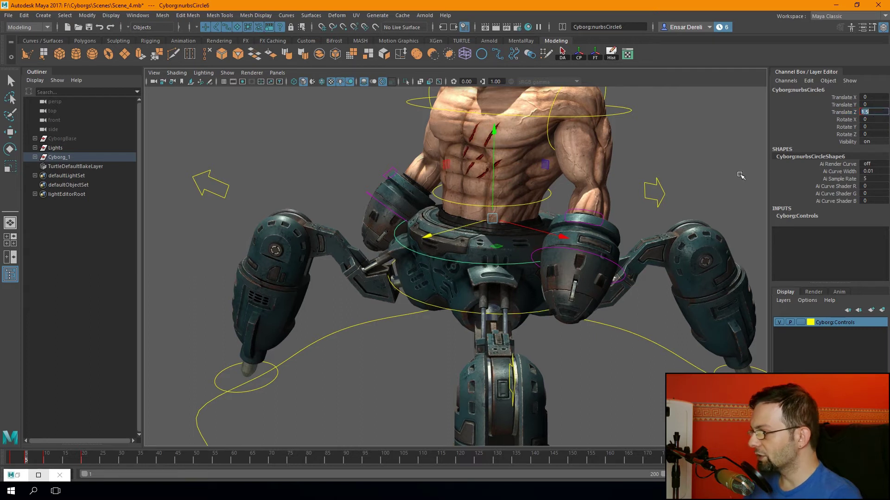
Set Translate Z peaks of 2 on the bob frames and review the hip bob.
mouse_move(28, 461)
left_mouse_down()
mouse_move(49, 475)
mouse_move(30, 475)
mouse_move(34, 469)
left_mouse_up()
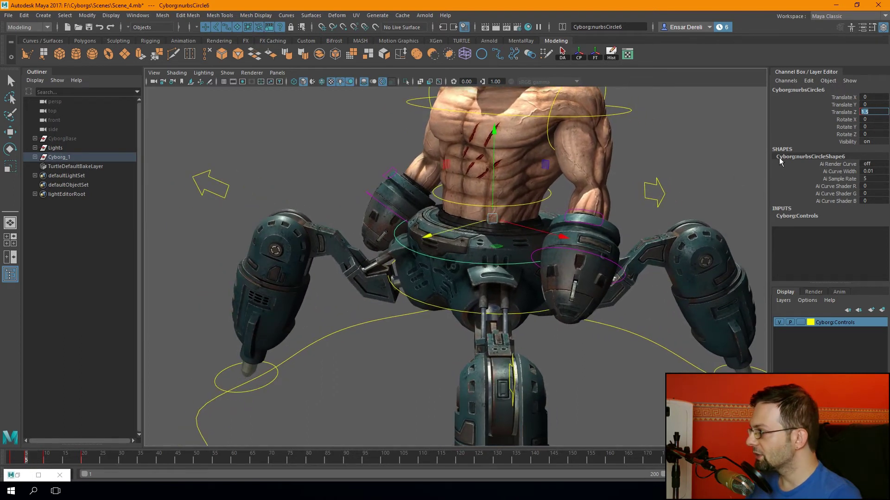
type("2")
key("Return")
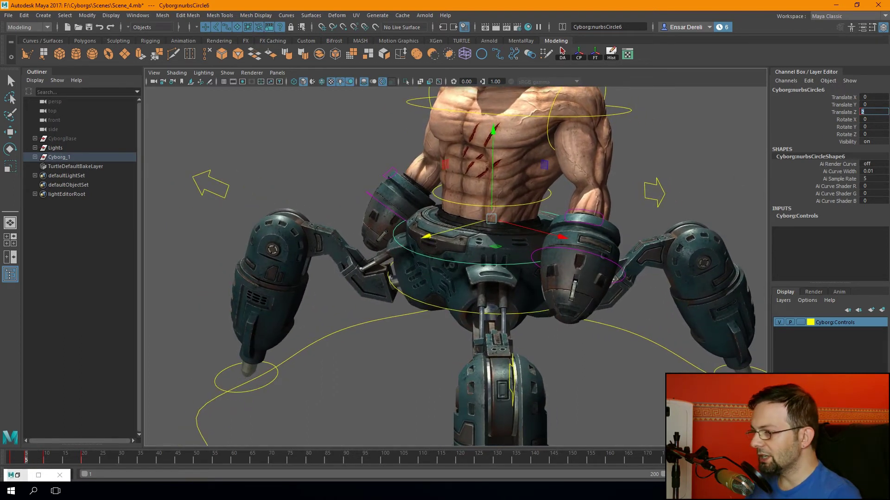
mouse_move(29, 458)
left_mouse_down()
mouse_move(7, 465)
mouse_move(65, 465)
left_mouse_up()
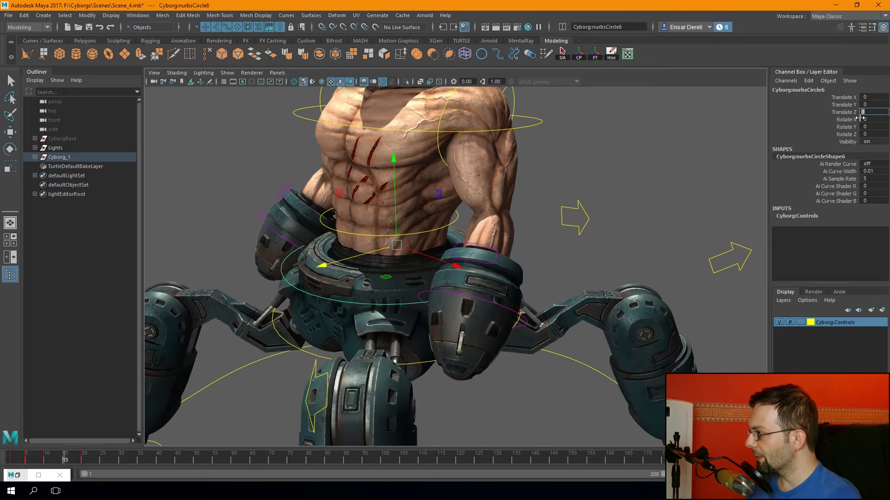
type("2")
key("Return")
mouse_move(65, 459)
left_mouse_down()
mouse_move(56, 476)
mouse_move(11, 458)
mouse_move(90, 460)
mouse_move(56, 460)
left_mouse_up()
mouse_move(6, 474)
left_mouse_down()
mouse_move(25, 477)
mouse_move(58, 402)
mouse_move(49, 464)
left_mouse_up()
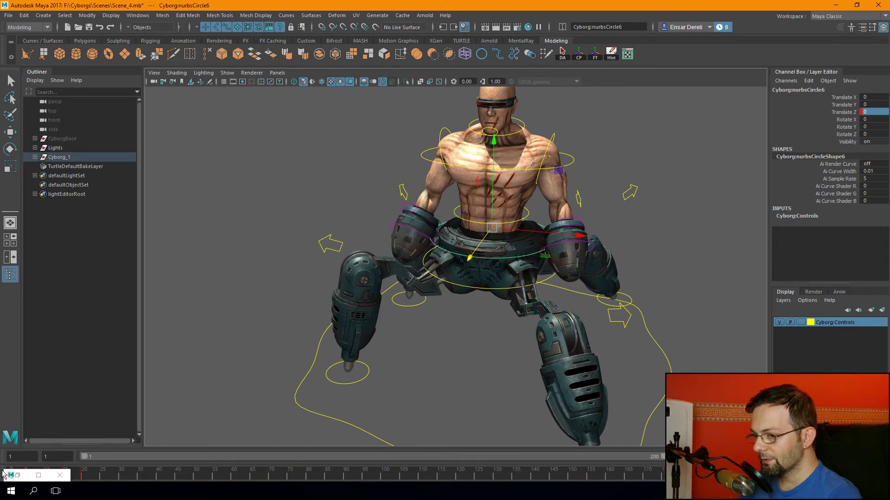
Dock the Time Slider back under the viewport and play through the walk cycle.
left_click(9, 475)
left_click(59, 478)
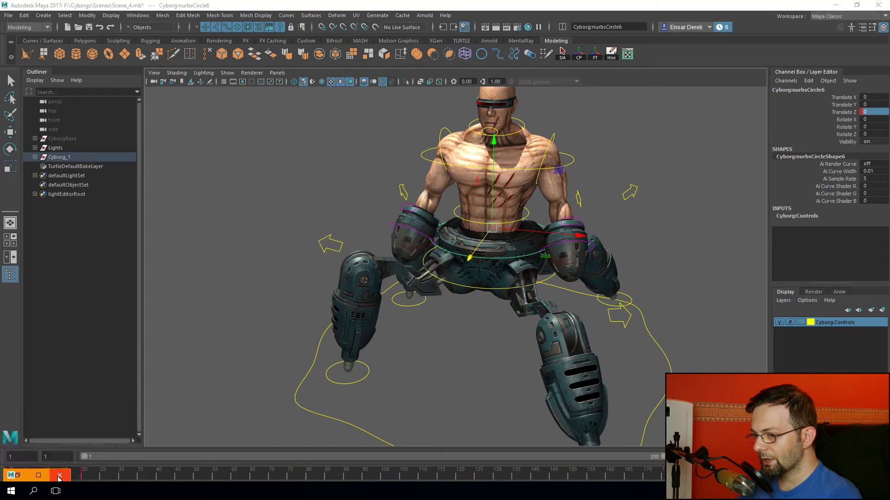
double_click(6, 475)
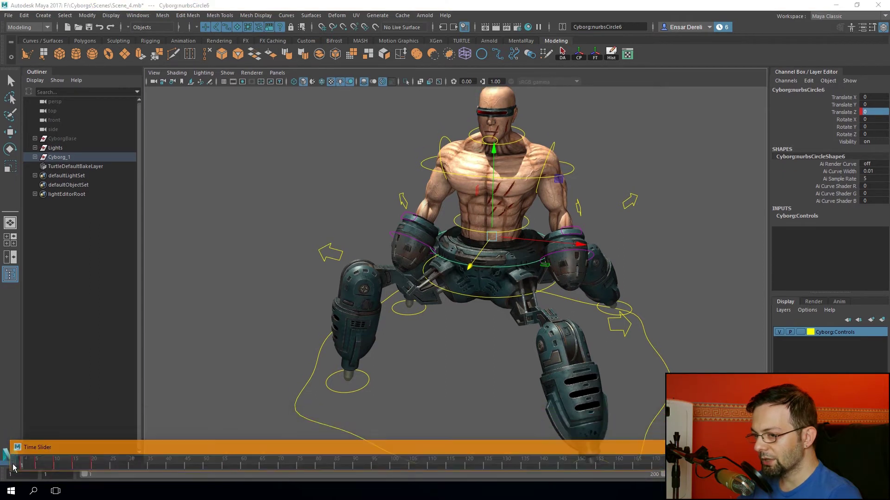
left_click_drag(13, 469, 13, 465)
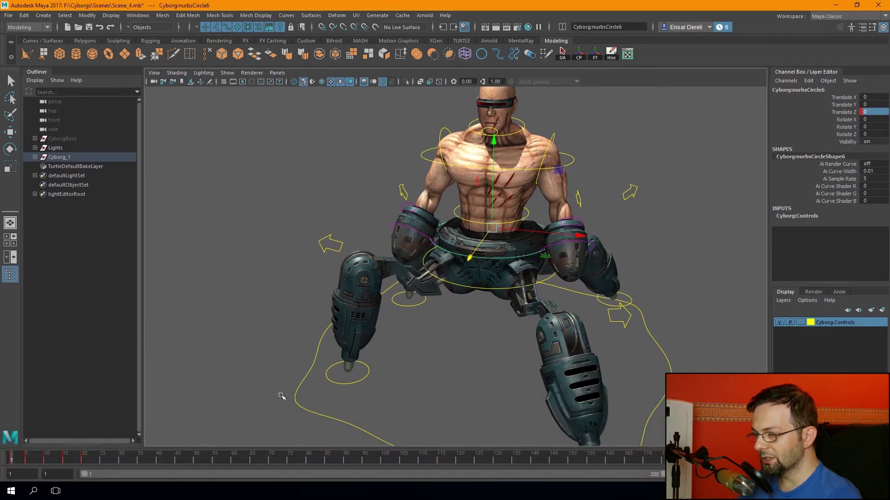
key("f")
mouse_move(15, 459)
left_mouse_down()
mouse_move(97, 463)
mouse_move(10, 461)
left_mouse_up()
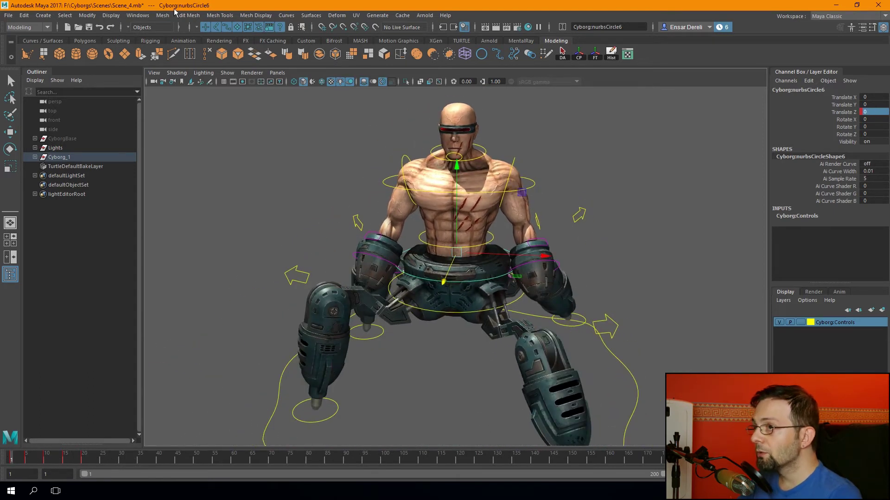
Set the Translate Z curve's Post Infinity to Cycle in the Graph Editor, then minimize it.
left_click(138, 15)
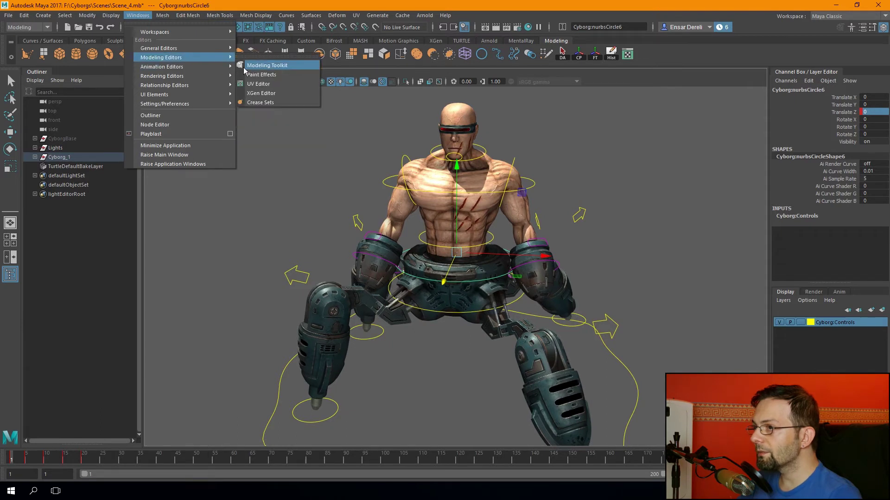
left_click(262, 74)
left_click_drag(308, 116, 651, 172)
left_click(544, 66)
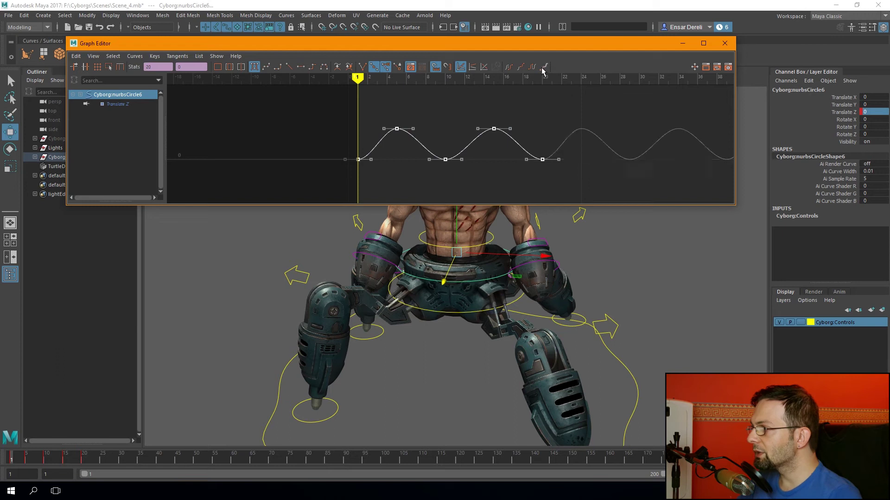
left_click(683, 43)
left_click(39, 475)
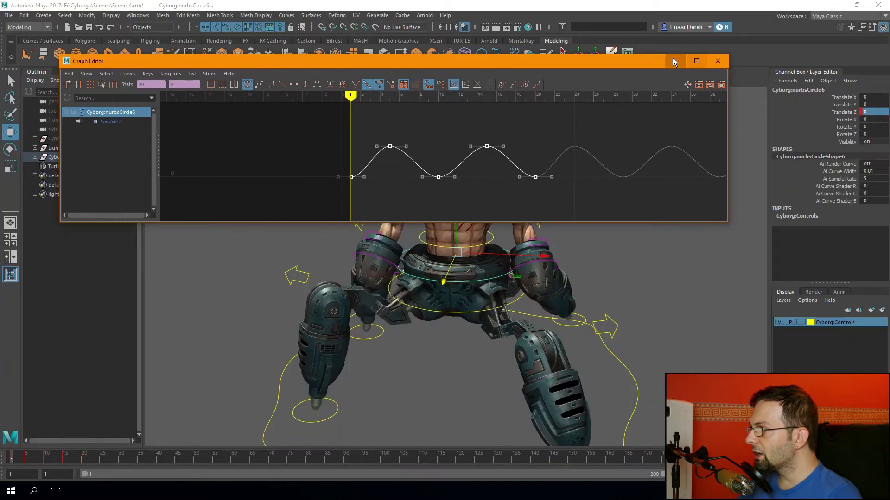
left_click(674, 62)
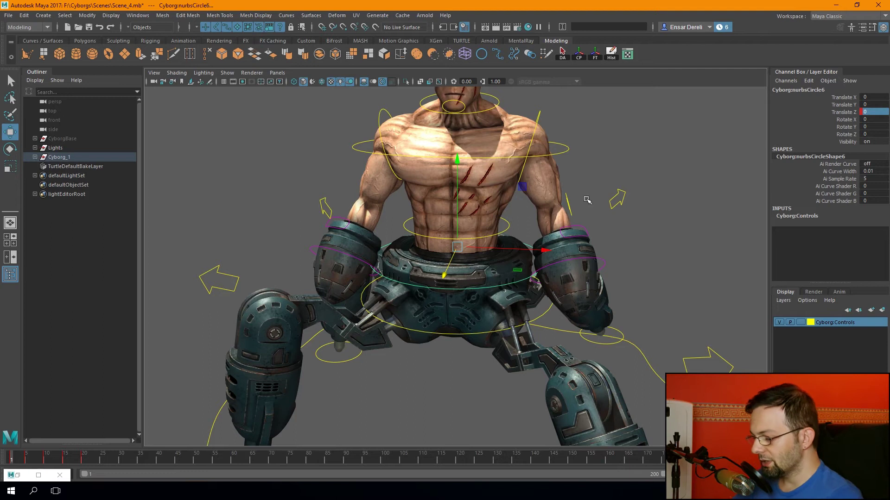
scroll(415, 275, "up", 2)
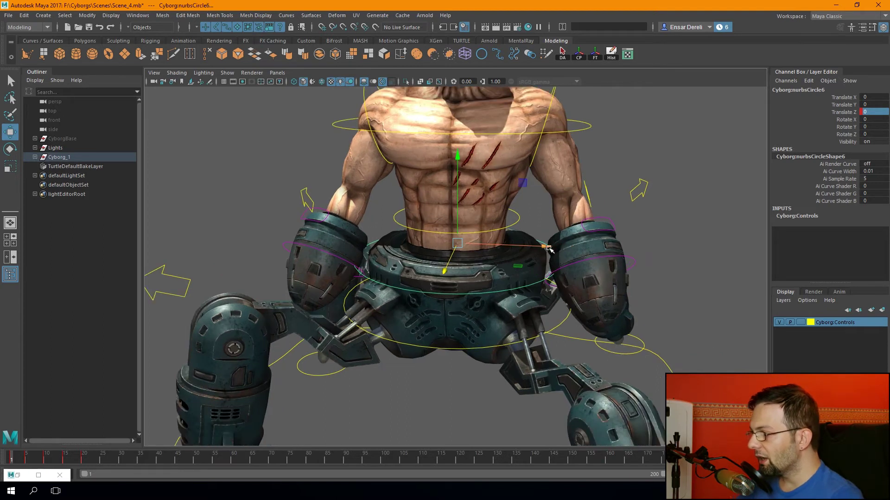
scroll(549, 249, "down", 2)
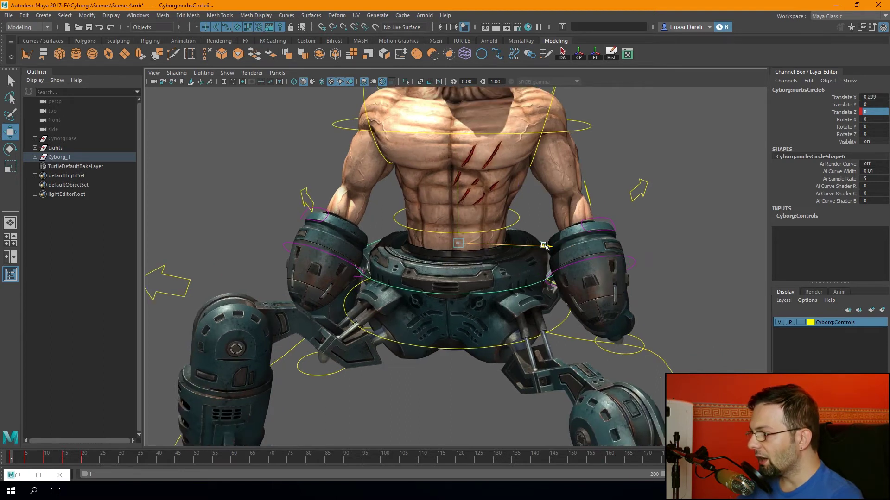
scroll(441, 287, "down", 3)
left_click(420, 309)
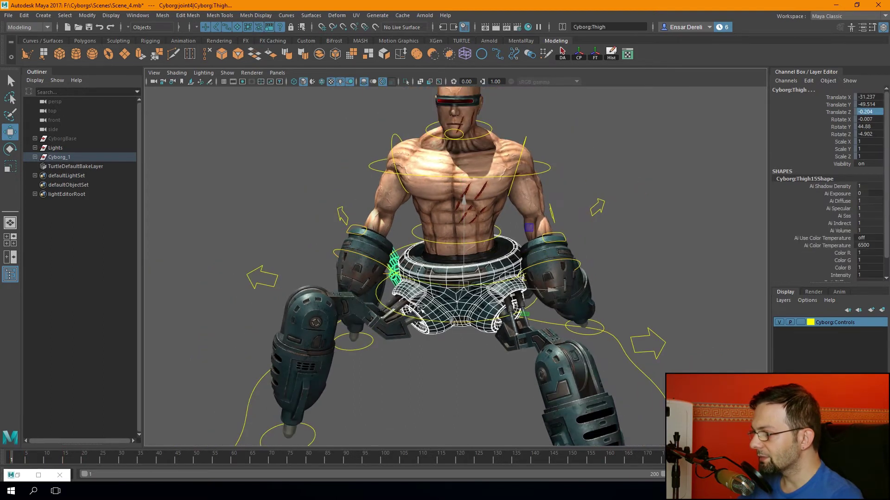
left_click(403, 343)
mouse_move(417, 351)
left_mouse_down("alt")
mouse_move(430, 382)
mouse_move(440, 306)
mouse_move(358, 302)
left_mouse_up("alt")
key("ctrl+z")
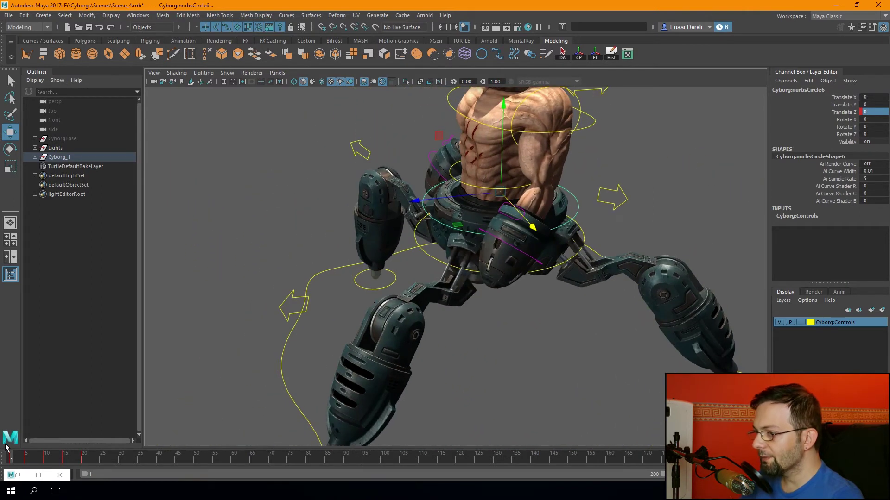
mouse_move(16, 460)
left_mouse_down()
mouse_move(33, 465)
mouse_move(26, 465)
left_mouse_up()
left_click_drag(324, 301, 257, 366, "alt")
left_click_drag(24, 458, 45, 461)
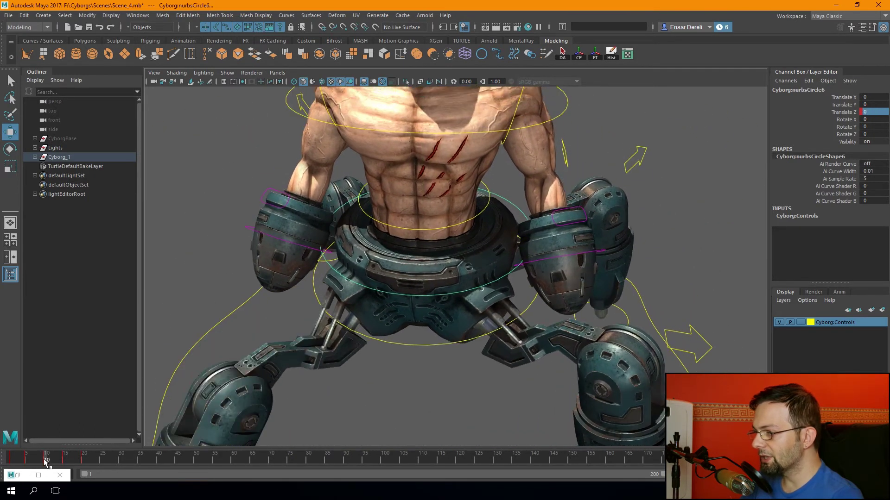
scroll(217, 260, "down", 3)
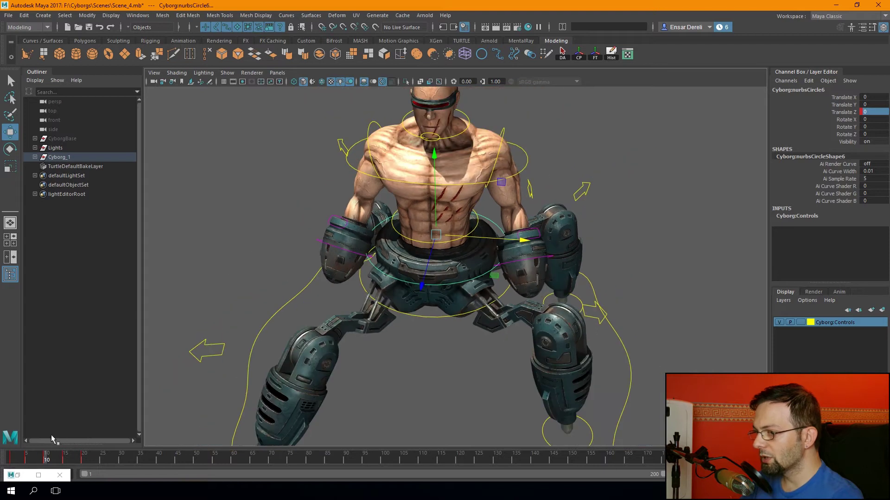
left_click_drag(46, 459, 11, 458)
right_click_drag(258, 287, 375, 288, "alt")
left_click_drag(375, 289, 397, 320, "alt")
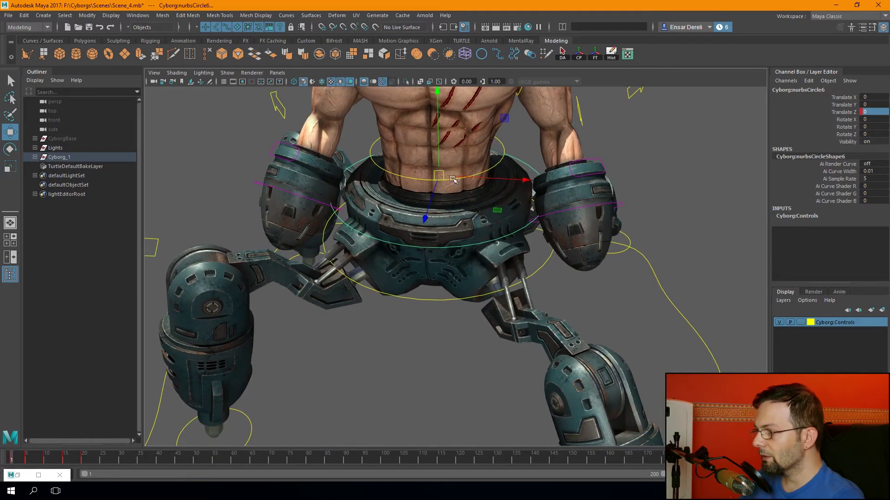
left_click_drag(522, 180, 526, 180)
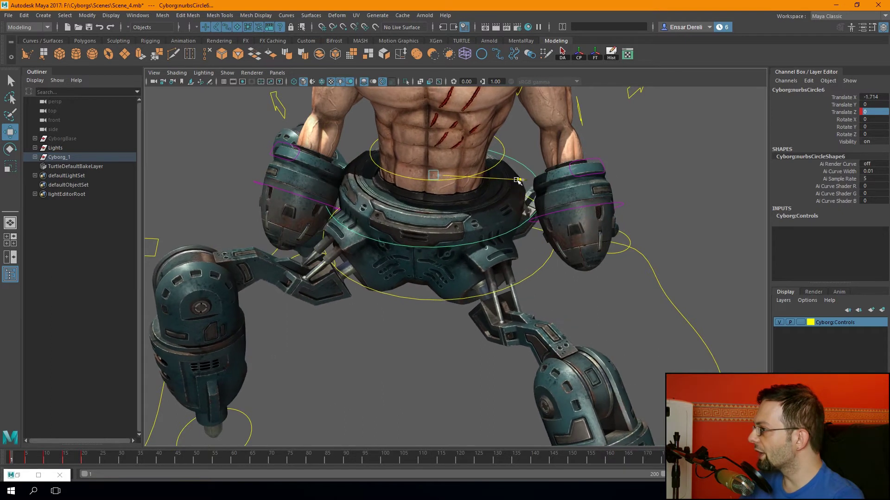
key("ctrl+z")
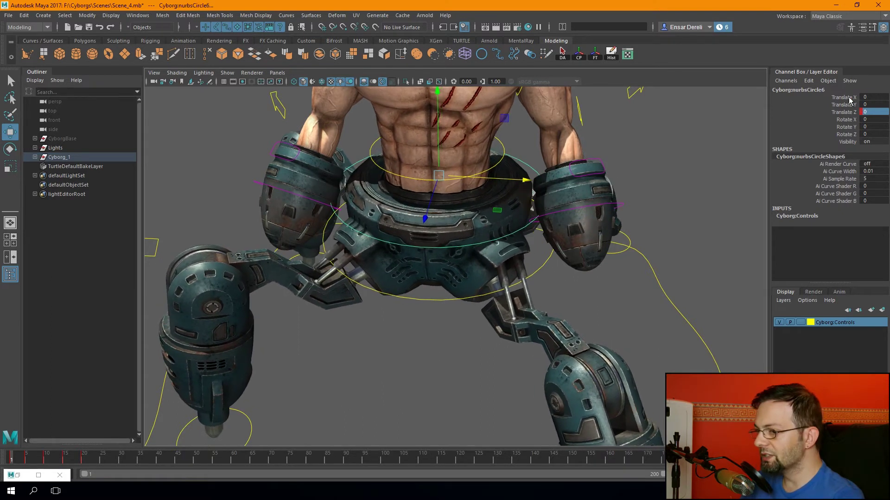
Shift the waist control sideways and set Translate X to 1.5 at frame 1.
left_click(850, 98)
right_click(850, 97)
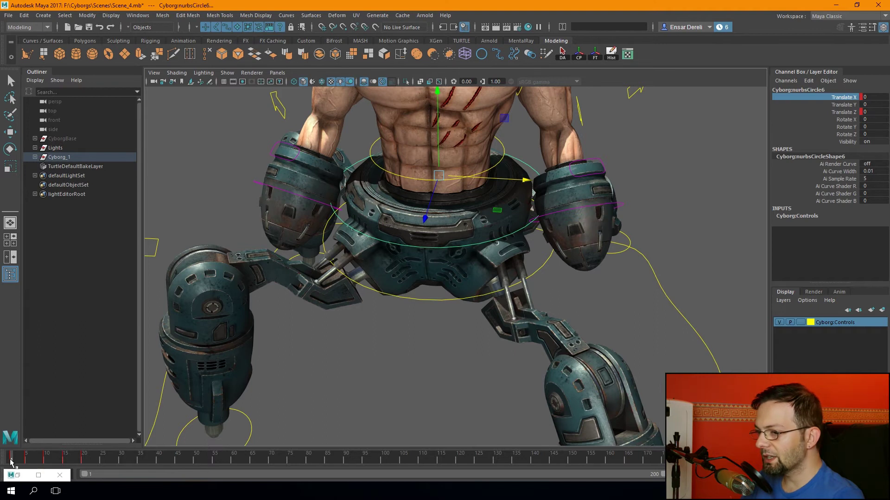
right_click_drag(297, 324, 332, 357, "alt")
left_click_drag(332, 357, 417, 278, "alt")
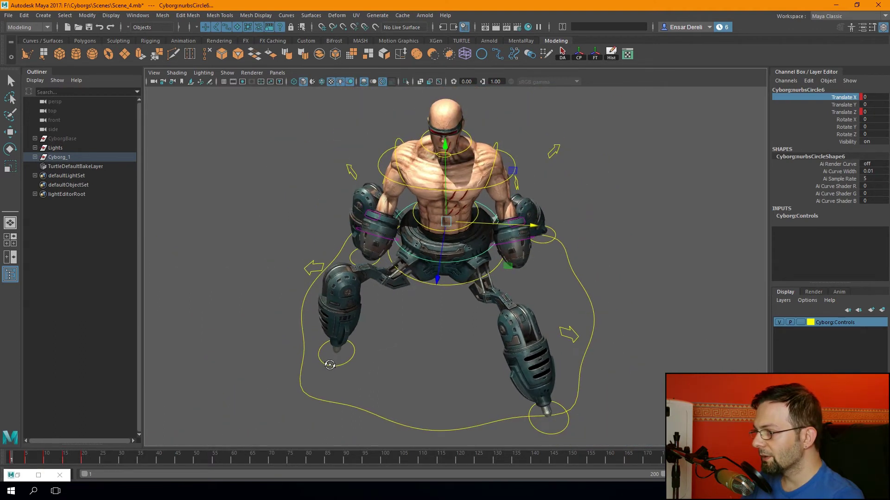
right_click_drag(463, 278, 496, 263, "alt")
left_click_drag(532, 218, 535, 218)
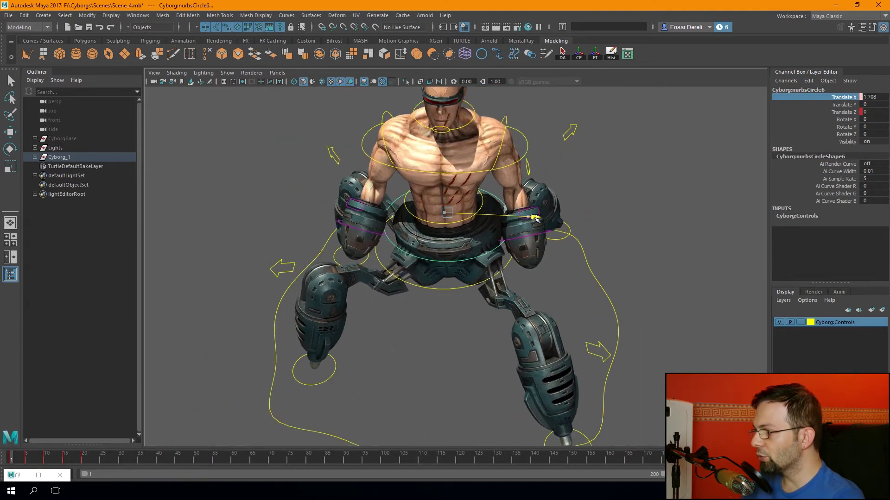
double_click(877, 97)
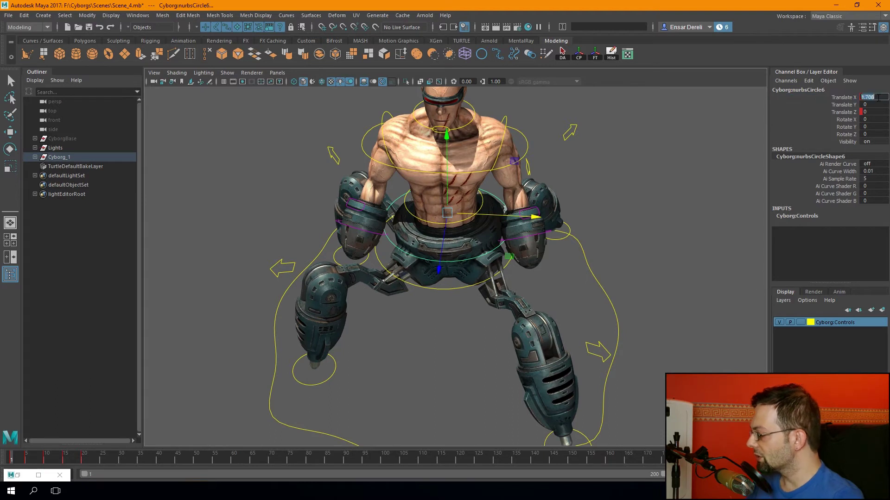
type("1.5")
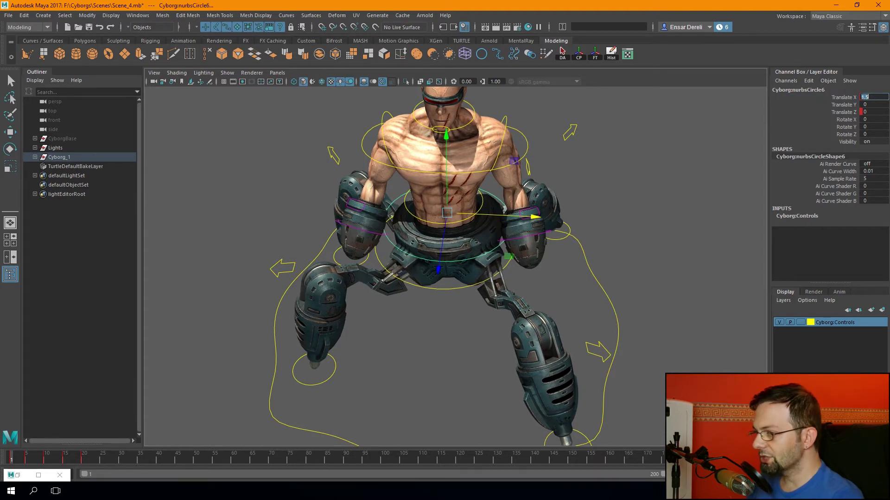
Set Translate X to -1.5 at frame 10 and 1.5 at frame 20.
left_click_drag(12, 459, 47, 458)
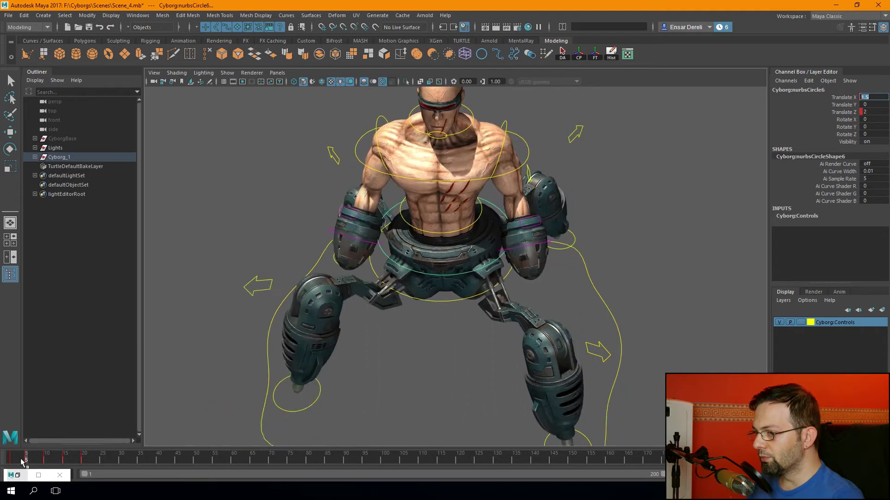
left_click_drag(46, 459, 45, 458)
type("-1.")
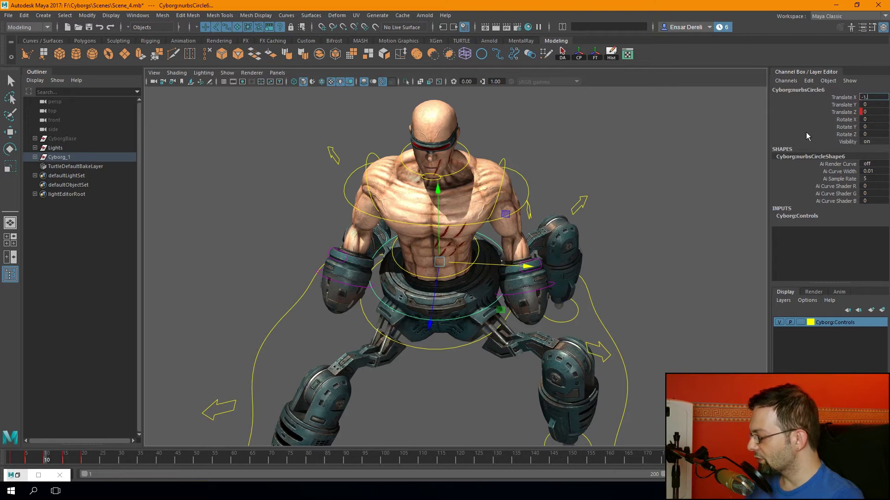
type("5")
key("Return")
key("period")
key("period")
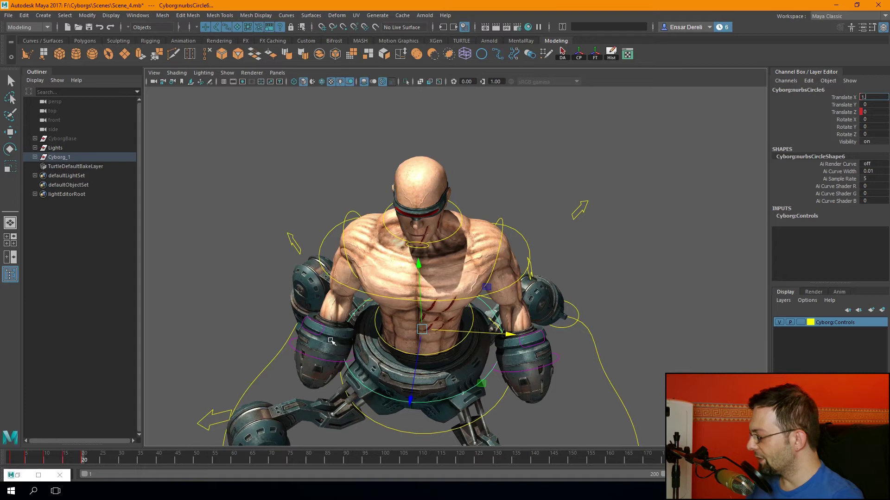
type(".5")
key("Return")
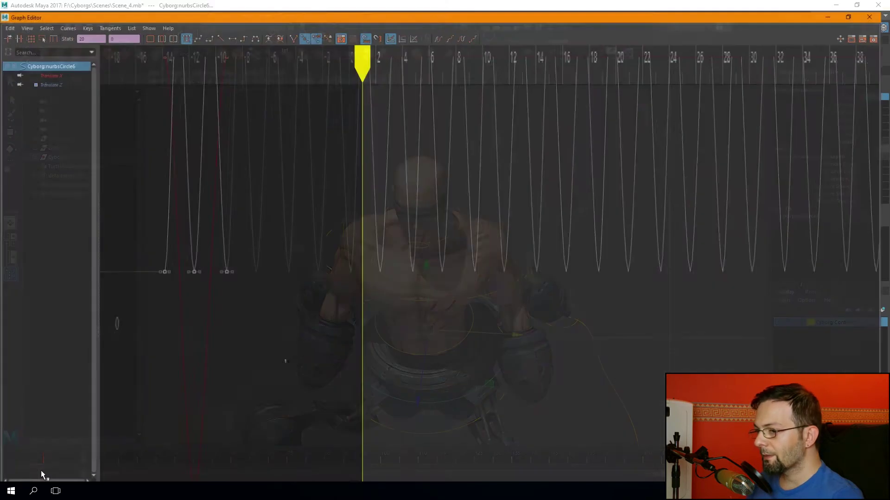
Inspect the waist control's Translate X curve in the Graph Editor, then minimize it.
left_click(41, 471)
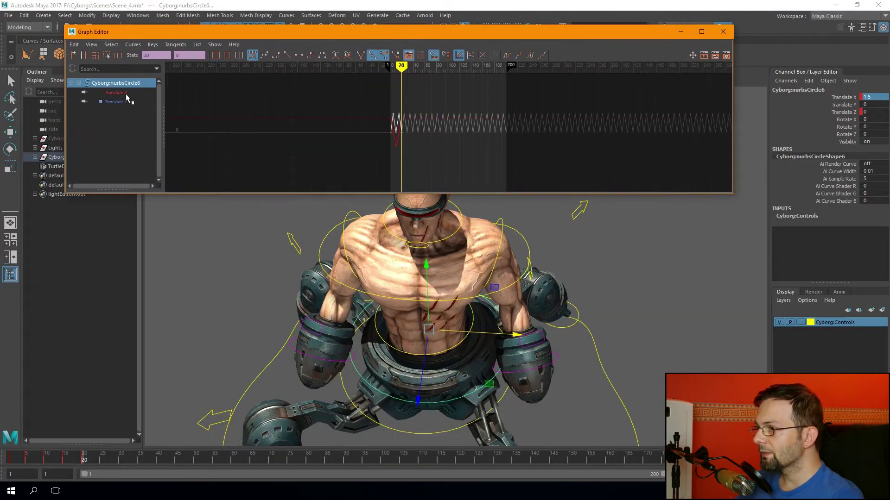
left_click(126, 93)
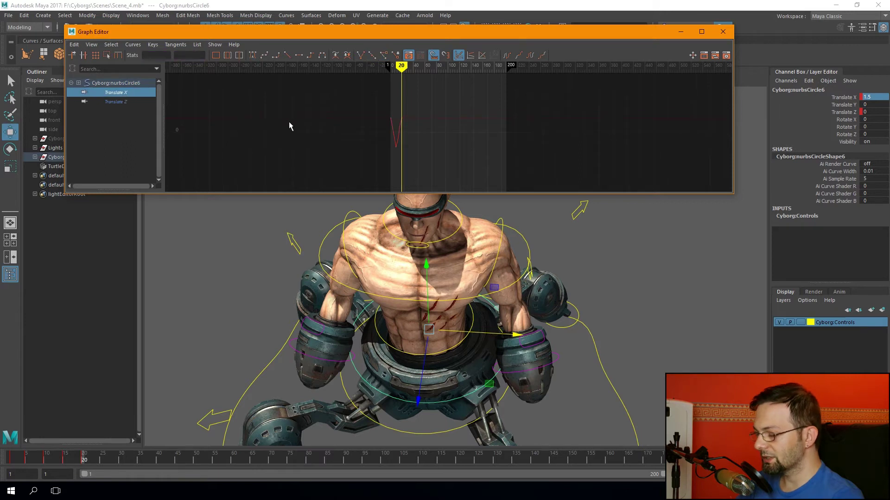
key("f")
scroll(351, 138, "down", 2)
scroll(417, 116, "down", 2)
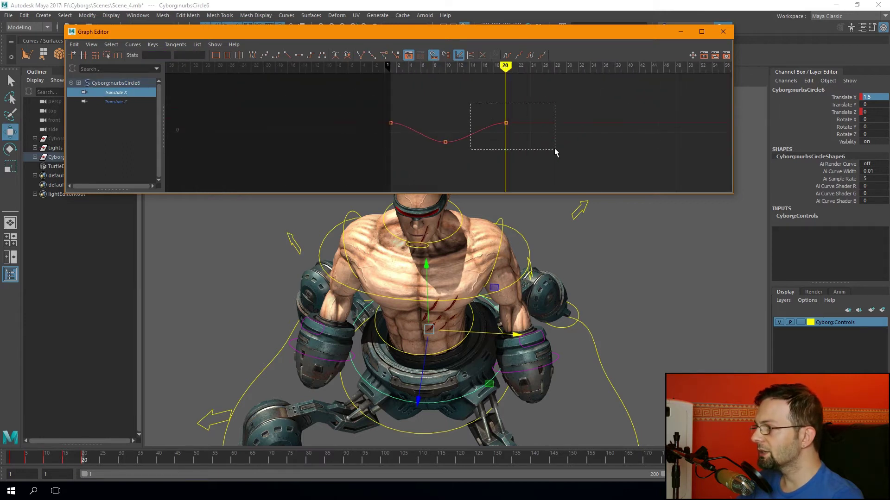
left_click_drag(555, 149, 556, 150)
left_click(681, 34)
Select the chest control circle nurbsCircle8 and return to frame 1.
mouse_move(324, 232)
left_mouse_down("alt")
mouse_move(277, 250)
mouse_move(311, 194)
left_mouse_up("alt")
left_click(255, 248)
left_click(324, 189)
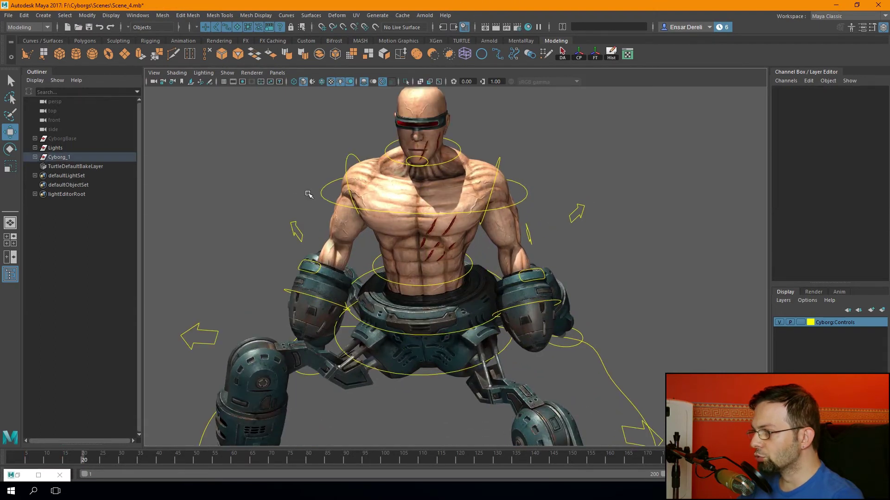
left_click_drag(256, 201, 250, 212, "alt")
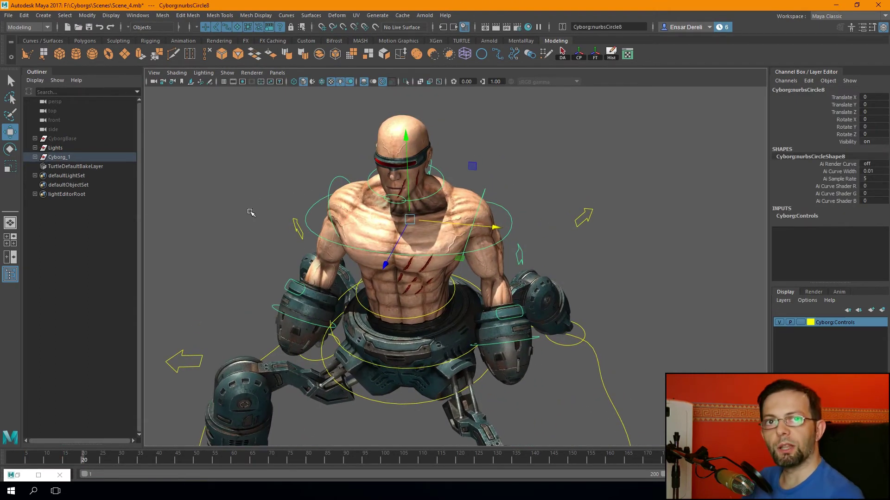
right_click_drag(251, 212, 253, 294, "alt")
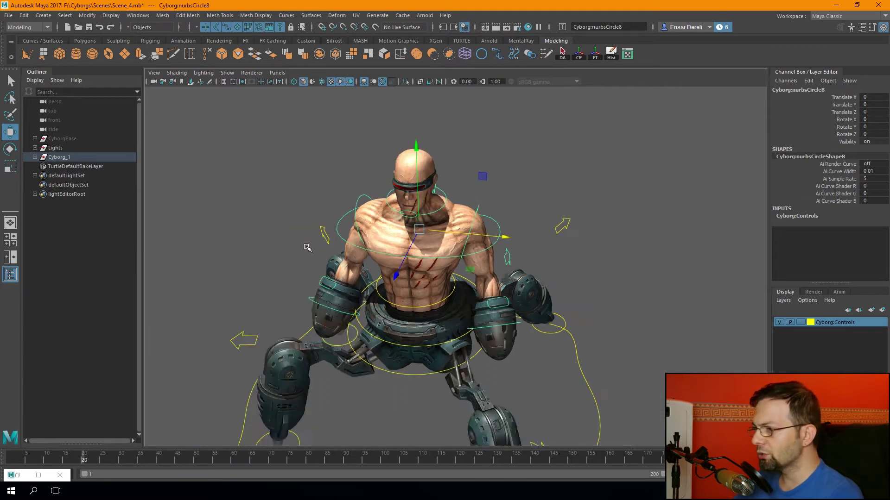
left_click_drag(253, 294, 286, 244, "alt")
mouse_move(264, 290)
left_mouse_down("alt")
mouse_move(268, 260)
mouse_move(297, 242)
mouse_move(297, 285)
left_mouse_up("alt")
left_click(10, 461)
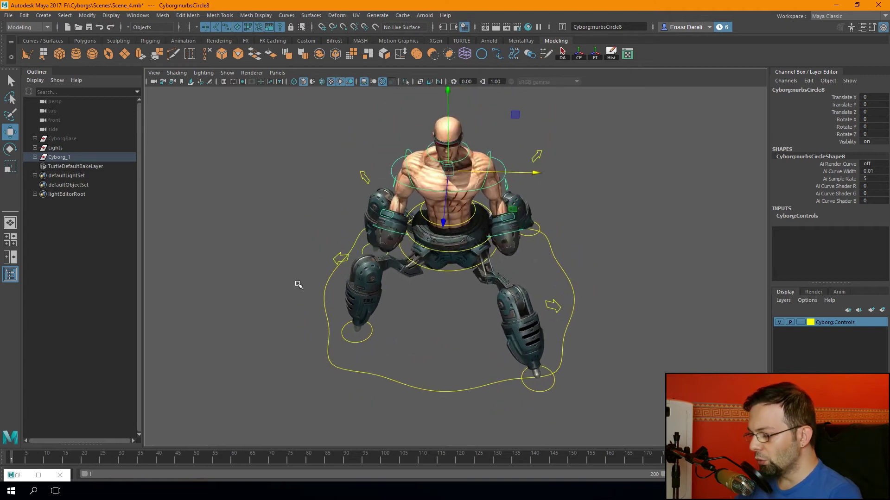
Twist the chest with the Rotate tool and key Rotate Y at -5 on frame 1.
key("e")
scroll(279, 252, "up", 2)
scroll(259, 227, "up", 1)
scroll(254, 265, "up", 1)
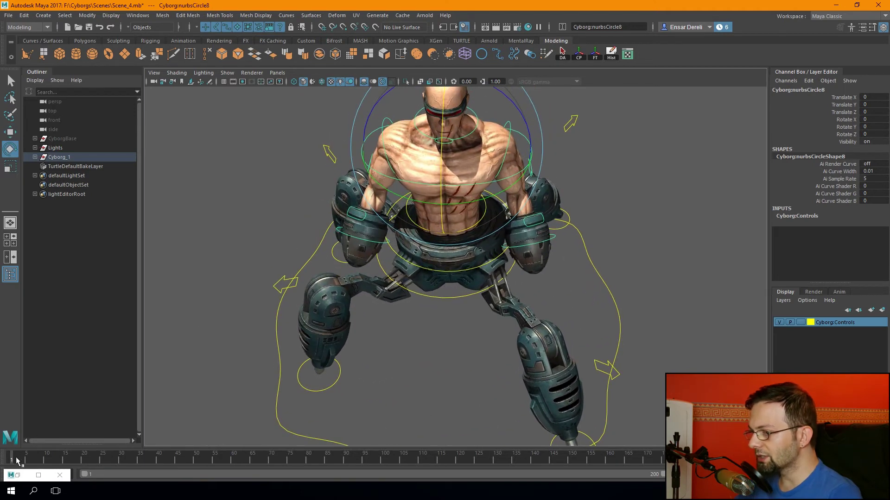
left_click_drag(17, 461, 14, 461)
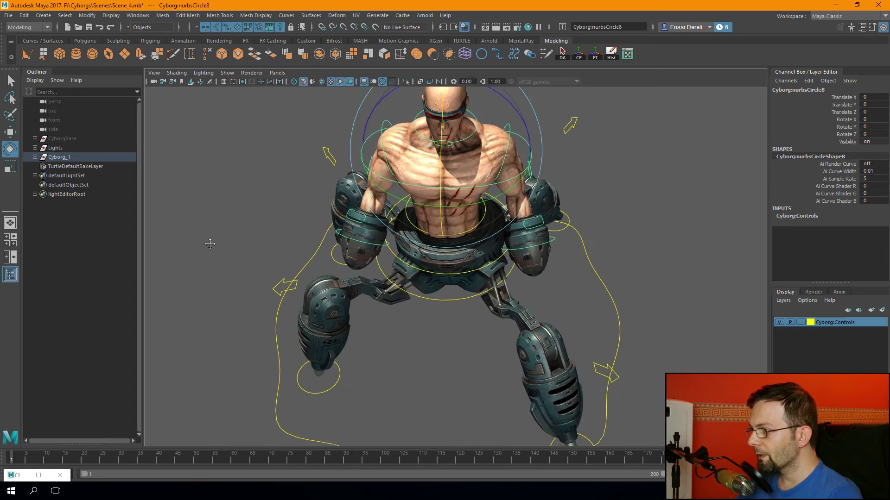
left_click_drag(210, 243, 397, 205, "alt")
mouse_move(383, 235)
left_mouse_down()
mouse_move(408, 240)
mouse_move(388, 234)
left_mouse_up()
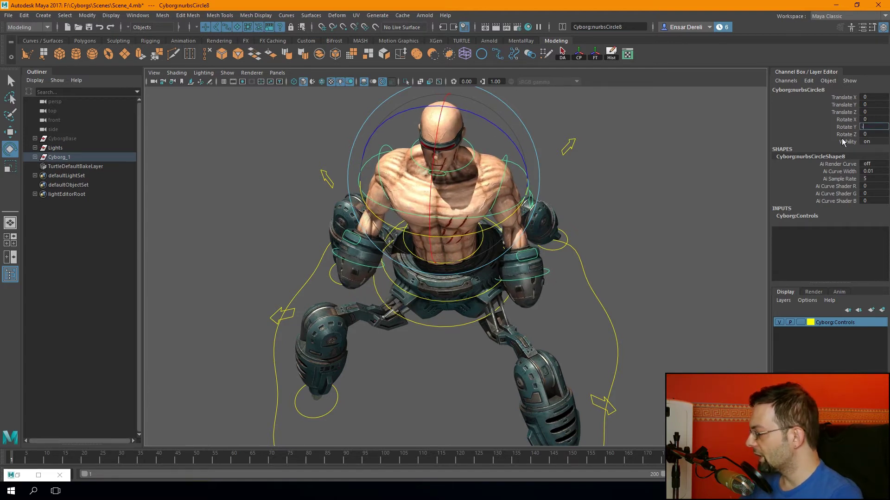
type("-5")
left_click(845, 127)
right_click(845, 126)
left_click(815, 147)
Key the chest's Rotate Y at 5 on frame 10 and -5 on frame 20.
left_click_drag(28, 460, 47, 460)
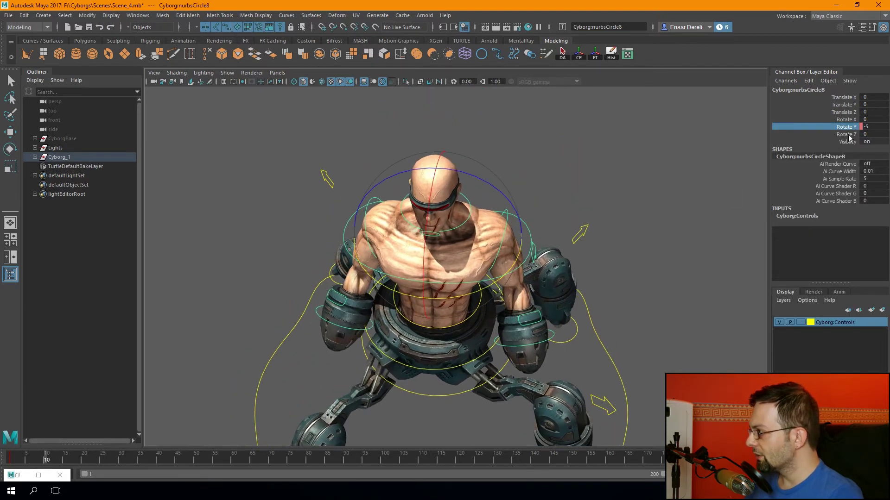
left_click(864, 126)
type("5")
key("Return")
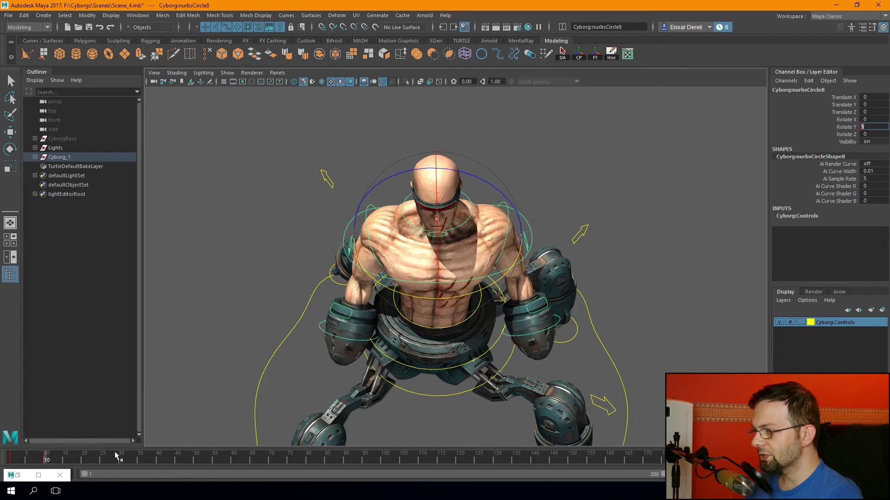
left_click(81, 464)
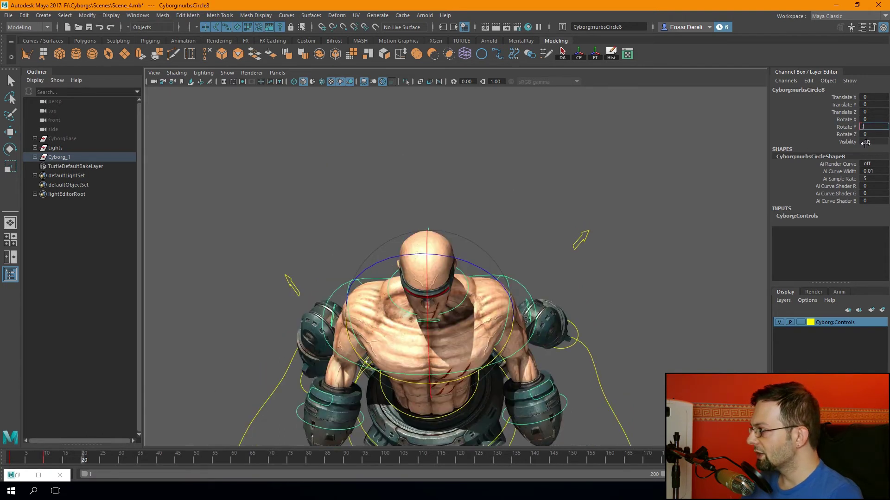
type("5")
key("Return")
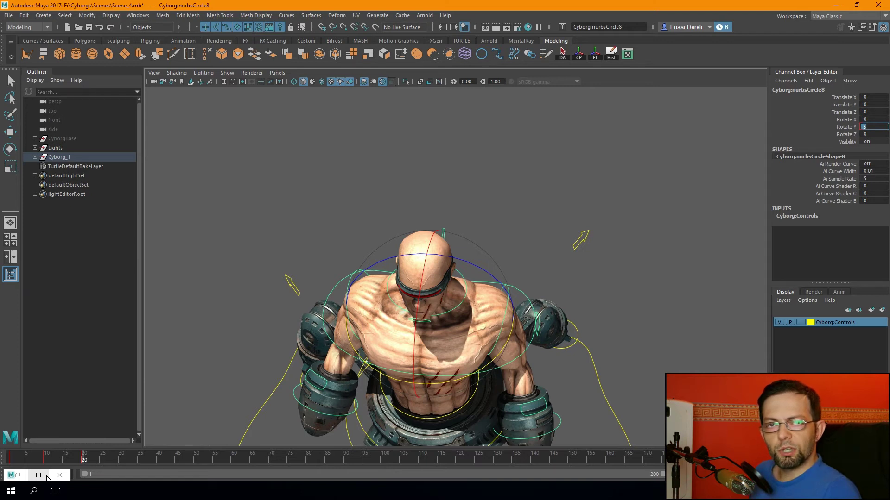
left_click_drag(352, 278, 260, 269, "alt")
left_click(46, 466)
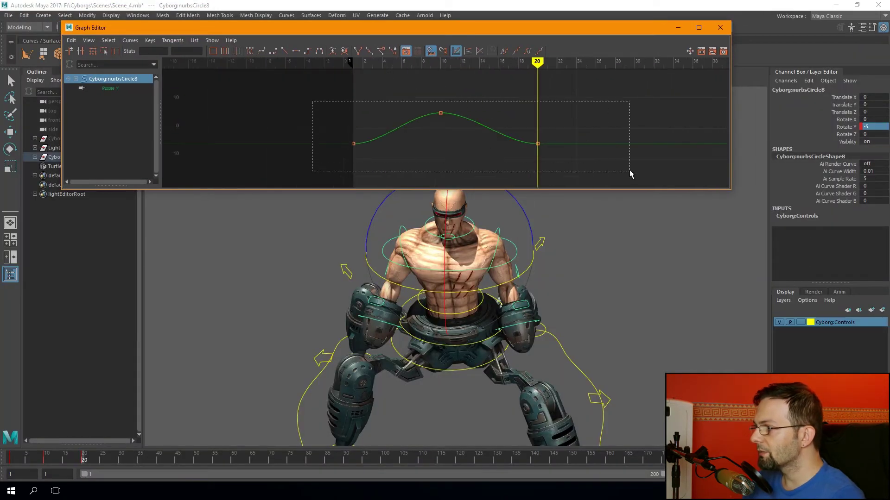
Select all Rotate Y keys, set Post Infinity to Cycle, and minimize the Graph Editor.
left_click_drag(313, 101, 630, 175)
key("e")
left_click(539, 50)
left_click(678, 28)
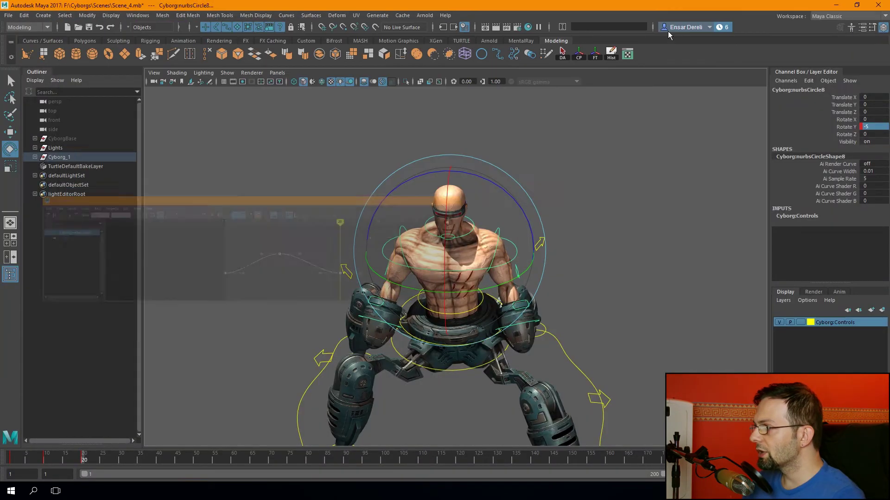
left_click(289, 215)
scroll(260, 258, "down", 3)
left_click_drag(260, 258, 283, 211, "alt")
scroll(284, 210, "up", 3)
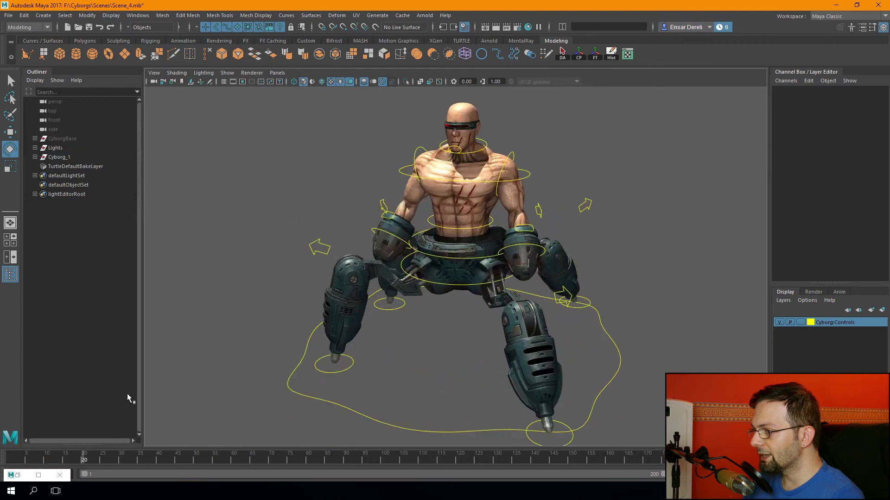
Recheck the chest control's Rotate Y curve and preview the cycling twist past frame 20.
left_click(46, 475)
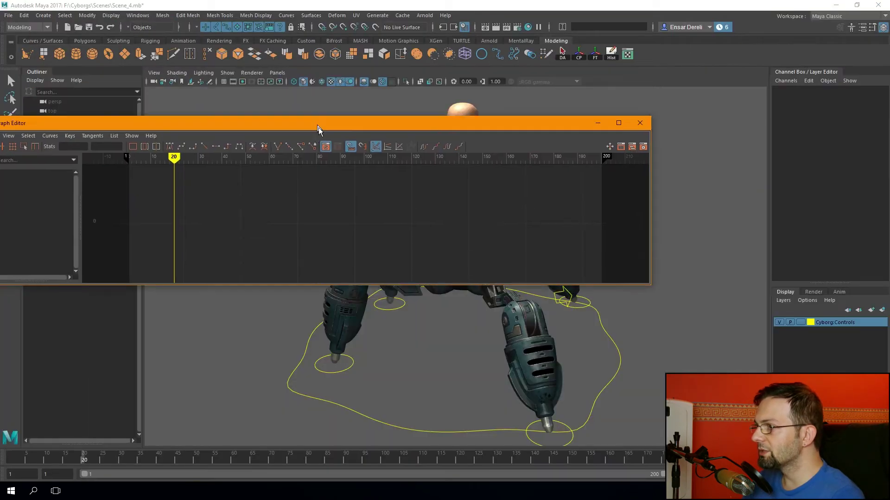
left_click(402, 170)
key("f")
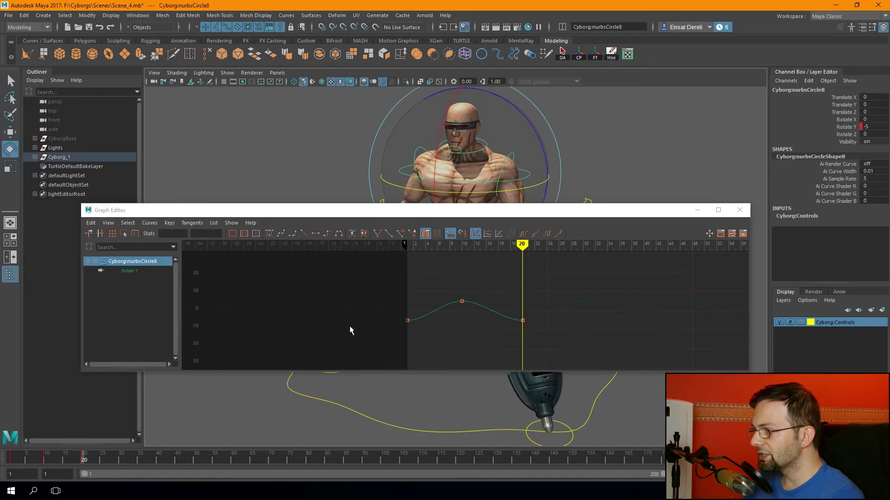
left_click_drag(518, 299, 563, 348)
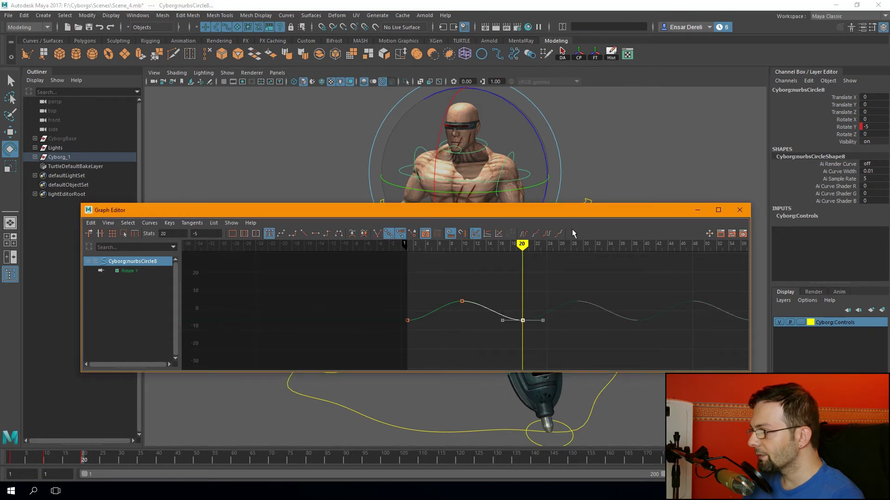
left_click(697, 211)
mouse_move(11, 459)
left_mouse_down()
mouse_move(141, 461)
mouse_move(12, 459)
left_mouse_up()
mouse_move(222, 369)
left_mouse_down("alt")
mouse_move(264, 317)
mouse_move(292, 236)
mouse_move(283, 264)
left_mouse_up("alt")
left_click(264, 318)
mouse_move(40, 461)
left_mouse_down()
mouse_move(90, 456)
mouse_move(8, 462)
left_mouse_up()
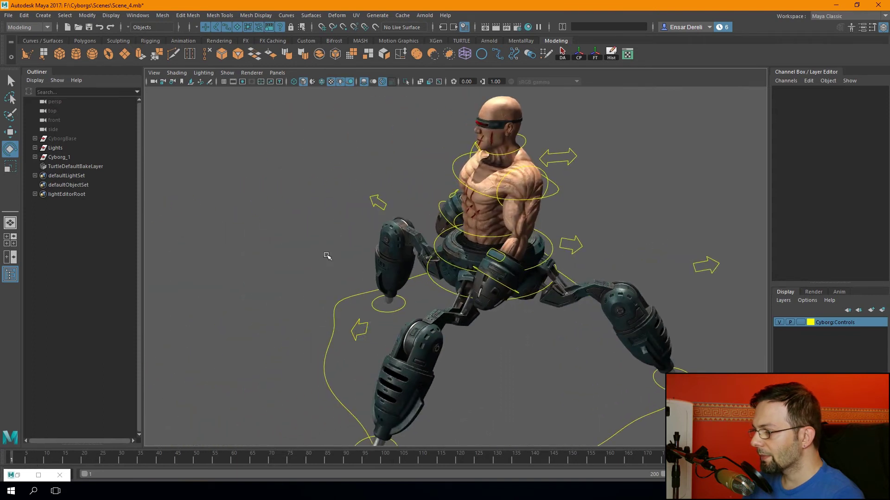
left_click_drag(327, 256, 399, 199, "alt")
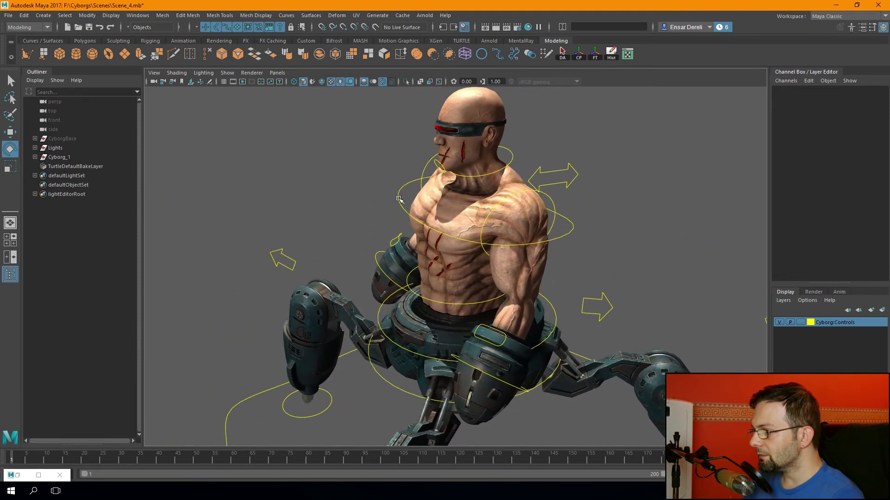
left_click(373, 174)
left_click_drag(373, 174, 299, 151, "alt")
left_click(515, 182)
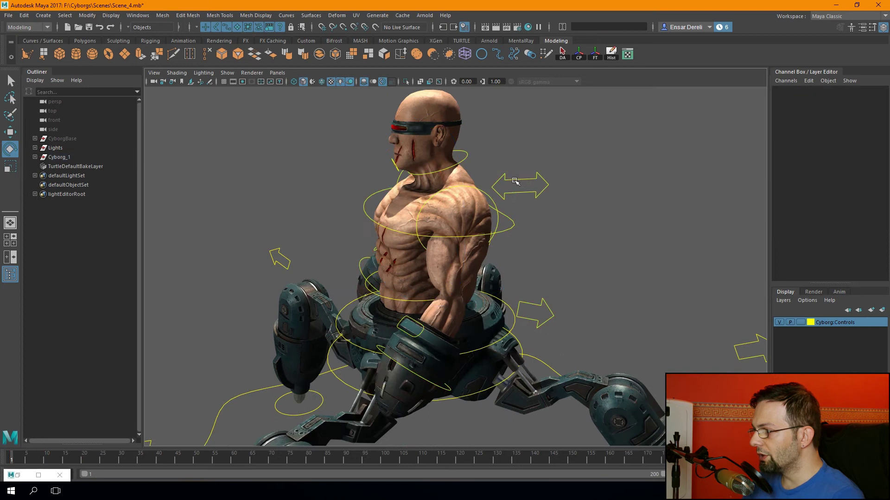
key("w")
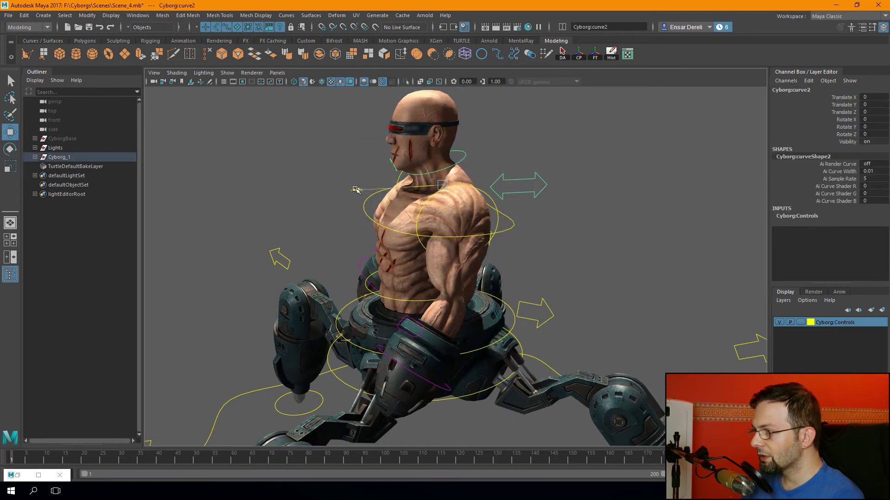
scroll(321, 203, "up", 2)
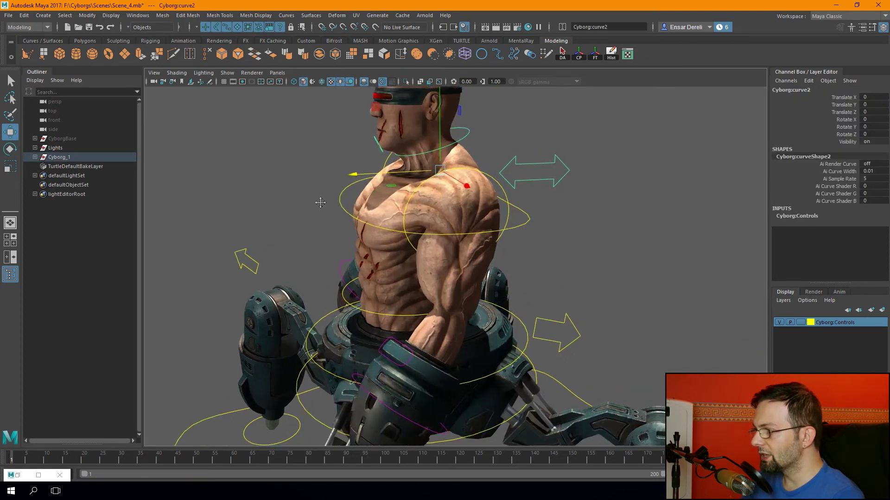
left_click_drag(320, 203, 319, 205, "alt")
key("ctrl+z")
left_click(295, 239)
left_click_drag(318, 240, 368, 257)
key("ctrl+z")
key("ctrl+z")
key("ctrl+z")
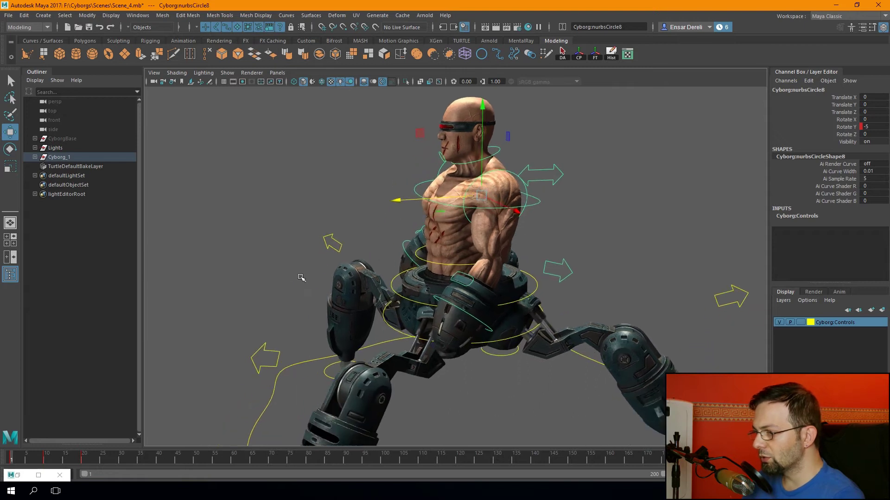
key("ctrl+z")
key("ctrl+z")
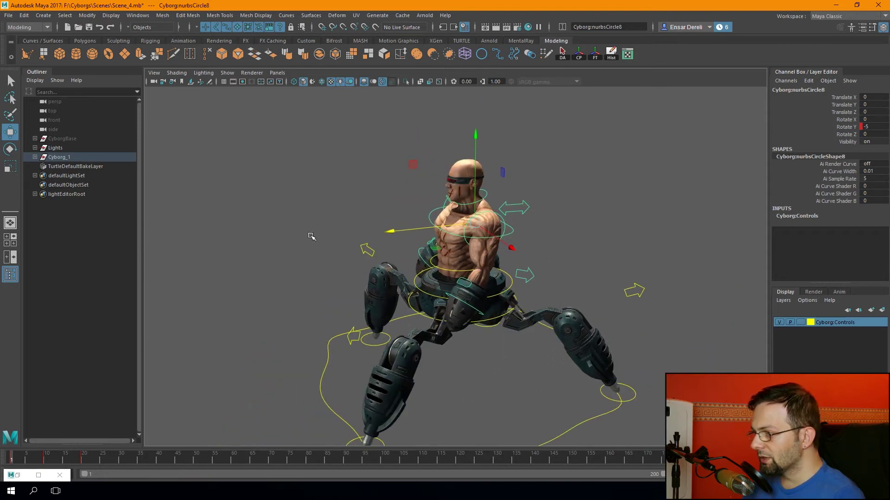
Key the torso control's Translate Z at 0 on frame 1 and -2 on frame 5.
left_click_drag(392, 234, 386, 233)
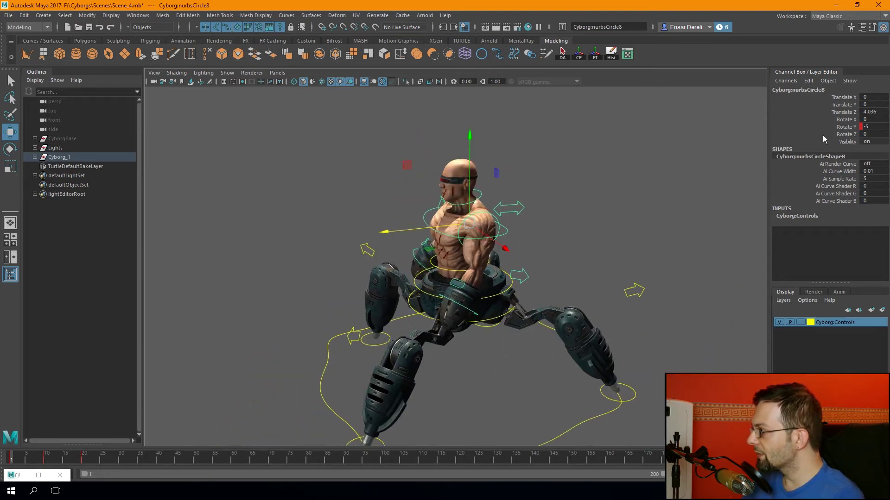
left_click(844, 111)
right_click(845, 111)
left_click(815, 129)
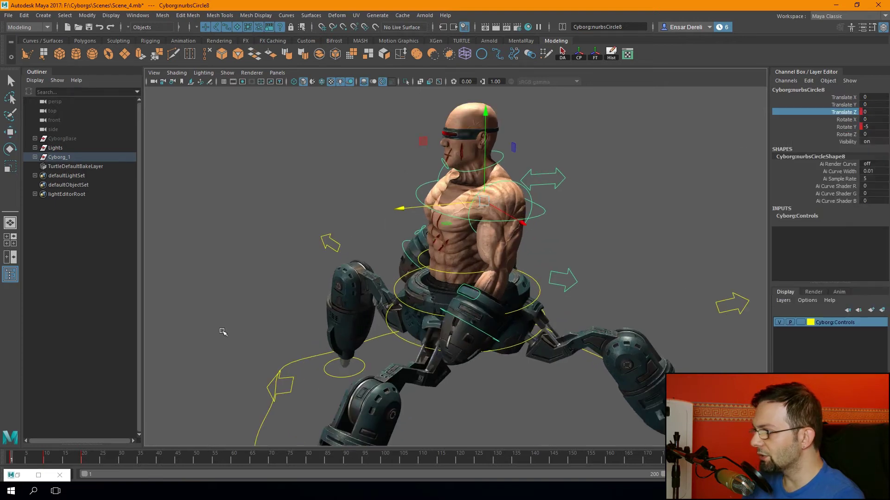
left_click_drag(13, 460, 26, 460)
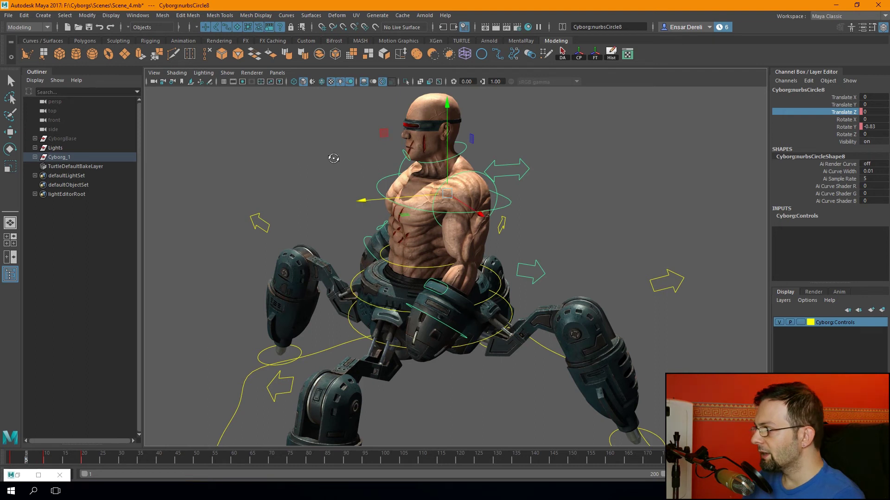
left_click_drag(365, 200, 367, 196)
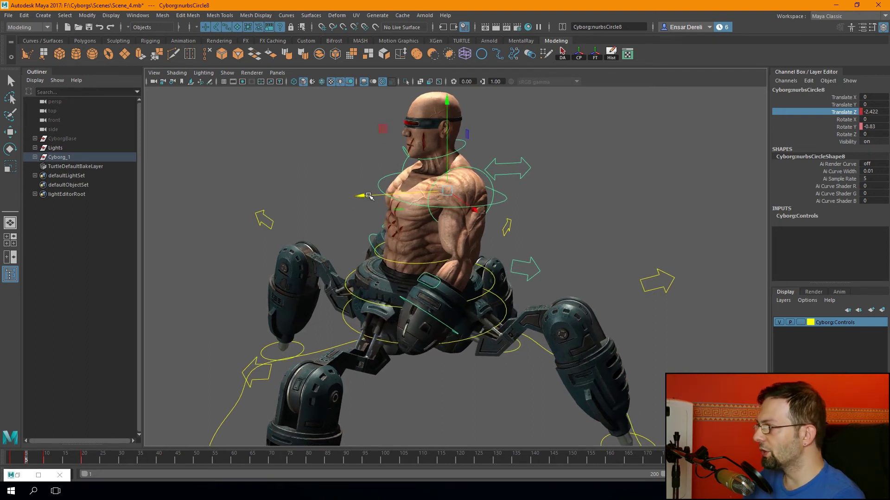
double_click(872, 111)
double_click(870, 112)
type("-2")
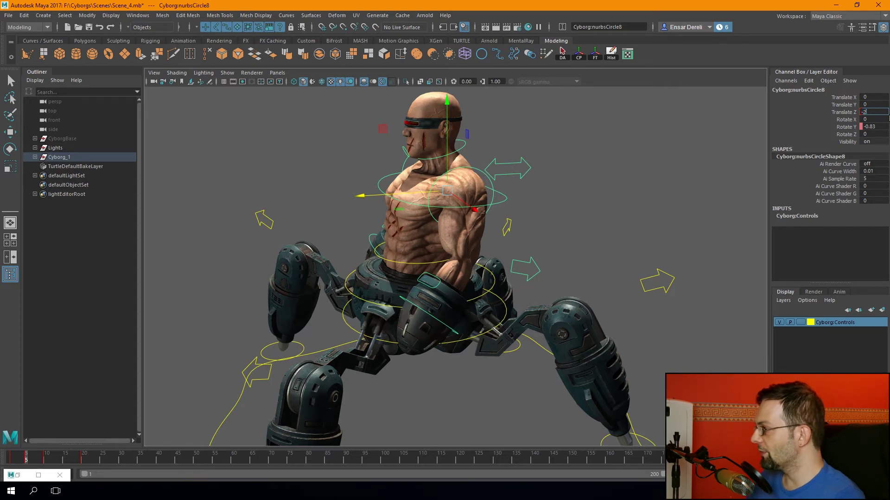
key("Return")
left_click_drag(10, 460, 46, 460)
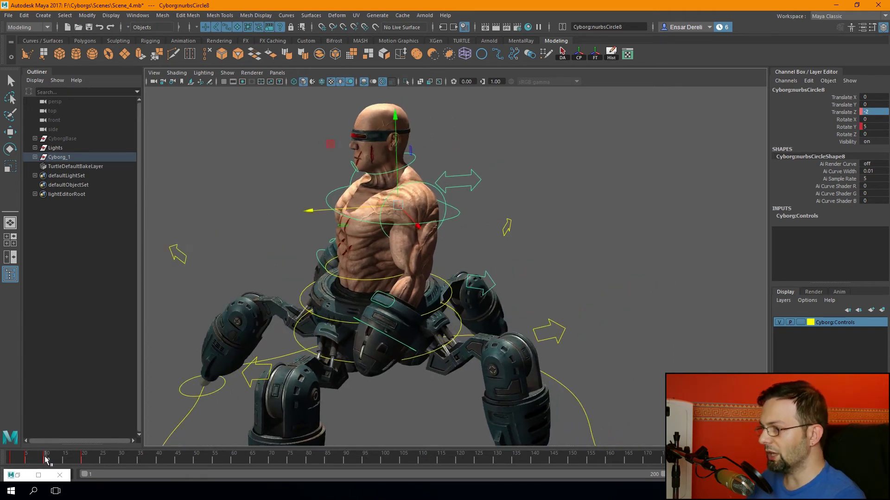
Set the torso's Translate Z to 1 at frame 10 and recheck the earlier pose.
left_click(851, 113)
left_click_drag(308, 210, 303, 212)
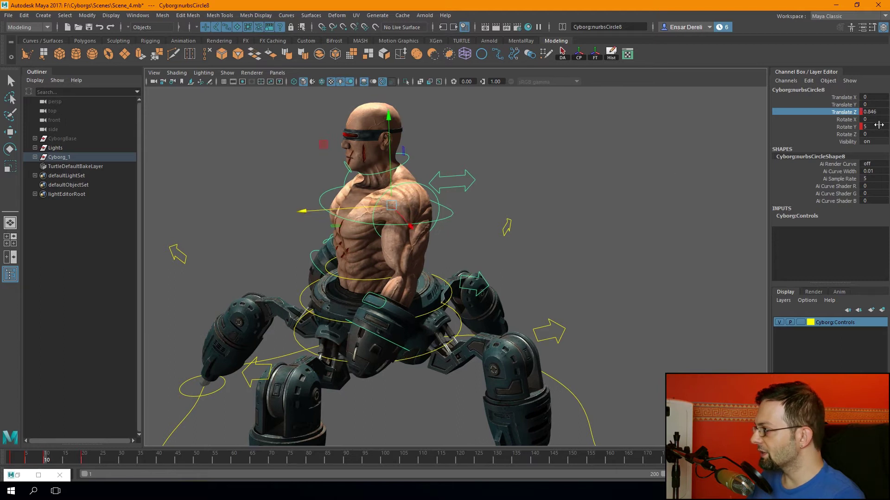
left_click(873, 110)
type("1")
key("Return")
left_click(851, 113)
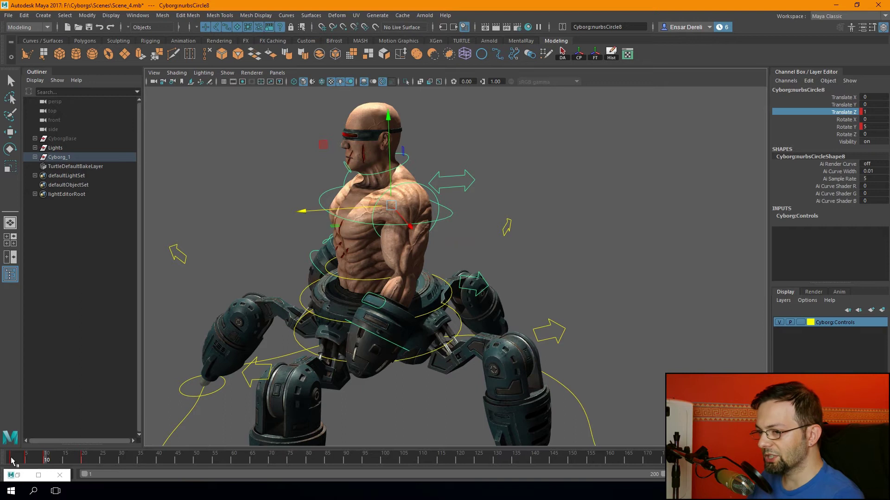
left_click(12, 459)
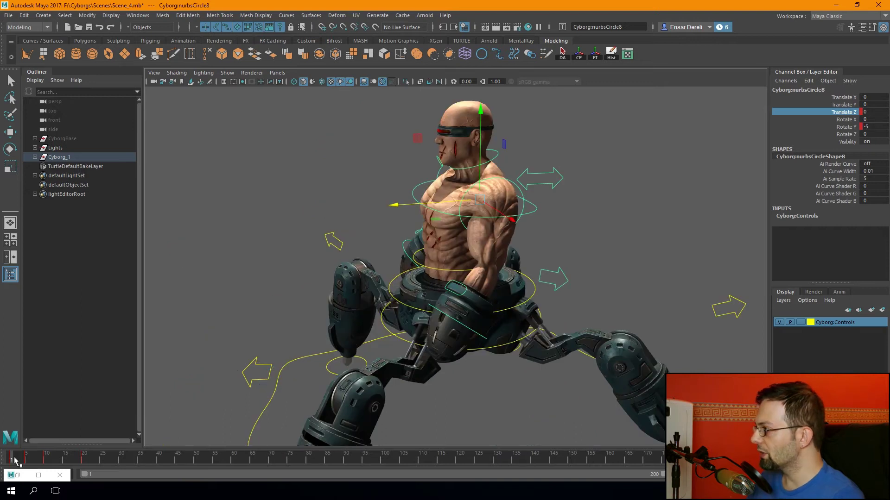
mouse_move(14, 462)
left_mouse_down()
mouse_move(46, 459)
mouse_move(6, 465)
mouse_move(45, 462)
left_mouse_up()
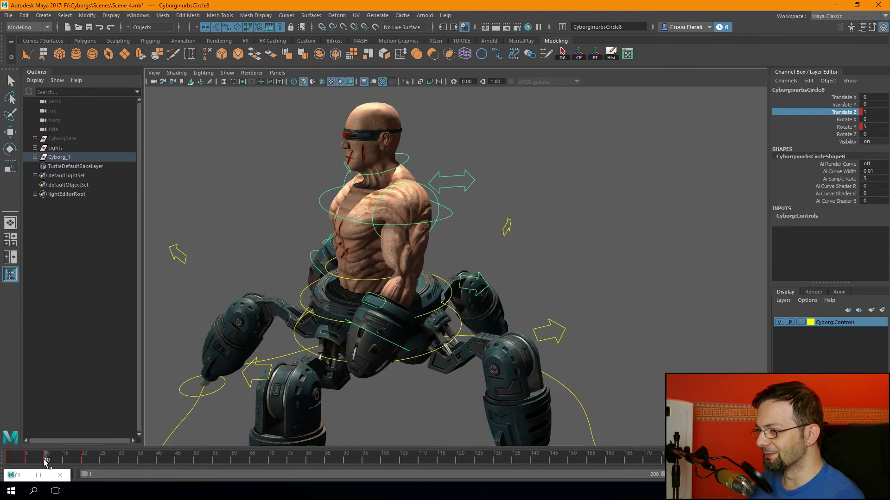
Set Translate Z to -2 at frame 15 and 0 at frame 20, then preview the sway.
double_click(873, 110)
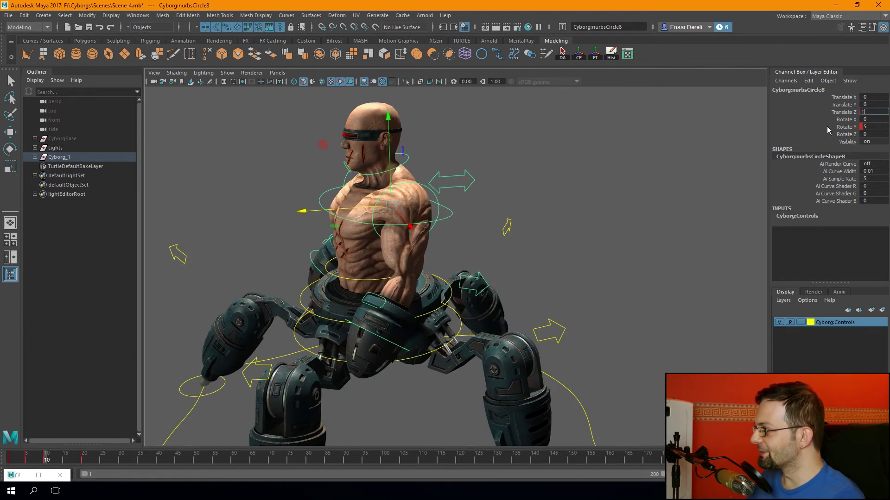
type("0")
left_click(11, 461)
left_click_drag(9, 462, 65, 462)
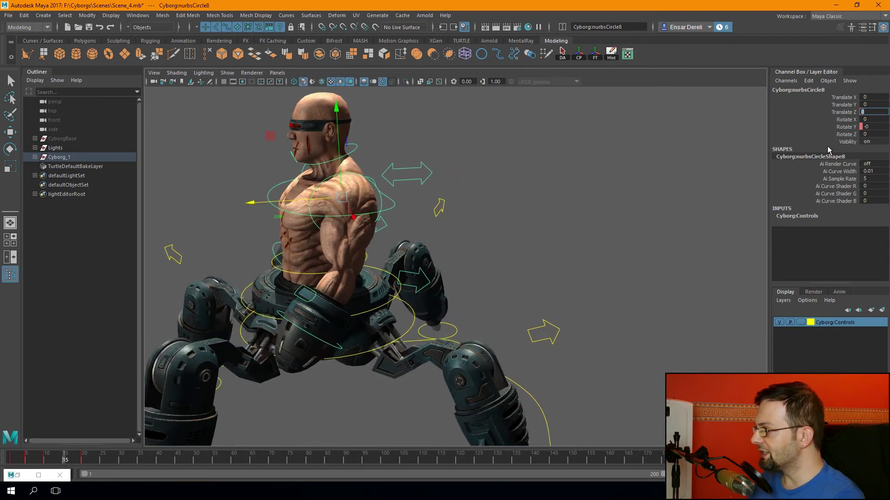
type("-2")
key("Return")
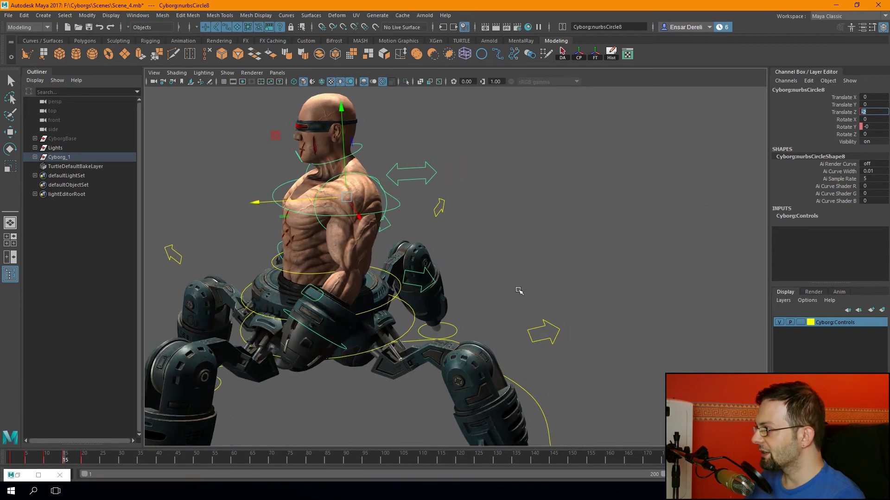
left_click_drag(79, 459, 85, 461)
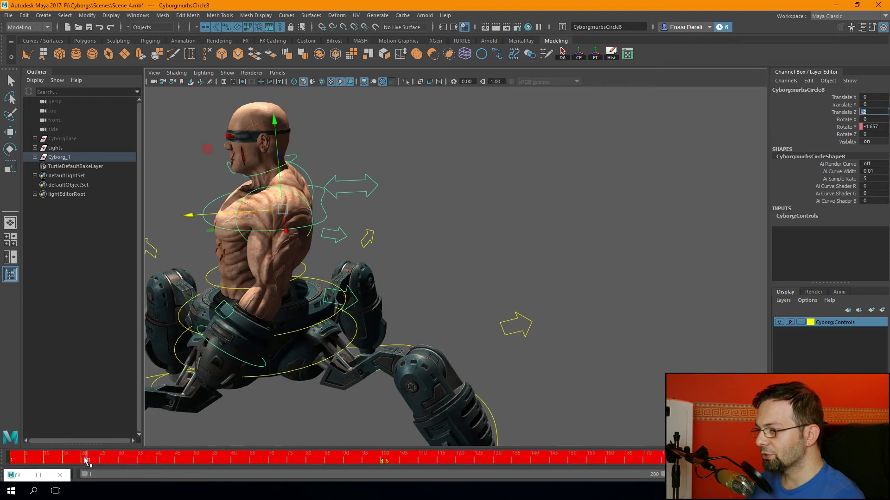
type("0")
key("Return")
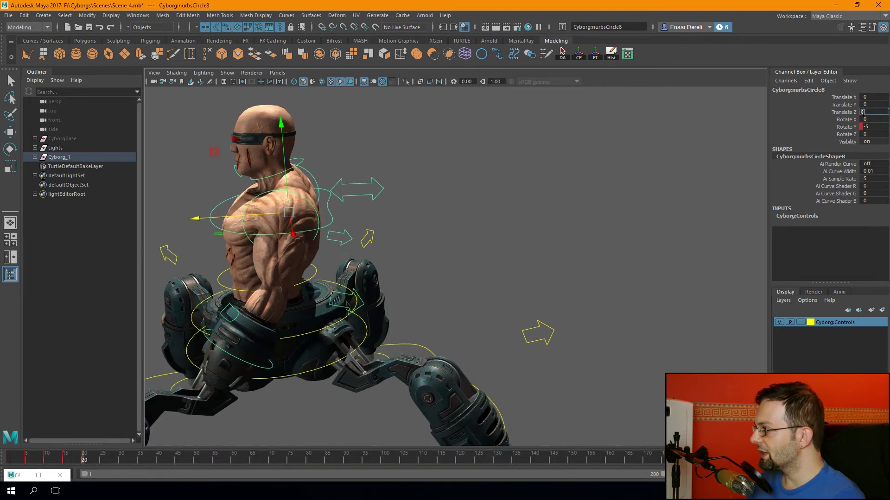
mouse_move(315, 299)
left_mouse_down("alt")
mouse_move(267, 334)
mouse_move(6, 448)
left_mouse_up("alt")
mouse_move(77, 457)
left_mouse_down()
mouse_move(85, 469)
mouse_move(18, 459)
left_mouse_up()
Open the torso control's curves in the Graph Editor and view only its Rotate Y curve.
left_click(347, 23)
left_click_drag(347, 23, 346, 24)
scroll(381, 104, "down", 5)
left_click(59, 93)
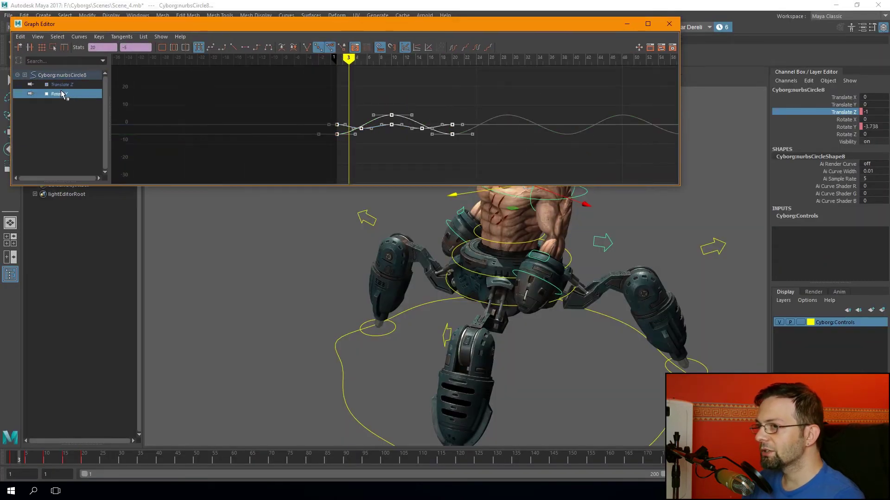
middle_click_drag(302, 258, 258, 293, "alt")
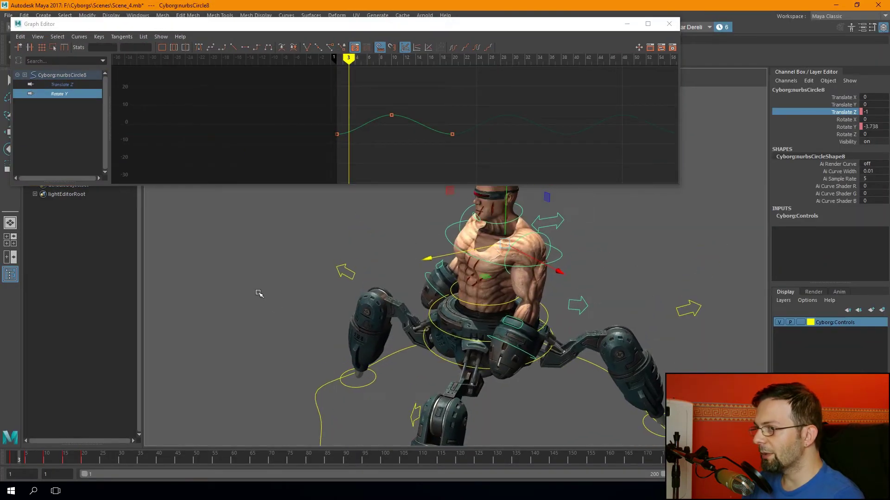
Make the torso's Translate Z curve cycle past its frame-20 key, then close the Graph Editor.
left_click(59, 85)
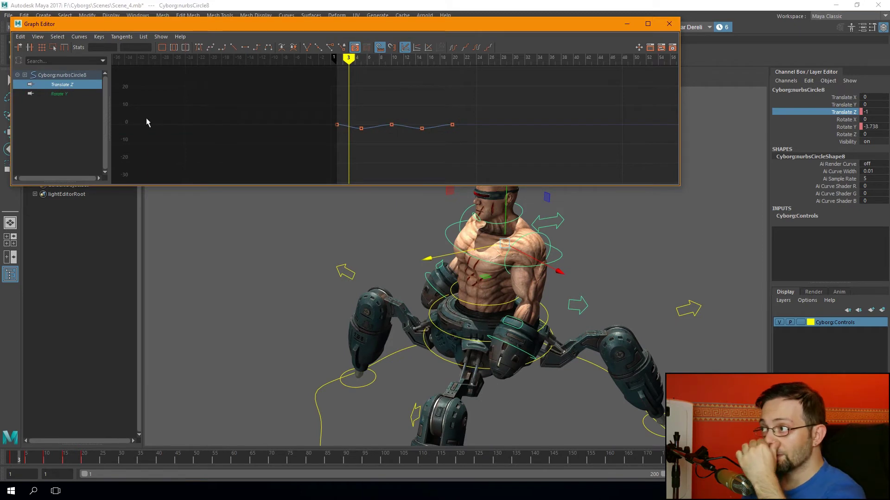
key("a")
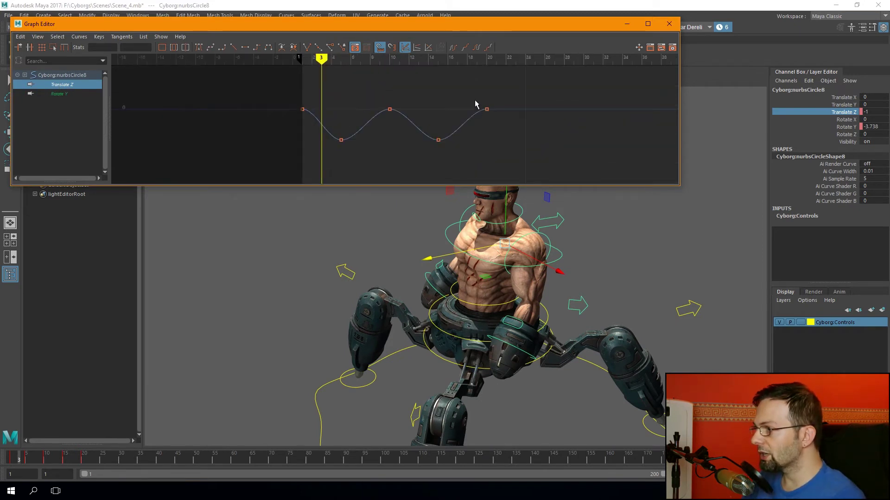
left_click_drag(477, 104, 502, 125)
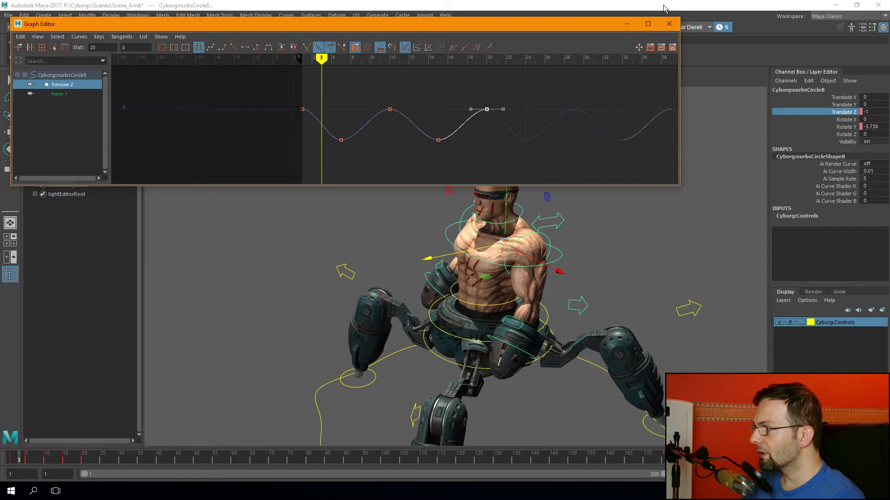
left_click(627, 23)
left_click(328, 183)
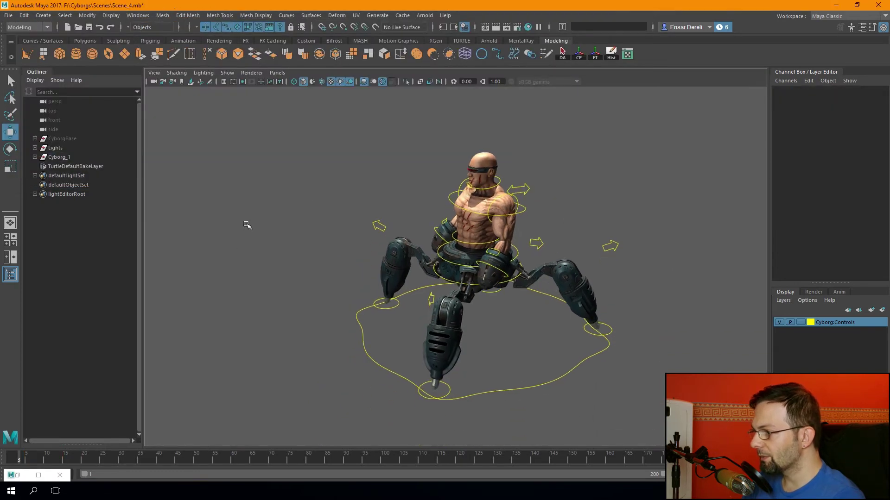
Scrub through the walk cycle to preview the motion, then orbit above the cyborg.
mouse_move(19, 462)
left_mouse_down()
mouse_move(192, 464)
mouse_move(67, 469)
mouse_move(123, 461)
left_mouse_up()
mouse_move(52, 460)
left_mouse_down()
mouse_move(43, 461)
mouse_move(369, 461)
mouse_move(88, 459)
mouse_move(196, 459)
left_mouse_up()
scroll(298, 364, "up", 5)
mouse_move(40, 459)
left_mouse_down()
mouse_move(229, 460)
mouse_move(52, 482)
mouse_move(69, 462)
left_mouse_up()
scroll(467, 334, "up", 5)
scroll(327, 335, "up", 3)
mouse_move(327, 335)
left_mouse_down("alt")
mouse_move(397, 342)
mouse_move(369, 292)
mouse_move(476, 297)
left_mouse_up("alt")
Key the left hand control's Translate Z at frame 1.
left_click(480, 286)
scroll(417, 339, "down", 3)
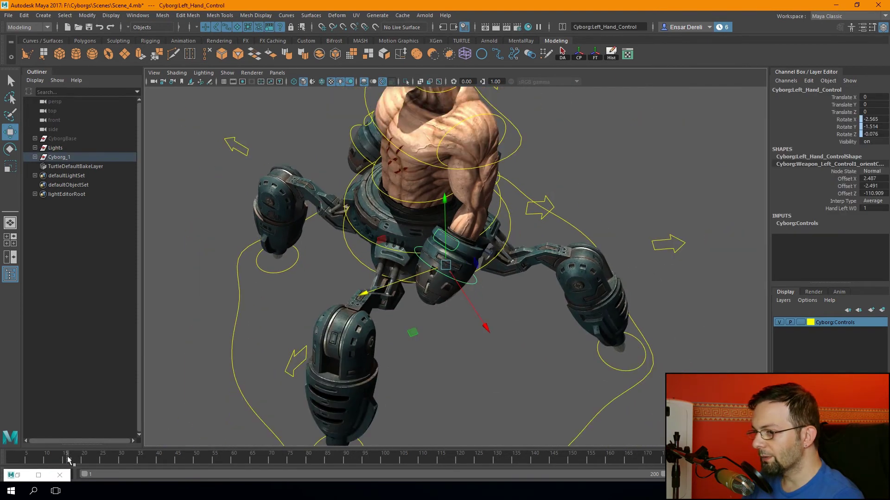
left_click_drag(68, 460, 11, 460)
mouse_move(238, 362)
left_mouse_down("alt")
mouse_move(288, 312)
mouse_move(254, 314)
mouse_move(365, 281)
left_mouse_up("alt")
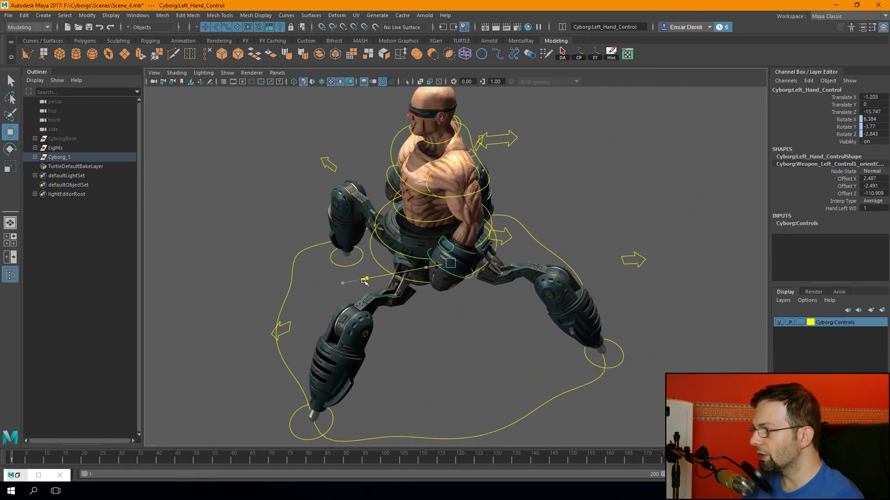
key("ctrl+z")
key("ctrl+z")
key("ctrl+z")
key("ctrl+z")
left_click(845, 112)
right_click(844, 113)
left_click(839, 130)
Key the right hand control's Translate Z at frame 1.
left_click_drag(593, 192, 610, 227, "alt")
left_click(473, 303)
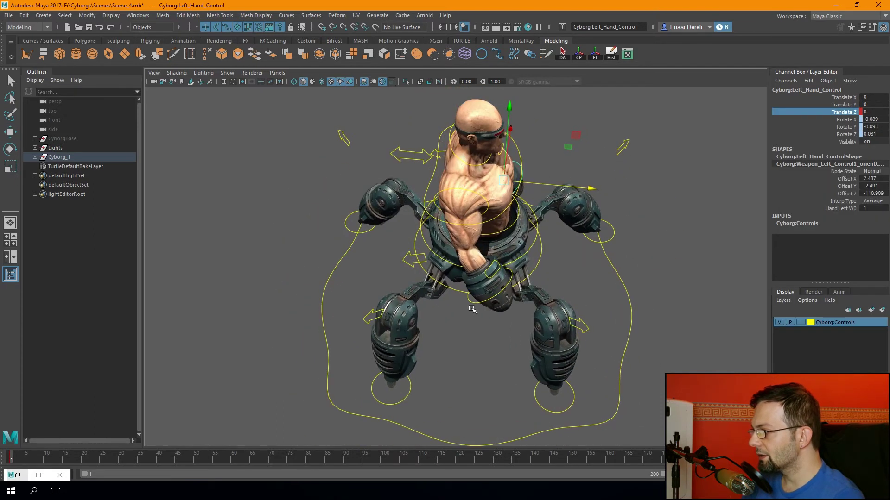
right_click(828, 114)
left_click(832, 128)
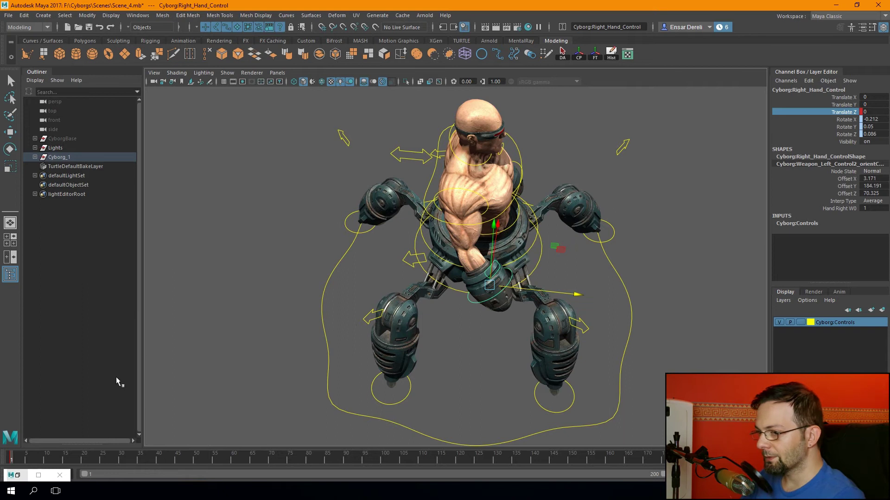
Push the left hand forward to Translate Z -8 at frame 10.
left_click_drag(278, 361, 436, 336, "alt")
left_click(426, 332)
left_click_drag(20, 465, 48, 462)
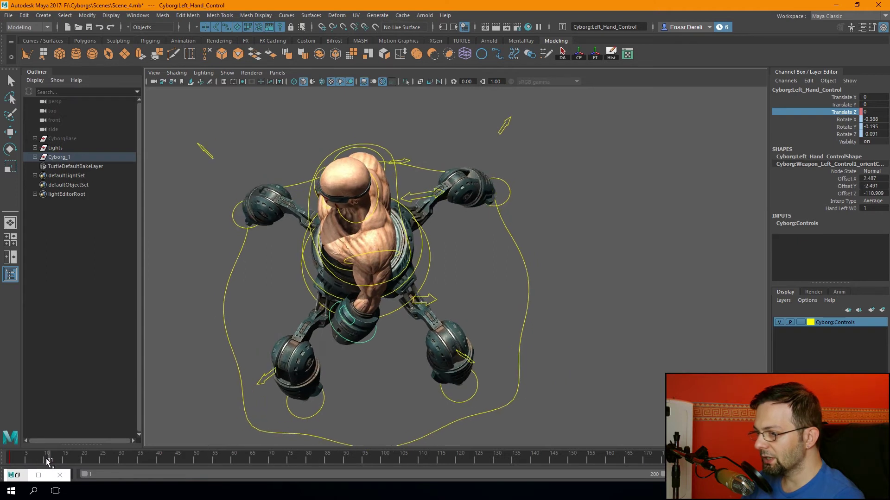
left_click_drag(260, 338, 276, 337)
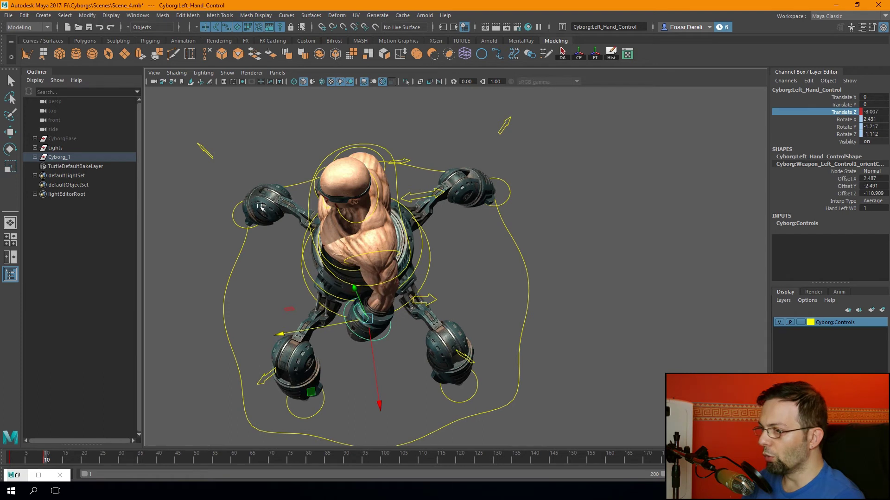
double_click(878, 110)
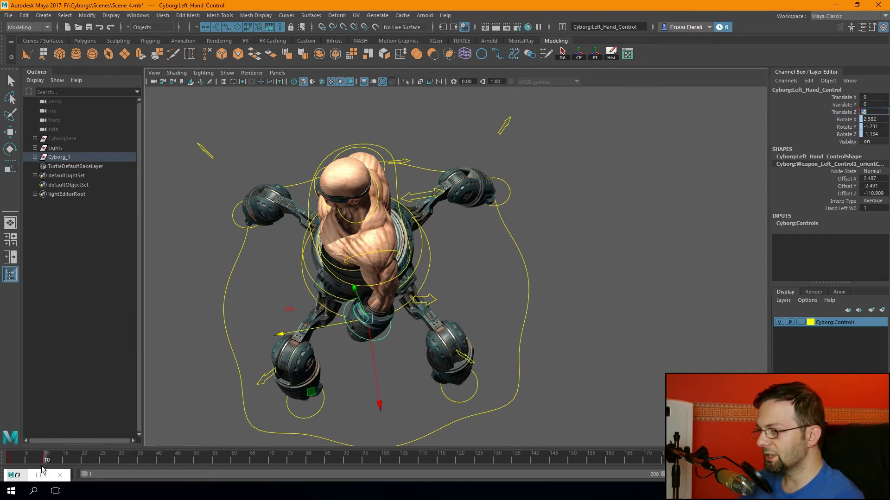
Return the left hand's Translate Z to 0 at frame 20.
left_click_drag(41, 468, 27, 462)
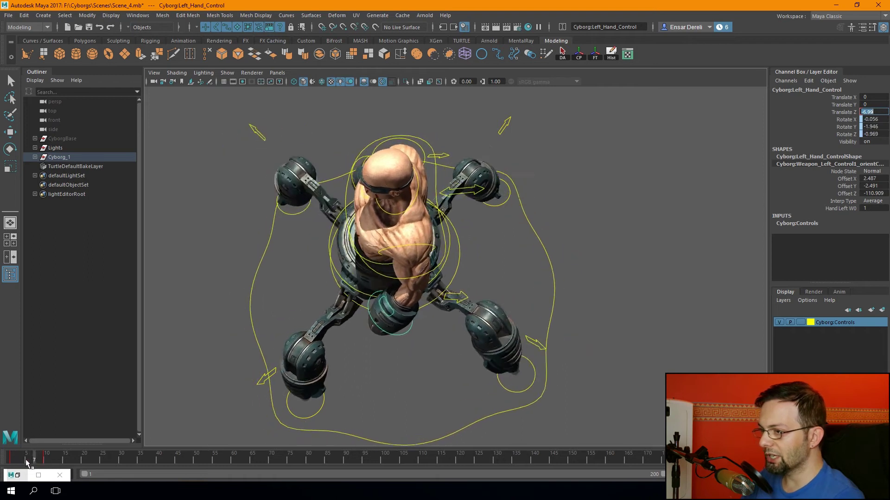
left_click_drag(27, 462, 10, 462)
scroll(207, 354, "up", 3)
mouse_move(206, 354)
left_mouse_down("alt")
mouse_move(1, 447)
mouse_move(37, 459)
mouse_move(10, 463)
mouse_move(82, 466)
left_mouse_up("alt")
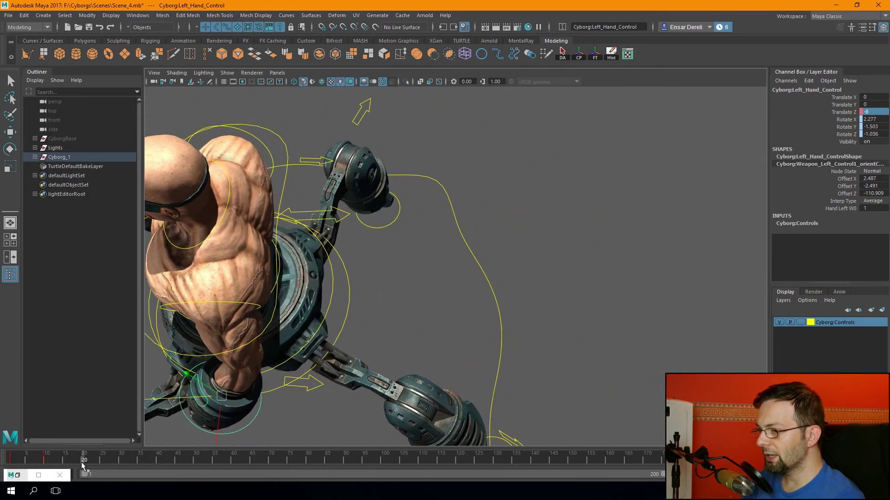
type("0")
key("Return")
Select the right hand control with the Move tool at frame 1.
mouse_move(618, 189)
left_mouse_down("alt")
mouse_move(427, 263)
mouse_move(548, 335)
mouse_move(485, 292)
left_mouse_up("alt")
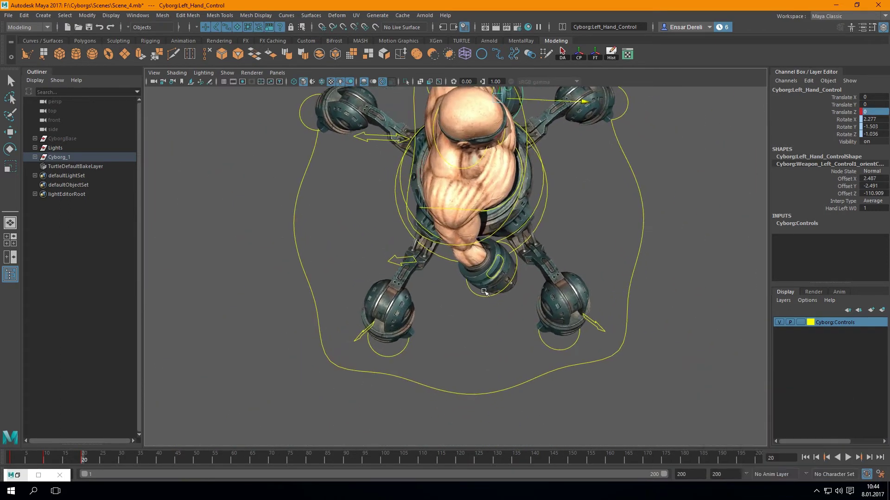
left_click(480, 297)
key("w")
left_click_drag(45, 459, 9, 465)
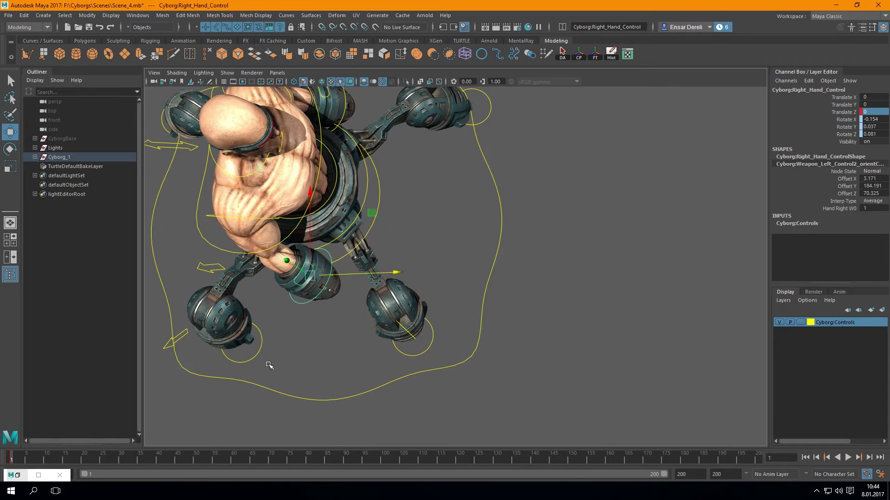
Set the right hand's Translate Z to -8 at frame 1.
mouse_move(267, 366)
left_mouse_down("alt")
mouse_move(378, 342)
mouse_move(383, 332)
mouse_move(396, 349)
mouse_move(378, 341)
mouse_move(399, 360)
mouse_move(380, 370)
left_mouse_up("alt")
left_click_drag(17, 459, 47, 455)
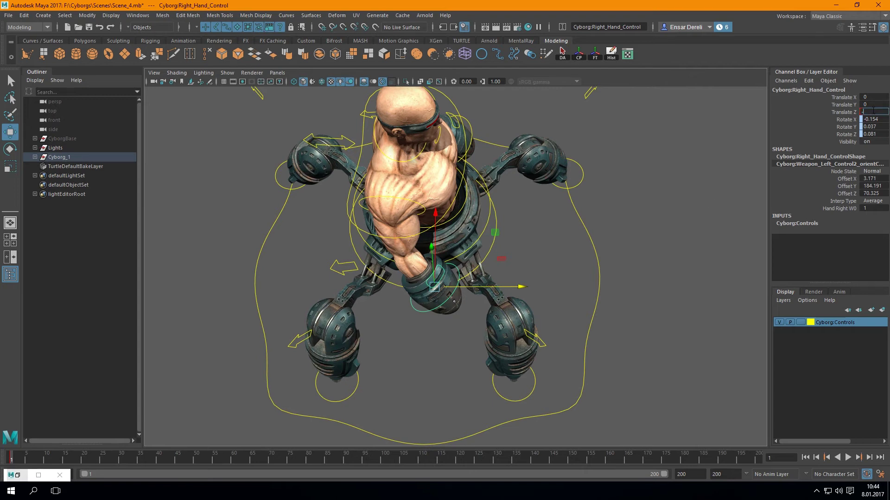
type("8")
key("Return")
Set the right hand's Translate Z to -8 at frame 20 and reopen the Graph Editor.
left_click(47, 457)
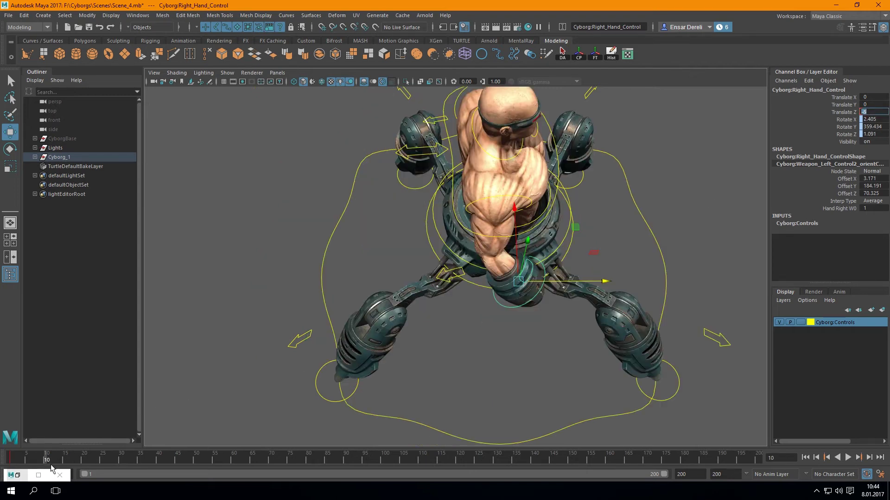
left_click(84, 460)
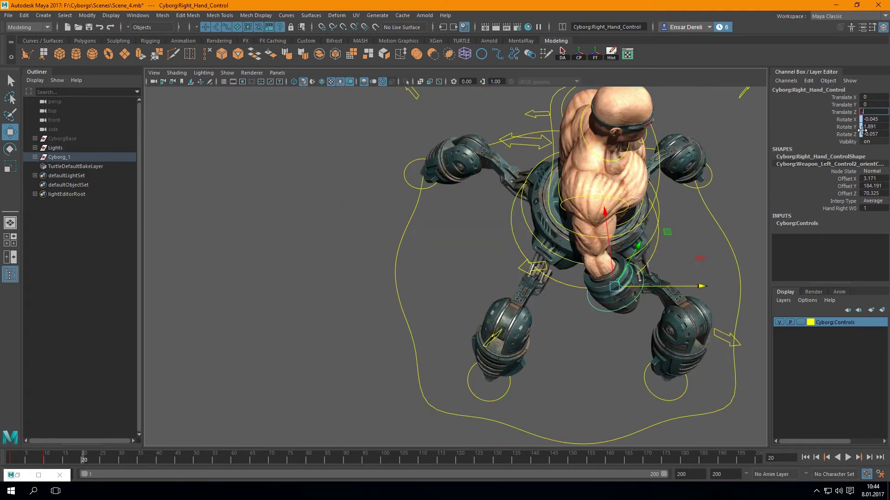
type("8")
key("Return")
left_click(81, 457)
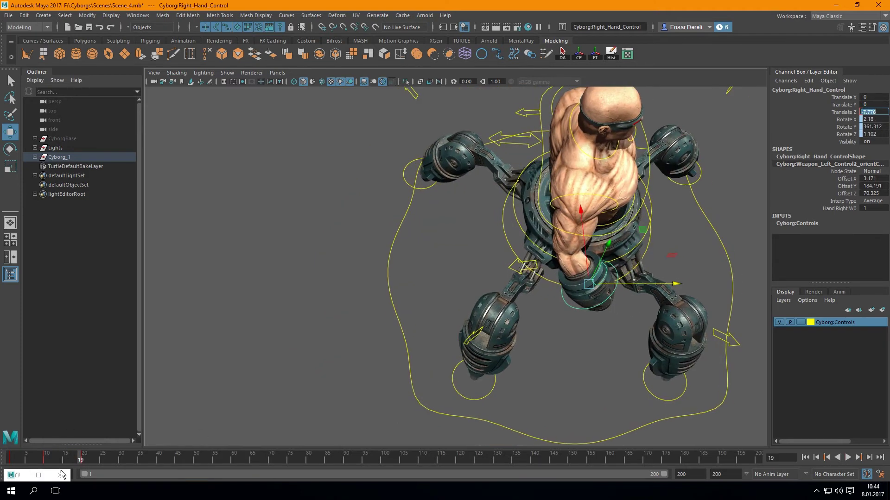
left_click(38, 476)
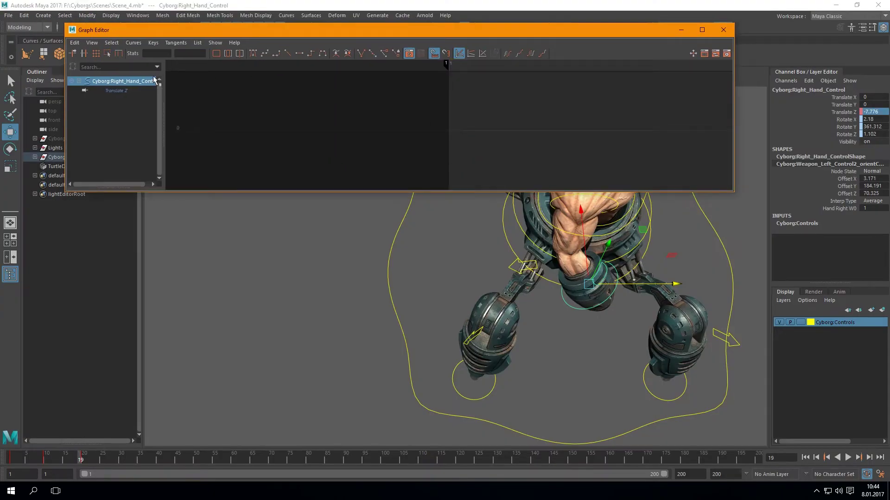
Set the right hand's Translate Z curve to cycle after its frame-20 key.
left_click(134, 92)
key("f")
left_click_drag(487, 118, 517, 151)
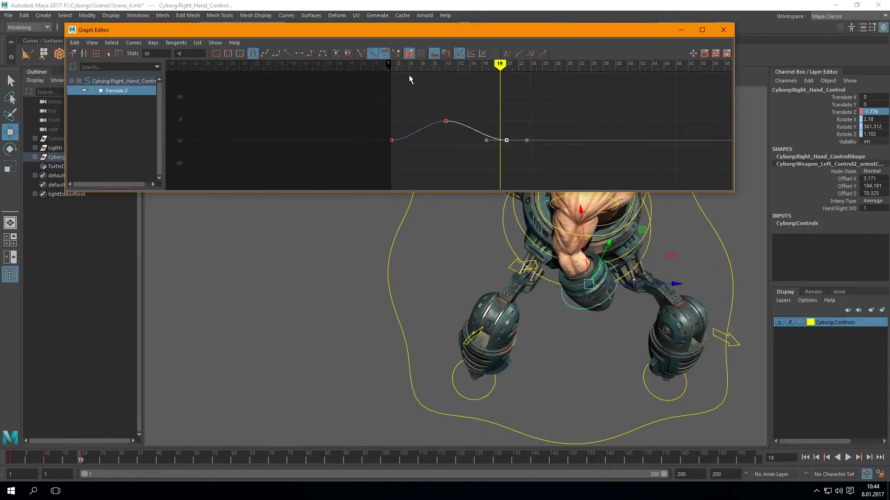
left_click(531, 53)
left_click(676, 31)
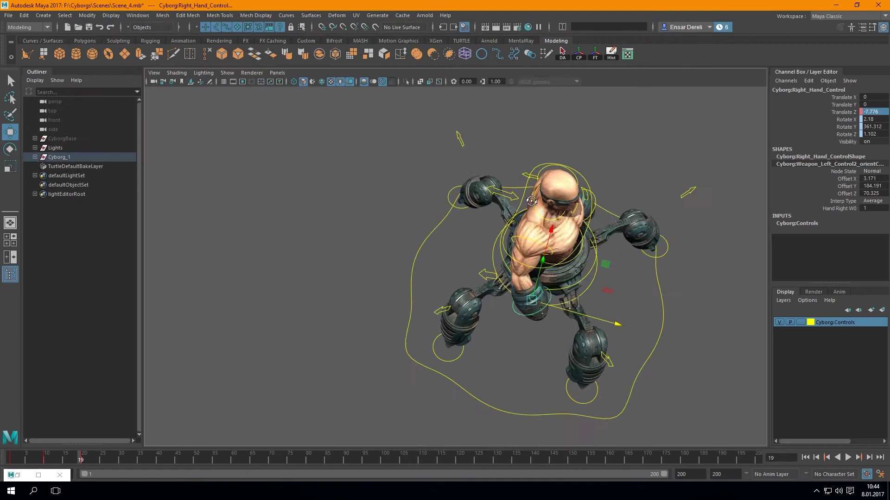
left_click_drag(417, 278, 456, 245, "alt")
Make the left hand's Translate Z curve cycle after its frame-20 key as well.
left_click(461, 226)
left_click(39, 475)
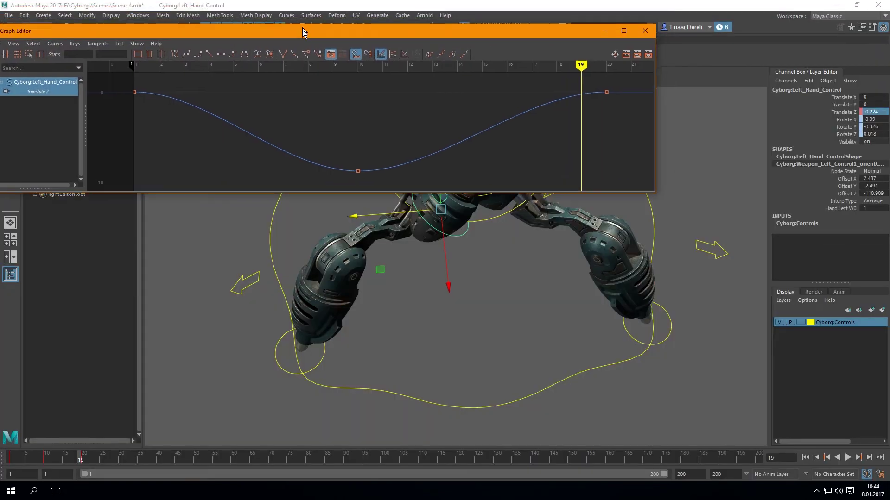
left_click_drag(559, 141, 559, 141)
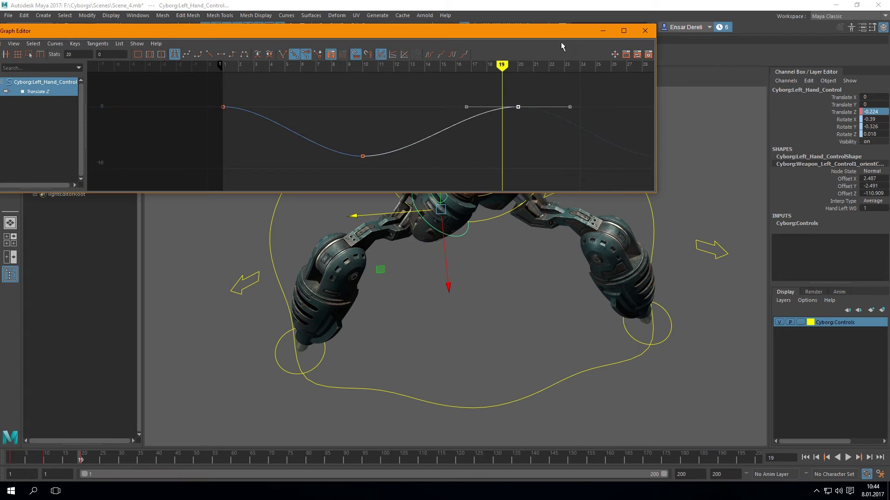
left_click(602, 30)
left_click(267, 246)
left_click_drag(222, 205, 259, 242, "alt")
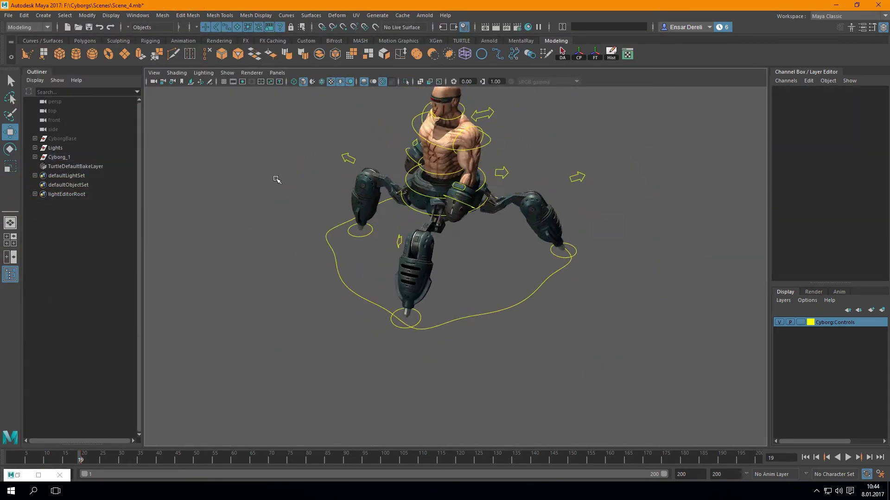
Set CyborgBase's Visibility to 1 and play back the walk cycle.
mouse_move(59, 458)
left_mouse_down()
mouse_move(306, 452)
mouse_move(107, 460)
mouse_move(198, 415)
mouse_move(133, 460)
left_mouse_up()
left_click(62, 138)
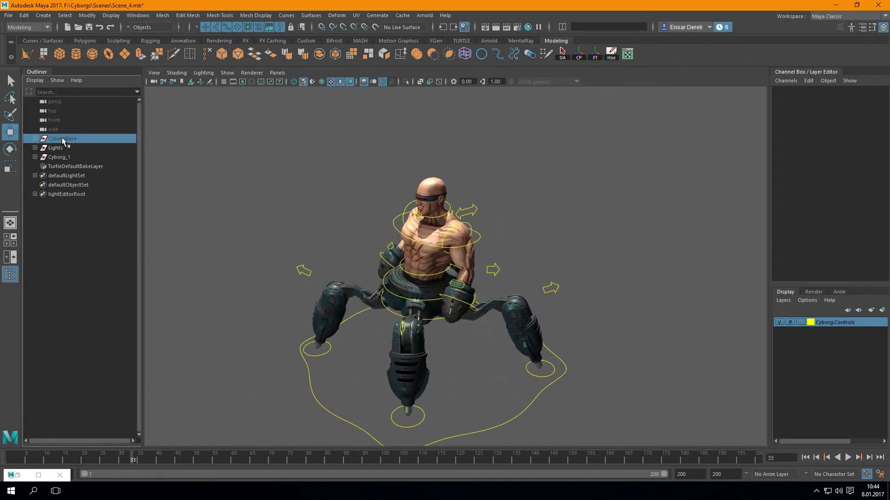
left_click(869, 163)
type("1")
key("Return")
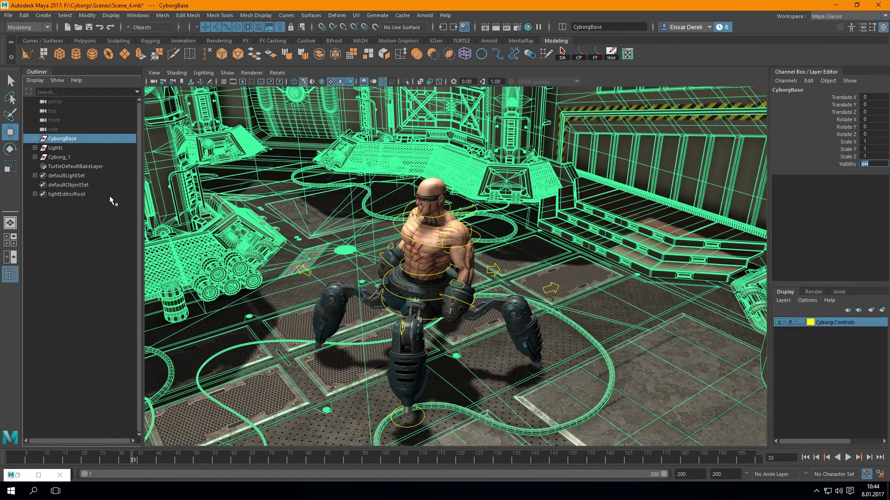
left_click(72, 235)
scroll(307, 295, "up", 5)
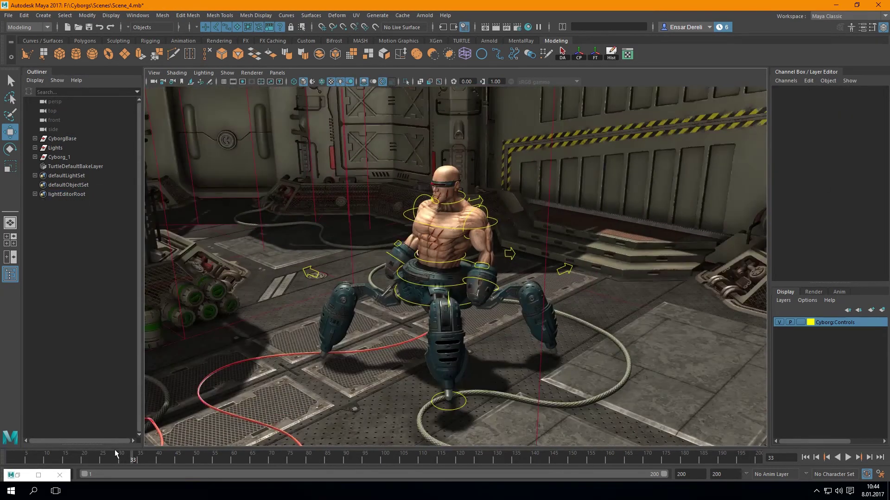
key("alt+v")
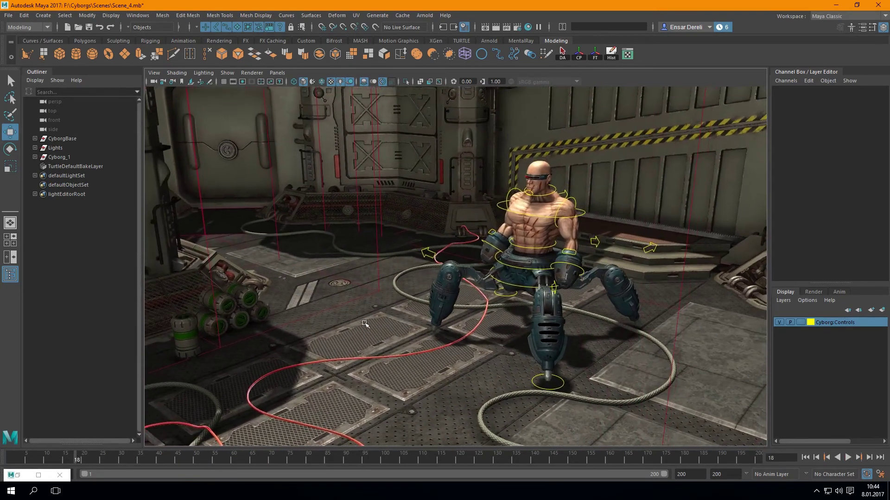
Create a new camera, camera1, from the Rendering shelf.
left_click(183, 41)
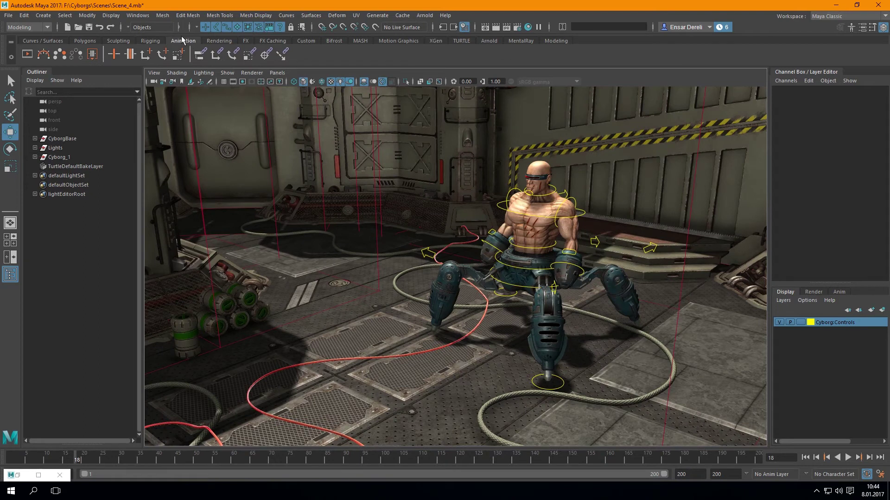
left_click(218, 41)
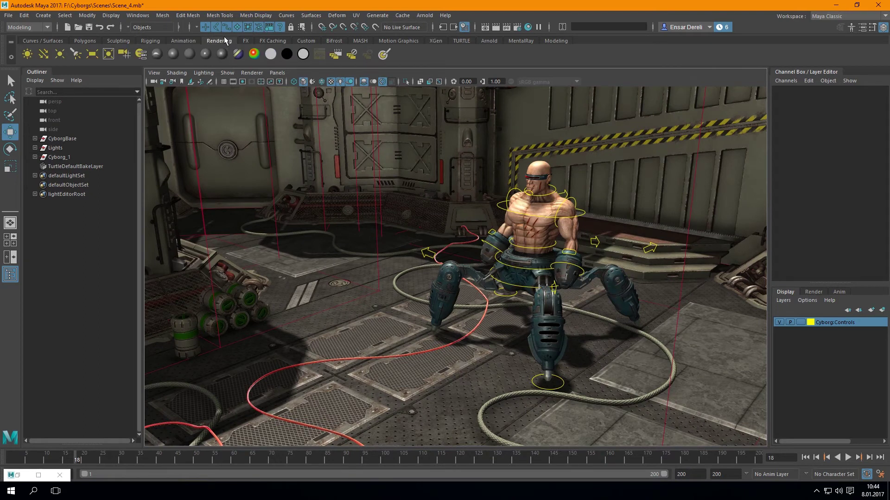
left_click(140, 55)
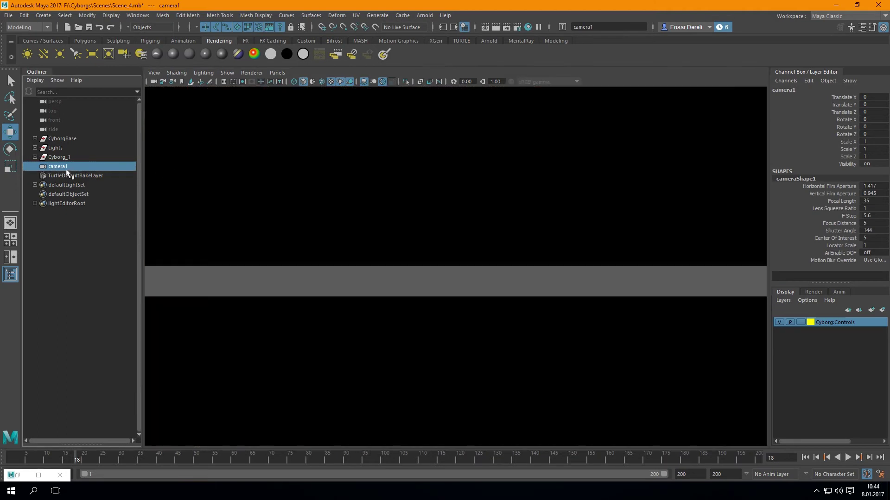
Rename camera1 to camera2 in the Outliner.
double_click(69, 168)
type("camera2")
key("Return")
left_click(72, 227)
Tumble and dolly camera2 in close on the cyborg inside the sci-fi room.
left_click_drag(342, 212, 384, 241, "alt")
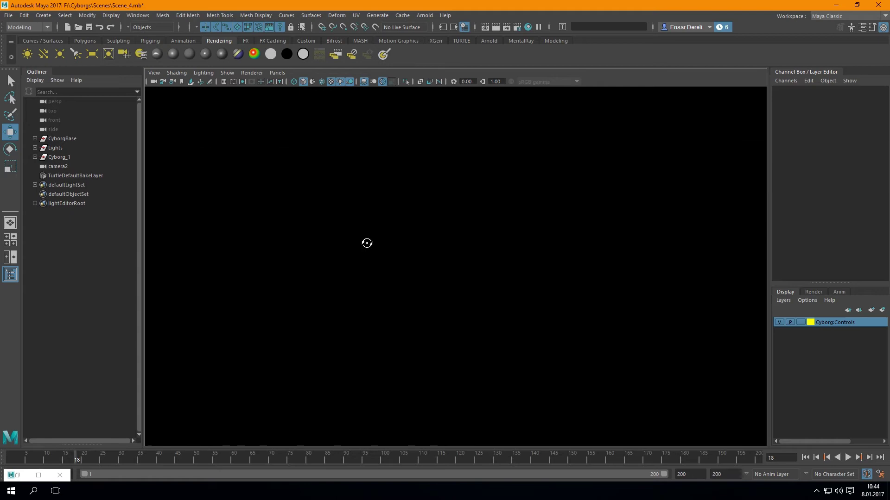
scroll(387, 241, "down", 10)
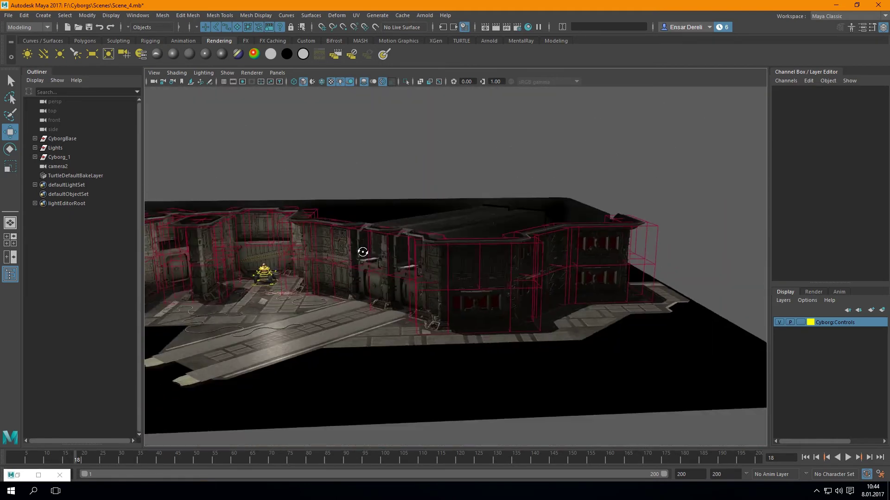
middle_click_drag(364, 251, 353, 265, "alt")
left_click_drag(353, 266, 464, 259, "alt")
scroll(526, 260, "up", 10)
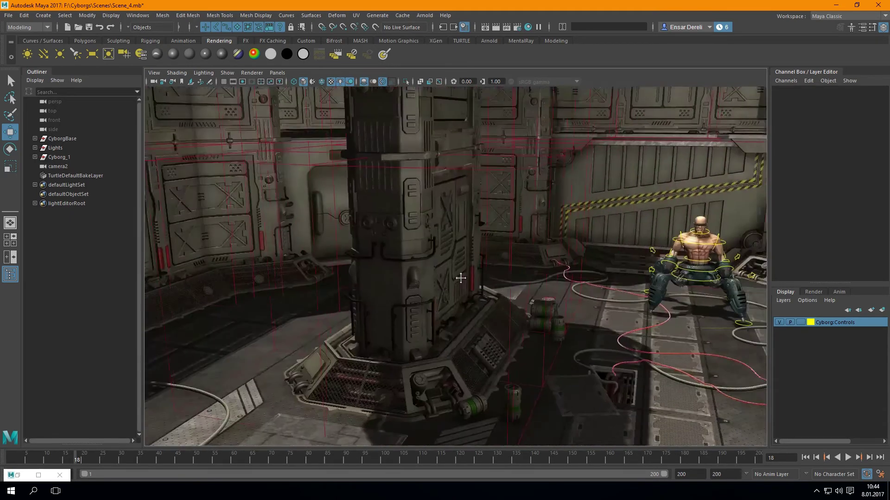
left_click_drag(526, 260, 330, 287, "alt")
scroll(330, 287, "up", 5)
scroll(258, 258, "down", 5)
left_click_drag(258, 258, 350, 262, "alt")
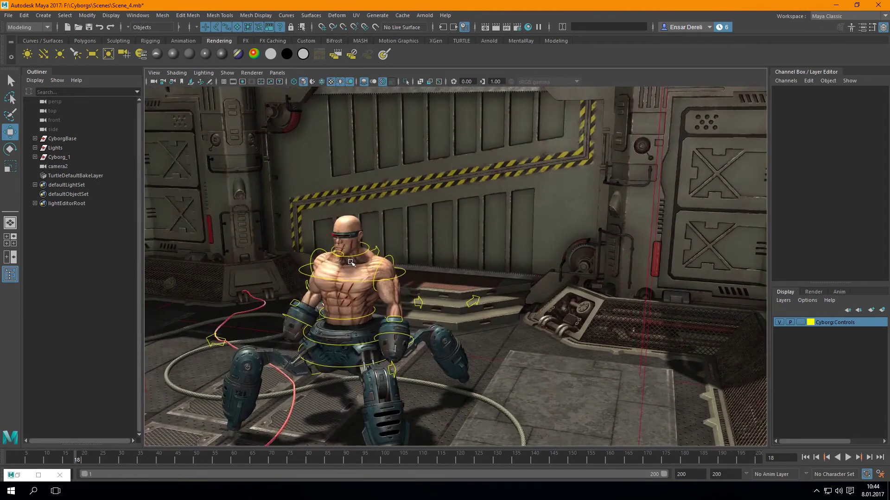
Frame camera2 on the cyborg's body and turn on the 1920x1080 Resolution Gate.
left_click(373, 275)
key("f")
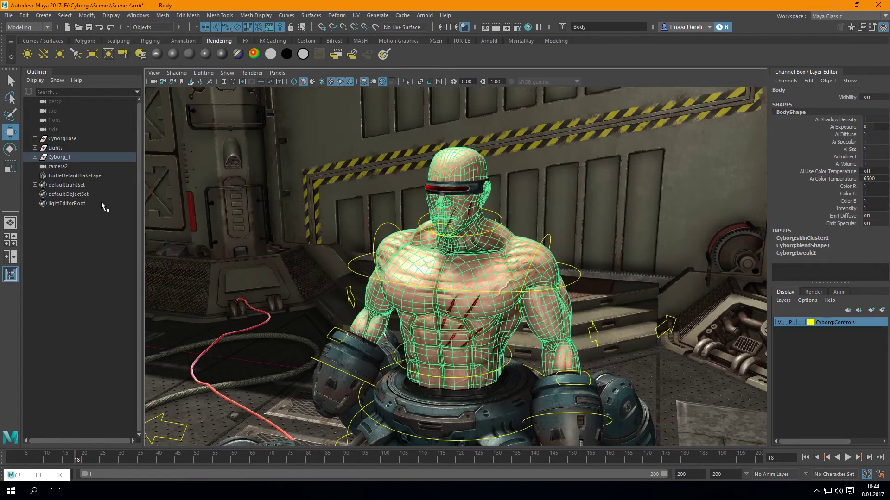
left_click(81, 250)
left_click_drag(238, 136, 268, 188, "alt")
scroll(270, 199, "down", 3)
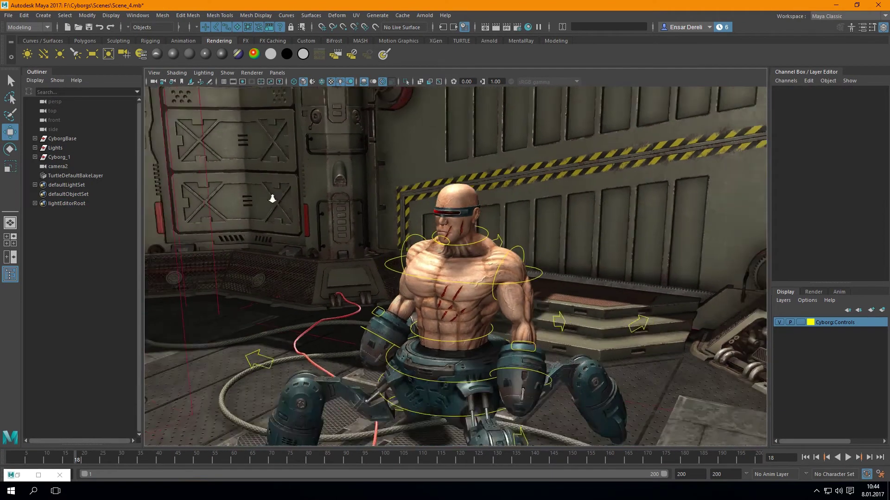
left_click(243, 82)
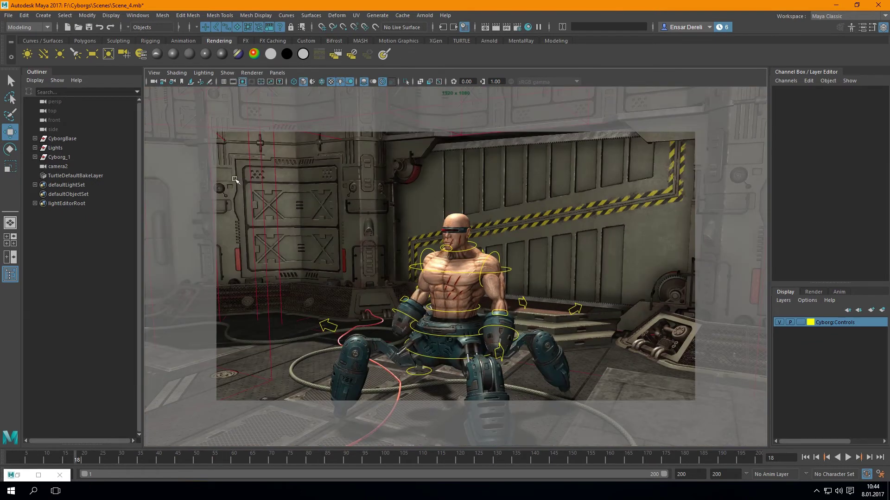
Re-angle and dolly camera2 closer so the cyborg sits right of centre in the gate.
left_click_drag(235, 188, 238, 195, "alt")
left_click(243, 83)
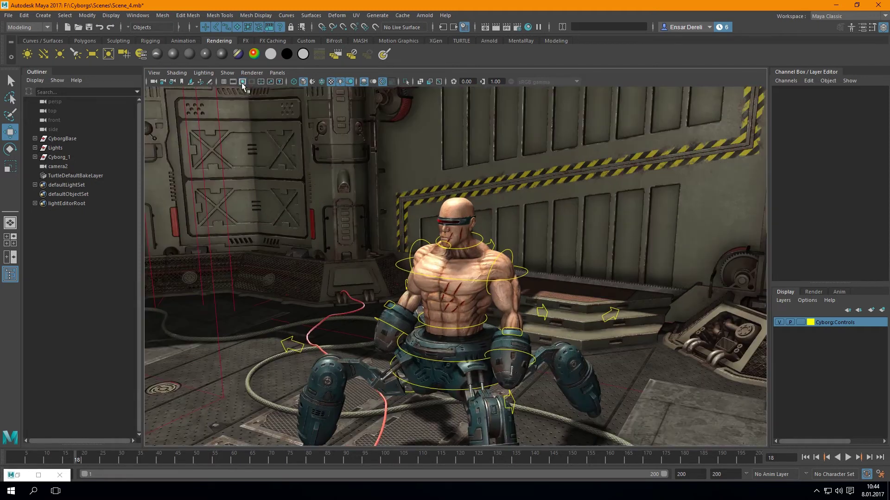
left_click_drag(769, 176, 577, 200)
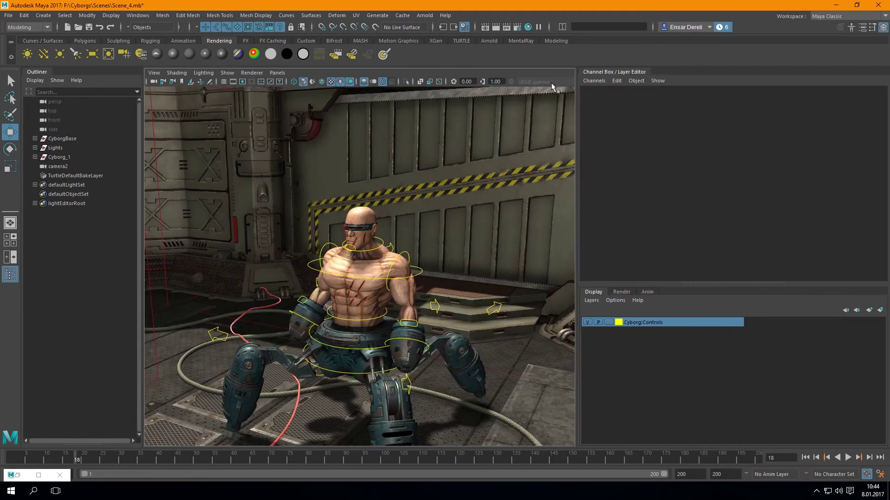
mouse_move(359, 337)
left_mouse_down("alt")
mouse_move(345, 333)
mouse_move(411, 293)
left_mouse_up("alt")
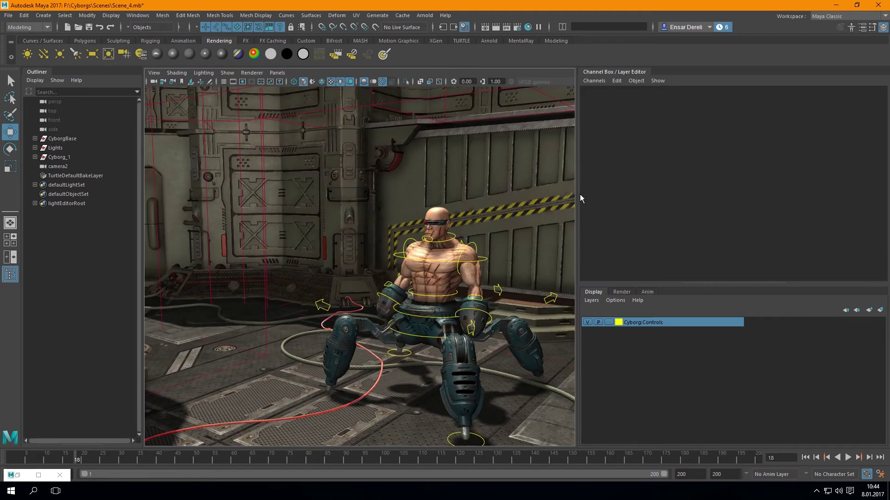
left_click_drag(578, 194, 766, 196)
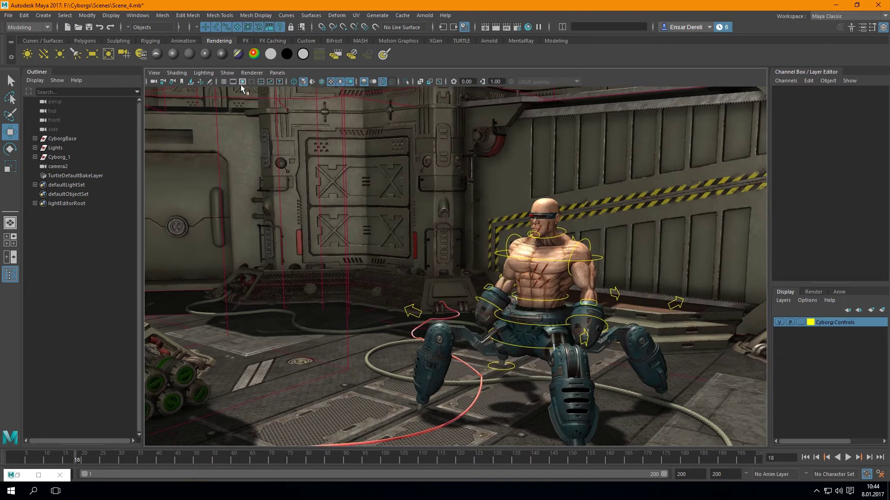
left_click(242, 81)
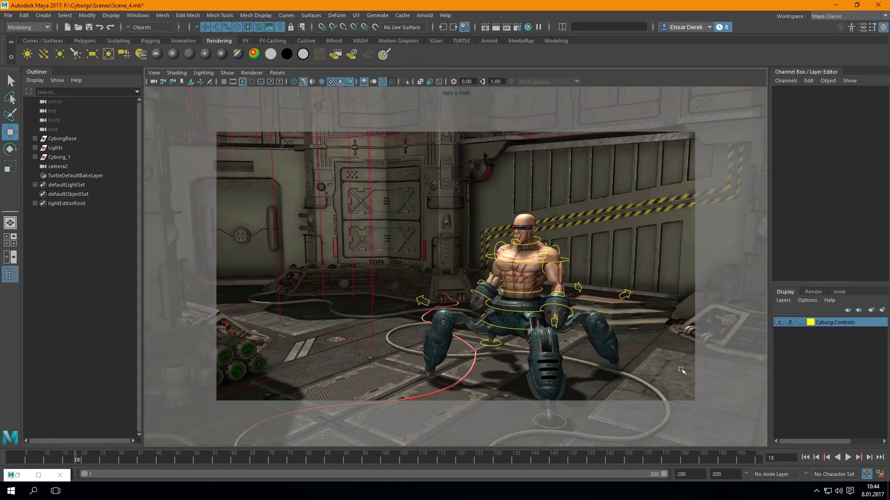
scroll(538, 323, "up", 2)
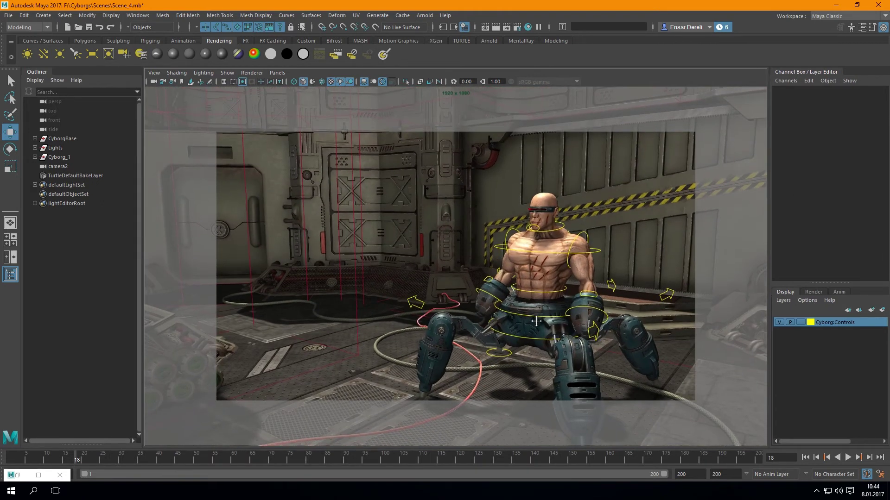
scroll(538, 323, "up", 2)
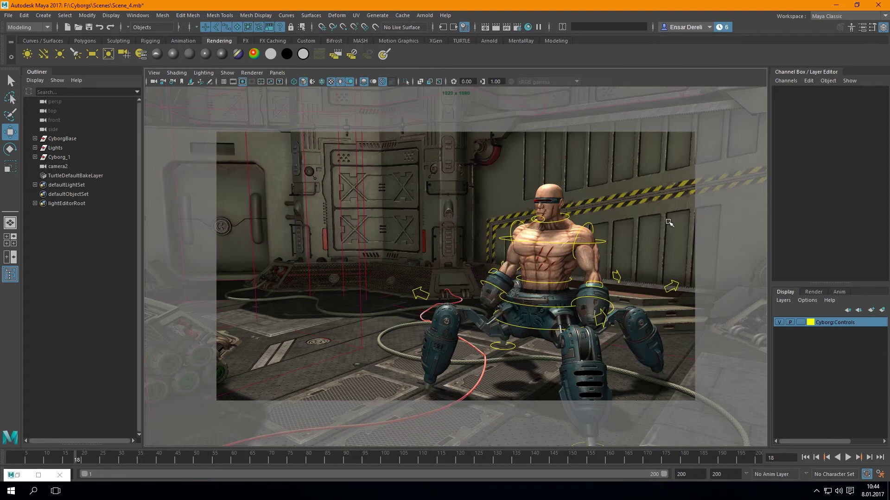
Tumble, track and dolly the viewport until the cyborg sits small and far back, showing more room.
mouse_move(452, 300)
left_mouse_down("alt")
mouse_move(433, 253)
mouse_move(444, 244)
left_mouse_up("alt")
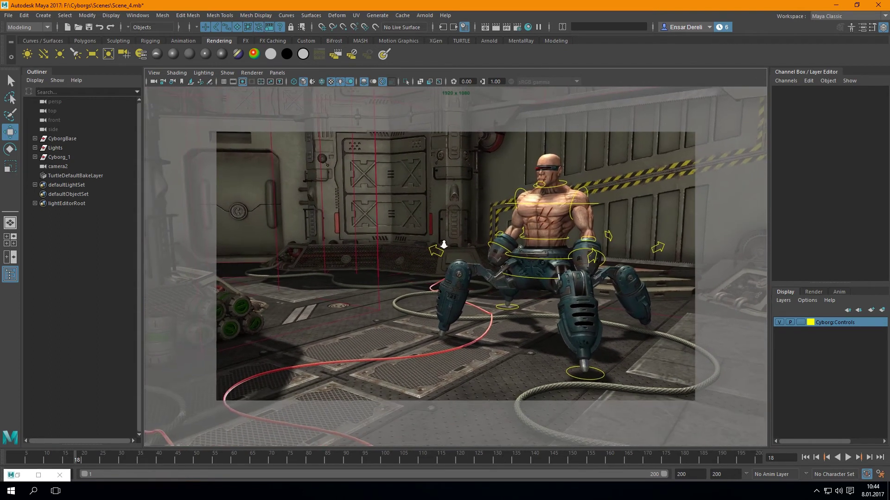
left_click_drag(397, 258, 493, 301, "alt")
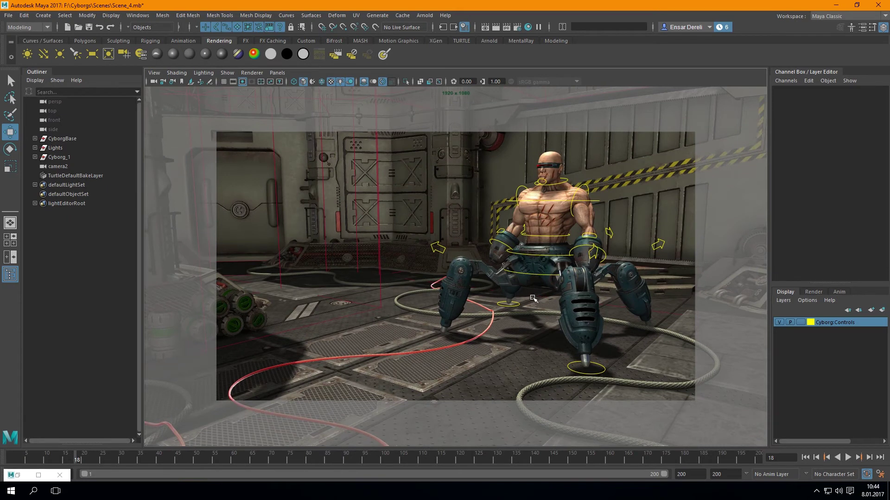
middle_click_drag(522, 397, 438, 340, "alt")
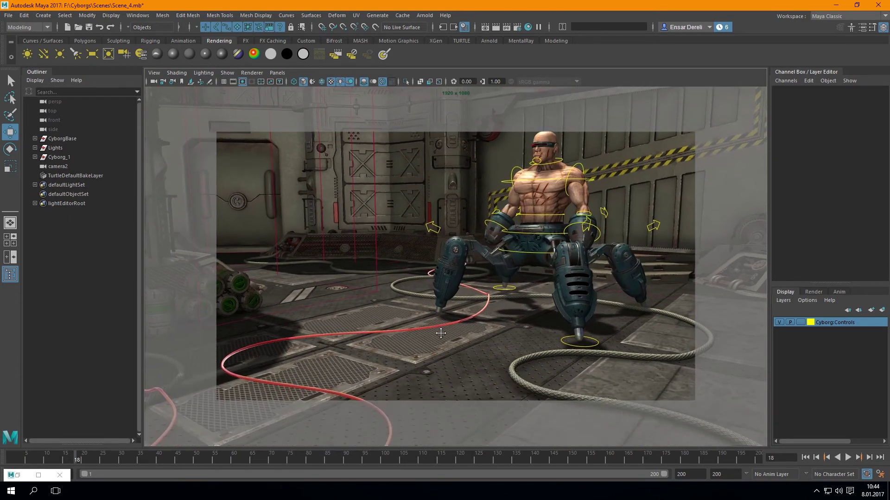
left_click_drag(438, 341, 437, 340, "alt")
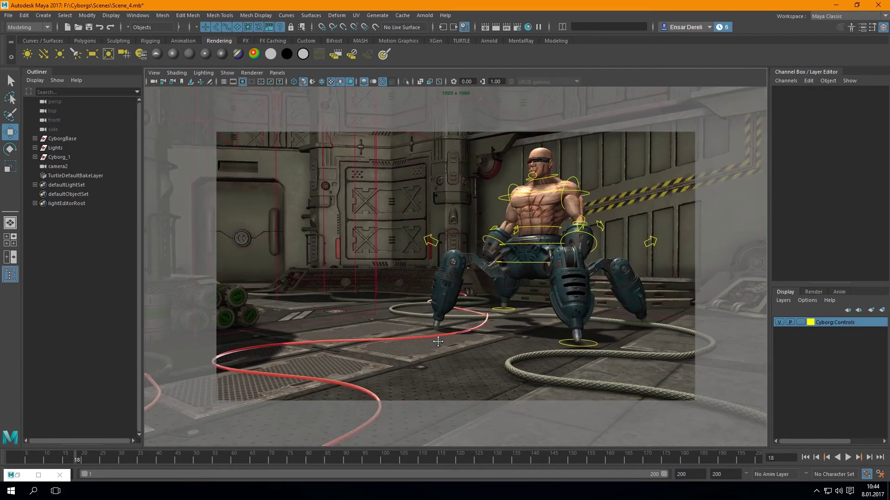
left_click_drag(409, 262, 416, 263, "alt")
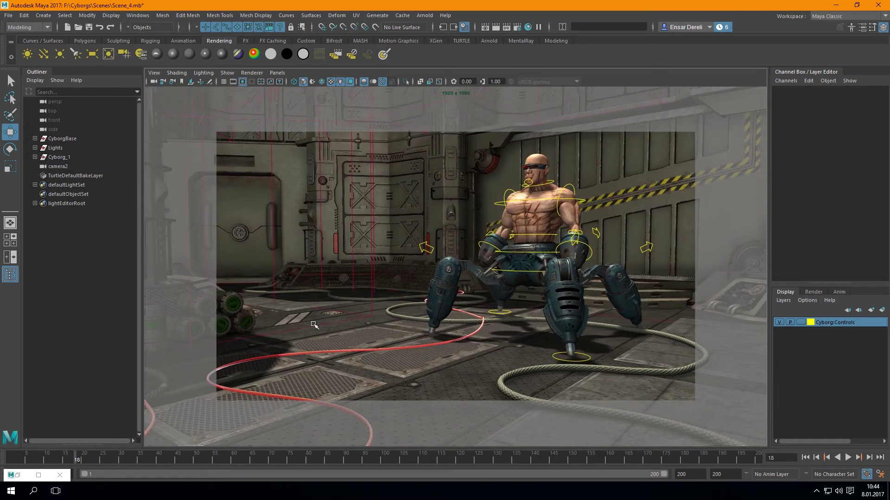
left_click_drag(380, 261, 379, 262, "alt")
left_click_drag(400, 291, 387, 288, "alt")
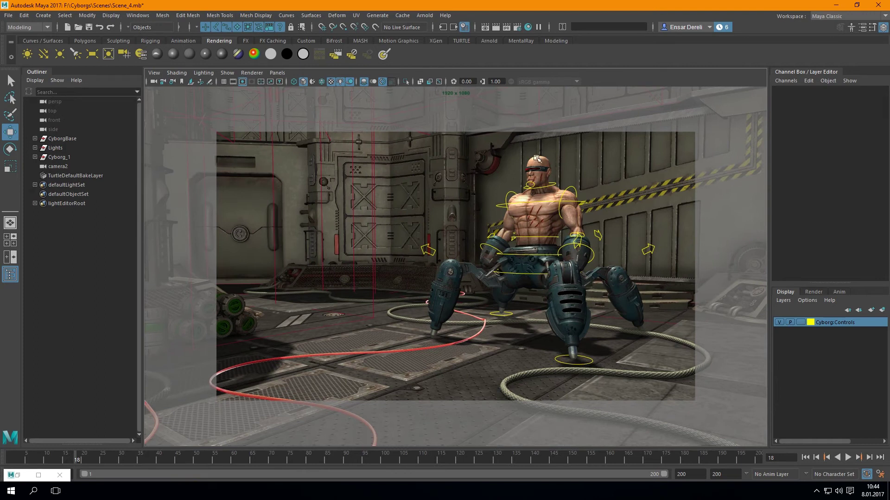
mouse_move(432, 236)
left_mouse_down("alt")
mouse_move(431, 278)
mouse_move(418, 260)
left_mouse_up("alt")
middle_click_drag(418, 260, 421, 263, "alt")
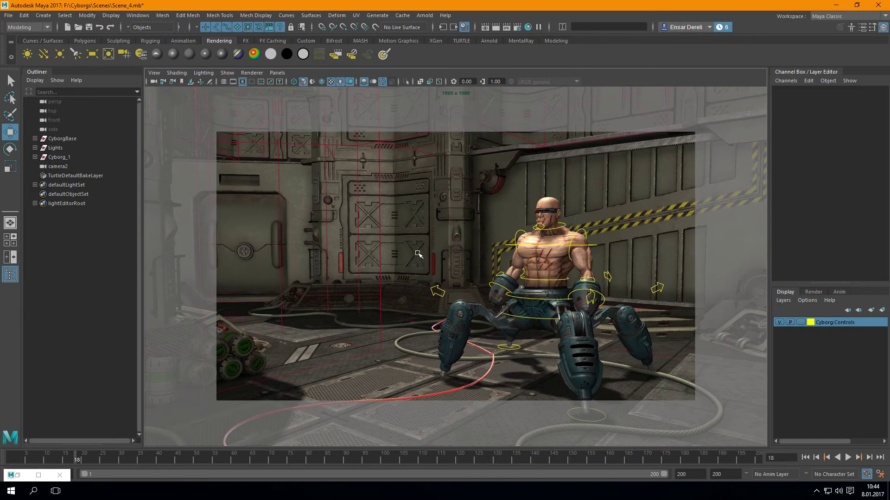
mouse_move(405, 321)
middle_mouse_down("alt")
mouse_move(397, 284)
mouse_move(408, 258)
mouse_move(407, 269)
mouse_move(417, 279)
mouse_move(421, 270)
mouse_move(423, 298)
mouse_move(417, 287)
mouse_move(398, 292)
mouse_move(404, 314)
middle_mouse_up("alt")
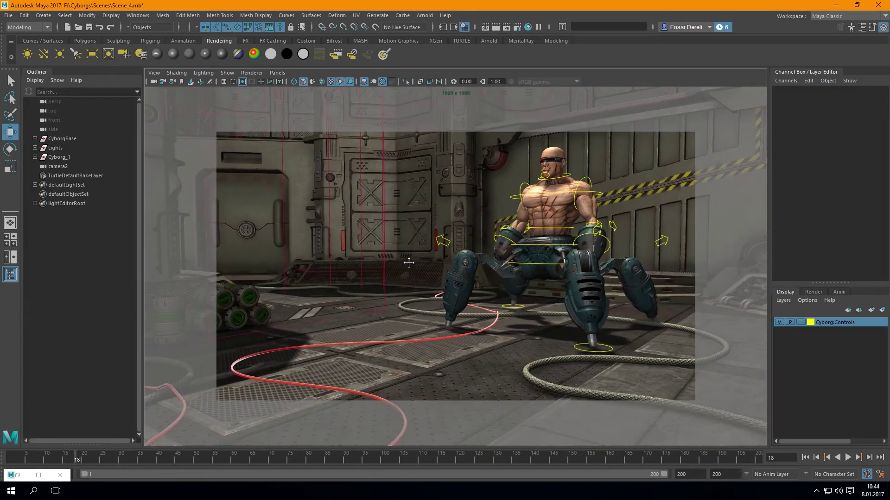
right_click_drag(405, 314, 338, 275, "alt")
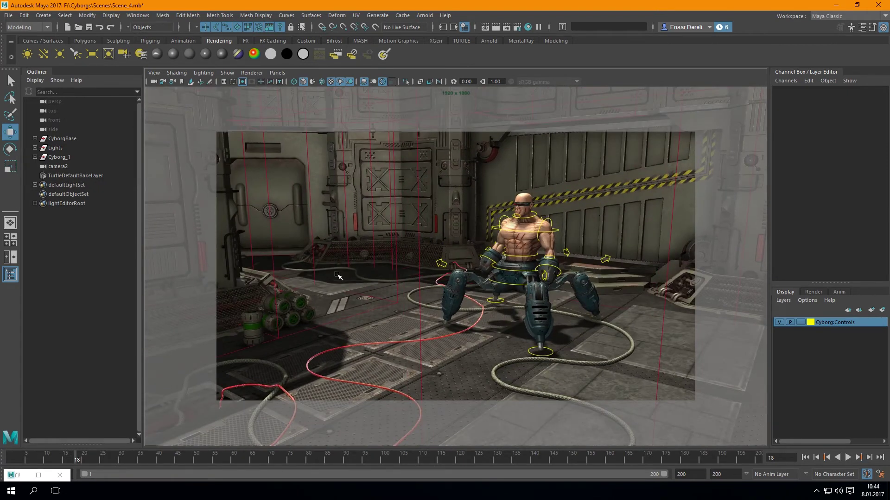
Key camera2's translate and rotate channels at frame 1.
left_click(52, 161)
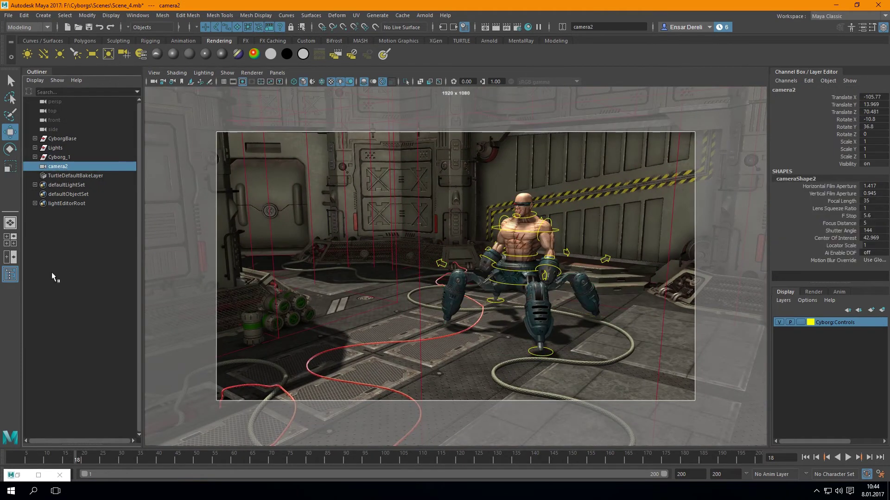
left_click_drag(37, 456, 8, 459)
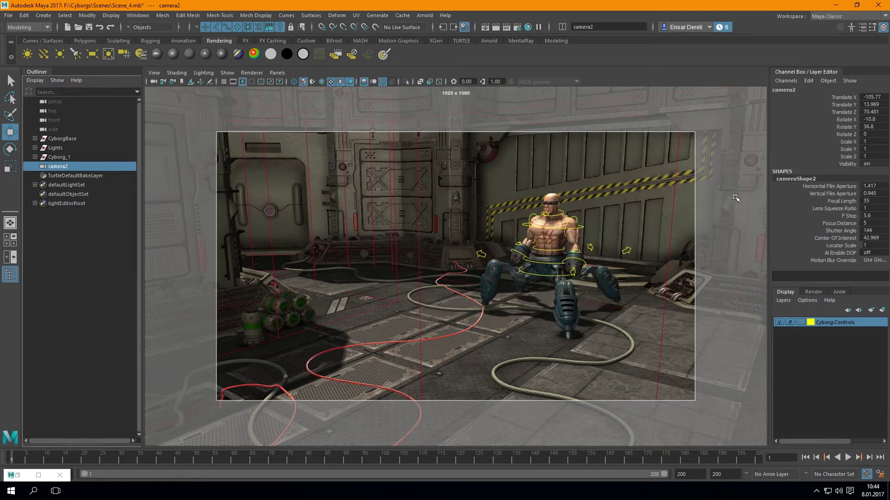
left_click_drag(848, 98, 841, 129)
right_click(840, 129)
left_click(811, 141)
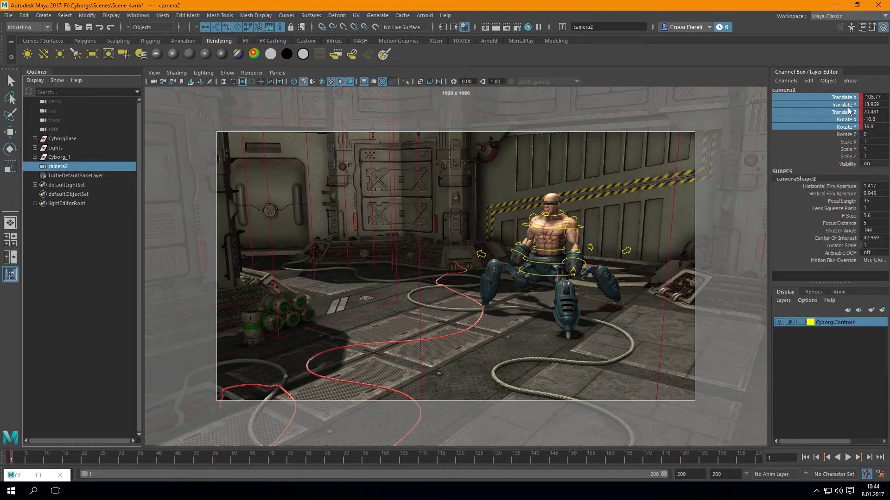
Set the playback end frame to 120 and play the animation.
key("alt+v")
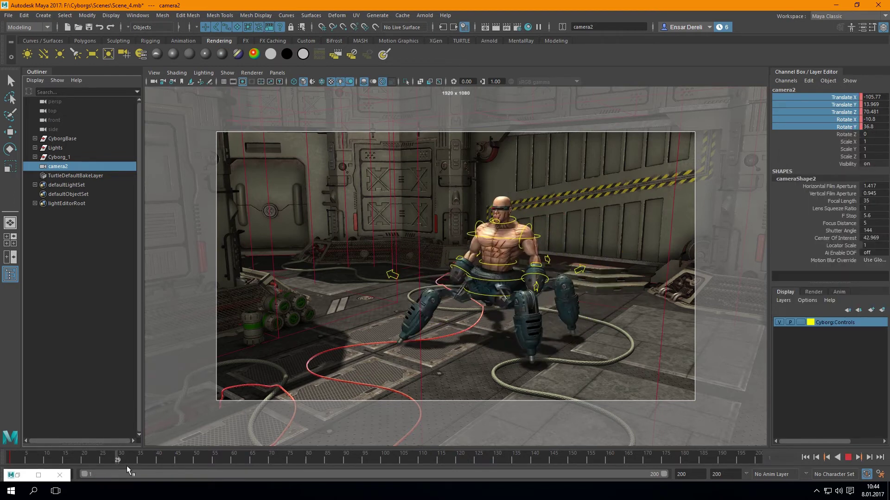
key("Escape")
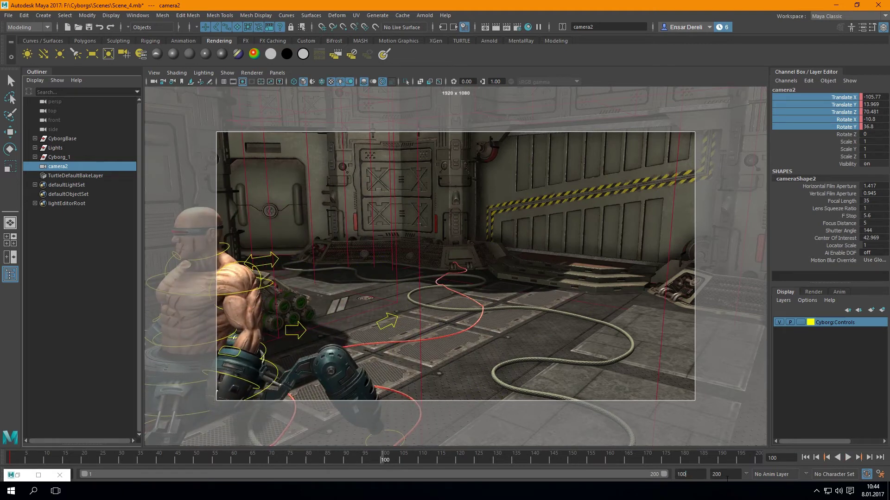
key("Tab")
key("Return")
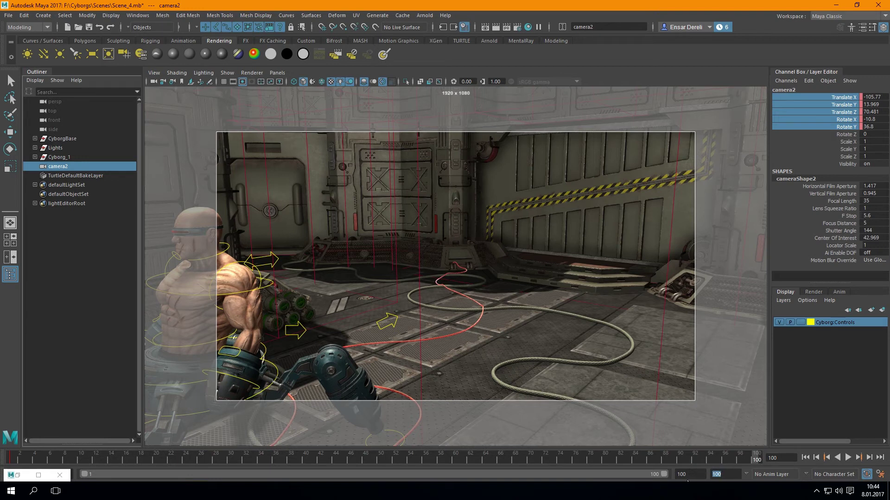
left_click(699, 478)
key("Tab")
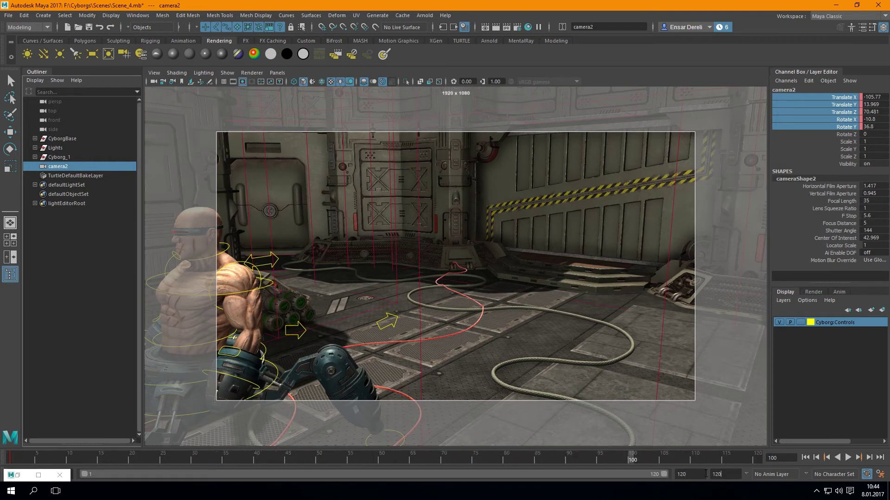
key("alt+v")
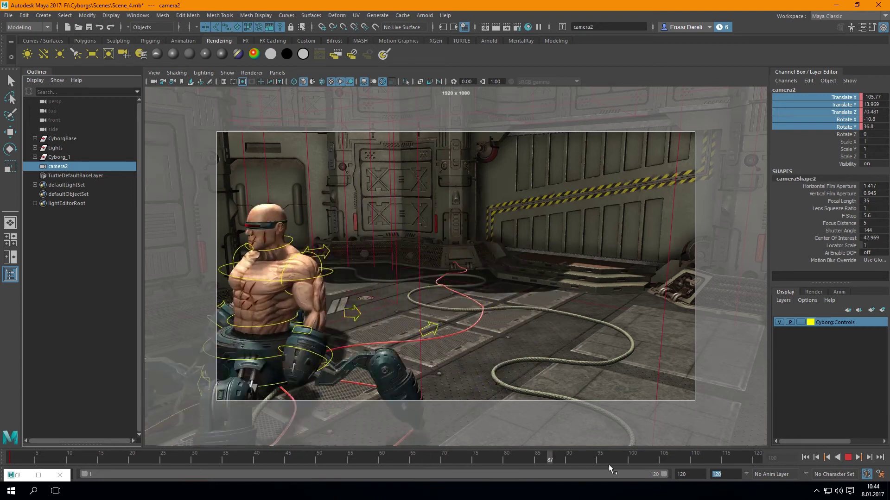
At frame 120, move camera2 in close on the cyborg's chest.
key("alt+v")
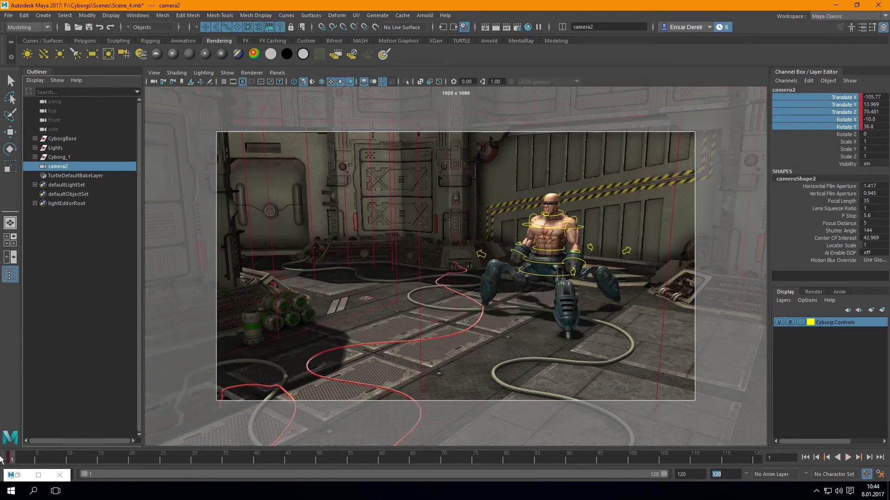
scroll(377, 367, "down", 3)
mouse_move(376, 367)
left_mouse_down("alt")
mouse_move(435, 358)
mouse_move(382, 358)
mouse_move(469, 255)
left_mouse_up("alt")
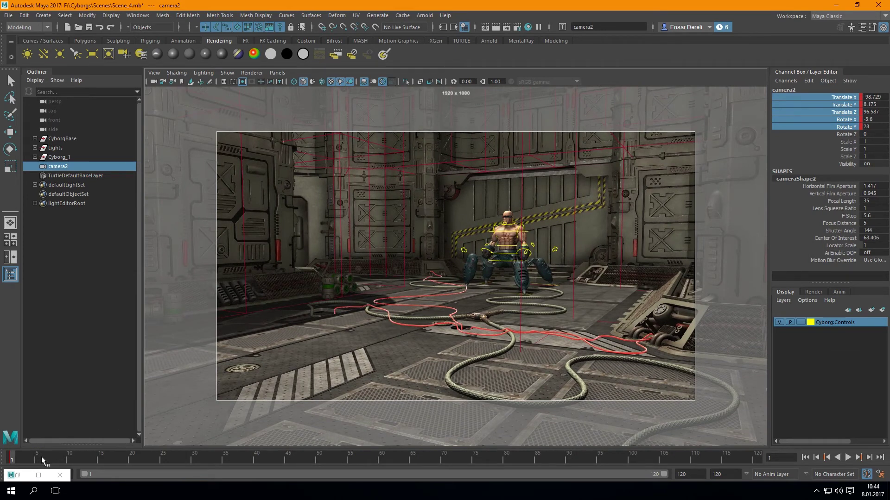
key("alt+v")
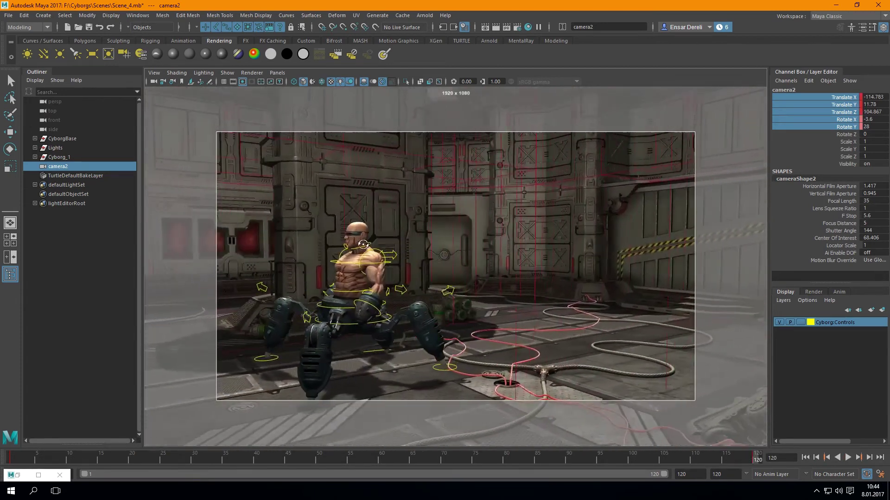
left_click_drag(364, 244, 524, 269, "alt")
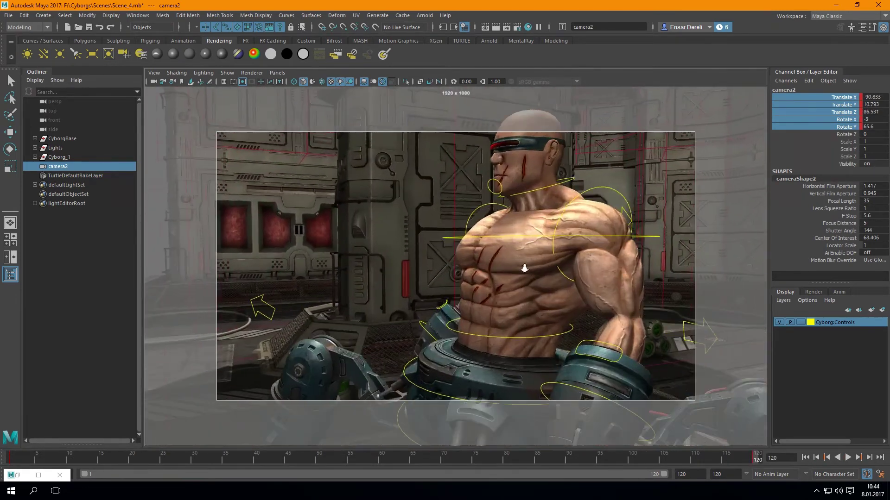
right_click_drag(524, 269, 512, 276, "alt")
middle_click_drag(511, 276, 506, 273, "alt")
left_click(68, 167)
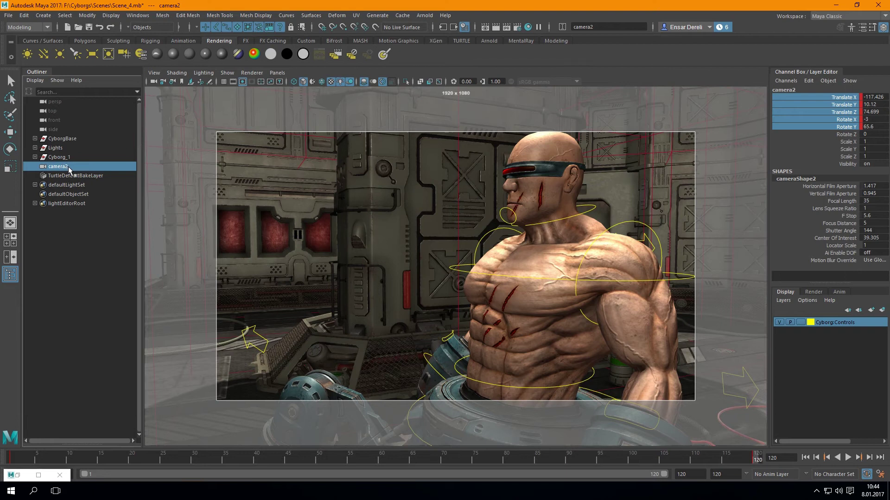
Level camera2 with Rotate X 0 and fine-tune the head-and-chest framing.
left_click(849, 119)
type("0")
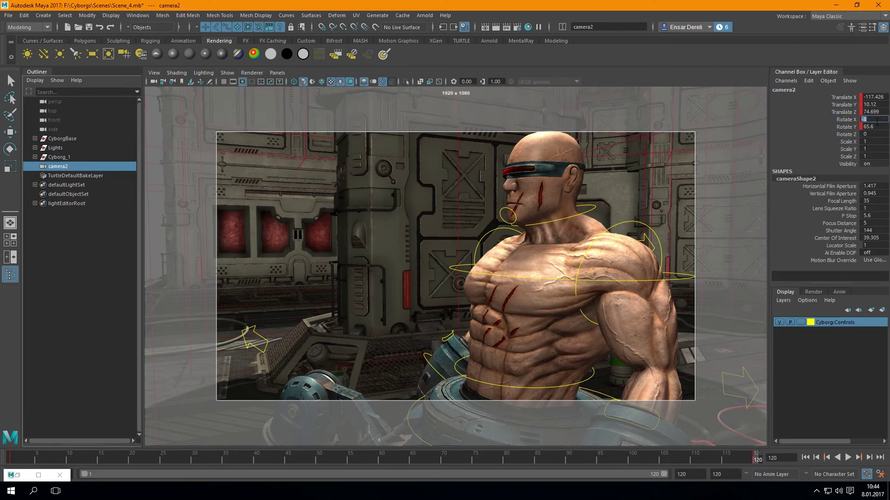
key("Return")
middle_click_drag(427, 248, 432, 233, "alt")
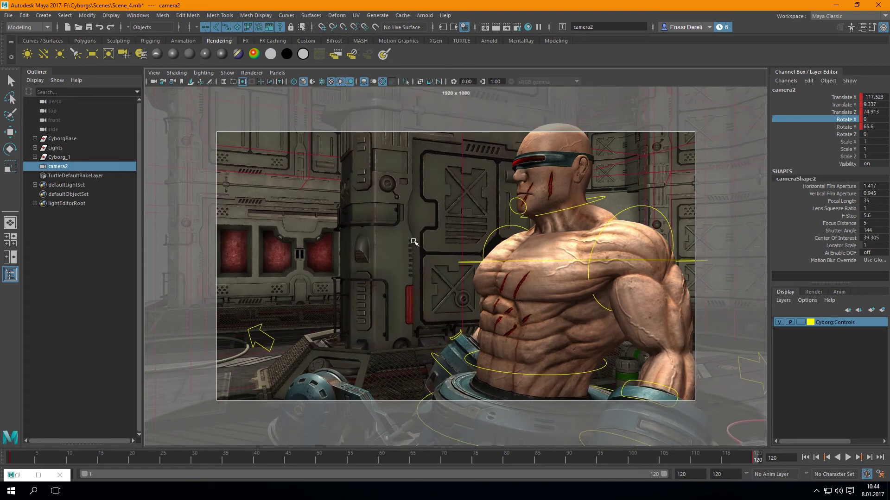
mouse_move(414, 240)
middle_mouse_down("alt")
mouse_move(411, 230)
mouse_move(379, 249)
middle_mouse_up("alt")
middle_click_drag(421, 204, 413, 209, "alt")
Dolly in slightly and scrub to frame 87 to preview the push-in.
scroll(413, 211, "up", 1)
scroll(414, 208, "up", 1)
scroll(413, 208, "up", 1)
scroll(411, 207, "up", 1)
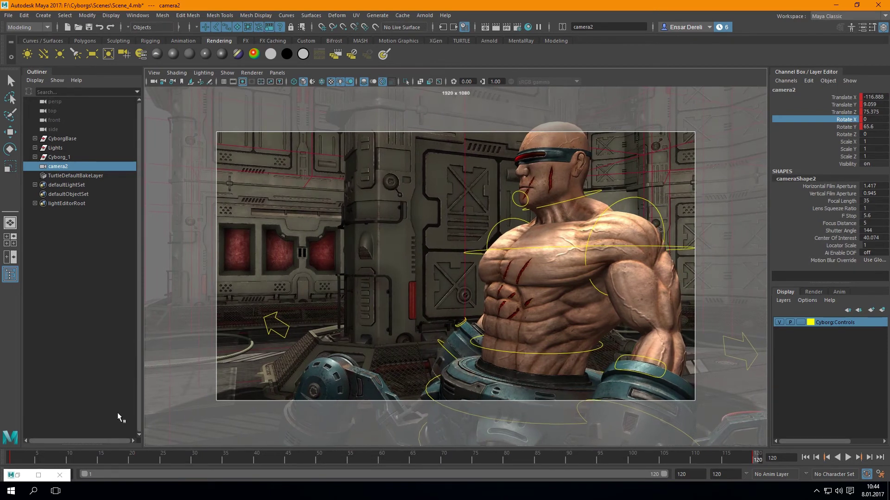
mouse_move(760, 457)
left_mouse_down()
mouse_move(536, 473)
mouse_move(1, 478)
mouse_move(508, 461)
mouse_move(1, 466)
left_mouse_up()
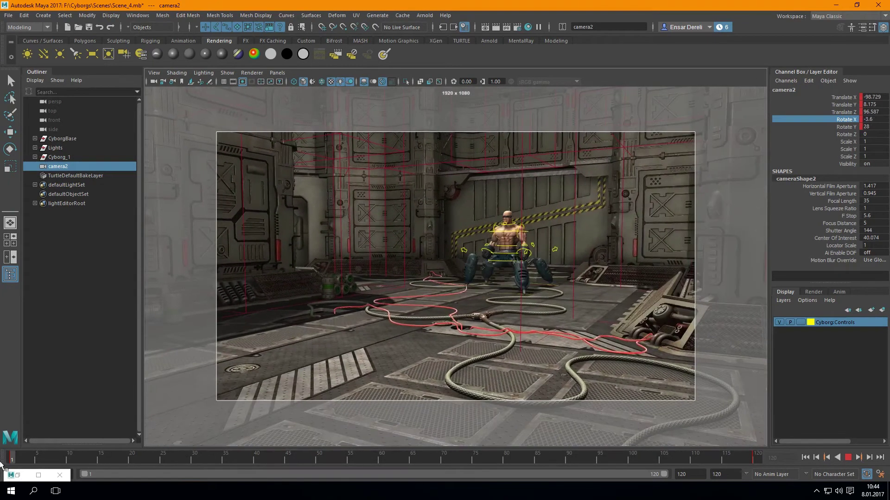
Create a new locator from the Create menu.
left_click(127, 16)
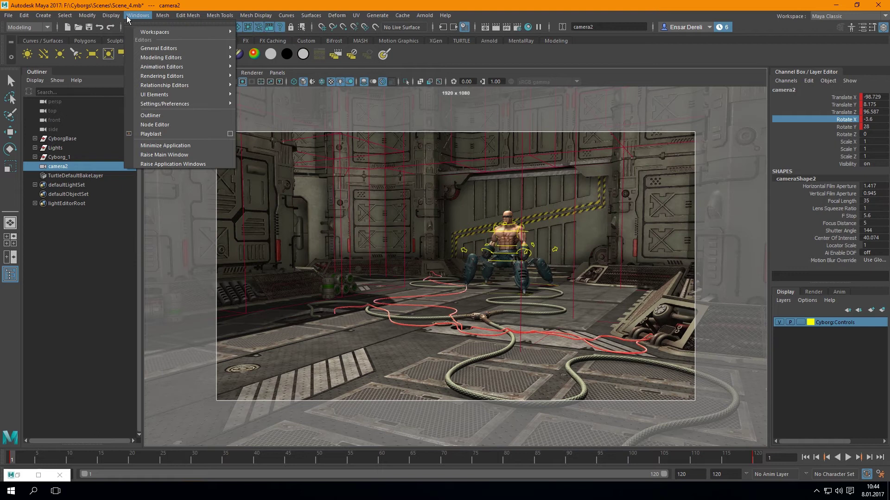
left_click(89, 18)
left_click(43, 15)
mouse_move(70, 57)
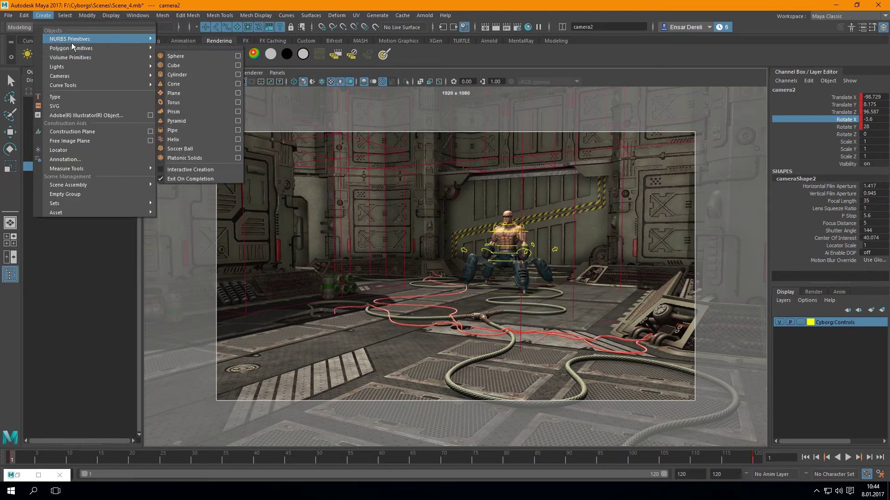
left_click(89, 150)
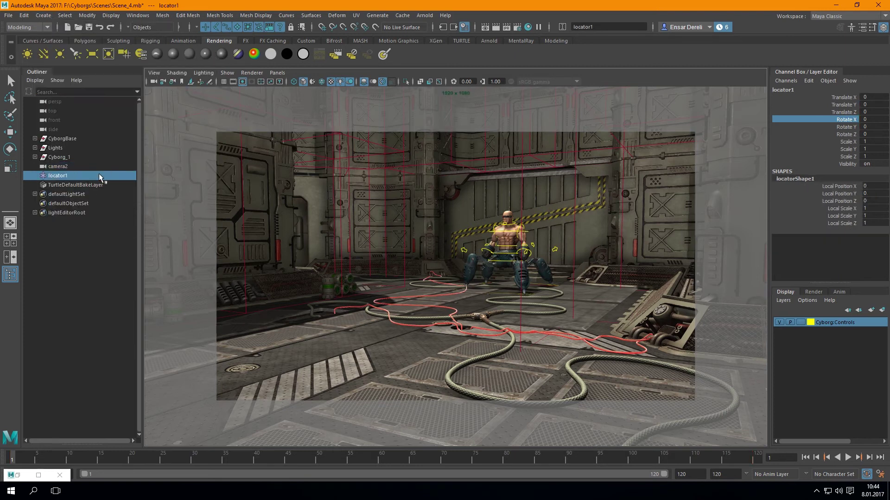
In the perspective view, move the locator up toward the cyborg's head.
left_click(11, 223)
key("a")
mouse_move(389, 246)
left_mouse_down("alt")
mouse_move(368, 222)
mouse_move(555, 285)
left_mouse_up("alt")
key("w")
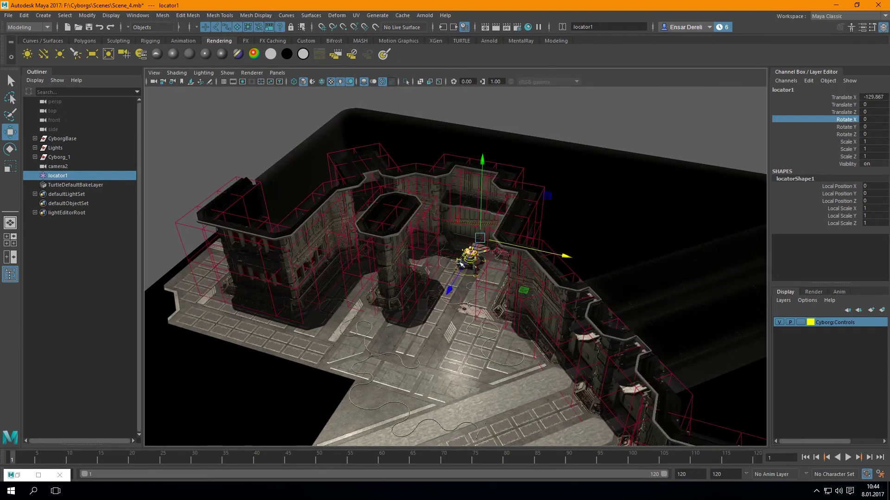
left_click_drag(455, 288, 424, 339)
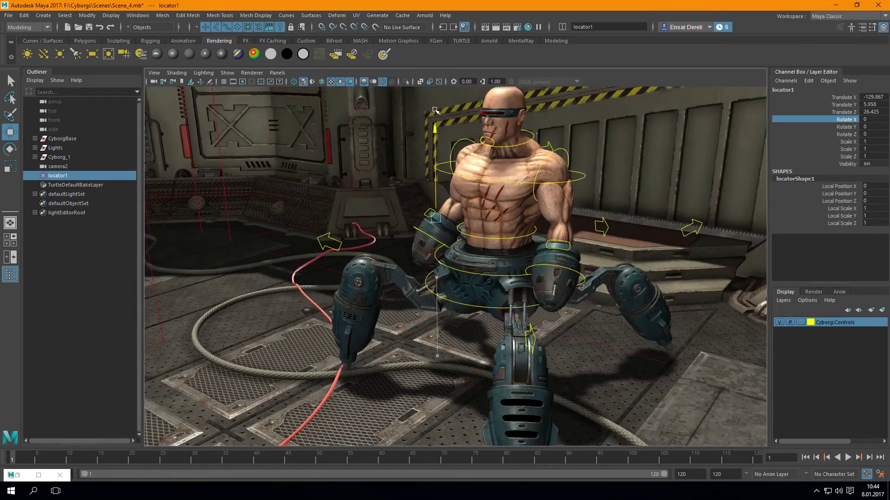
Toggle locator display and check the locator's position in the top view.
left_click(204, 73)
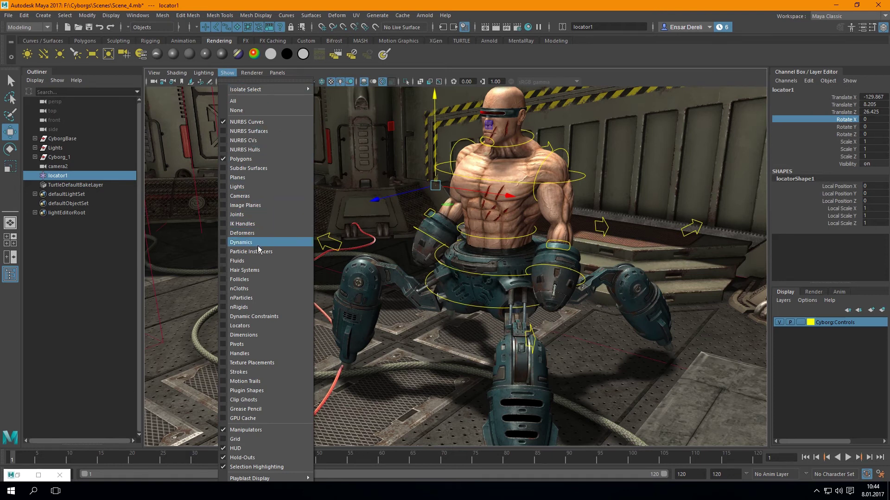
left_click(258, 326)
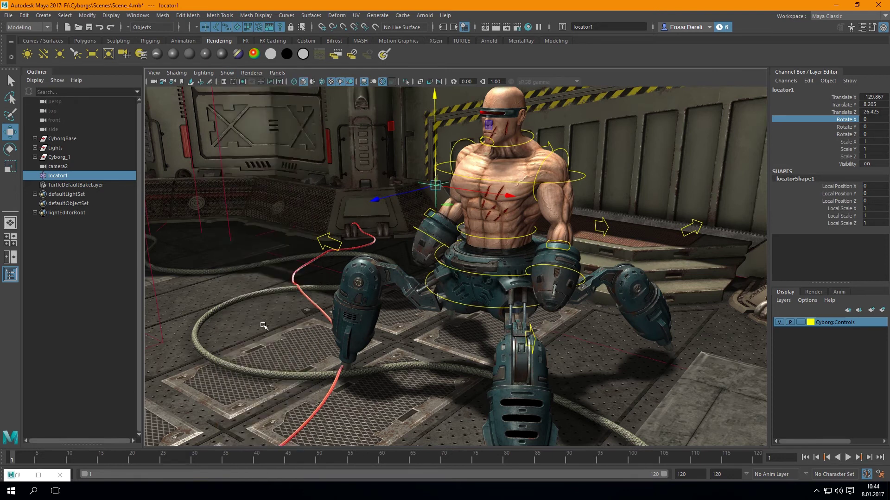
left_click_drag(257, 326, 342, 259, "alt")
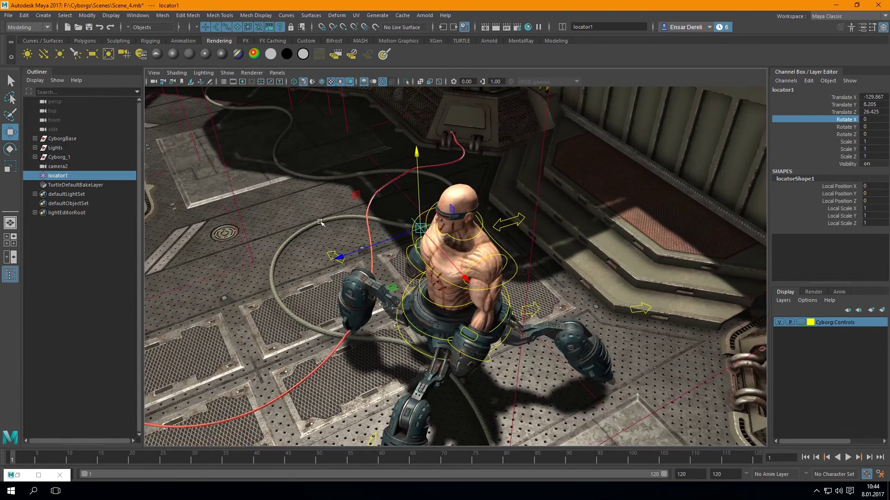
left_click(11, 241)
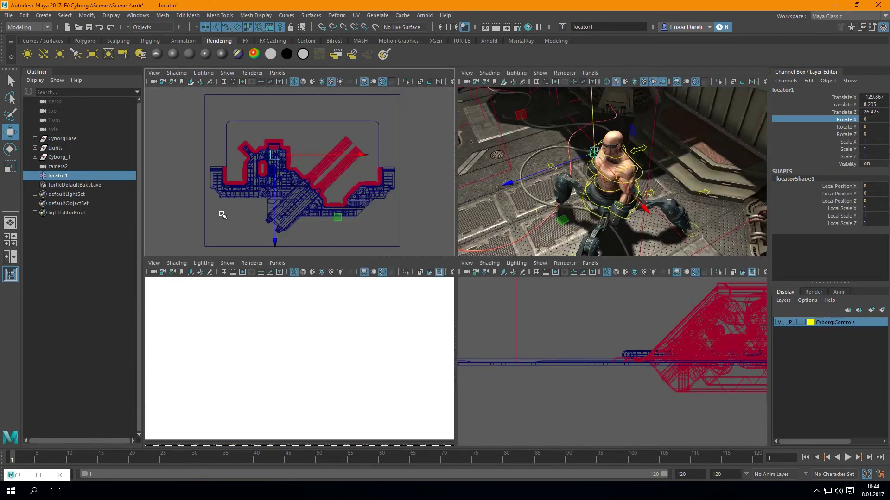
key("space")
key("f")
scroll(385, 247, "down", 5)
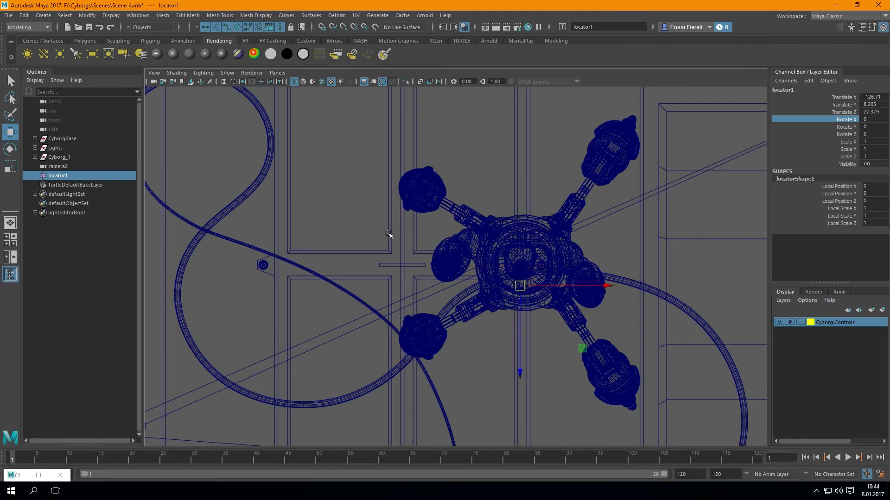
key("space")
key("space")
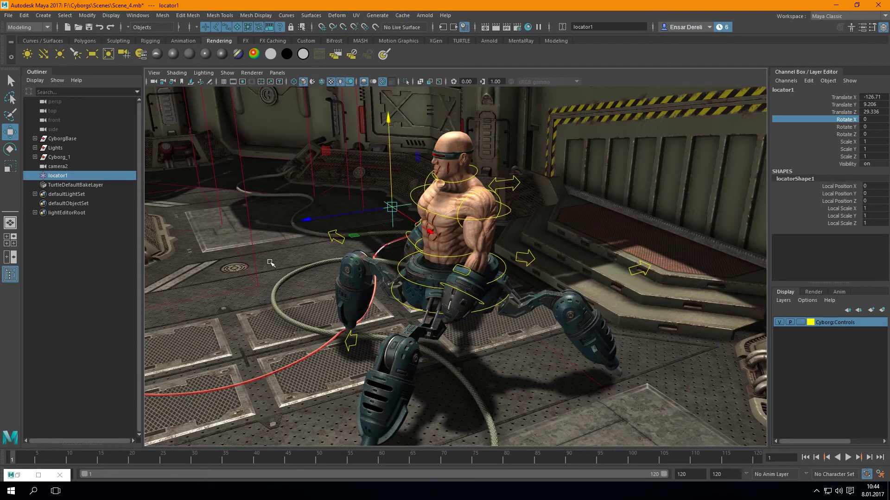
In wireframe, parent the locator under the Global_Control curve.
left_click_drag(271, 263, 297, 225, "alt")
key("4")
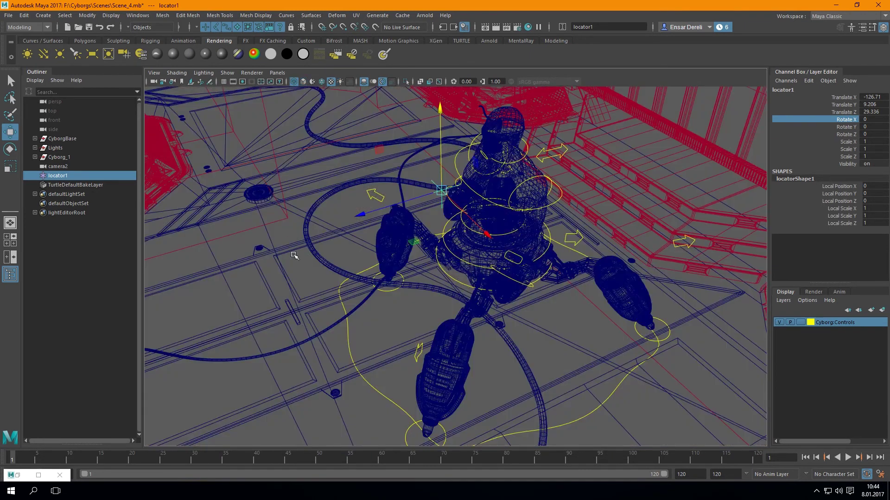
left_click(343, 347)
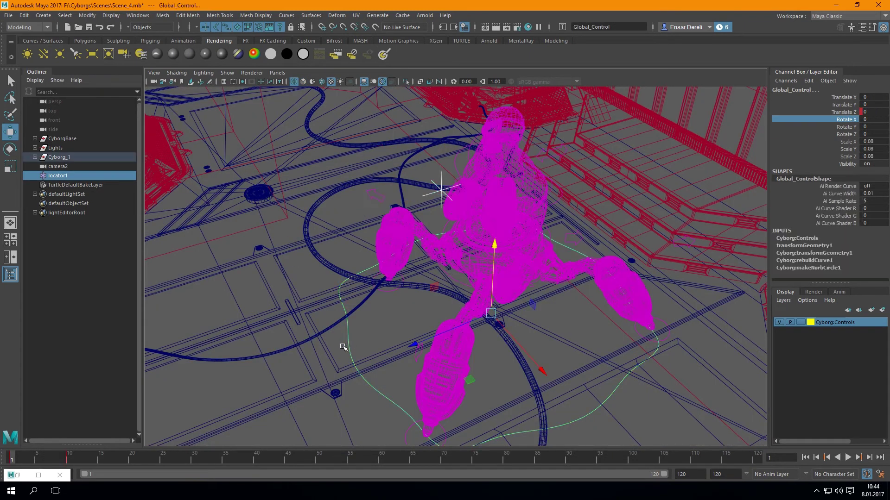
key("p")
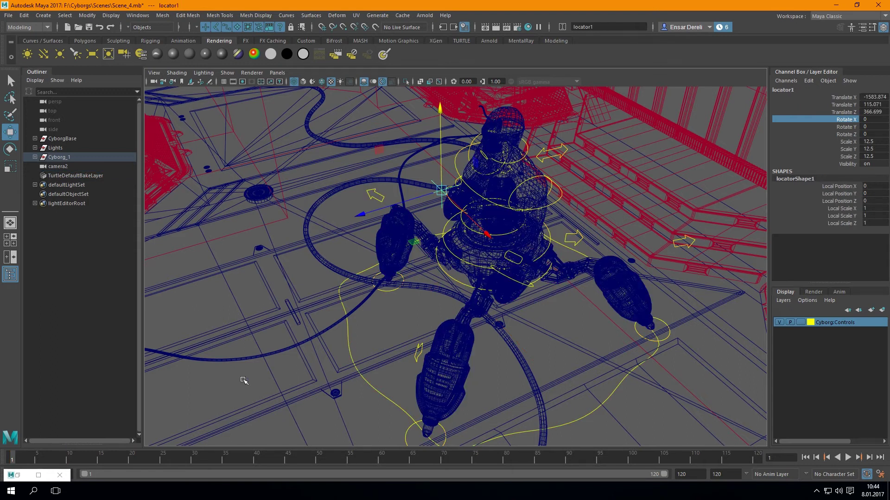
left_click(244, 381)
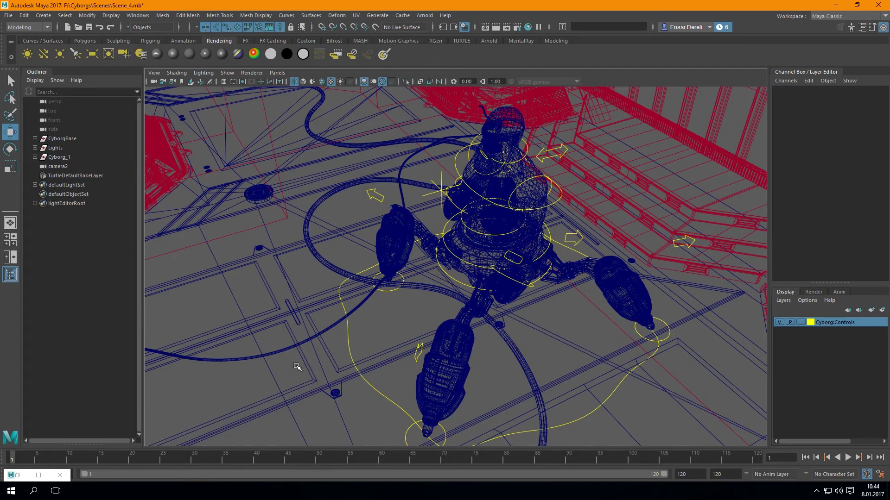
Return to textured display, scrub to watch the locator follow the cyborg, and reselect it.
key("6")
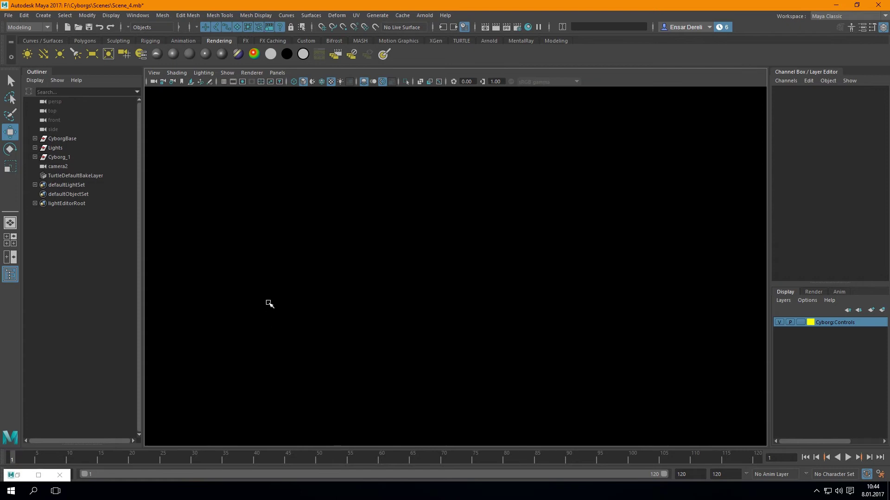
left_click_drag(283, 297, 323, 212, "alt")
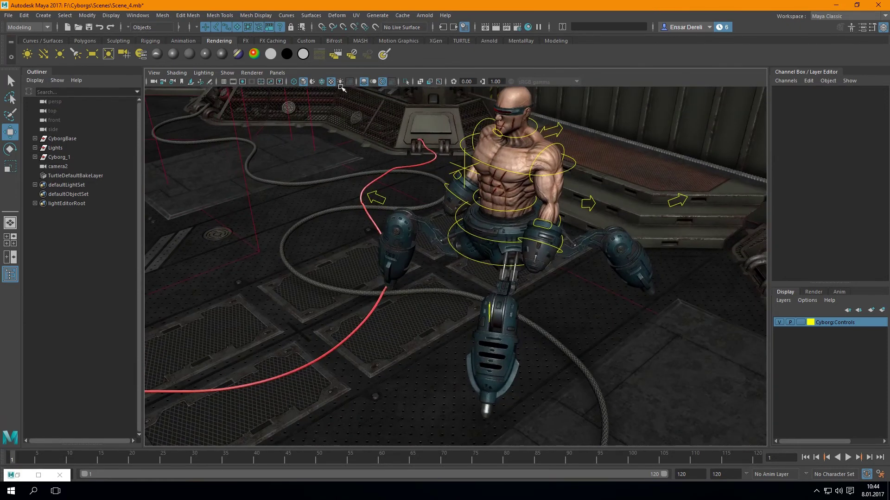
left_click_drag(343, 91, 212, 374, "alt")
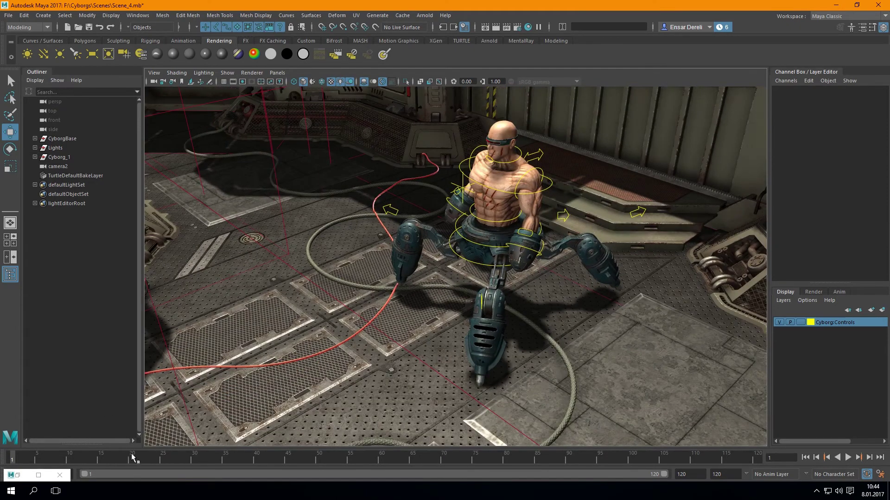
mouse_move(39, 459)
left_mouse_down()
mouse_move(256, 462)
mouse_move(88, 462)
left_mouse_up()
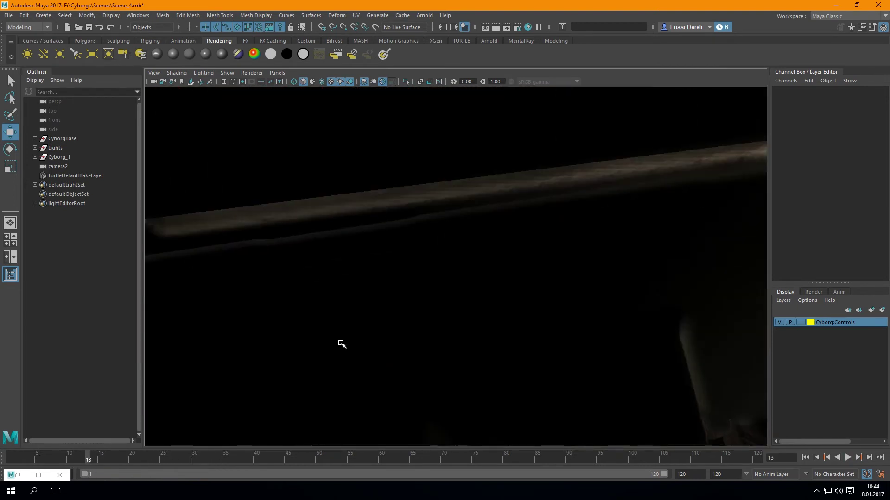
right_click_drag(341, 344, 403, 337, "alt")
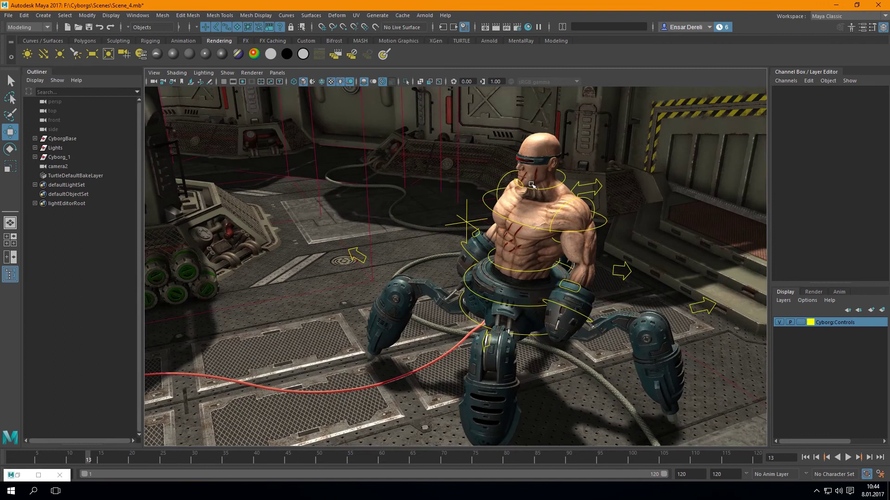
scroll(556, 176, "up", 3)
right_click_drag(556, 176, 523, 208, "alt")
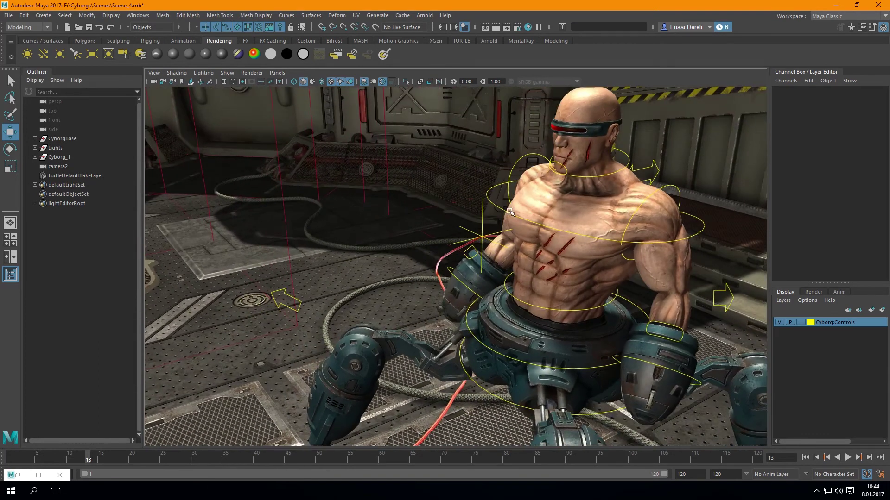
left_click_drag(417, 237, 413, 242, "alt")
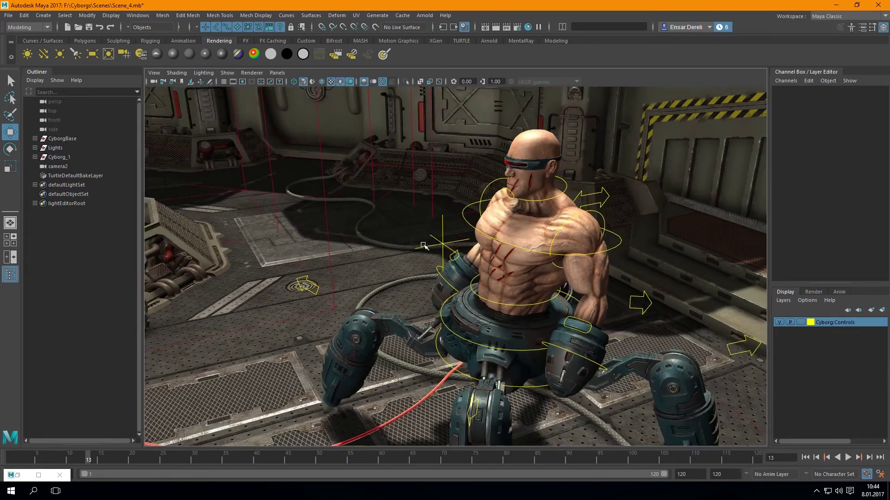
left_click(421, 248)
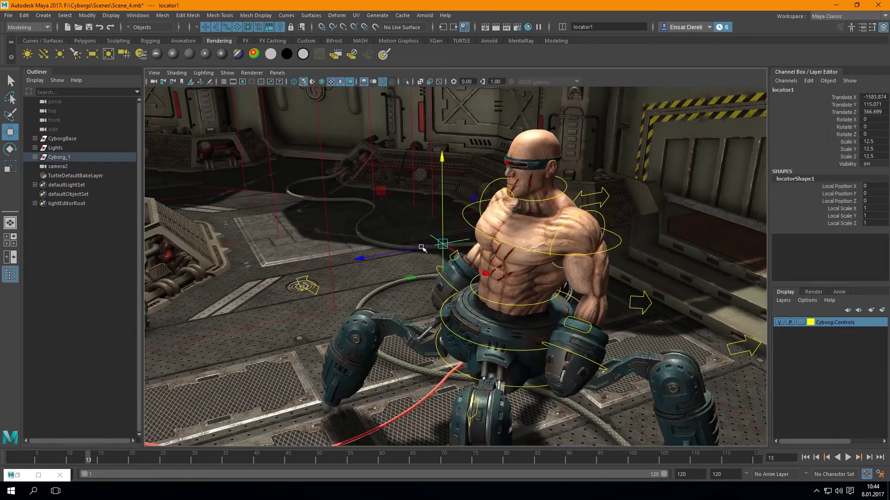
Select the locator, then add camera2 to the selection.
left_click(93, 166)
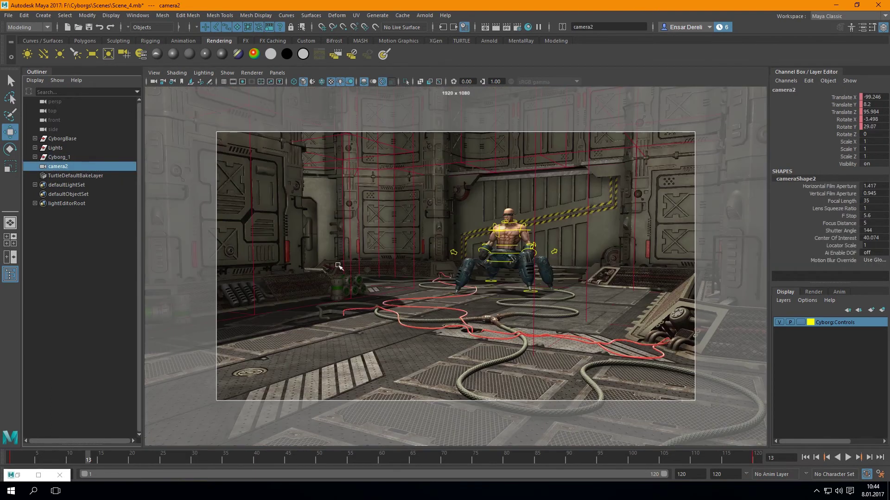
left_click(500, 227)
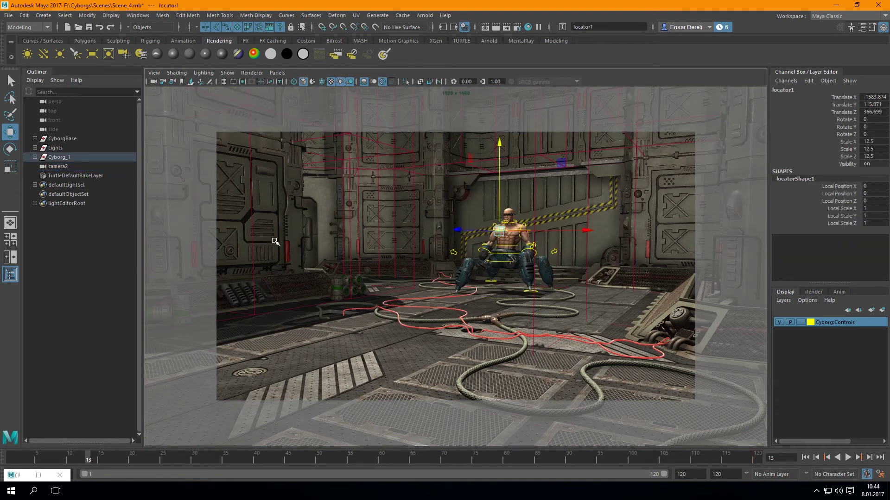
left_click(55, 166)
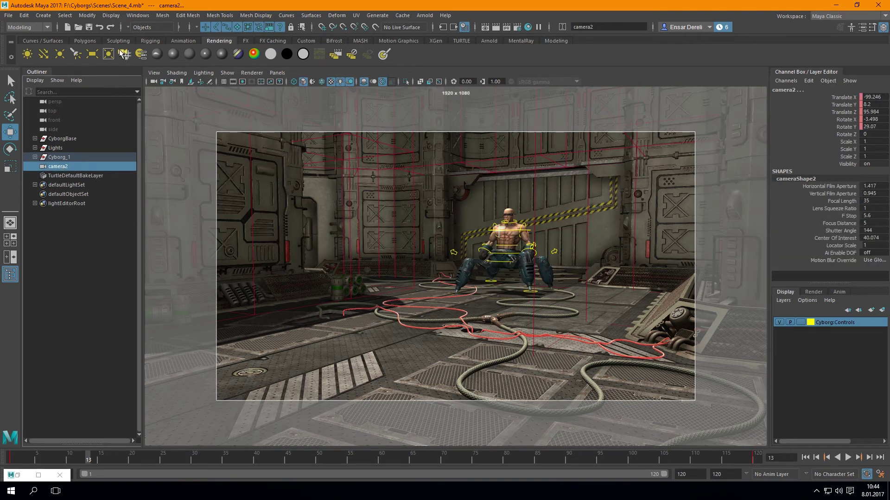
Apply an aim constraint with Maintain offset to camera2, then inspect its rotate channels.
left_click(47, 27)
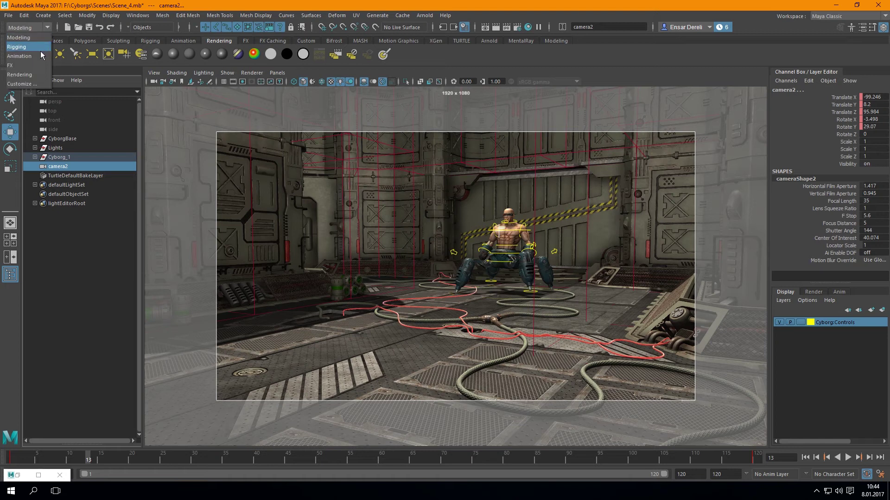
left_click(266, 15)
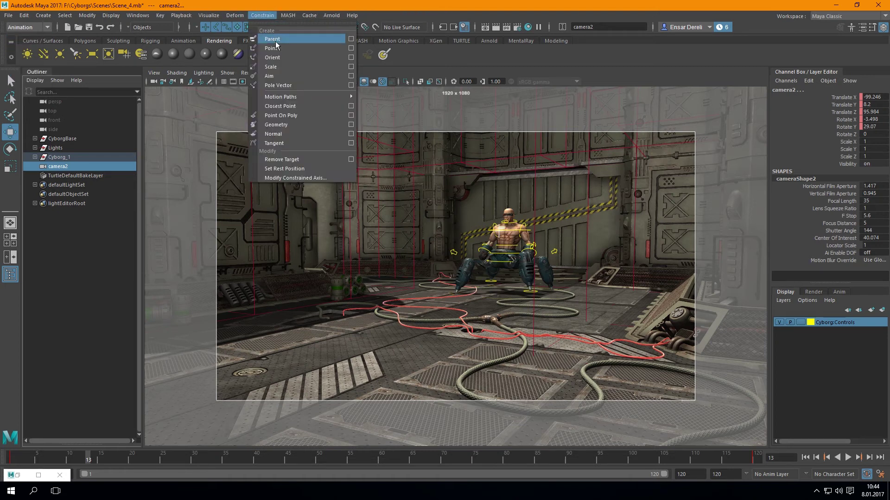
left_click(353, 77)
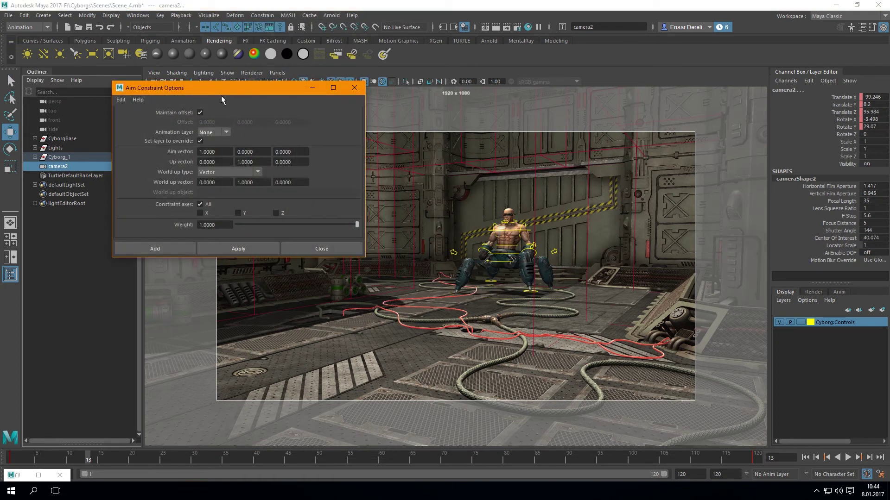
left_click_drag(221, 88, 243, 72)
left_click(264, 233)
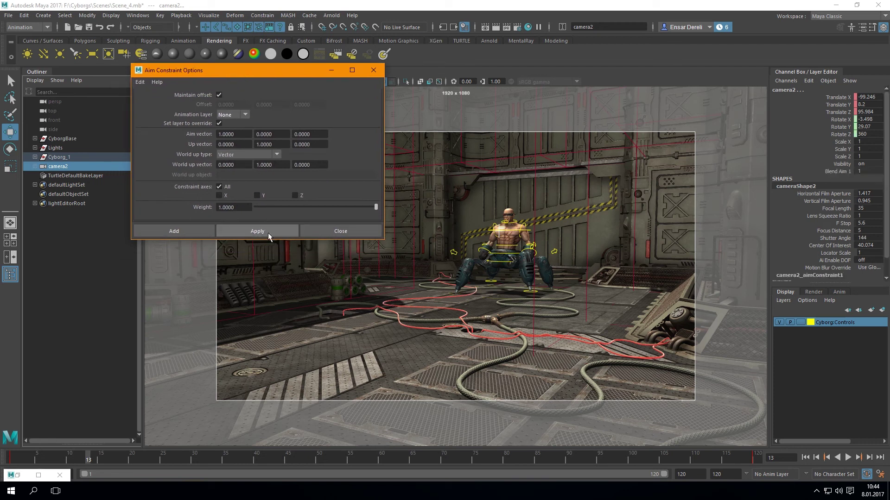
left_click(338, 232)
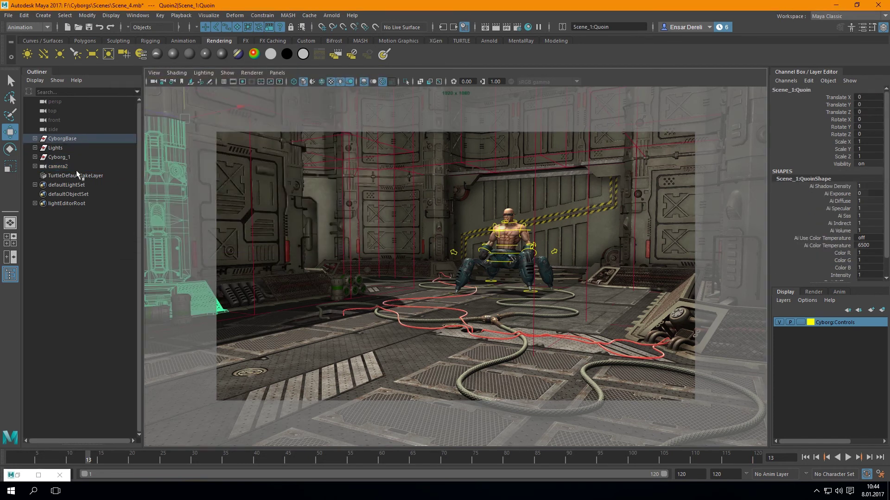
left_click(63, 166)
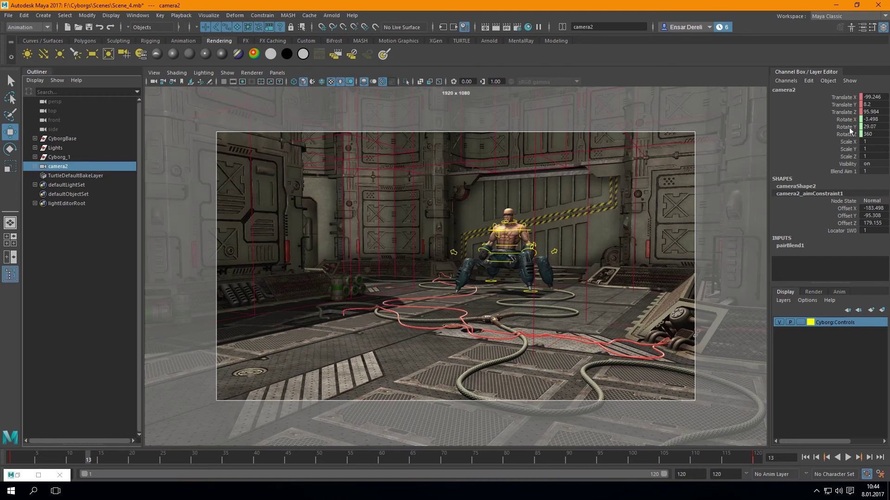
left_click_drag(847, 119, 844, 134)
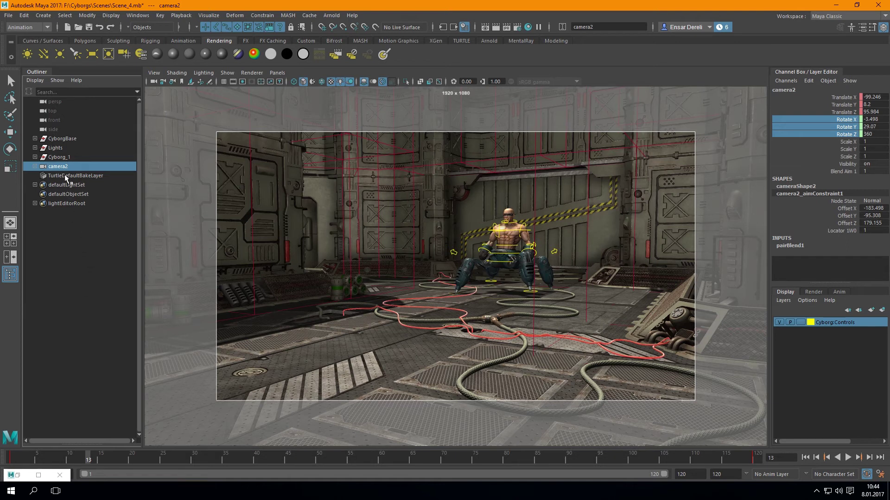
Clear the selection and play back the camera push-in, rewinding to frame 1 and replaying.
key("w")
left_click(188, 227)
key("alt+v")
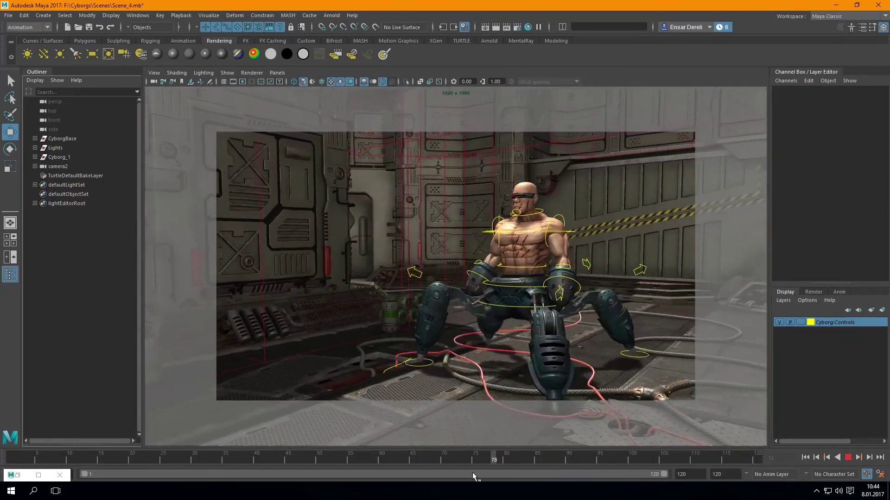
left_click_drag(22, 455, 11, 456)
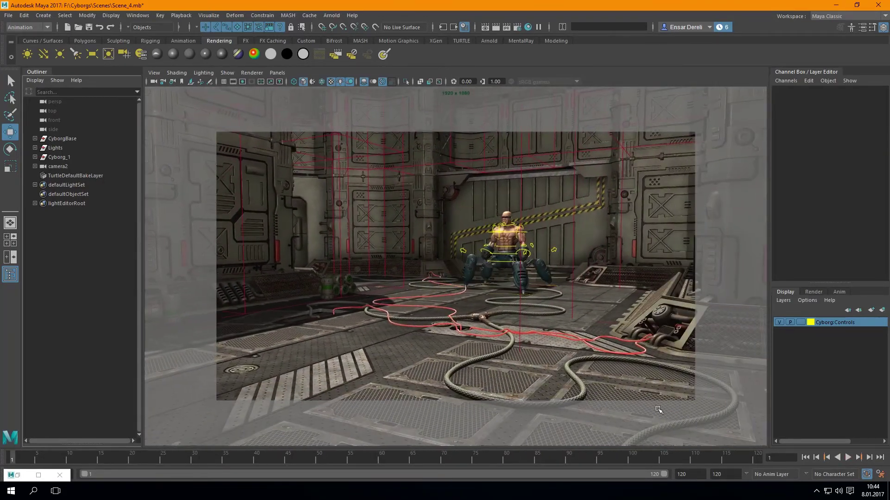
left_click(847, 458)
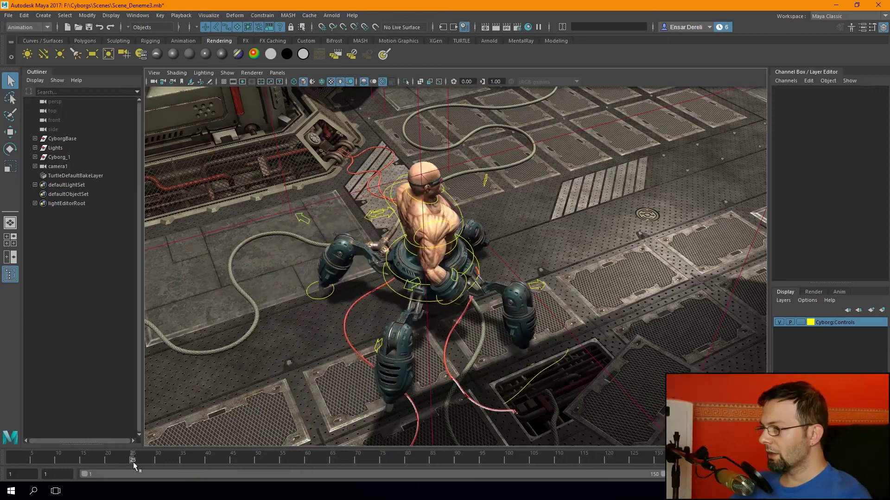
Scrub back to frame 2 and orbit the view around the cyborg.
mouse_move(164, 464)
left_mouse_down()
mouse_move(195, 466)
mouse_move(16, 481)
mouse_move(69, 466)
mouse_move(260, 454)
mouse_move(45, 458)
mouse_move(59, 467)
mouse_move(139, 459)
left_mouse_up()
left_click(310, 352)
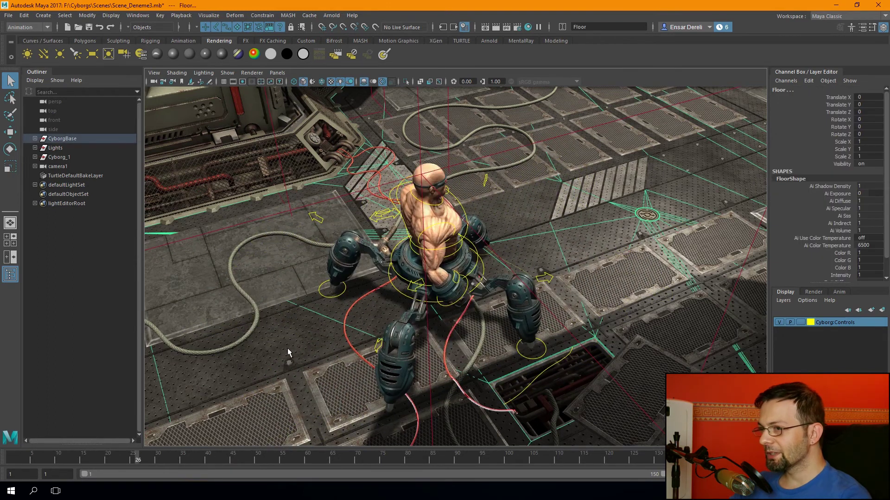
left_click(69, 253)
left_click_drag(287, 296, 343, 290, "alt")
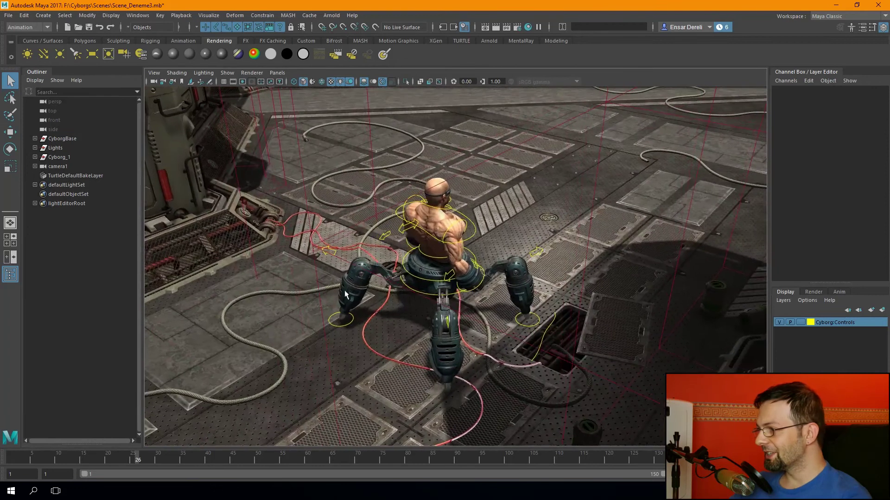
mouse_move(67, 463)
left_mouse_down()
mouse_move(191, 454)
mouse_move(16, 459)
left_mouse_up()
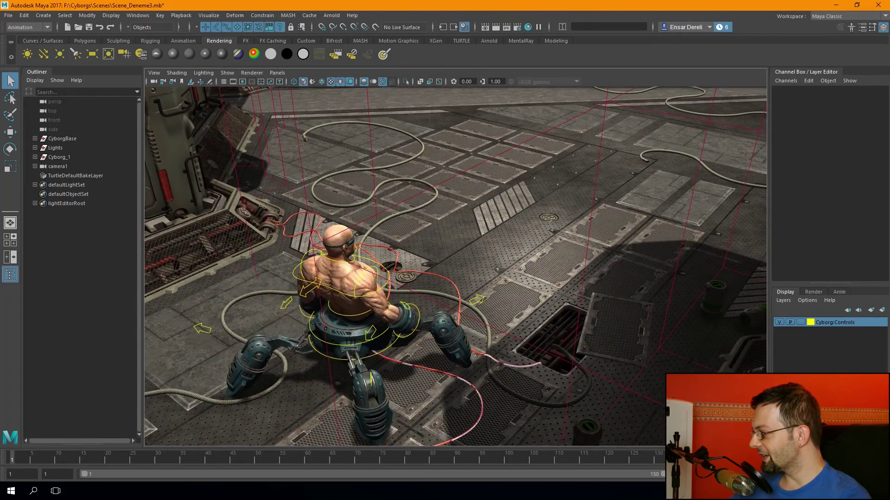
Look through camera1, scrub to frame 76, and play its over-the-shoulder move.
left_click(88, 168)
key("ctrl+shift+c")
left_click_drag(17, 459, 407, 457)
key("alt+v")
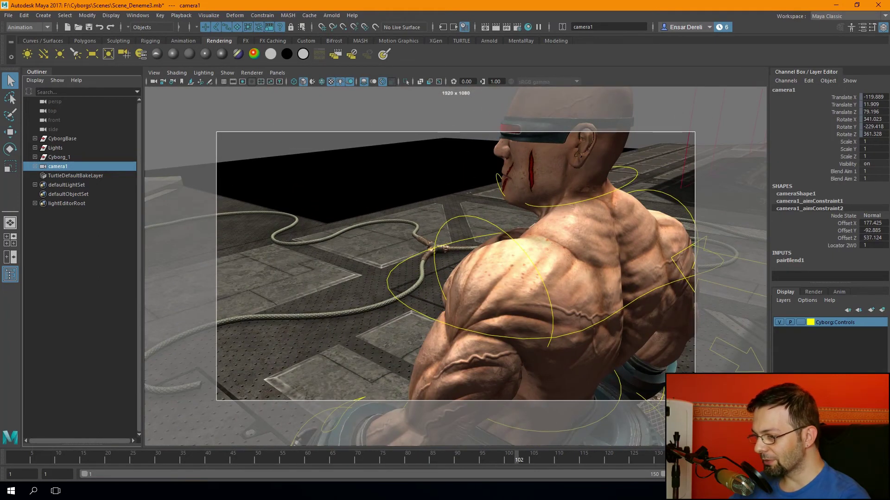
left_click(238, 491)
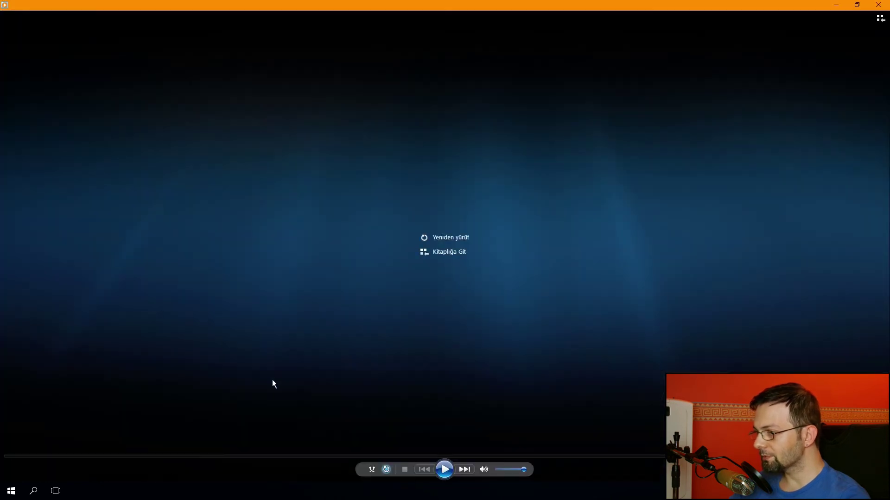
Replay the Cdeneme_1 render, exit fullscreen, and close Windows Media Player.
left_click(443, 473)
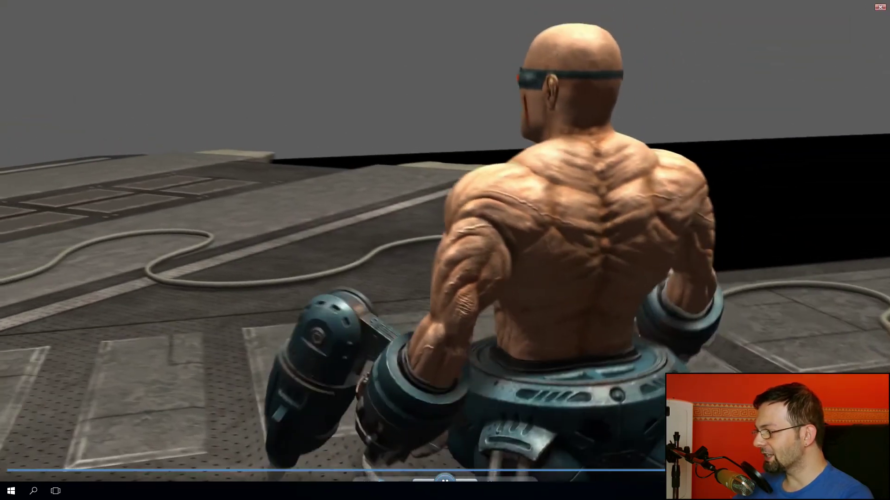
double_click(420, 216)
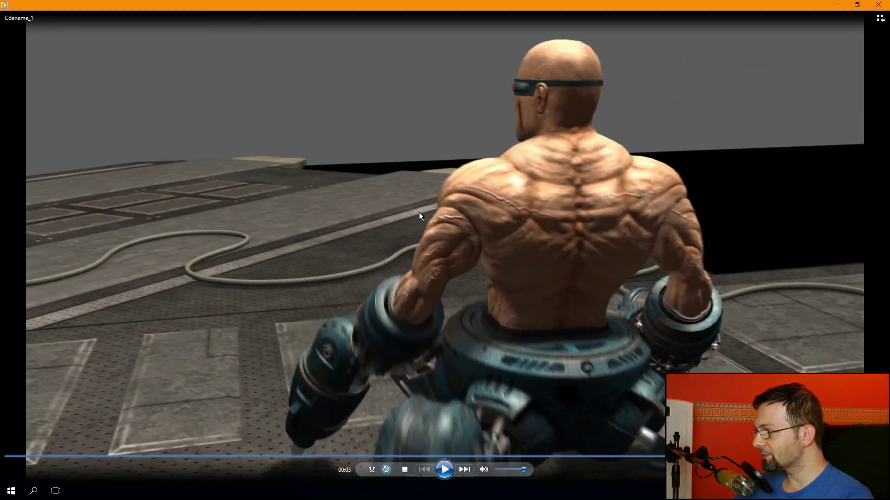
left_click(883, 7)
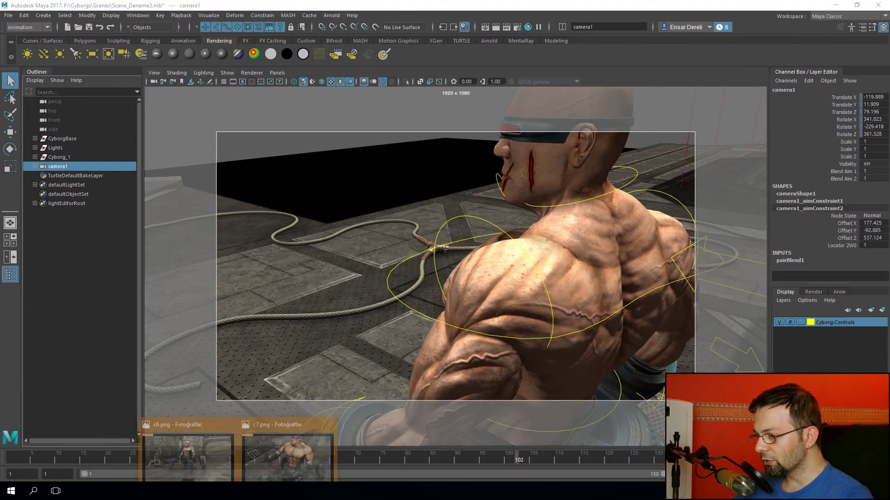
Zoom into c6.png and pan around the robot legs and green cylinders, then fit to window.
left_click(210, 451)
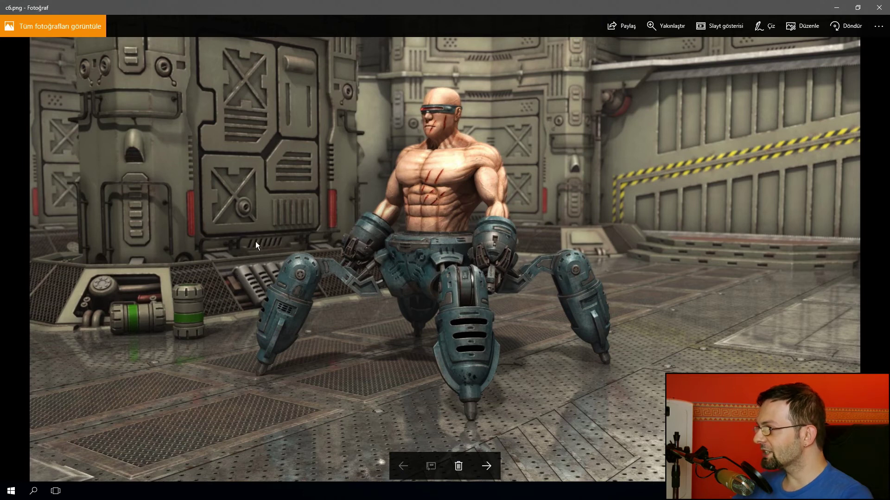
key("Right")
key("Left")
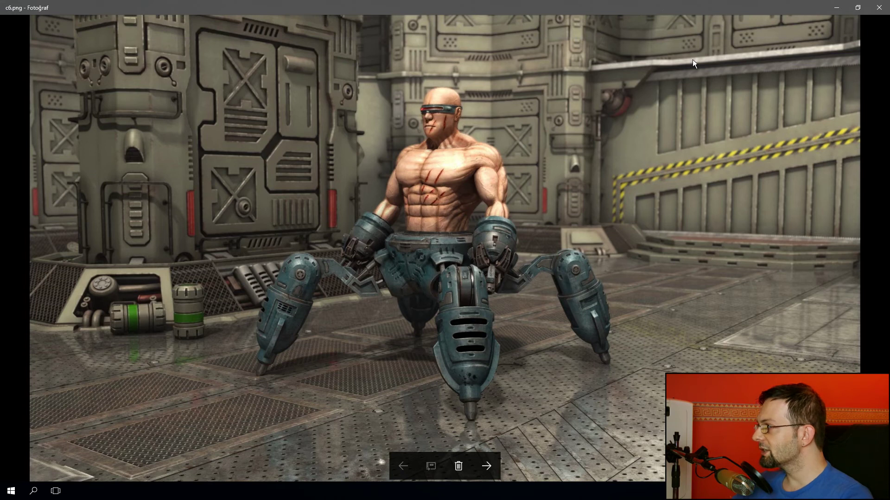
scroll(674, 129, "up", 2)
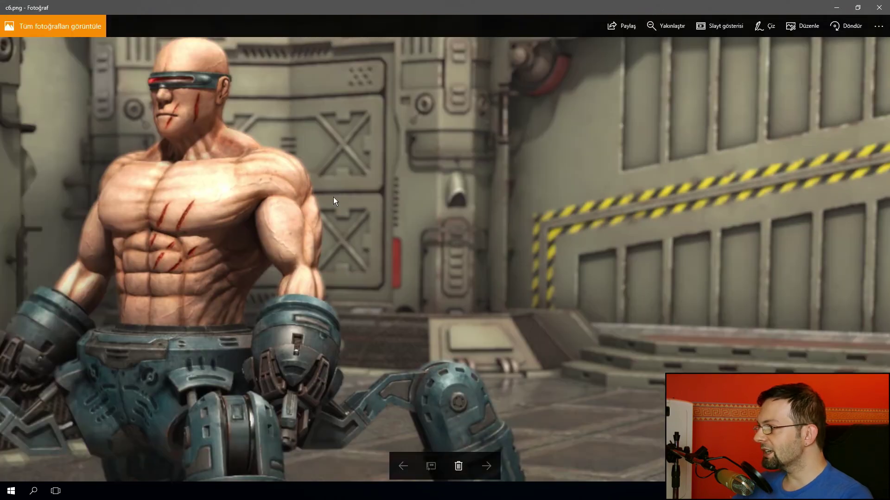
left_click_drag(333, 200, 417, 47)
scroll(455, 113, "up", 2)
mouse_move(411, 243)
left_mouse_down()
mouse_move(258, 250)
mouse_move(409, 190)
left_mouse_up()
mouse_move(184, 261)
left_mouse_down()
mouse_move(423, 205)
mouse_move(527, 199)
mouse_move(199, 168)
left_mouse_up()
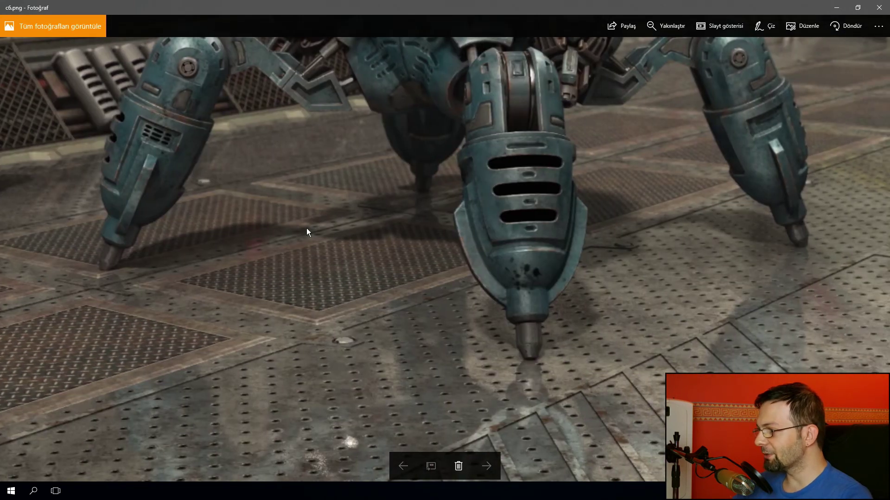
left_click_drag(457, 283, 216, 246)
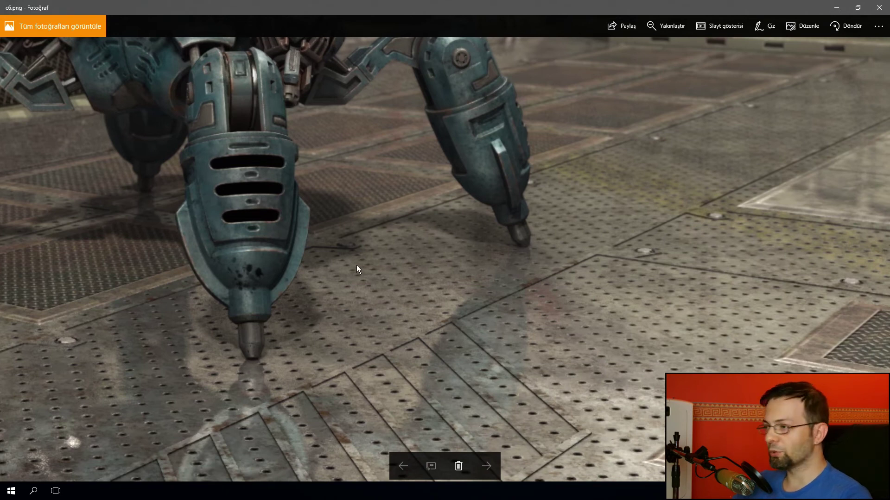
mouse_move(319, 264)
left_mouse_down()
mouse_move(415, 243)
mouse_move(528, 241)
left_mouse_up()
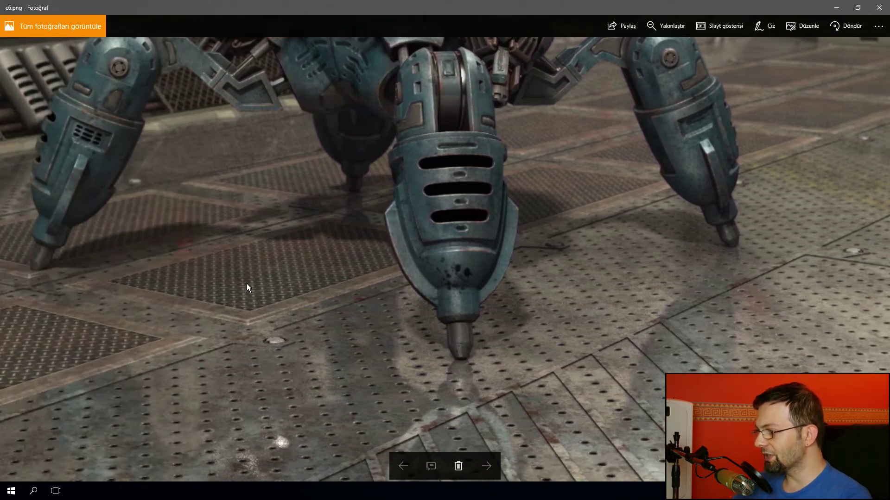
left_click_drag(219, 295, 407, 248)
mouse_move(126, 269)
left_mouse_down()
mouse_move(295, 233)
mouse_move(399, 229)
left_mouse_up()
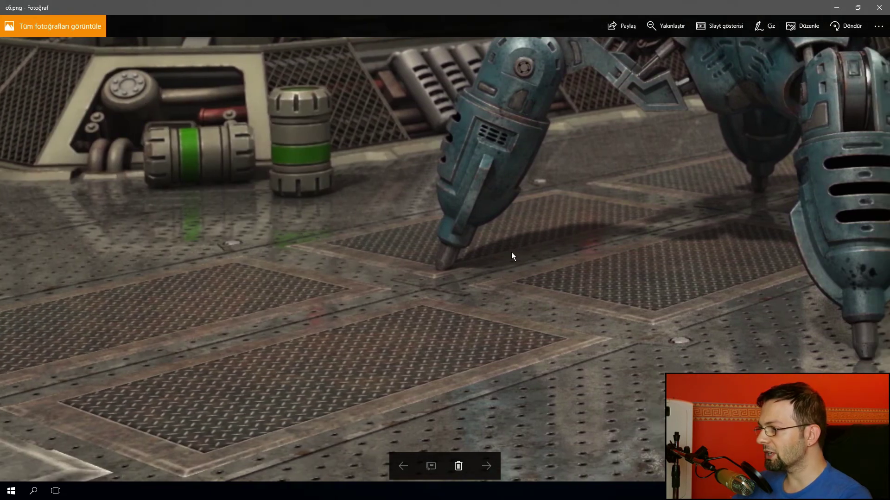
left_click_drag(511, 252, 246, 218)
left_click_drag(606, 255, 481, 238)
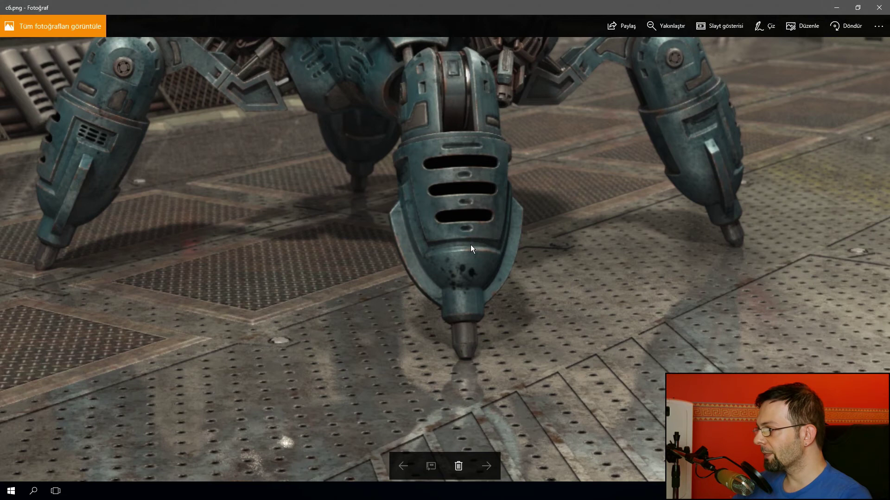
left_click(657, 29)
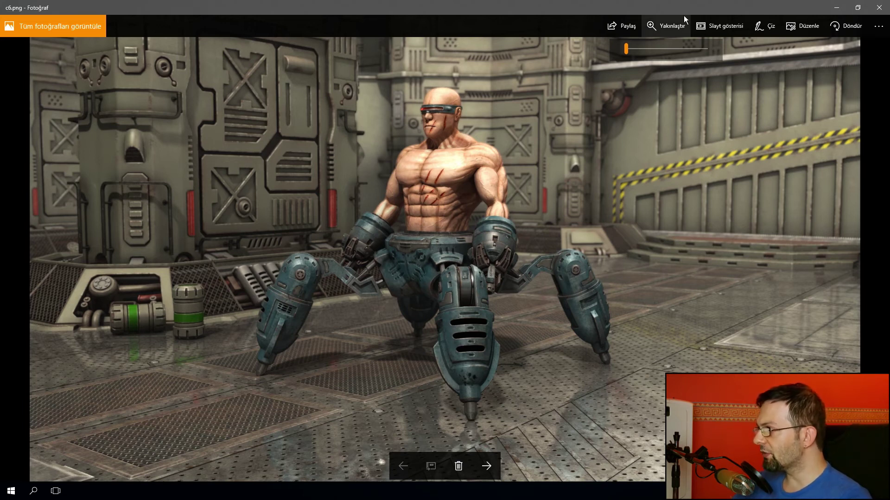
Zoom in again and pan across the lower legs, floor and green canisters.
left_click_drag(627, 48, 647, 48)
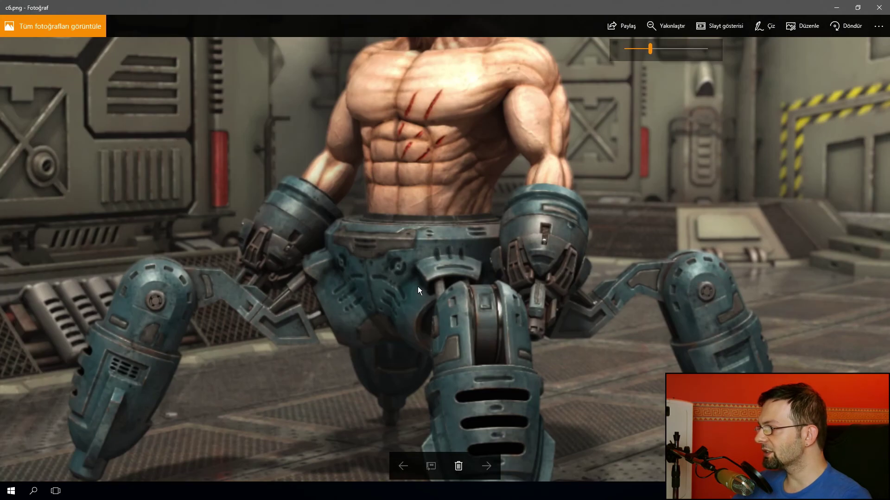
left_click_drag(418, 291, 446, 149)
left_click_drag(382, 284, 359, 218)
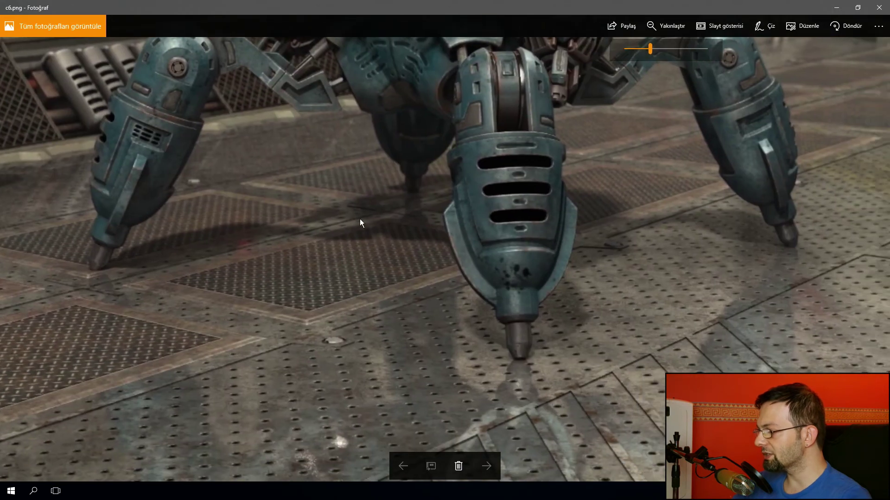
left_click_drag(398, 266, 180, 236)
mouse_move(133, 279)
left_mouse_down()
mouse_move(46, 260)
mouse_move(360, 193)
left_mouse_up()
left_click_drag(156, 257, 265, 403)
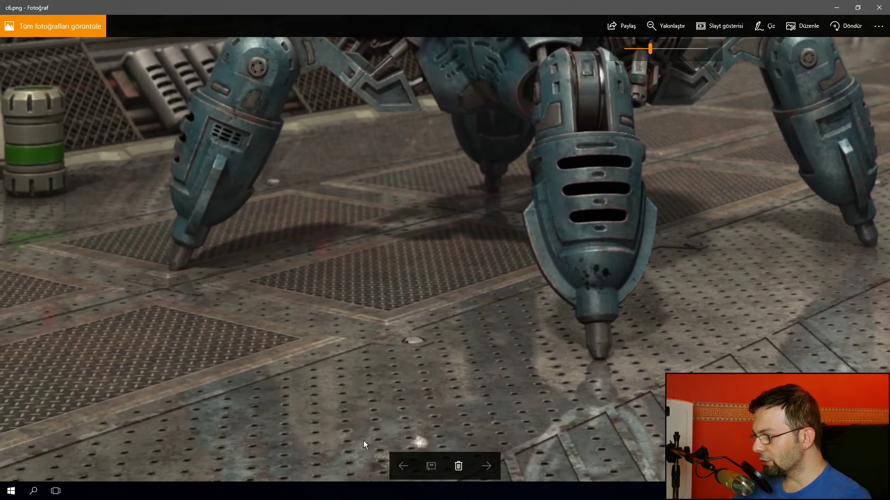
mouse_move(183, 404)
left_mouse_down()
mouse_move(266, 364)
mouse_move(354, 378)
left_mouse_up()
left_click_drag(236, 370, 396, 361)
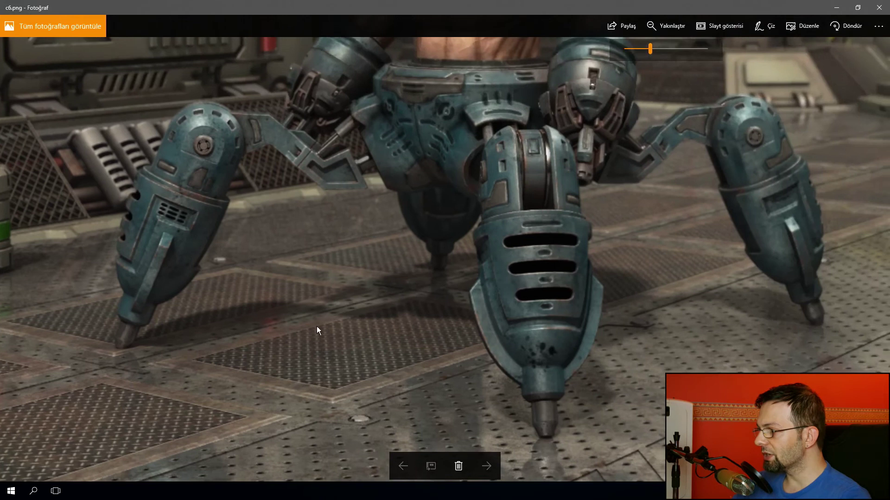
mouse_move(593, 247)
left_mouse_down()
mouse_move(411, 318)
mouse_move(323, 222)
left_mouse_up()
left_click_drag(425, 311, 546, 371)
mouse_move(306, 190)
left_mouse_down()
mouse_move(455, 259)
mouse_move(489, 250)
left_mouse_up()
left_click_drag(244, 272, 369, 260)
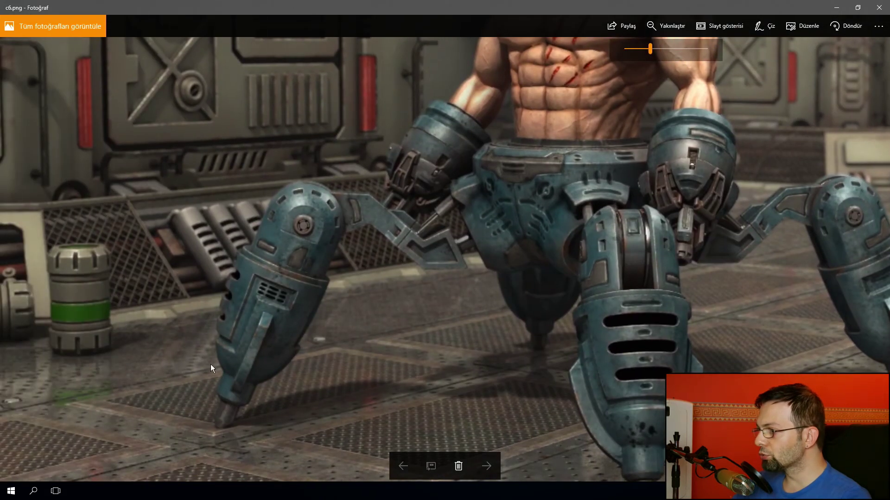
Pan up to the torso and visored head, then zoom back out to fit.
left_click_drag(632, 322, 535, 321)
left_click_drag(533, 120, 530, 318)
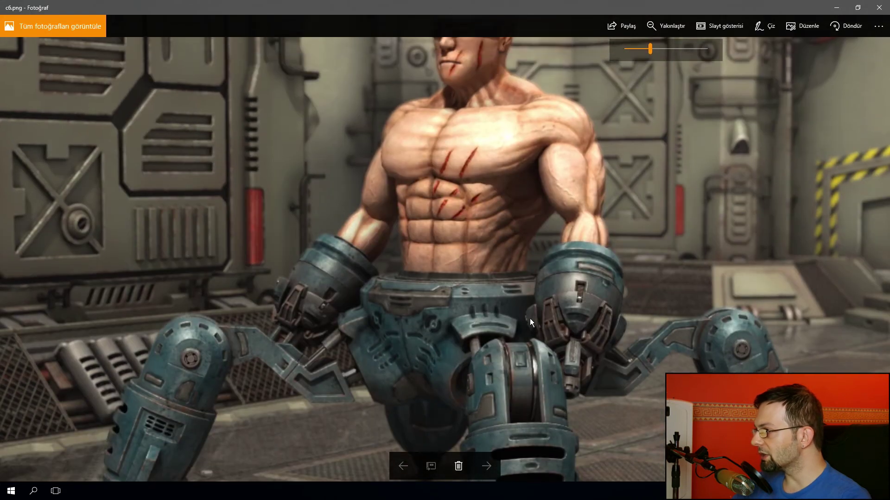
left_click_drag(533, 128, 444, 240)
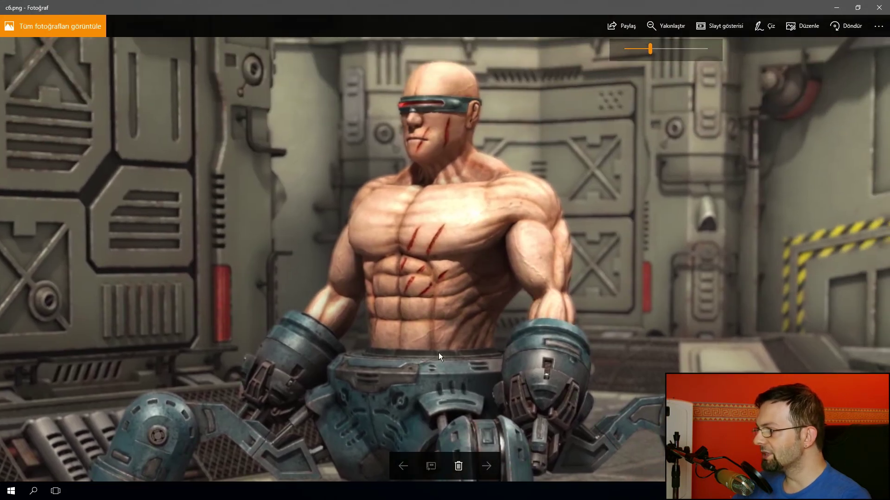
left_click_drag(438, 352, 504, 281)
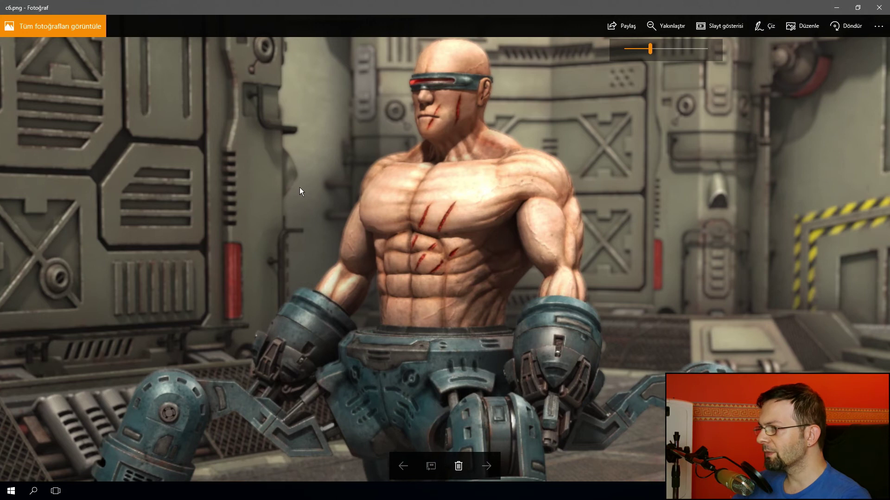
left_click_drag(553, 118, 475, 180)
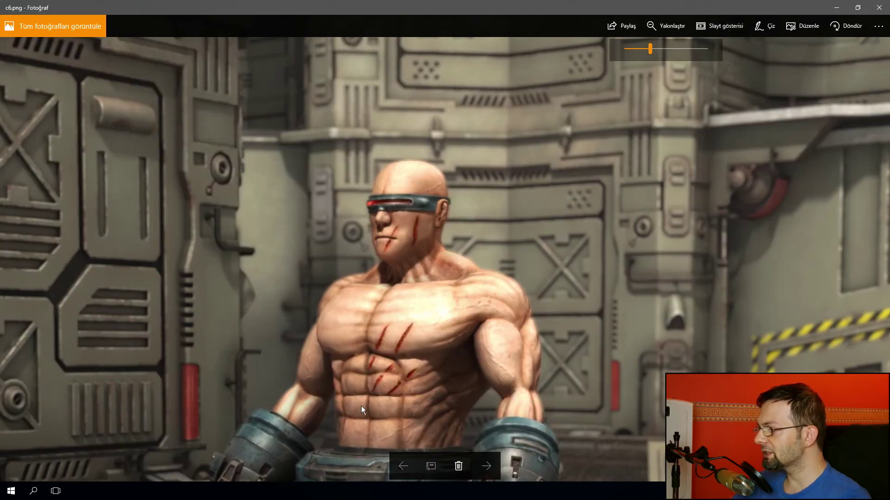
scroll(400, 251, "down", 5)
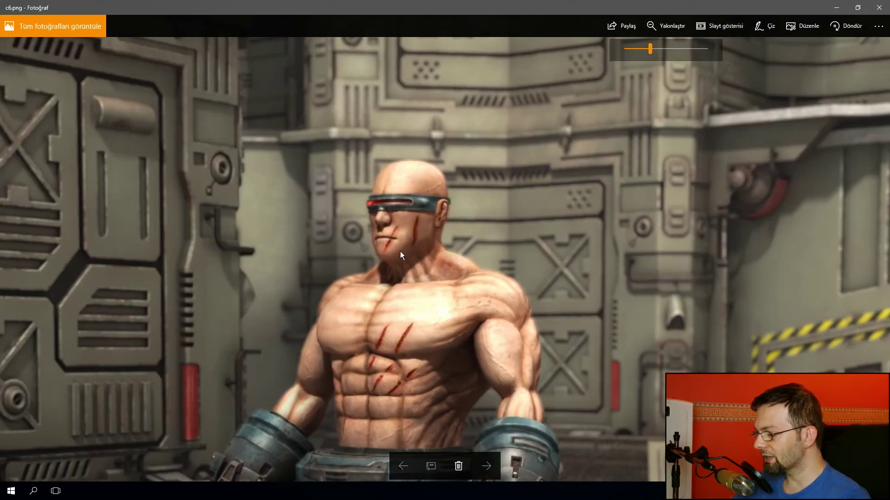
scroll(408, 223, "up", 3)
scroll(420, 190, "down", 3)
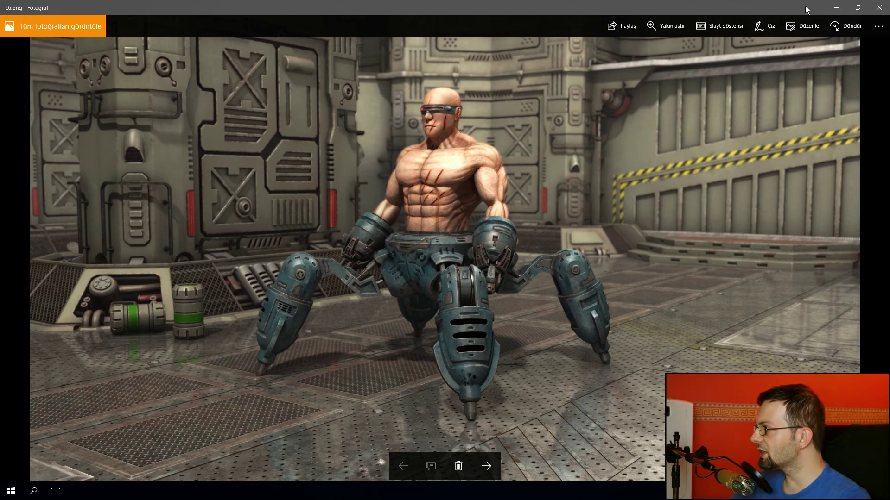
Back in Maya, scrub camera1's move to frame 70, then switch the viewport to perspective.
left_click(834, 8)
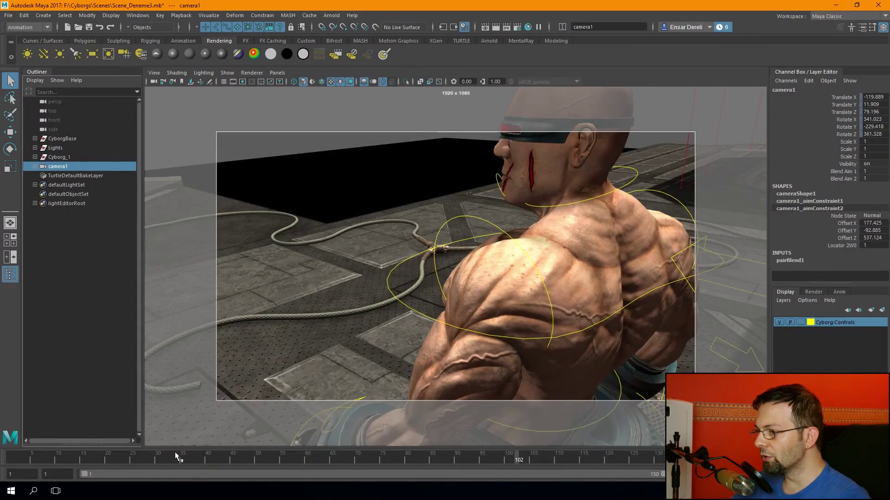
mouse_move(490, 453)
left_mouse_down()
mouse_move(196, 440)
mouse_move(381, 438)
left_mouse_up()
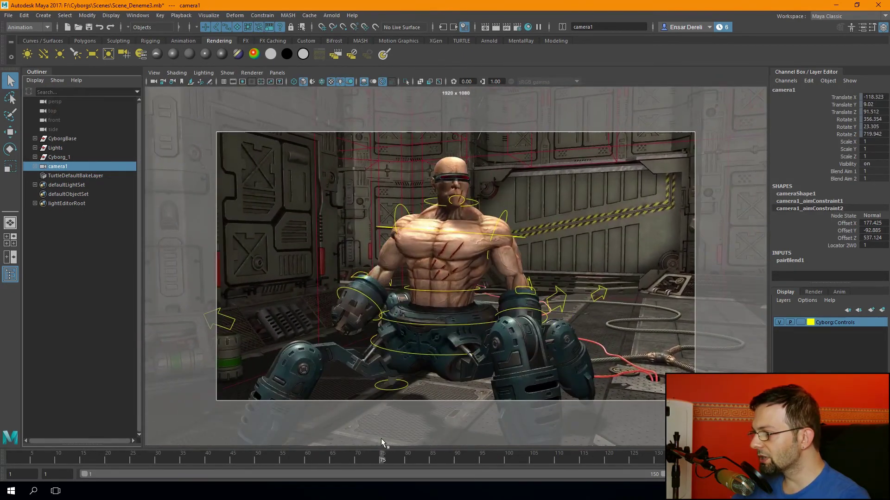
left_click(377, 227)
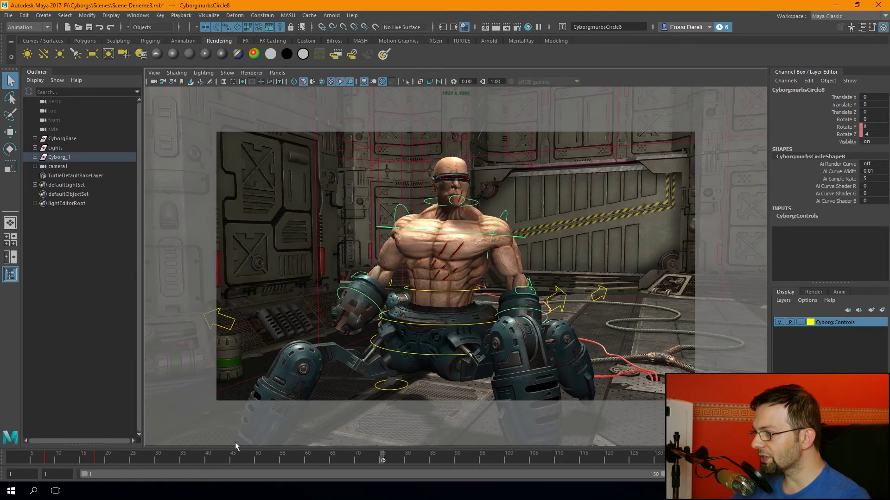
mouse_move(387, 454)
left_mouse_down()
mouse_move(230, 457)
mouse_move(336, 460)
left_mouse_up()
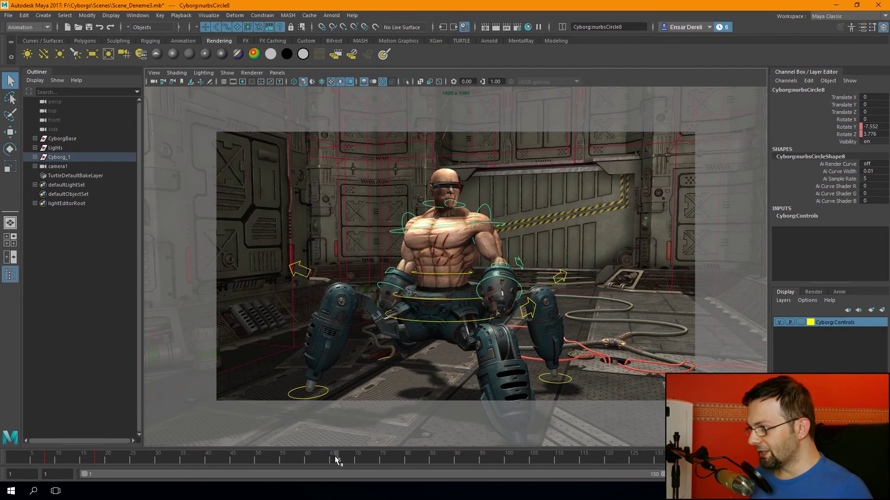
mouse_move(336, 460)
left_mouse_down()
mouse_move(213, 459)
mouse_move(478, 458)
mouse_move(195, 469)
mouse_move(411, 460)
mouse_move(357, 461)
left_mouse_up()
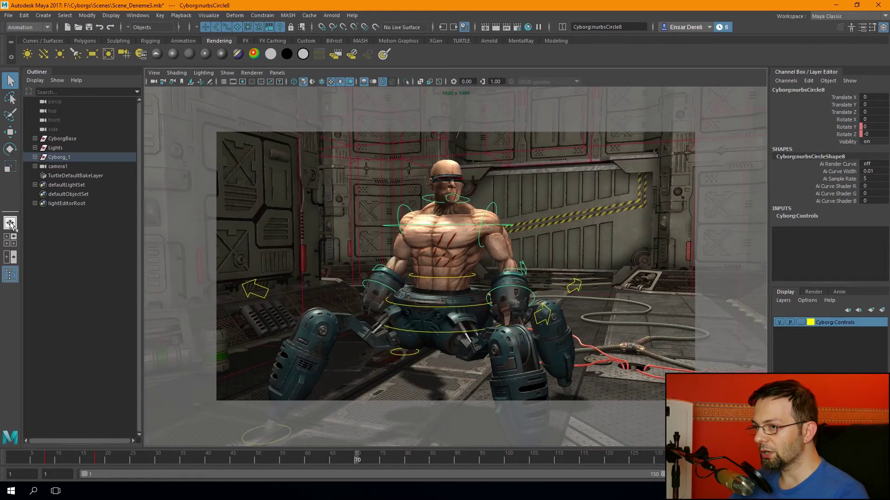
left_click(10, 222)
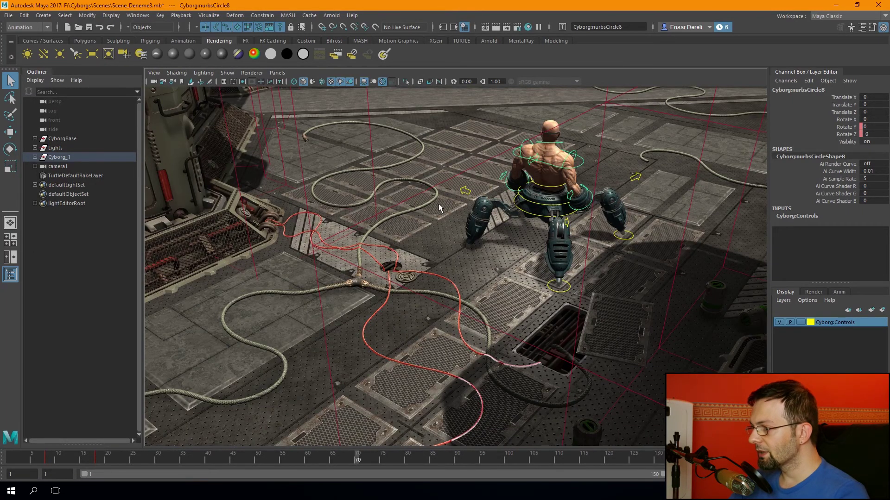
Expand Cyborg_1, frame Global_Control, and turn on locator display in the viewport.
left_click(35, 157)
left_click(61, 193)
key("f")
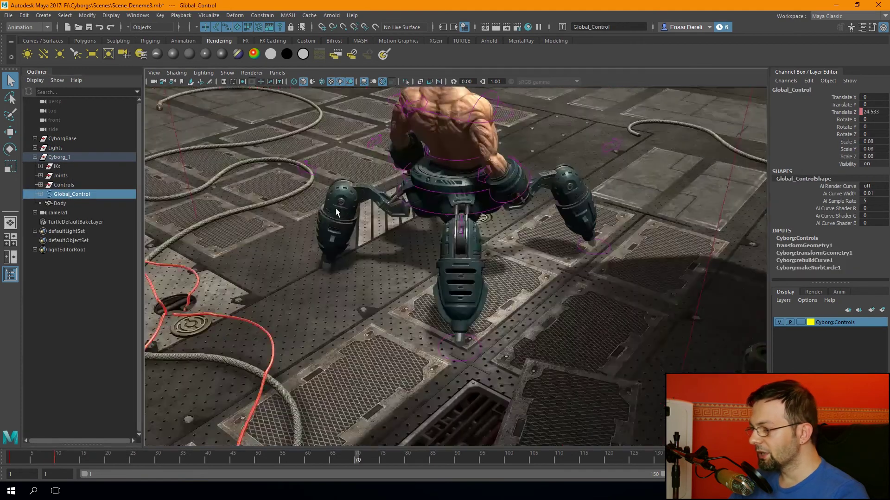
mouse_move(417, 218)
left_mouse_down("alt")
mouse_move(508, 221)
mouse_move(452, 240)
mouse_move(317, 92)
left_mouse_up("alt")
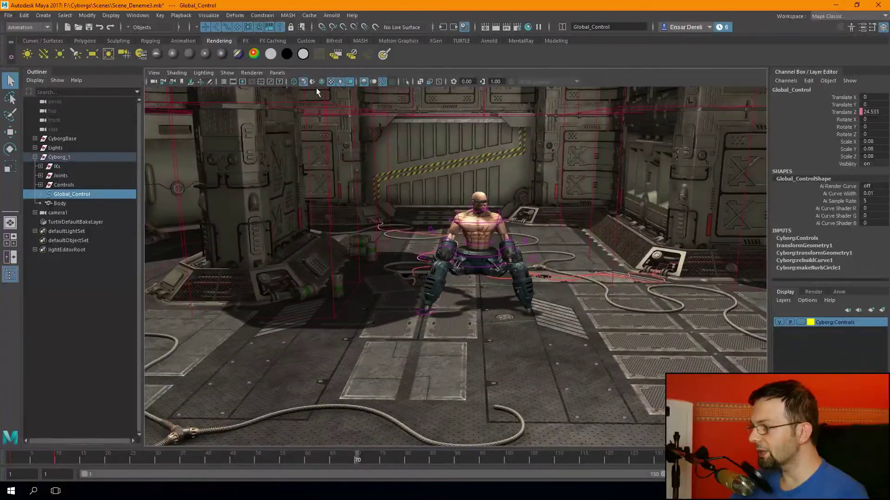
left_click(213, 74)
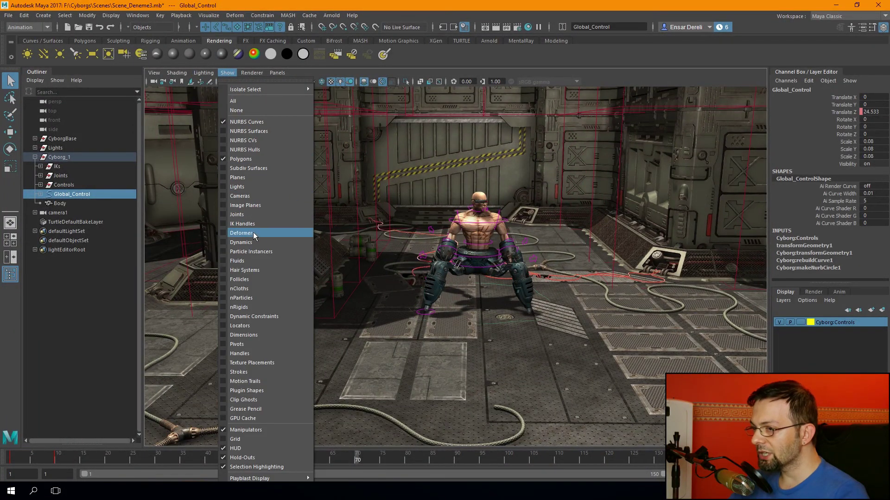
left_click(263, 326)
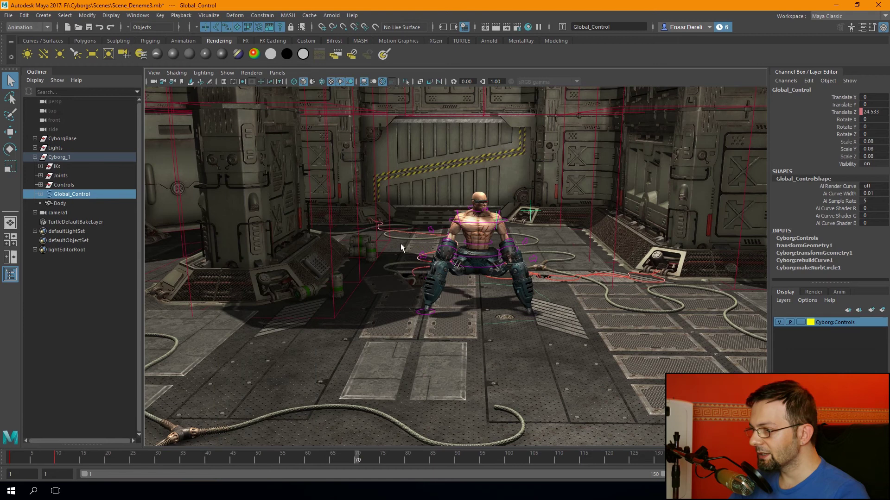
Zoom in to select the head's aim control nurbsCircle11, then zoom back out.
scroll(400, 243, "up", 5)
mouse_move(401, 243)
left_mouse_down("alt")
mouse_move(421, 222)
mouse_move(542, 200)
left_mouse_up("alt")
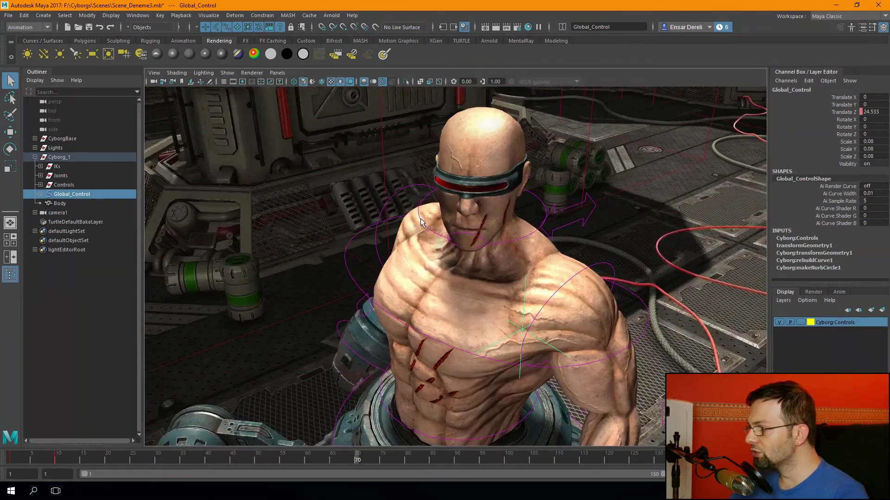
left_click(414, 214)
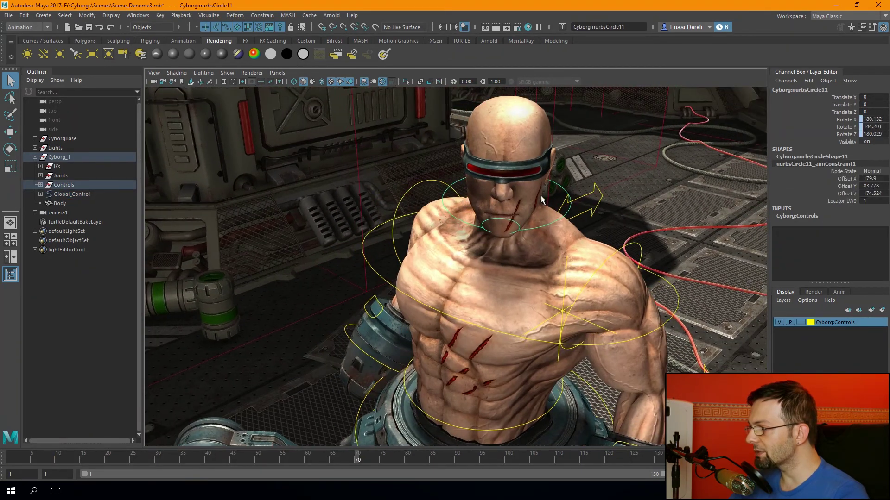
scroll(298, 254, "down", 10)
mouse_move(298, 255)
left_mouse_down("alt")
mouse_move(406, 278)
mouse_move(292, 284)
mouse_move(303, 286)
mouse_move(238, 433)
left_mouse_up("alt")
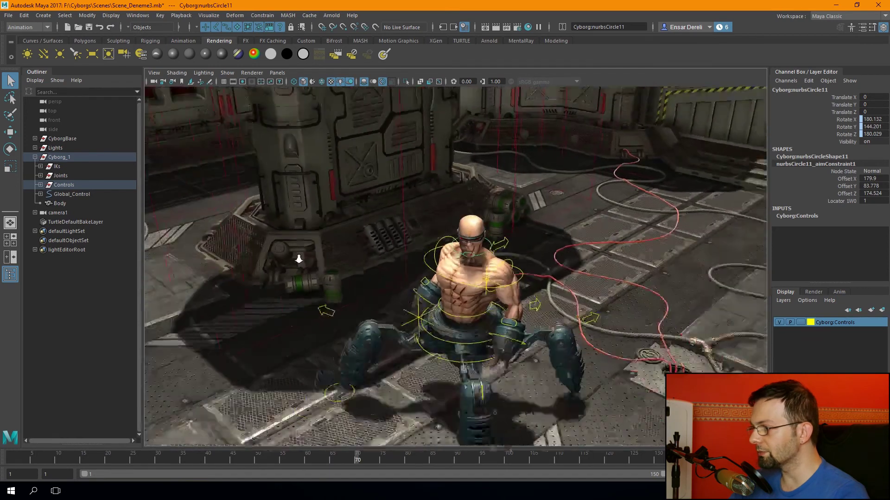
Select locator1 with the Move tool and scrub the timeline back to earlier frames.
left_click(417, 285)
key("w")
mouse_move(357, 460)
left_mouse_down()
mouse_move(222, 461)
mouse_move(362, 465)
mouse_move(290, 458)
mouse_move(99, 466)
mouse_move(347, 463)
left_mouse_up()
scroll(427, 342, "up", 3)
scroll(427, 341, "up", 3)
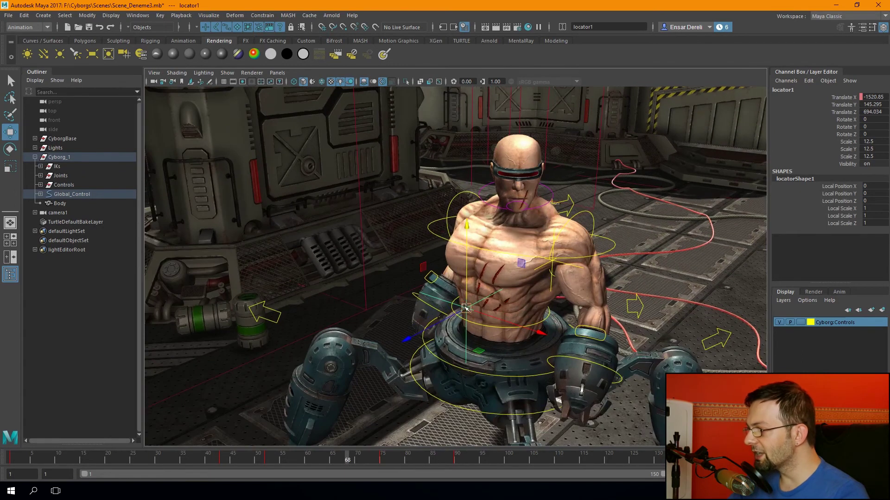
Drag locator1 up and right to redirect the cyborg's head aim.
left_click_drag(465, 307, 582, 214)
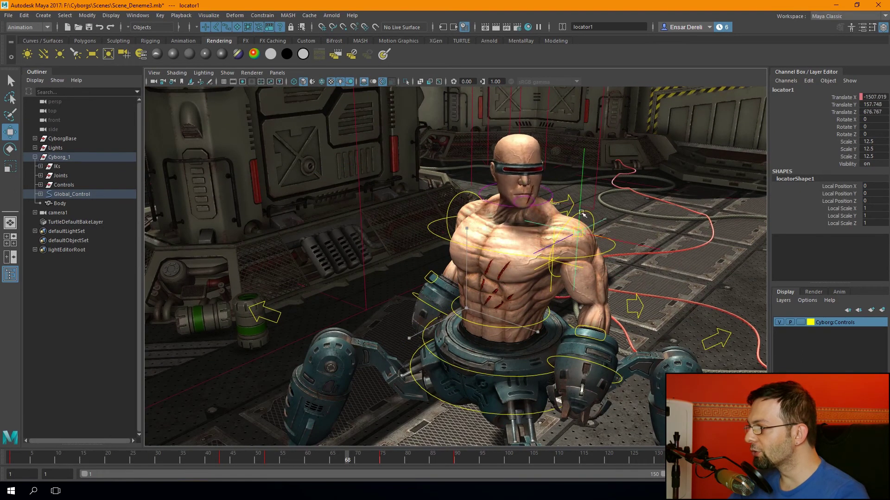
scroll(582, 214, "down", 5)
left_click(374, 241)
scroll(374, 240, "up", 5)
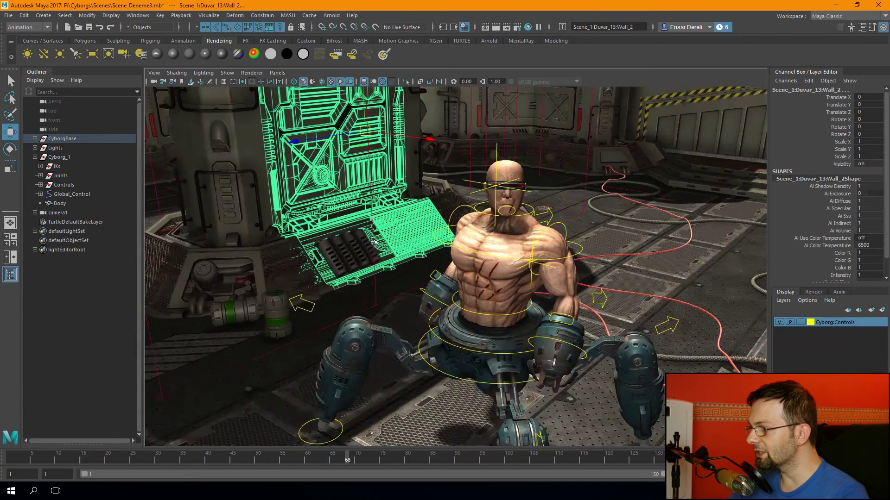
Undo the trial locator moves and scrub the timeline to watch the head follow.
key("ctrl+z")
key("ctrl+z")
key("ctrl+z")
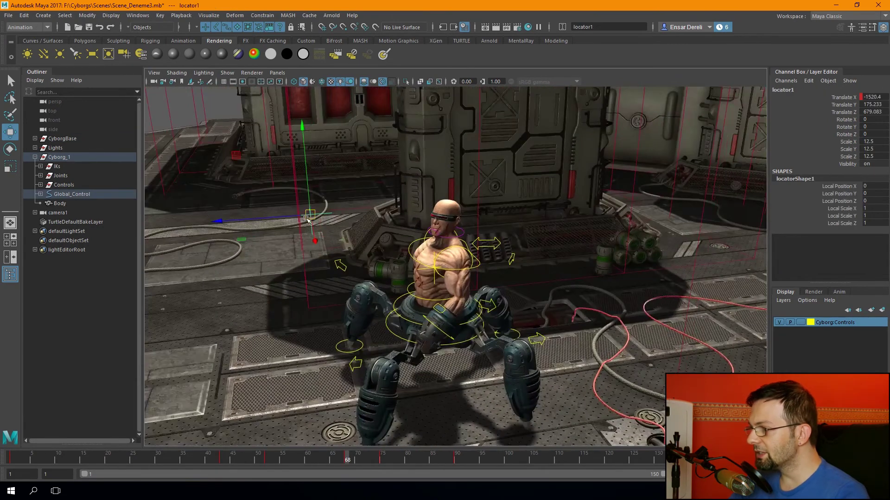
key("ctrl+z")
key("ctrl+z")
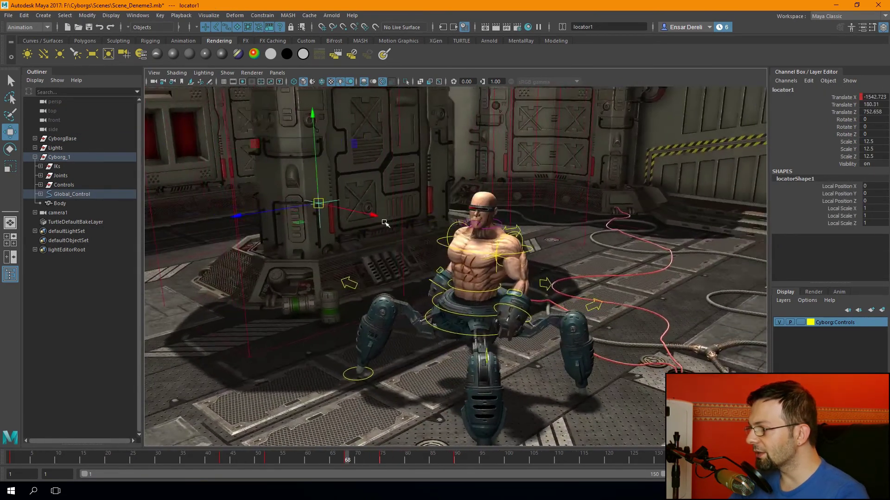
key("ctrl+z")
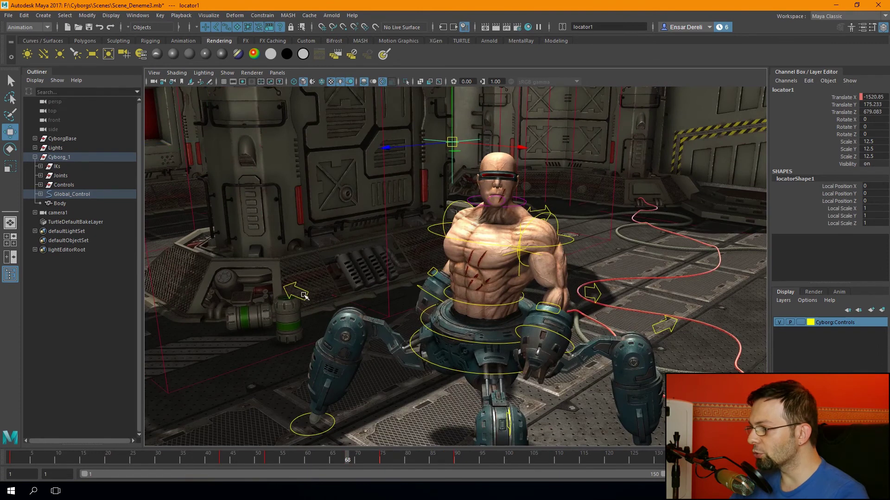
mouse_move(348, 458)
left_mouse_down()
mouse_move(204, 473)
mouse_move(336, 463)
mouse_move(455, 440)
mouse_move(277, 445)
mouse_move(344, 439)
mouse_move(369, 365)
left_mouse_up()
mouse_move(369, 365)
right_mouse_down("alt")
mouse_move(403, 259)
mouse_move(389, 253)
mouse_move(458, 240)
mouse_move(410, 283)
right_mouse_up("alt")
Frame the Body mesh and dolly in close around the cyborg's chest.
left_click(466, 228)
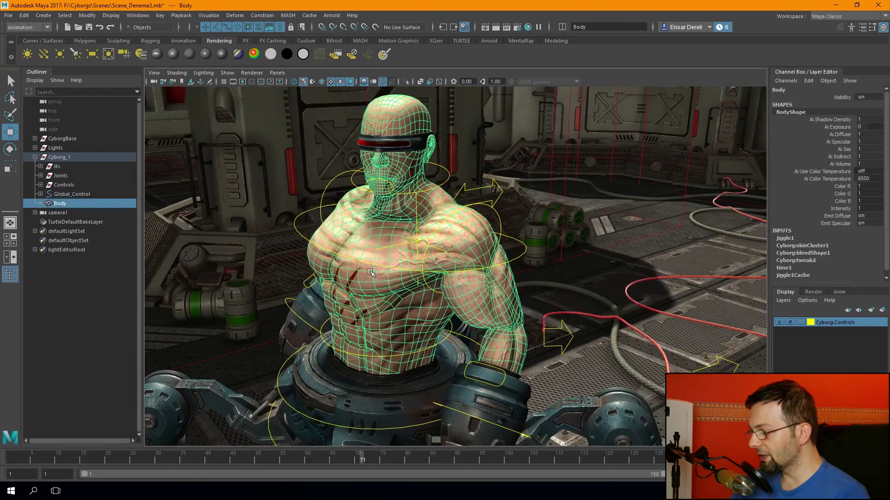
key("f")
left_click(76, 269)
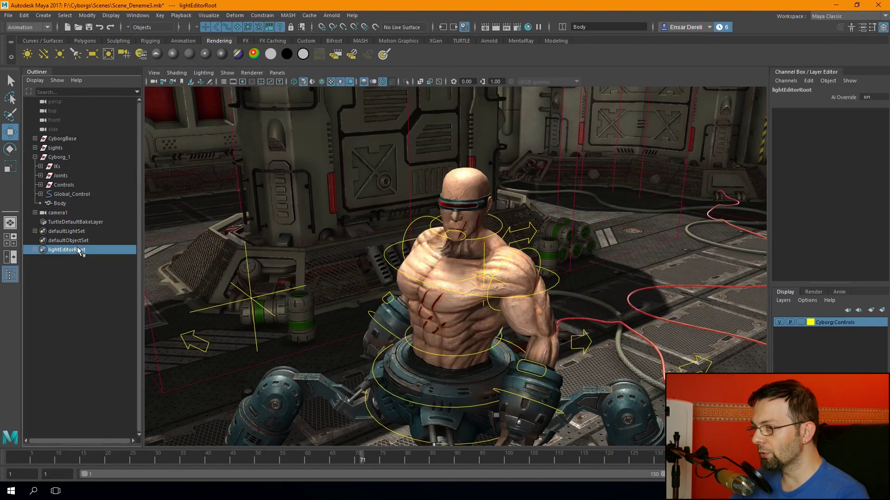
right_click_drag(352, 297, 427, 312, "alt")
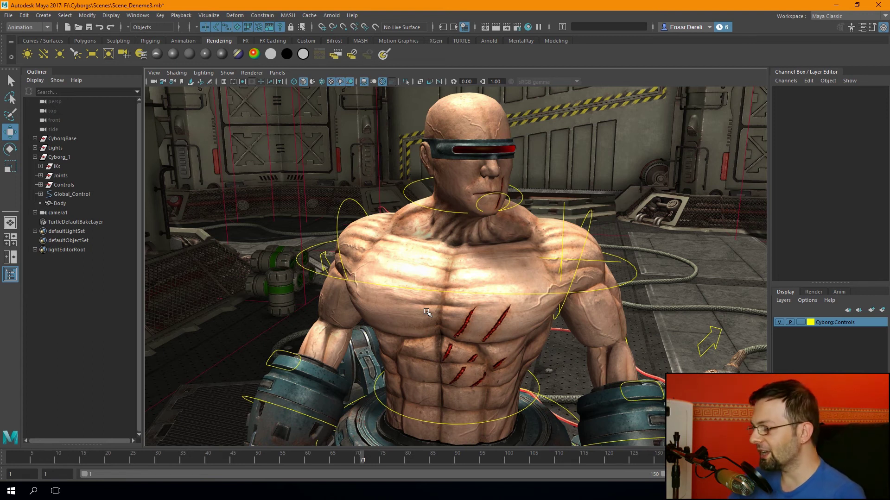
mouse_move(428, 311)
right_mouse_down("alt")
mouse_move(380, 296)
mouse_move(434, 290)
right_mouse_up("alt")
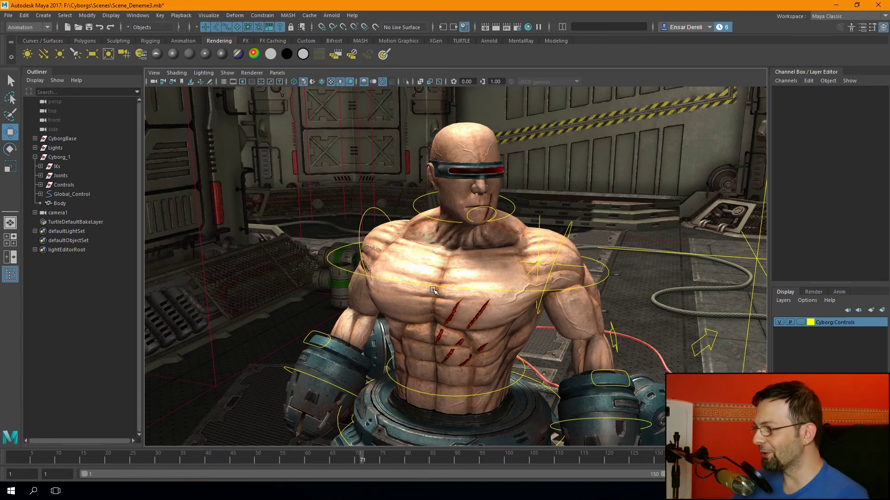
scroll(435, 294, "up", 3)
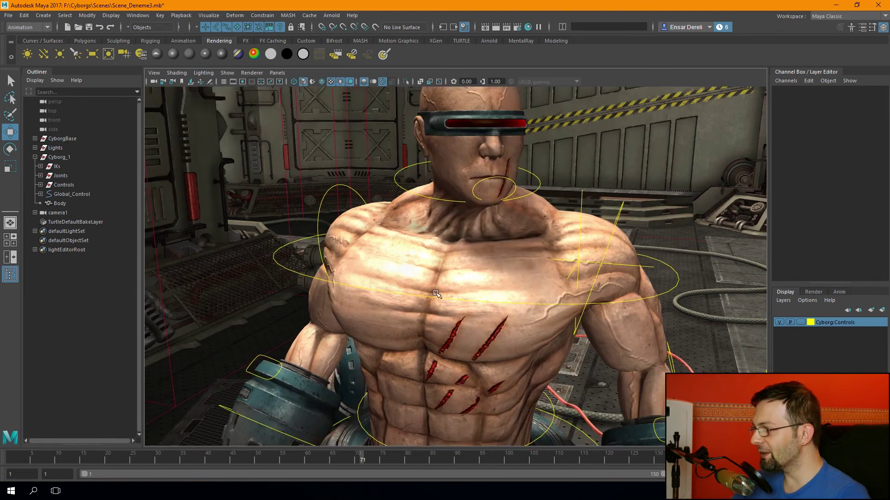
scroll(324, 107, "down", 3)
Glance at the Deform menu, orbit to the chest's side, and rewind the timeline near frame 14.
left_click(232, 15)
key("Escape")
mouse_move(440, 259)
left_mouse_down("alt")
mouse_move(380, 262)
mouse_move(329, 304)
left_mouse_up("alt")
left_click_drag(241, 458, 77, 472)
Rewind to frame 1 and play the animation while orbiting the room.
left_click_drag(22, 471, 5, 470)
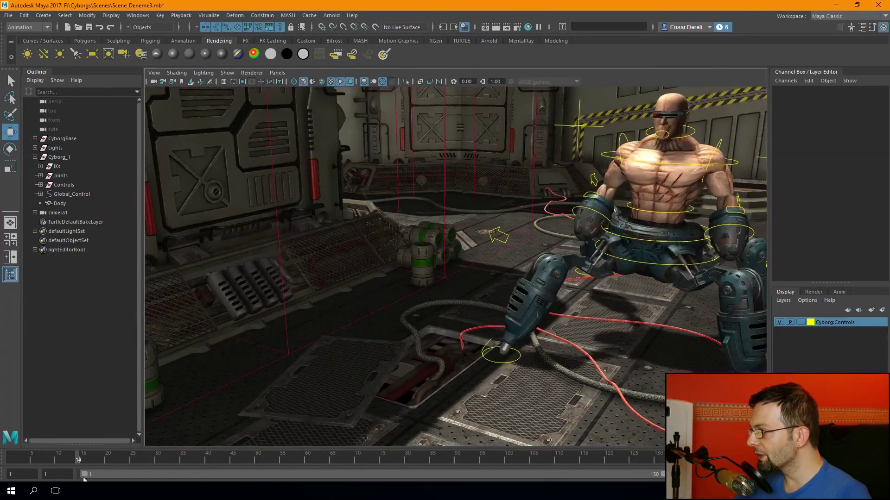
left_click_drag(537, 272, 399, 334, "alt")
key("alt+v")
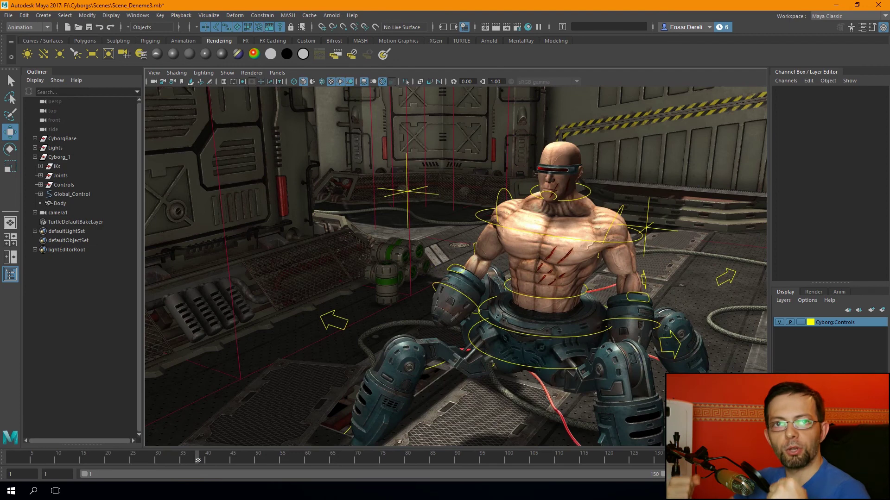
mouse_move(451, 319)
left_mouse_down("alt")
mouse_move(374, 314)
mouse_move(407, 324)
mouse_move(666, 308)
mouse_move(402, 273)
left_mouse_up("alt")
Frame the Body mesh and orbit from the cyborg's back to its front during playback.
left_click(689, 291)
key("f")
left_click(332, 136)
scroll(435, 226, "up", 3)
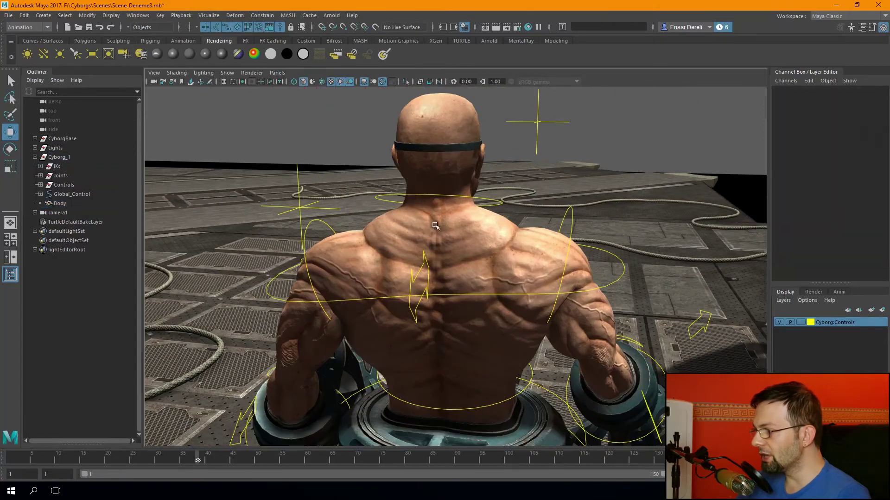
left_click_drag(454, 260, 521, 261, "alt")
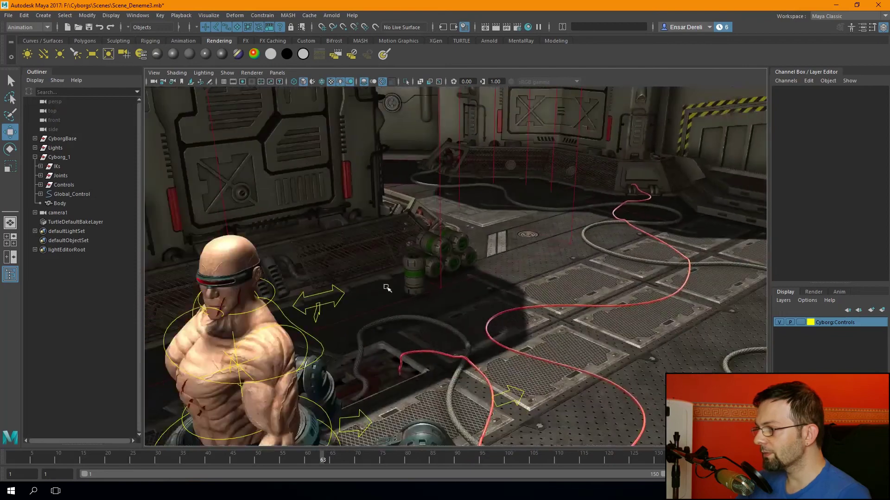
left_click_drag(521, 261, 577, 189, "alt")
scroll(577, 189, "up", 3)
Select and frame Body, then start Deform > Paint Weights > Jiggle.
left_click(464, 232)
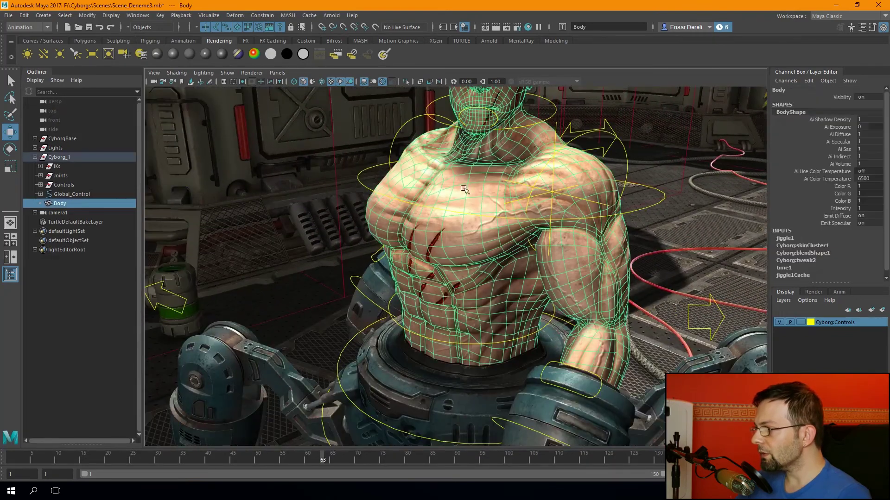
key("f")
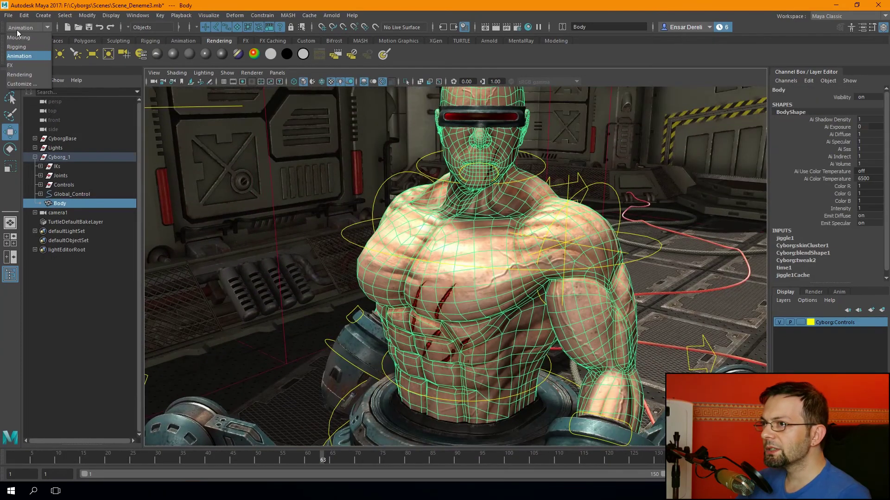
left_click(235, 15)
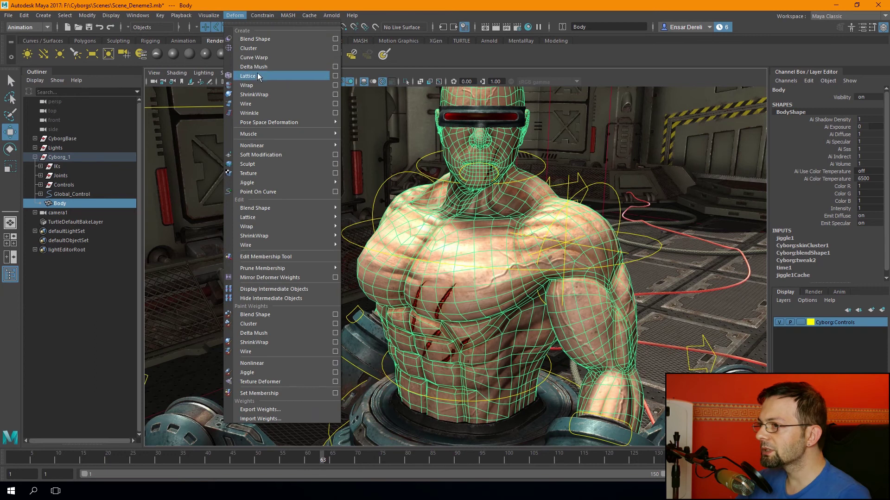
mouse_move(247, 182)
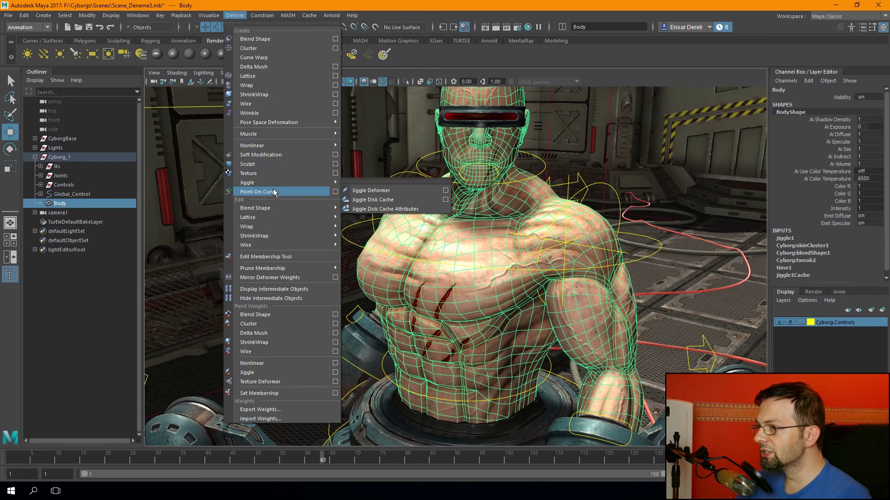
left_click(257, 374)
left_click_drag(257, 374, 439, 289, "alt")
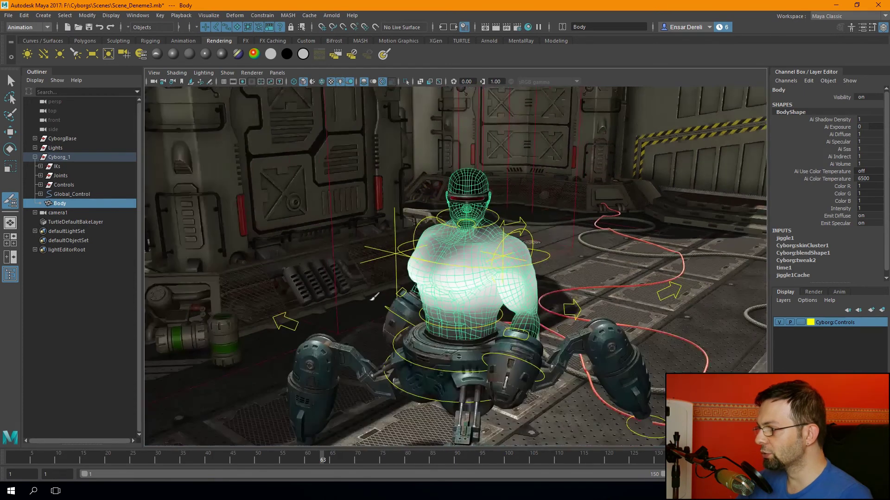
right_click_drag(439, 290, 562, 248, "alt")
mouse_move(562, 248)
left_mouse_down("alt")
mouse_move(491, 245)
mouse_move(367, 258)
mouse_move(435, 260)
left_mouse_up("alt")
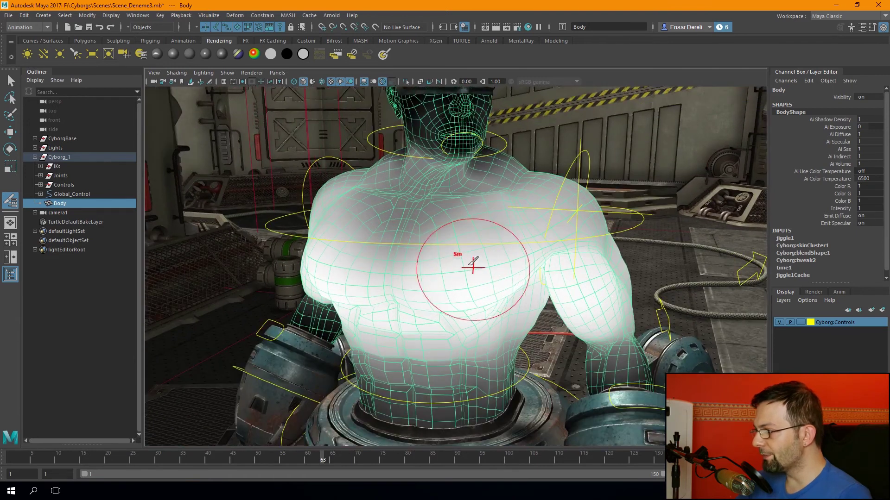
Paint jiggle weights over the chest, shoulders and back, then return to the Select tool.
mouse_move(328, 255)
left_mouse_down("alt")
mouse_move(383, 264)
mouse_move(477, 229)
mouse_move(357, 238)
mouse_move(357, 215)
mouse_move(373, 249)
left_mouse_up("alt")
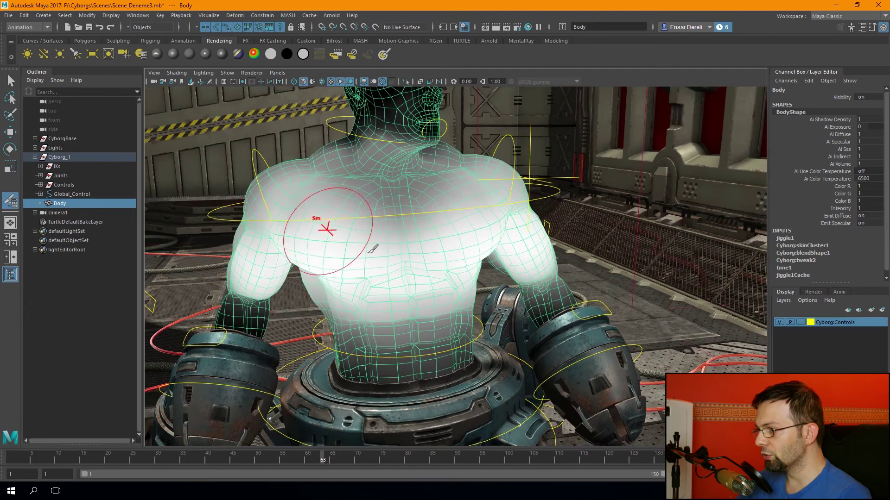
mouse_move(443, 241)
left_mouse_down("alt")
mouse_move(400, 235)
mouse_move(393, 216)
left_mouse_up("alt")
left_click_drag(407, 251, 392, 239, "alt")
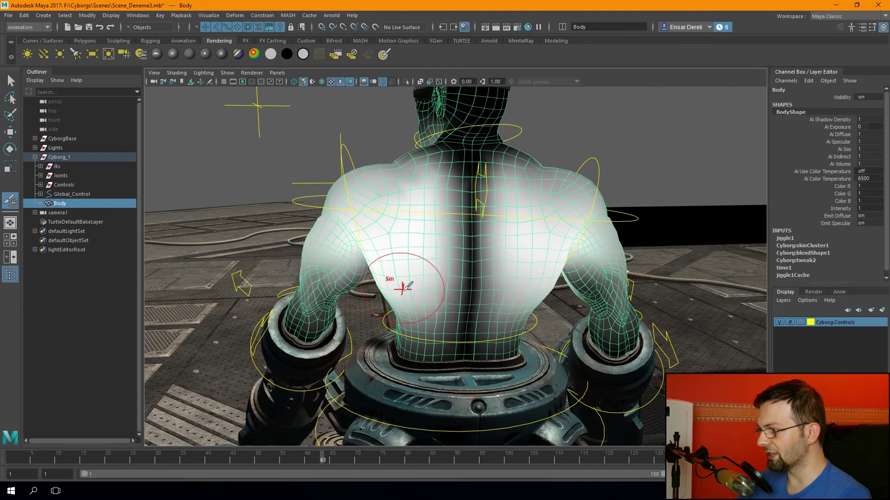
right_click_drag(400, 310, 398, 254, "alt")
middle_click_drag(397, 254, 350, 273, "alt")
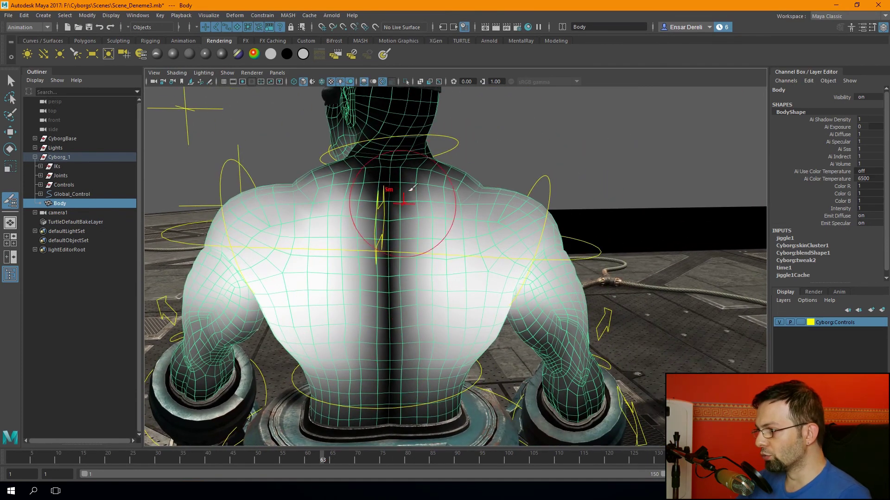
right_click_drag(369, 167, 319, 234, "alt")
mouse_move(265, 256)
left_mouse_down("alt")
mouse_move(368, 222)
mouse_move(340, 262)
mouse_move(375, 272)
mouse_move(398, 259)
mouse_move(387, 231)
mouse_move(417, 220)
mouse_move(404, 276)
mouse_move(357, 274)
mouse_move(311, 304)
mouse_move(357, 268)
left_mouse_up("alt")
mouse_move(457, 242)
left_mouse_down("alt")
mouse_move(378, 193)
mouse_move(489, 217)
mouse_move(431, 252)
mouse_move(391, 254)
left_mouse_up("alt")
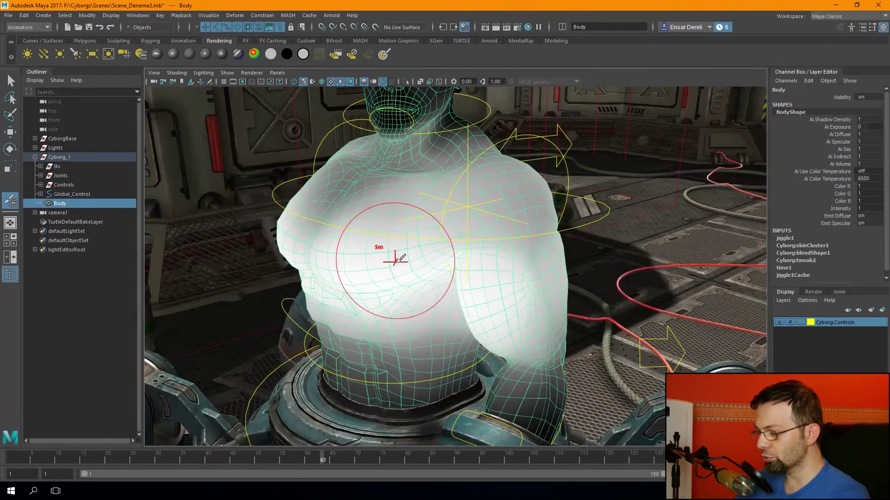
key("q")
scroll(395, 261, "down", 5)
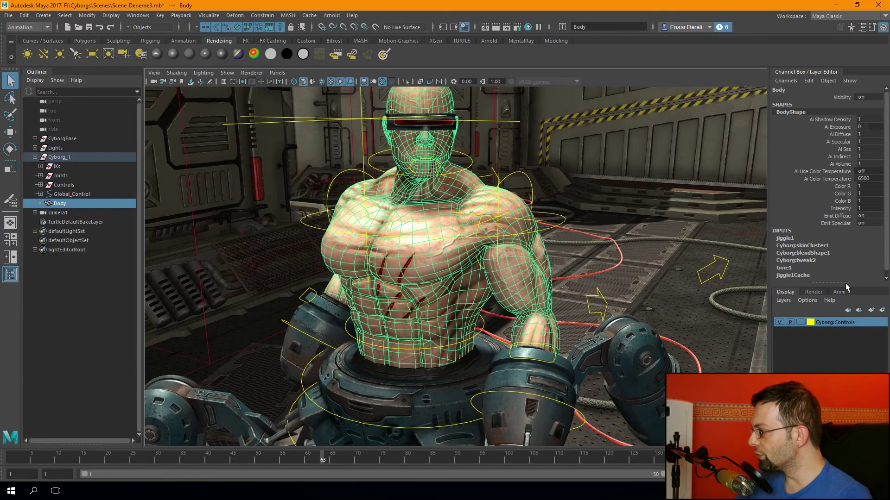
Set the jiggle1 deformer's Jiggle Weight to 0.5 in the attribute panel.
left_click_drag(845, 283, 834, 329)
left_click(787, 239)
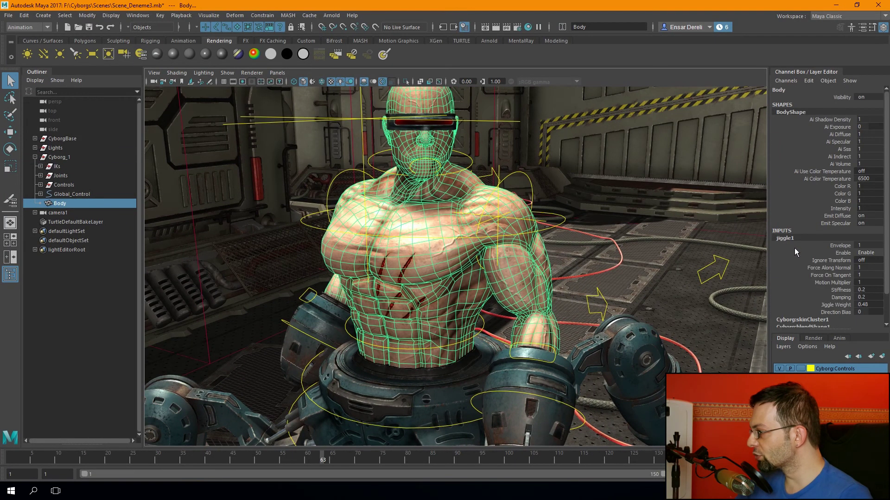
scroll(806, 254, "down", 2)
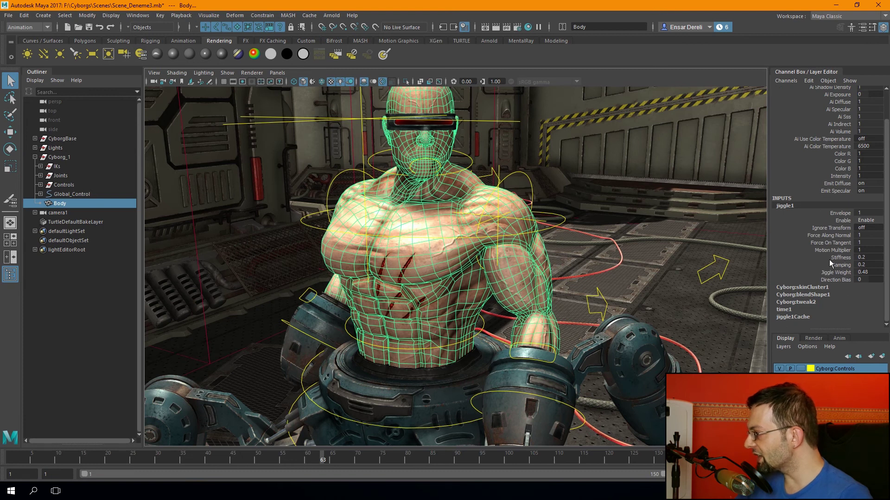
left_click(839, 260)
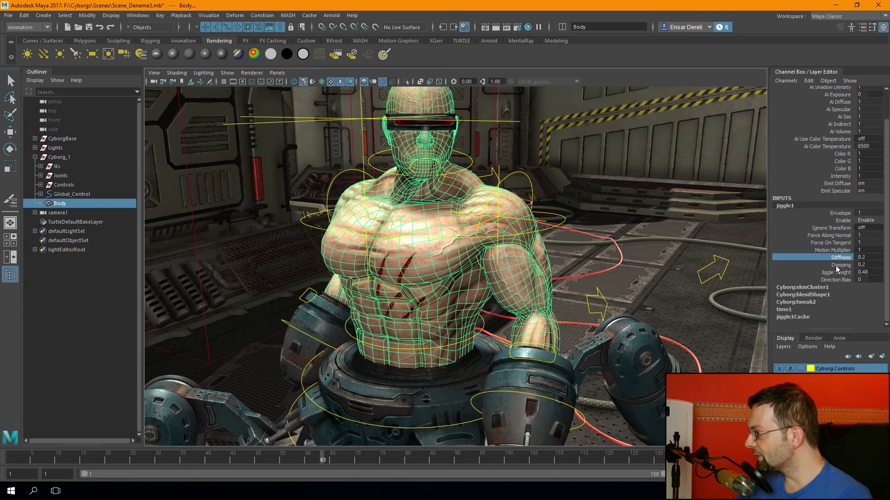
left_click(848, 273)
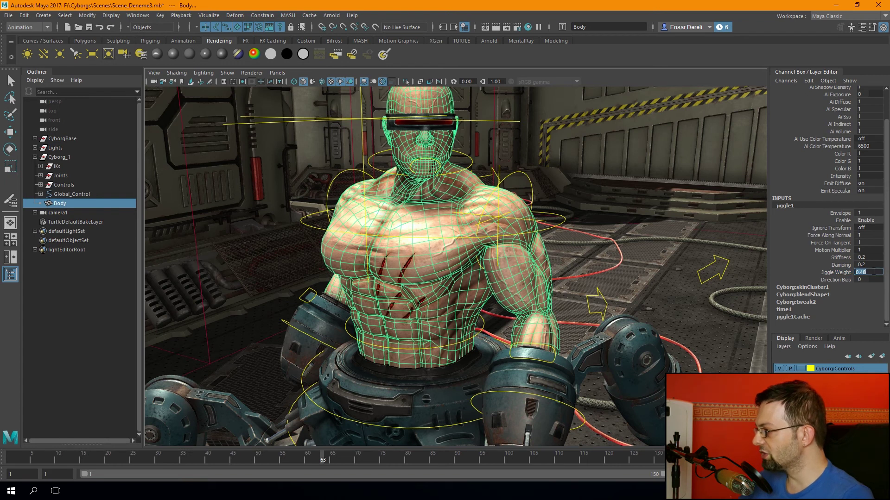
type("1")
type("0")
key("Return")
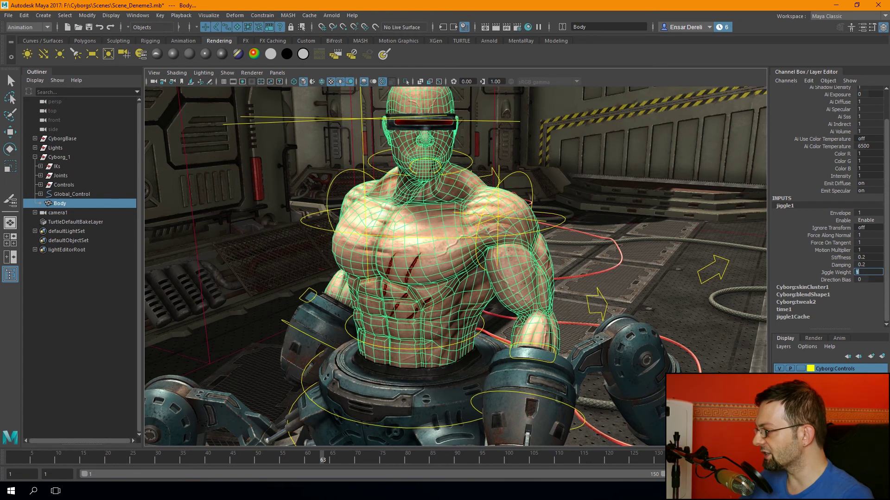
Replay the animation from frame 1 several times to preview the jiggle, then select camera1.
key("alt+shift+v")
key("alt+v")
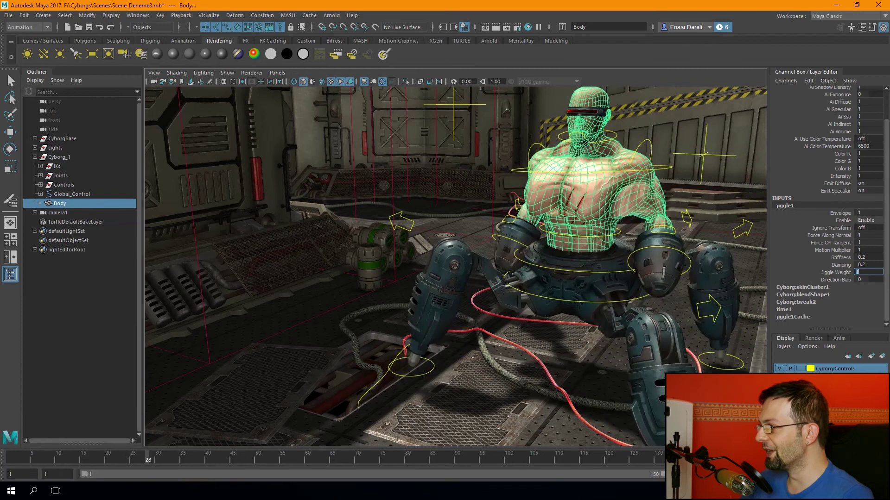
key("alt+shift+v")
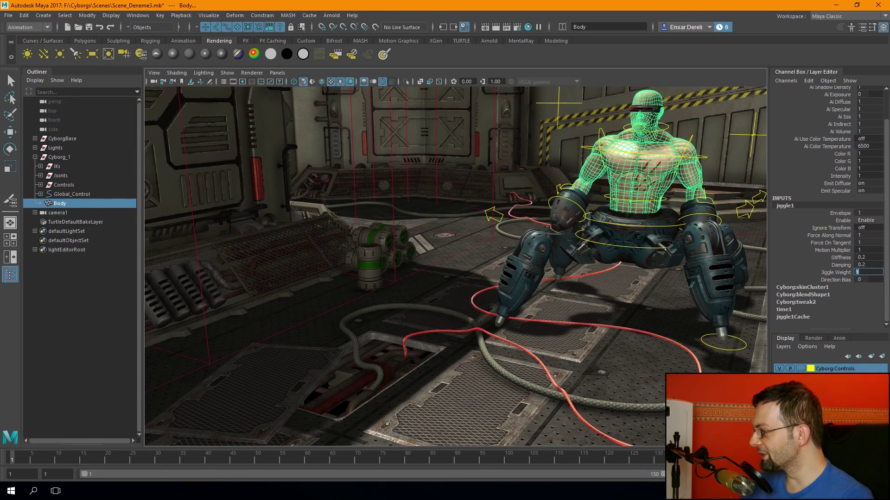
key("alt+v")
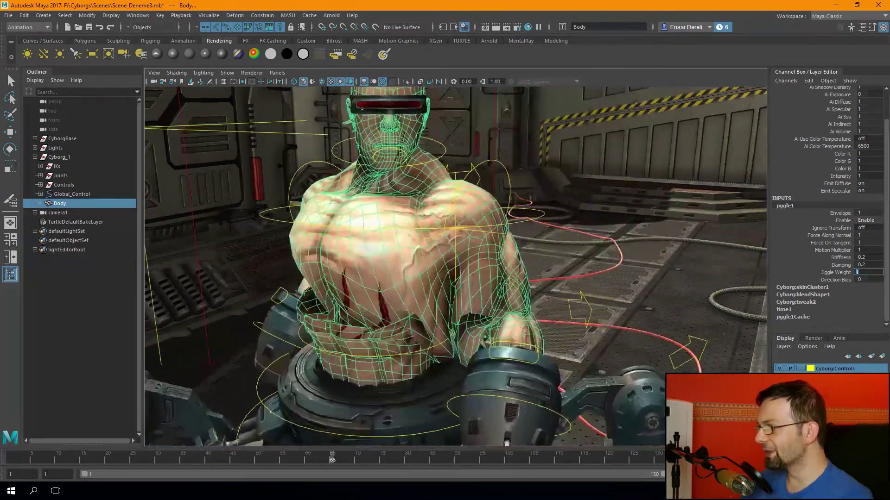
key("alt+shift+v")
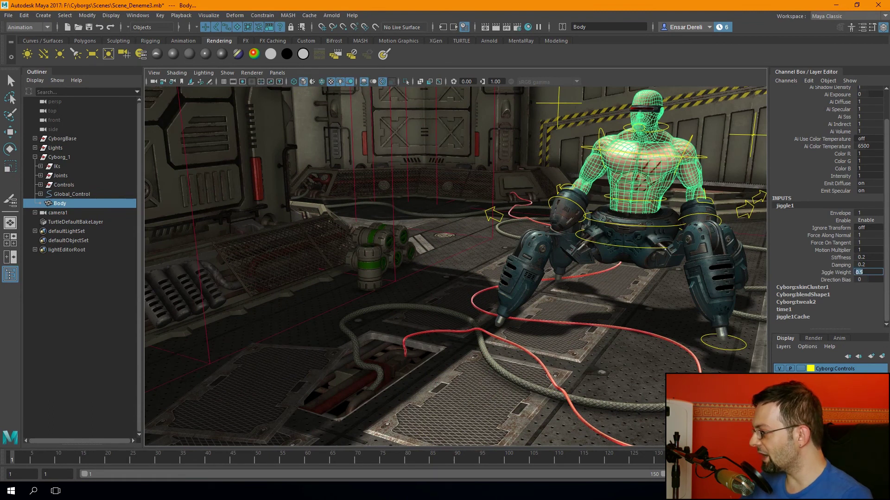
key("alt+v")
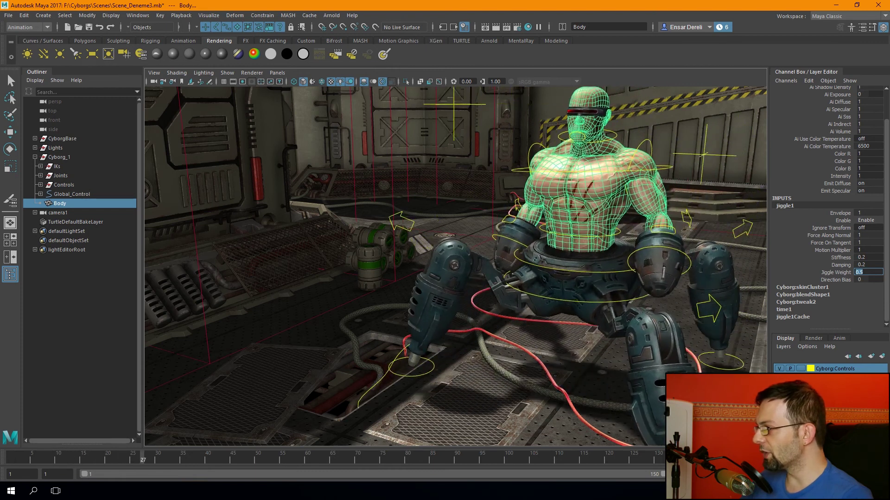
key("alt+v")
left_click(72, 211)
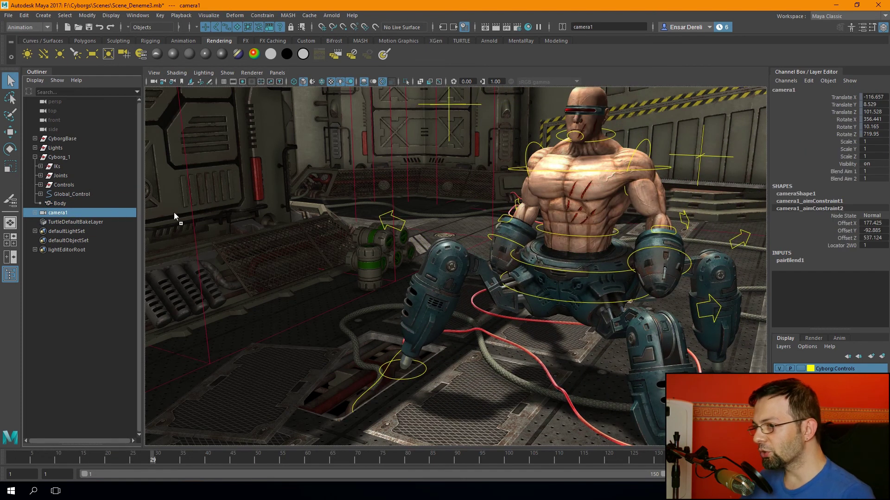
Replay the shot from frame 1 and lower Body's jiggle1 Jiggle Weight to 0.4.
key("shift+alt+v")
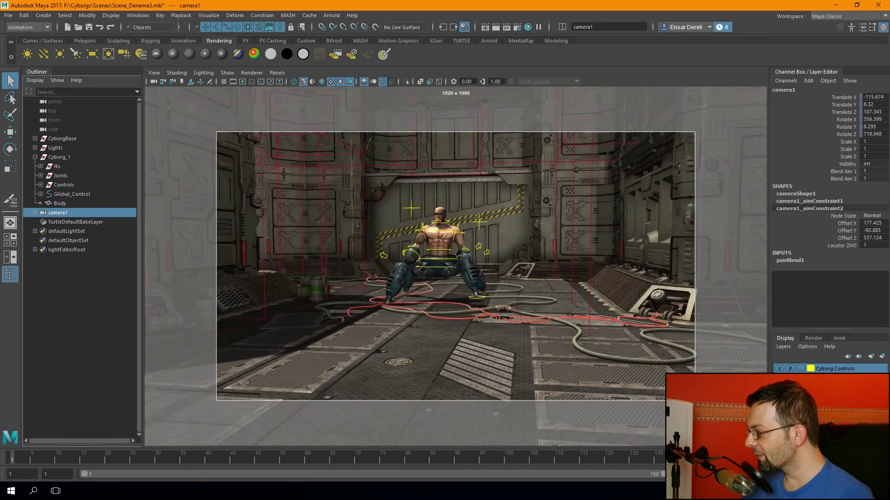
key("alt+v")
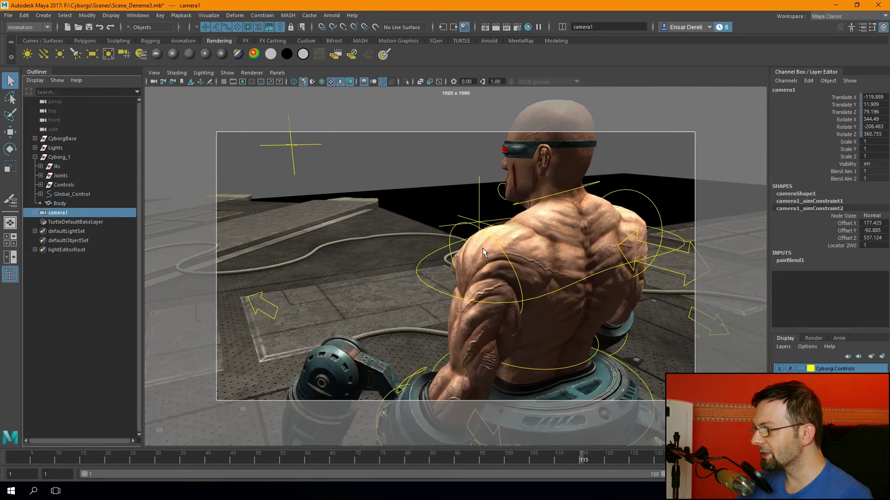
left_click(513, 248)
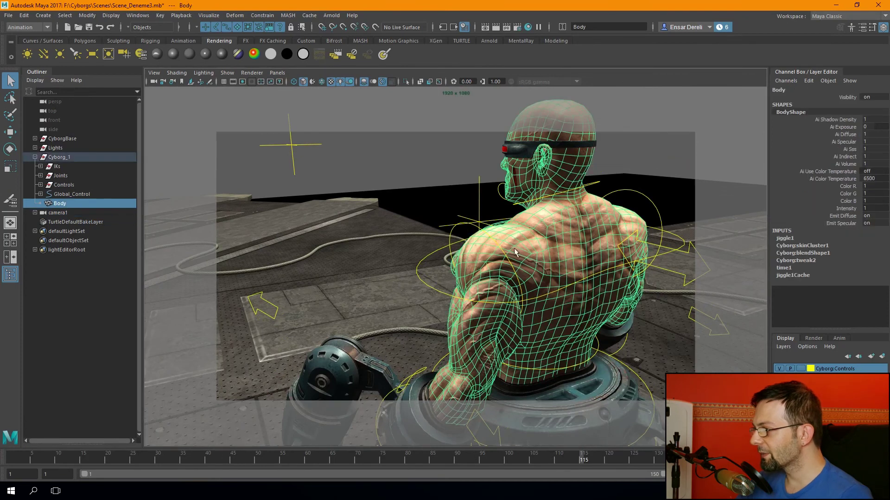
left_click(787, 239)
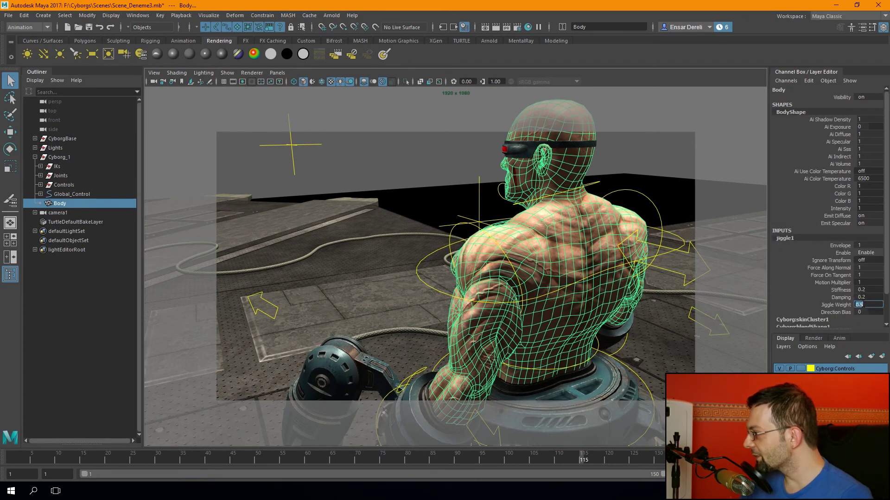
key("BackSpace")
type("4")
key("Return")
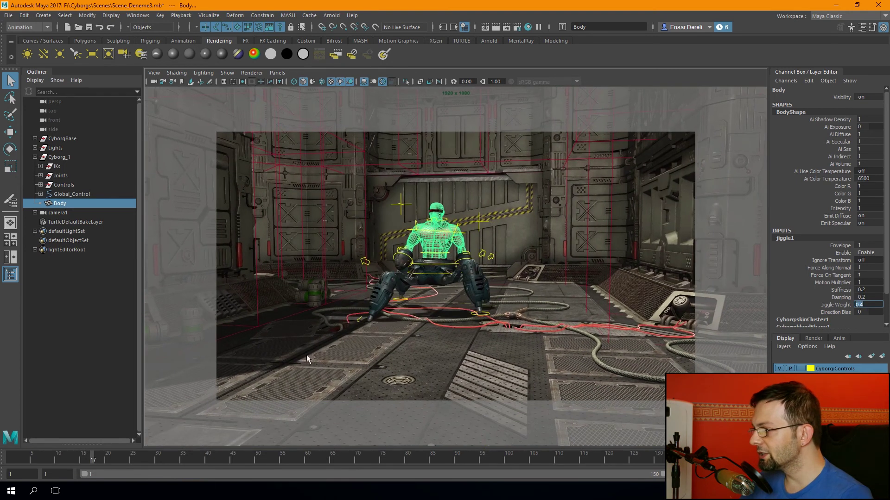
Clear the selection, activate the 3D view, and bring up the Cyborgs folder window.
left_click(95, 228)
left_click(423, 360)
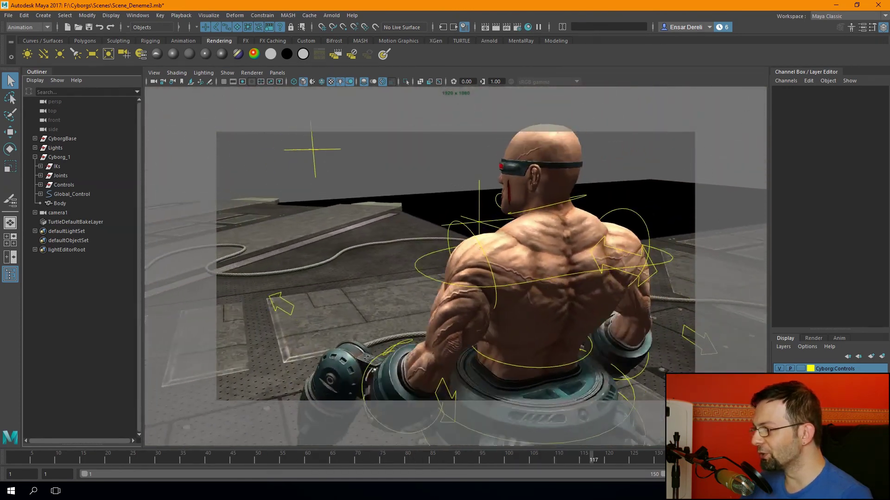
left_click(362, 93)
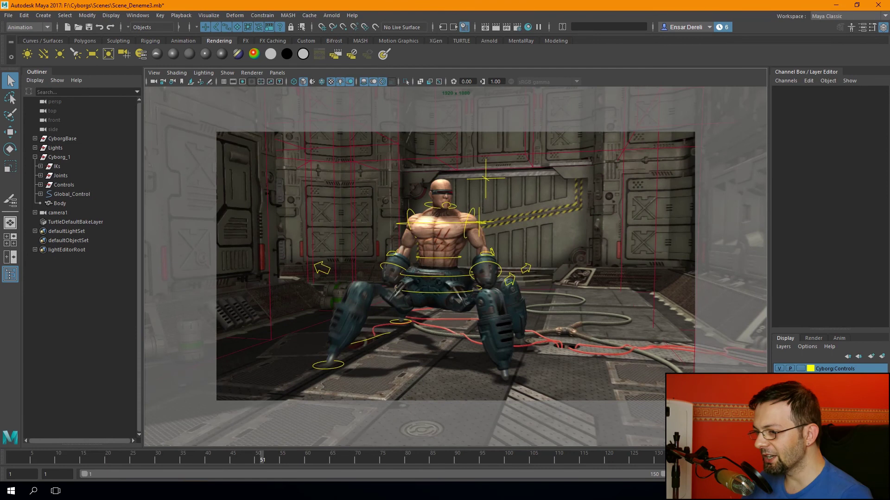
left_click(77, 491)
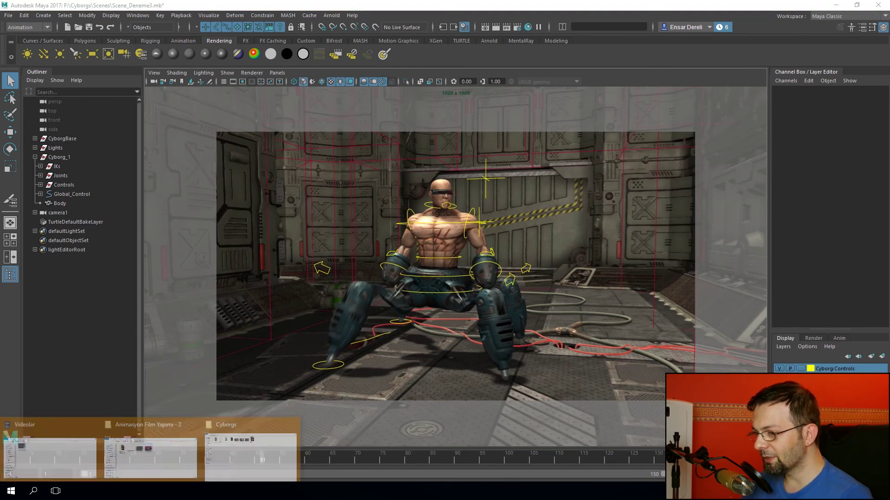
mouse_move(250, 453)
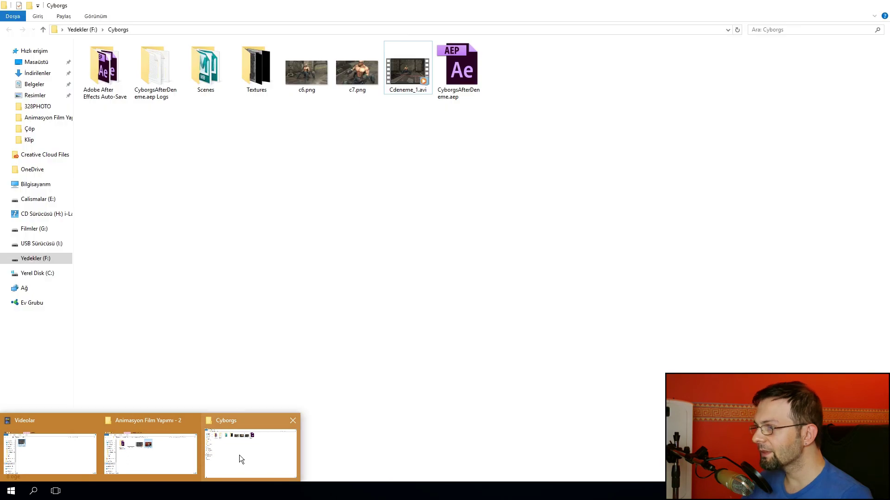
Play Cdeneme_1.avi from the Cyborgs folder, then close the player and return to Maya.
left_click(240, 456)
double_click(404, 76)
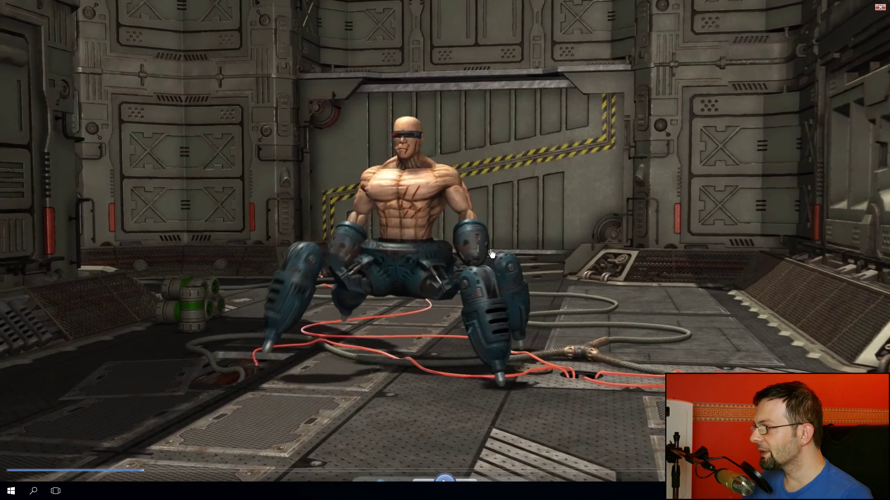
double_click(493, 253)
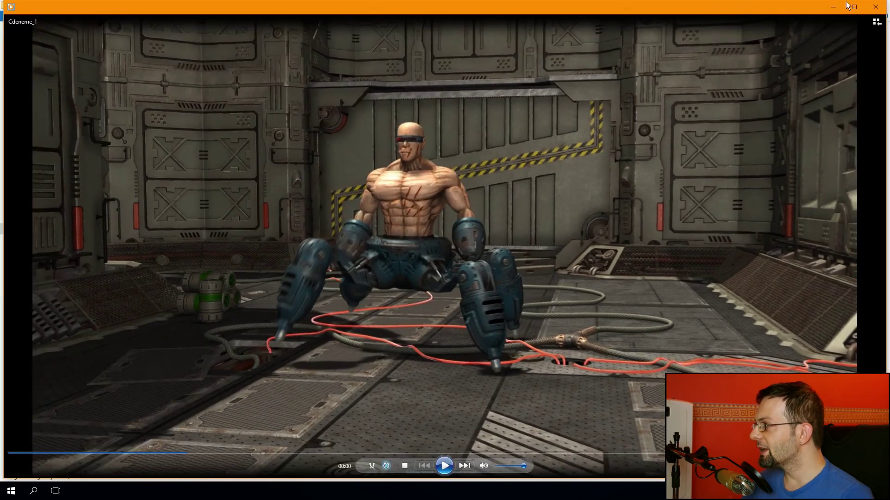
left_click(875, 5)
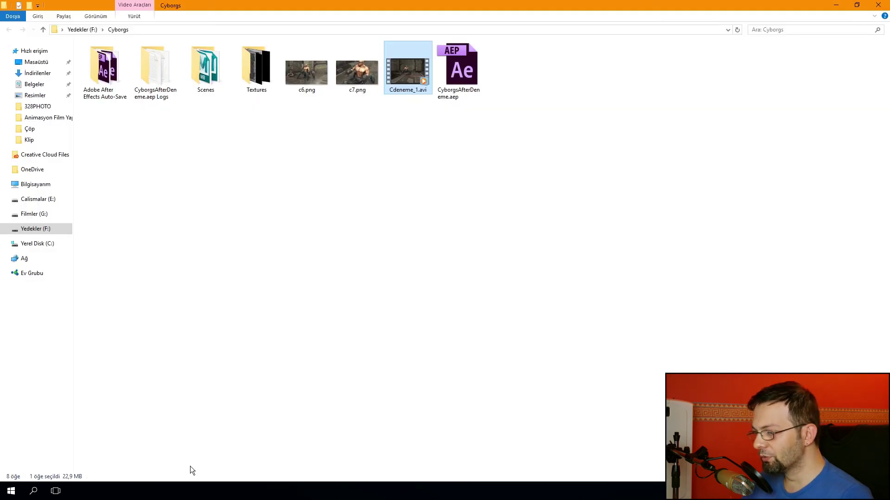
left_click(232, 455)
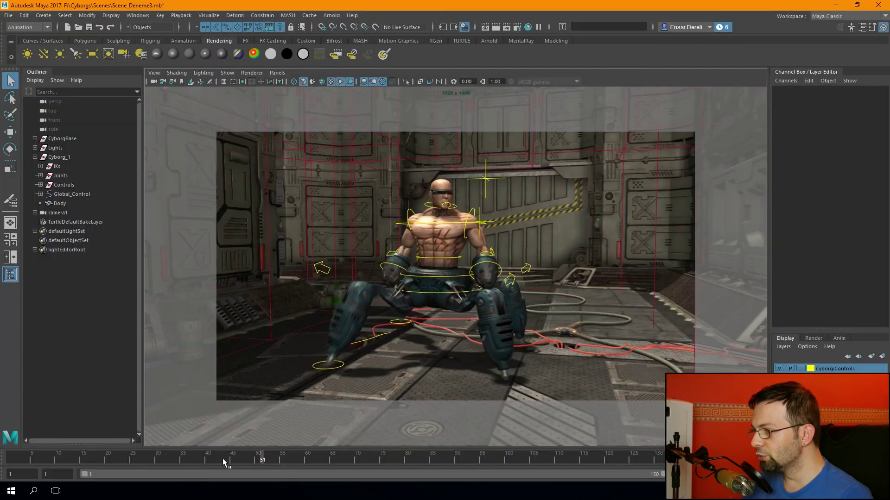
Scrub to frame 56, then zoom the perspective view out over the whole corridor set.
left_click_drag(286, 460, 539, 472)
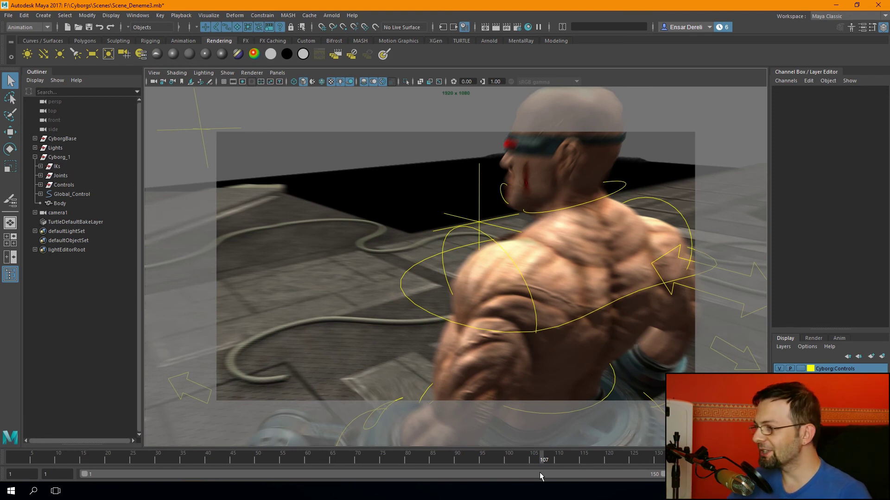
left_click_drag(503, 442, 288, 444)
left_click(9, 223)
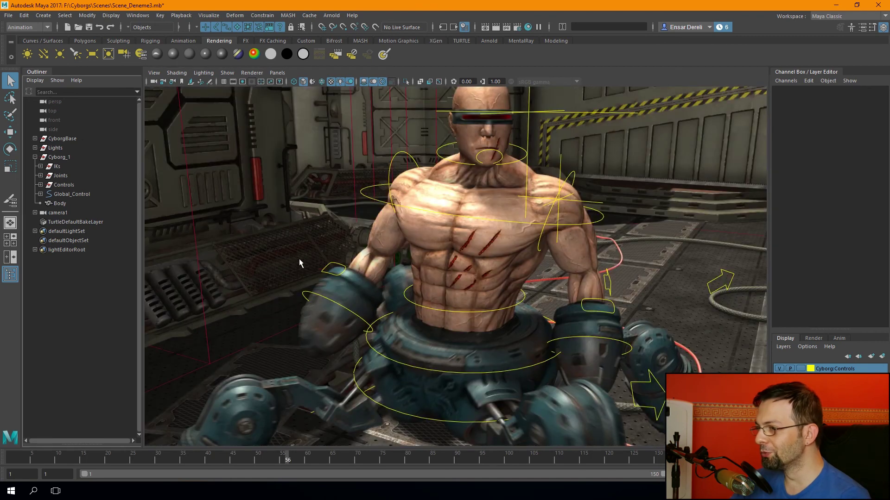
scroll(299, 259, "down", 5)
mouse_move(351, 276)
left_mouse_down("alt")
mouse_move(264, 343)
mouse_move(401, 323)
mouse_move(298, 254)
mouse_move(373, 238)
mouse_move(402, 293)
left_mouse_up("alt")
mouse_move(476, 168)
left_mouse_down("alt")
mouse_move(486, 149)
mouse_move(475, 237)
left_mouse_up("alt")
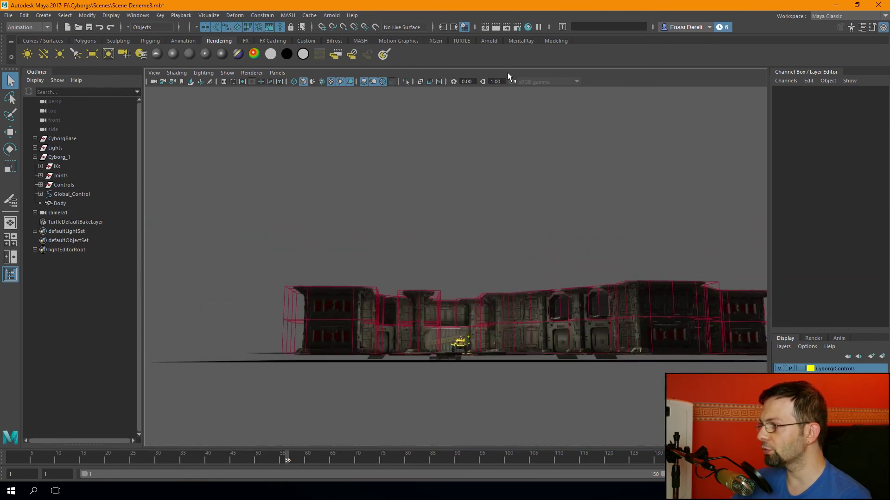
Orbit and pan the perspective view down onto the sci-fi building and perforated floor tiles.
mouse_move(465, 172)
left_mouse_down("alt")
mouse_move(382, 286)
mouse_move(328, 300)
left_mouse_up("alt")
mouse_move(328, 300)
middle_mouse_down("alt")
mouse_move(526, 149)
mouse_move(543, 168)
mouse_move(426, 234)
middle_mouse_up("alt")
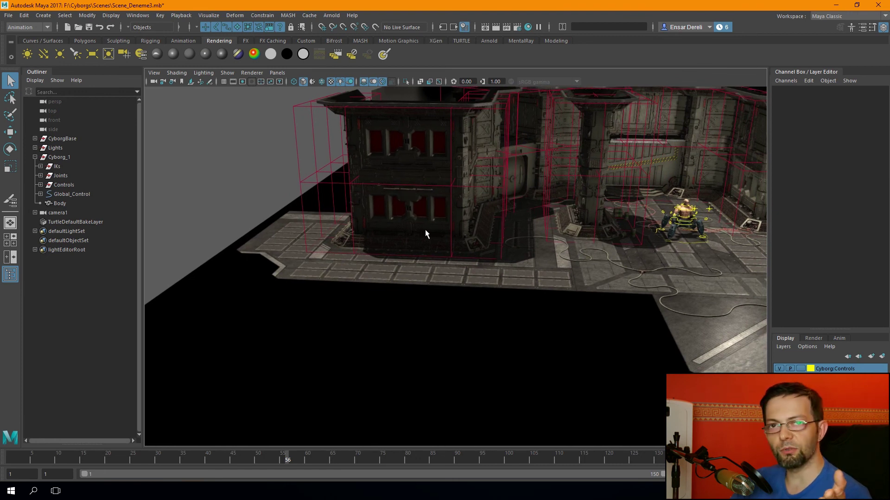
mouse_move(426, 235)
left_mouse_down("alt")
mouse_move(405, 298)
mouse_move(437, 362)
mouse_move(485, 316)
left_mouse_up("alt")
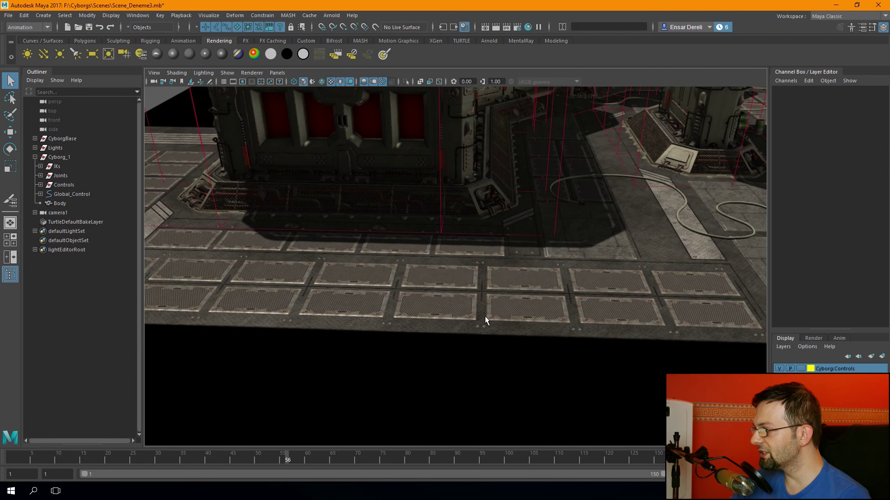
mouse_move(332, 320)
left_mouse_down("alt")
mouse_move(607, 284)
mouse_move(651, 347)
left_mouse_up("alt")
mouse_move(428, 298)
left_mouse_down("alt")
mouse_move(570, 189)
mouse_move(457, 294)
left_mouse_up("alt")
middle_click_drag(457, 293, 454, 273, "alt")
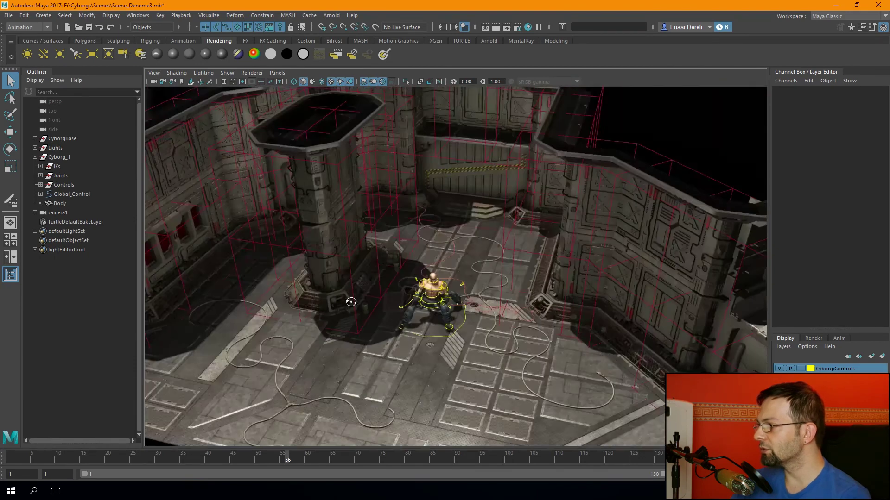
Frame the whole base, then frame the view closely on the cyborg.
key("a")
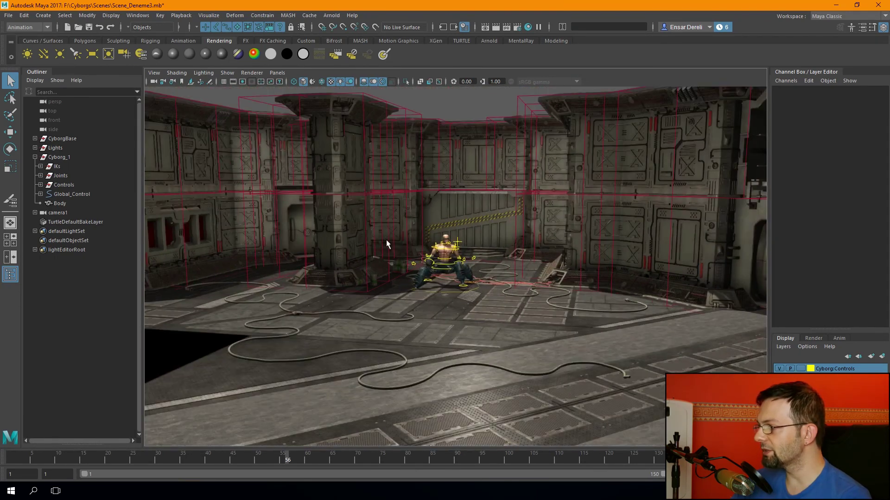
key("a")
key("f")
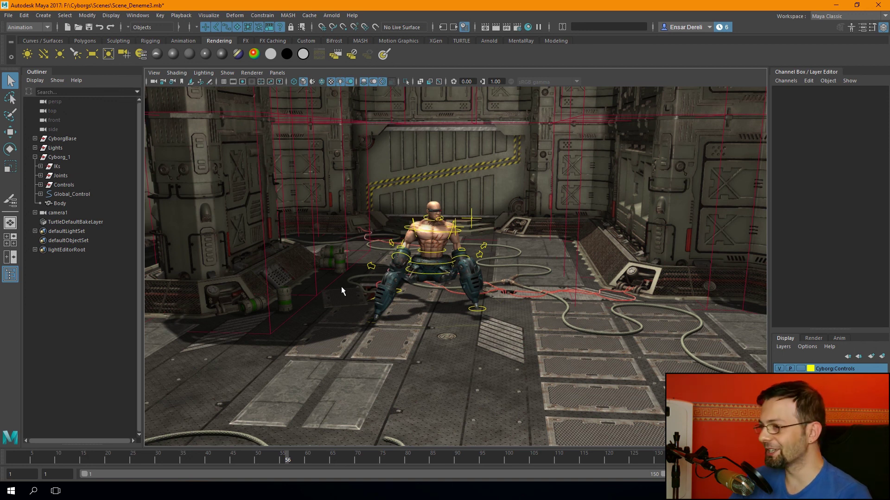
scroll(505, 279, "up", 4)
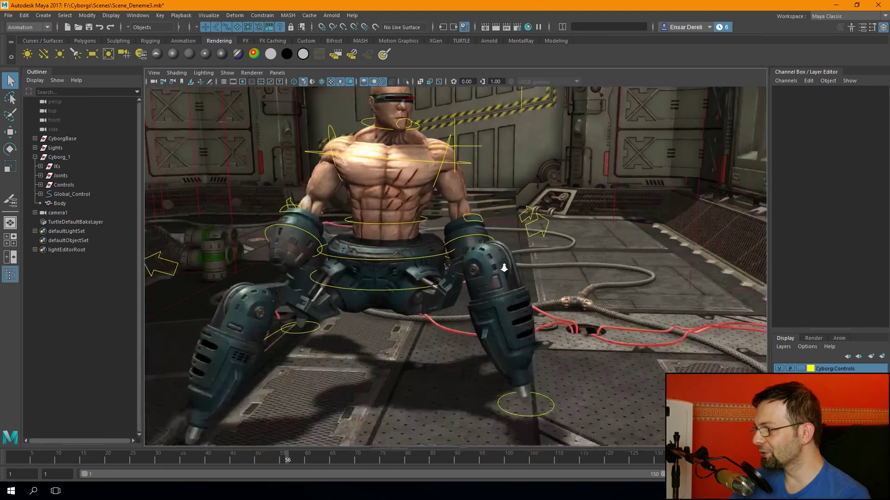
scroll(505, 288, "up", 4)
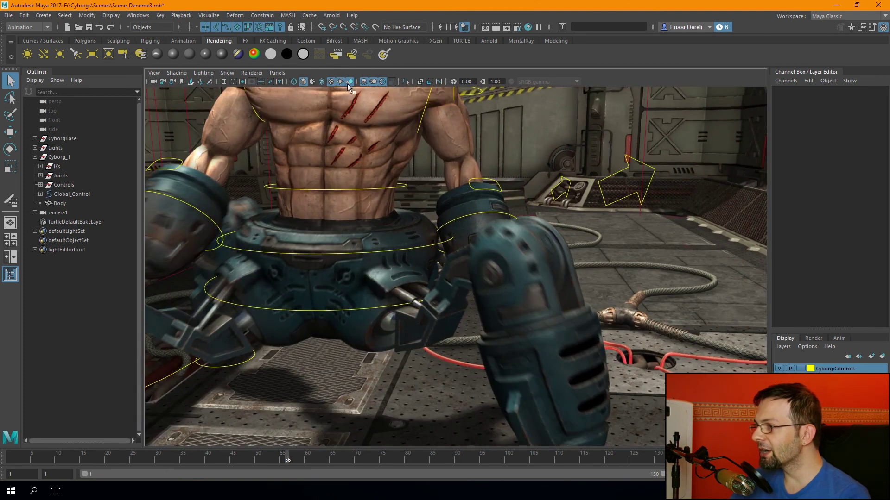
left_click(496, 268)
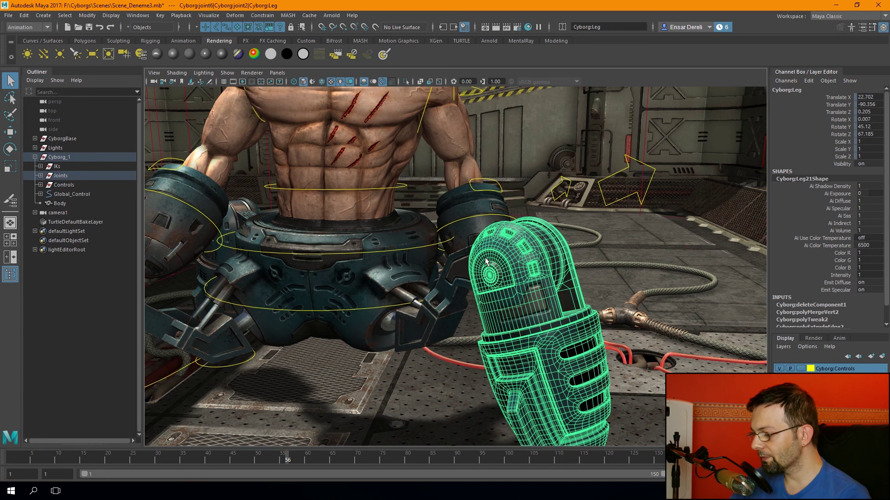
key("f")
left_click(70, 274)
scroll(388, 206, "up", 5)
mouse_move(370, 213)
left_mouse_down("alt")
mouse_move(388, 207)
mouse_move(435, 245)
mouse_move(522, 245)
mouse_move(500, 230)
mouse_move(439, 267)
mouse_move(428, 288)
mouse_move(480, 99)
left_mouse_up("alt")
mouse_move(527, 191)
left_mouse_down("alt")
mouse_move(459, 225)
mouse_move(521, 294)
mouse_move(453, 231)
left_mouse_up("alt")
right_click_drag(453, 231, 739, 296, "alt")
left_click_drag(738, 296, 494, 292, "alt")
right_click_drag(494, 292, 454, 297, "alt")
mouse_move(454, 296)
left_mouse_down("alt")
mouse_move(340, 315)
mouse_move(325, 270)
left_mouse_up("alt")
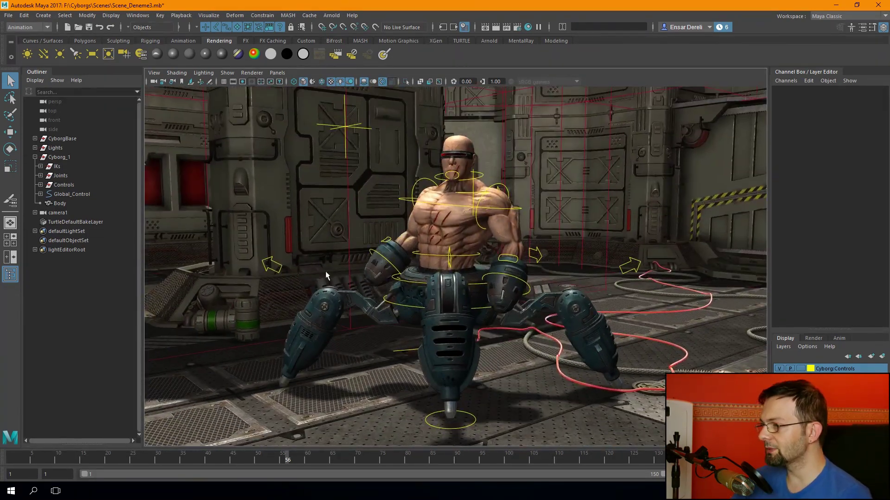